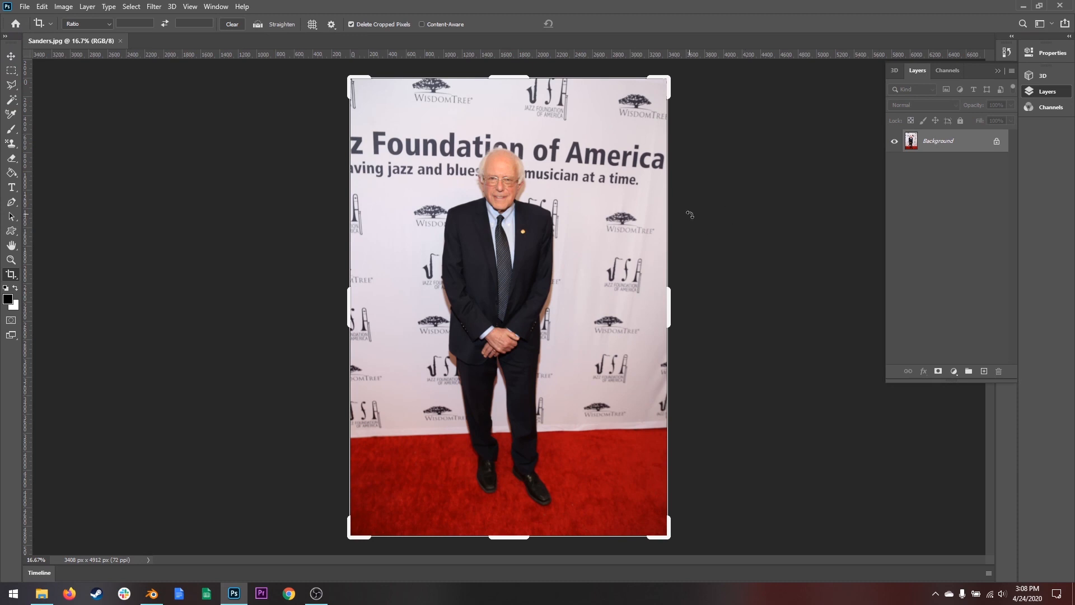
Convert the locked Background of the photo into a regular layer named Layer 0 in Normal mode at 100% opacity.
left_click(19, 71)
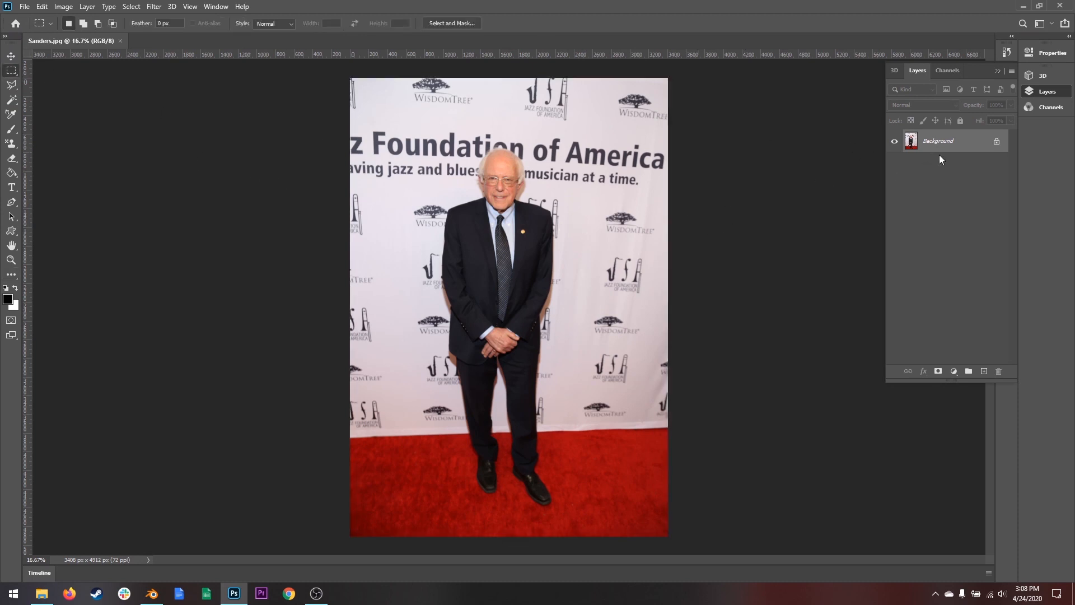
right_click(957, 141)
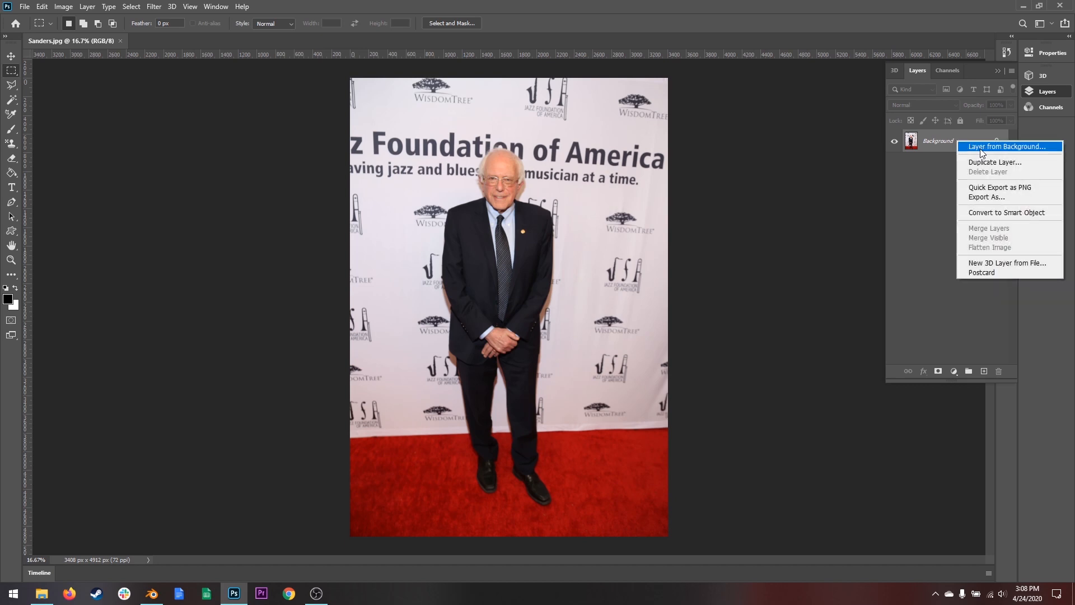
left_click(984, 147)
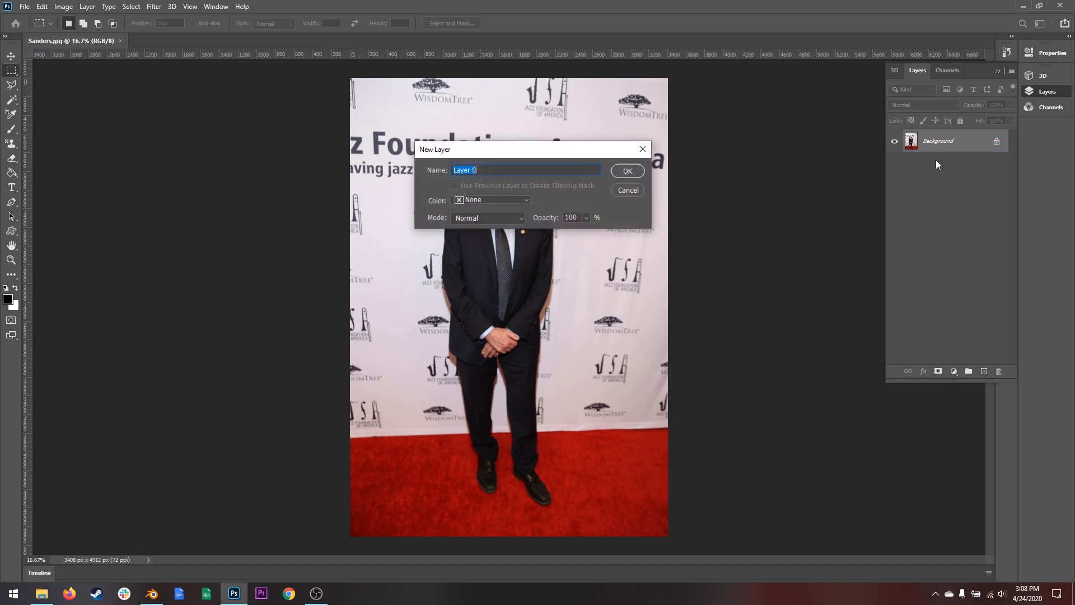
left_click(628, 171)
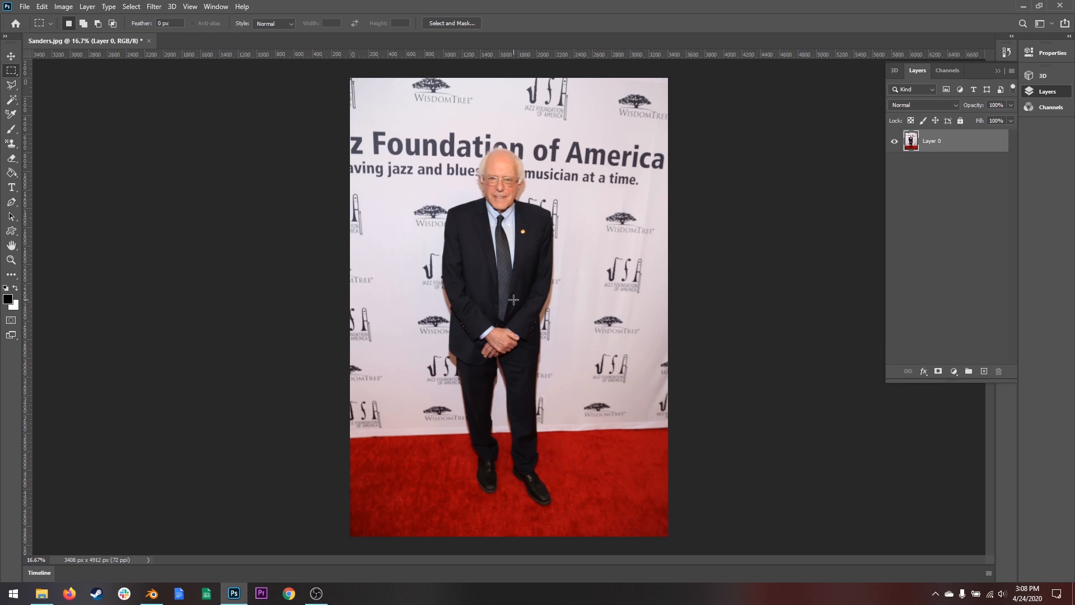
Activate the Magnetic Lasso tool and check the lasso variants available with it.
left_click(11, 85)
left_click(52, 106)
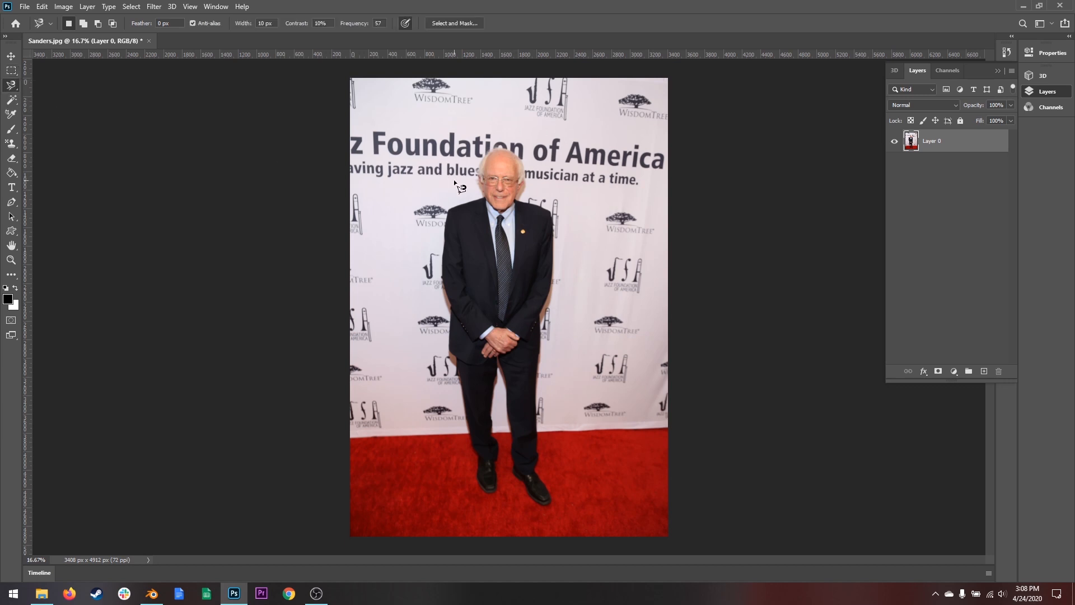
left_click(10, 86)
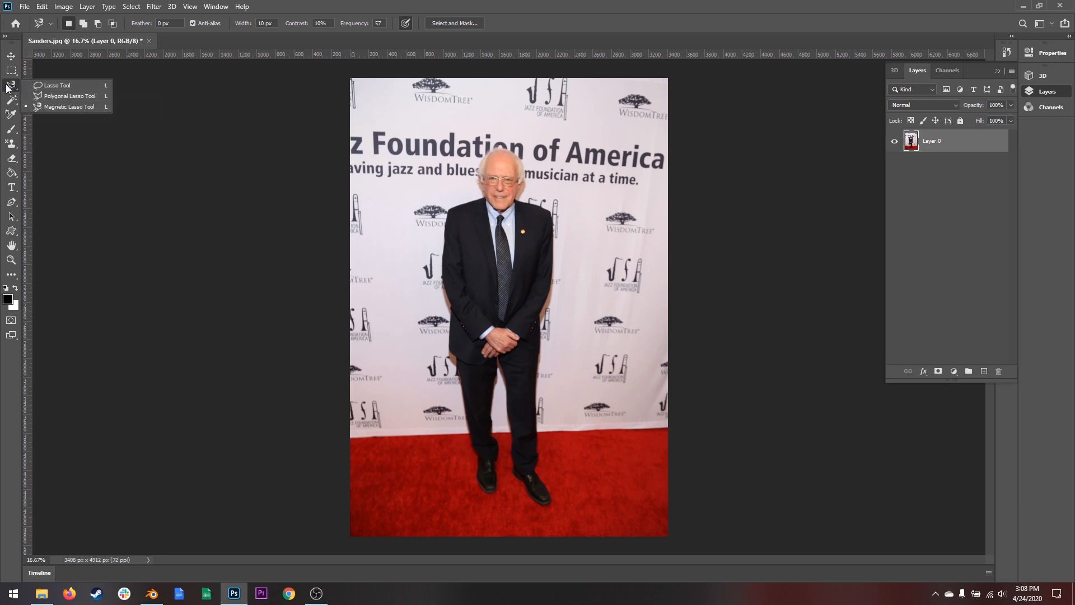
left_click(10, 86)
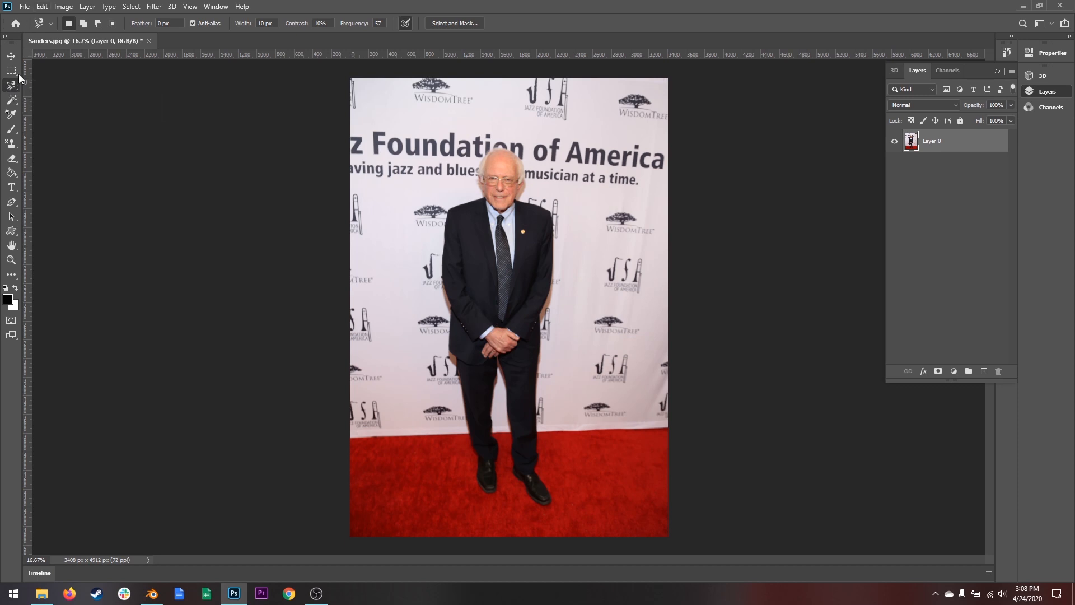
Examine the toolbar customization to see which lasso tools it includes, and close it without changes.
left_click(42, 7)
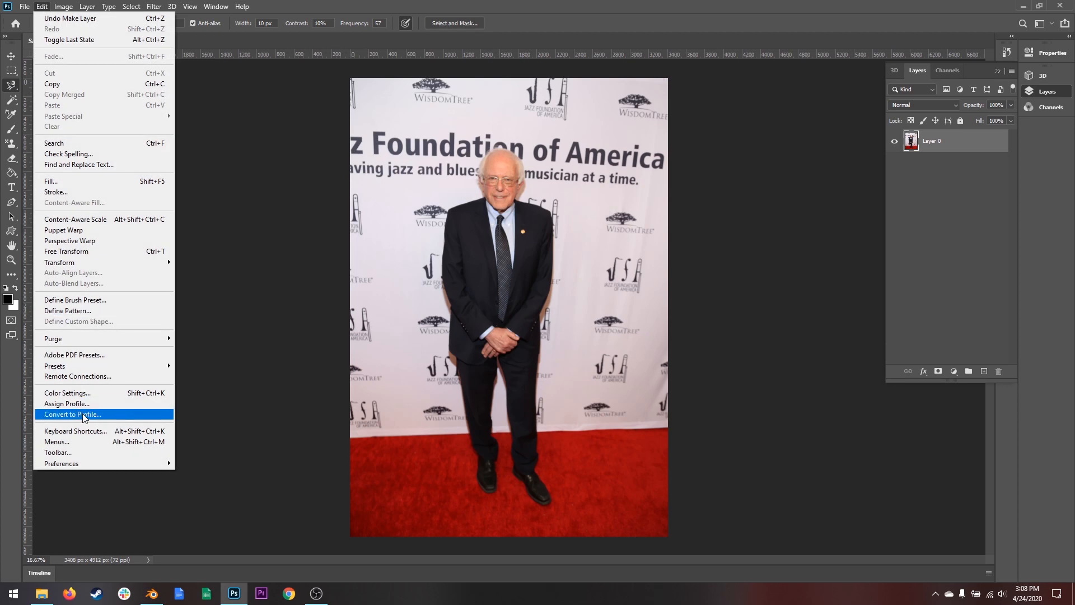
left_click(78, 452)
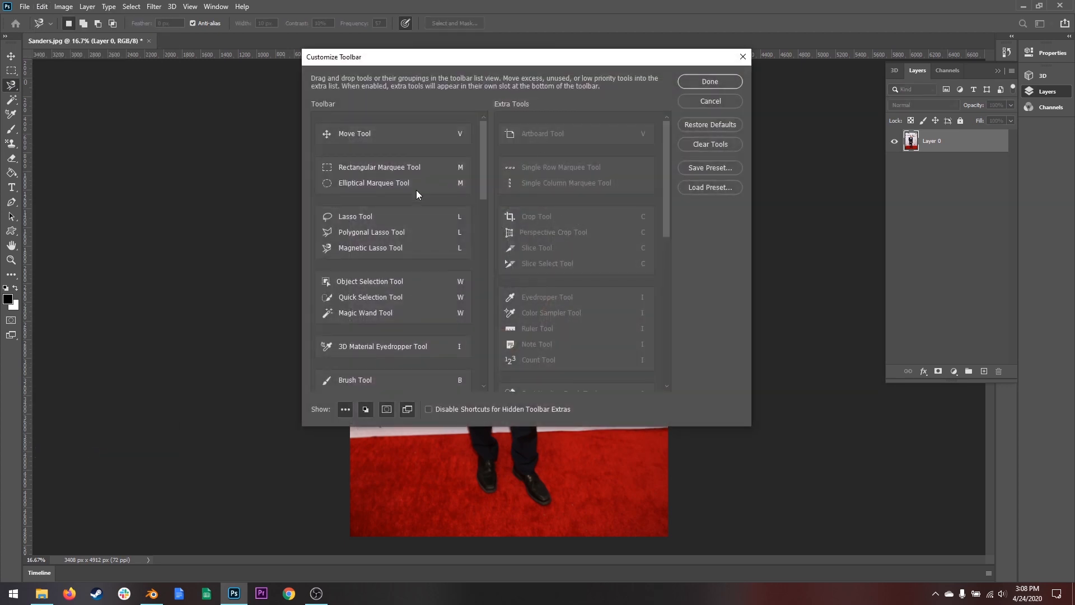
left_click(710, 82)
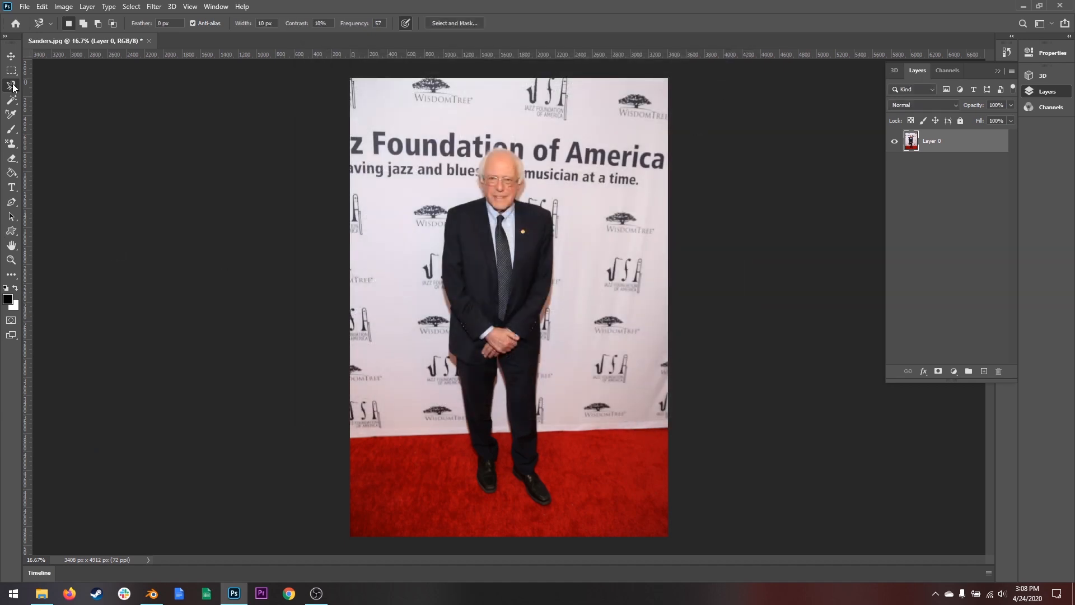
Trace a selection around the whole standing man with the Magnetic Lasso tool, starting at the top of his head.
right_click(14, 87)
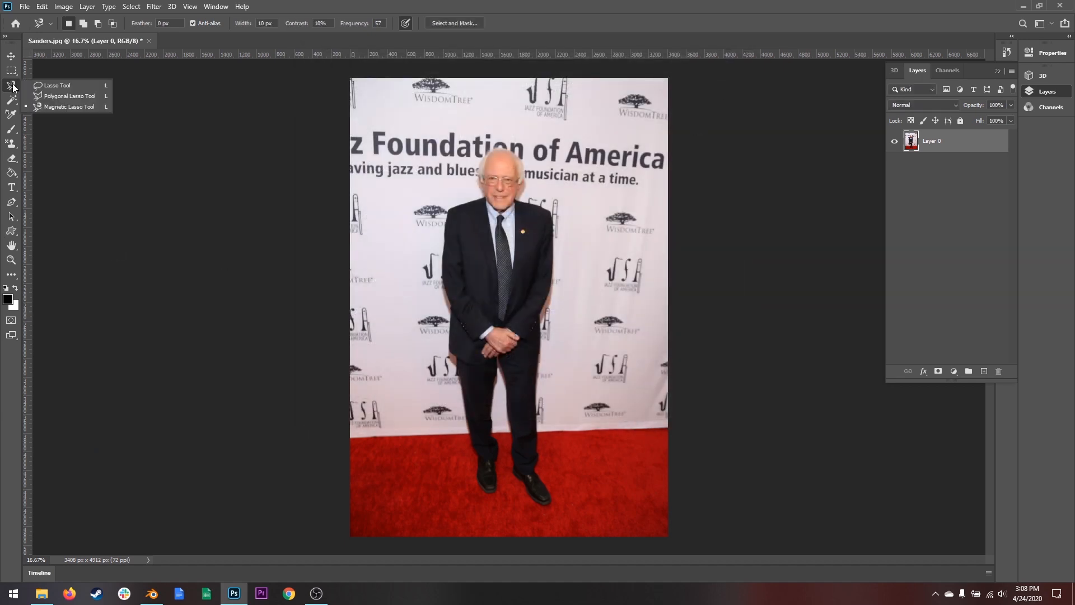
left_click(68, 105)
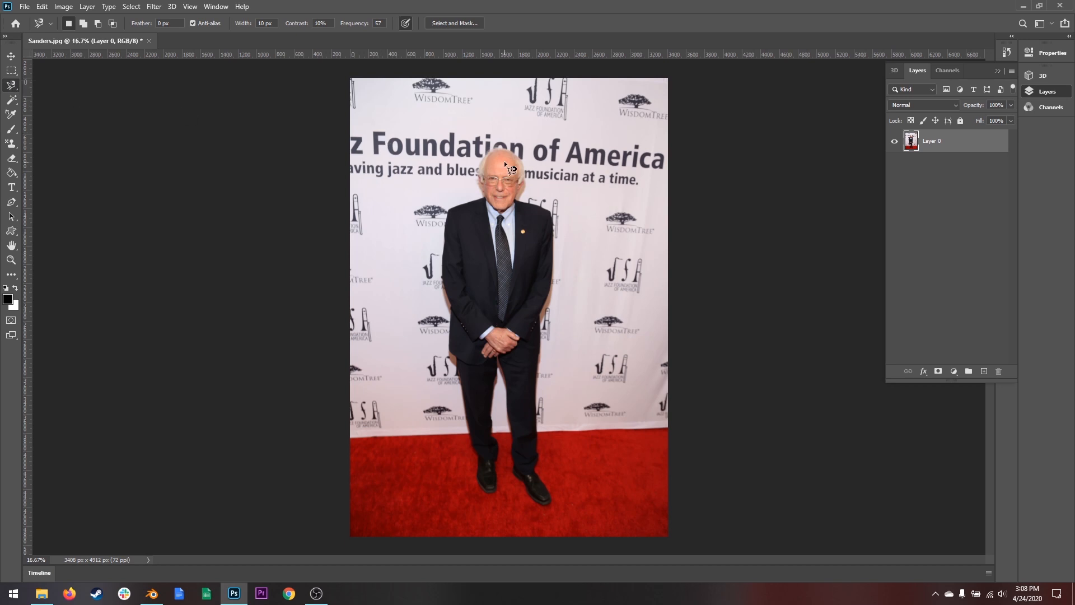
left_click(502, 146)
Subtract the background area above the man's head from the selection with the Polygonal Lasso tool.
key("z")
left_click(510, 161)
left_click(514, 176)
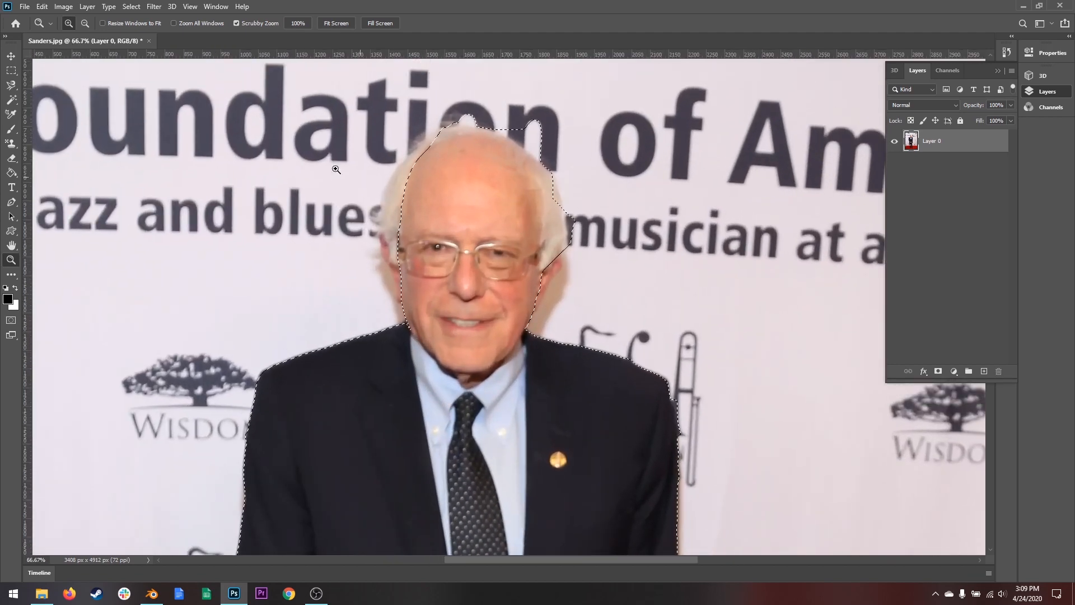
left_click_drag(11, 85, 53, 96)
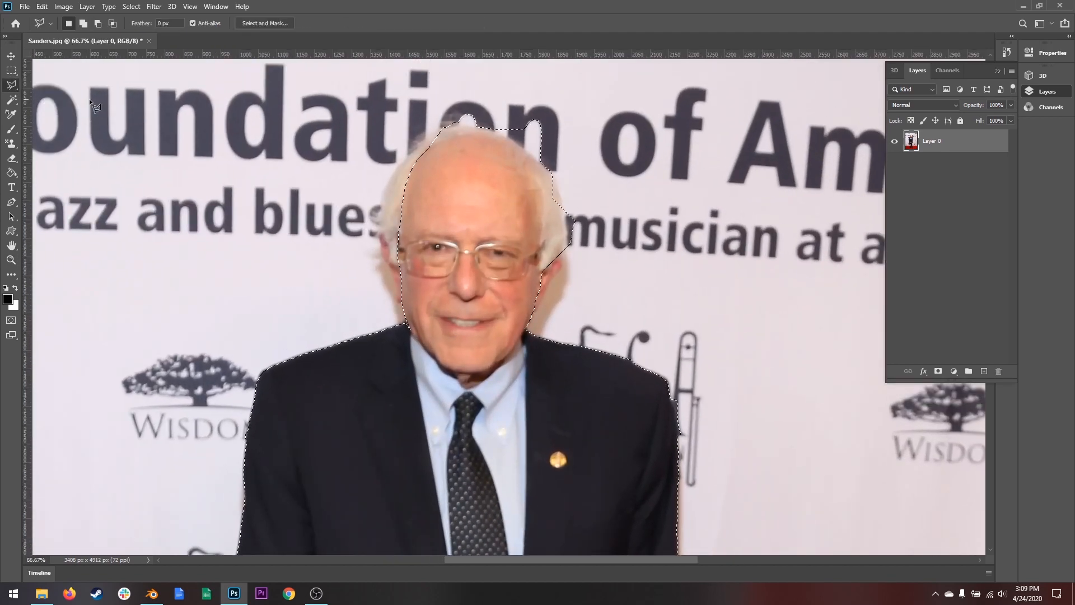
key("alt")
left_click(448, 126)
left_click(522, 144)
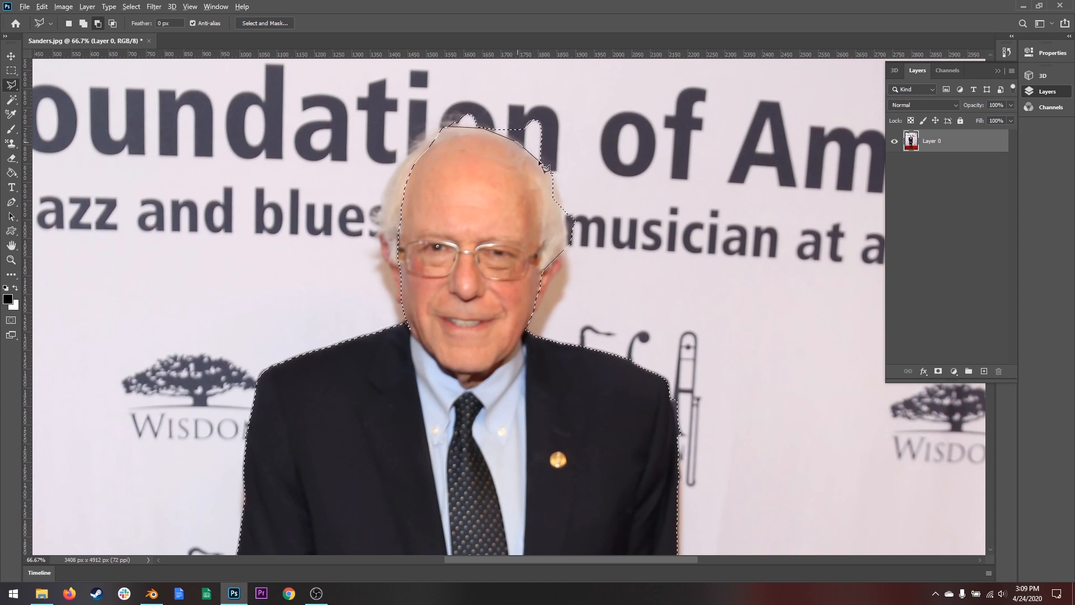
left_click(542, 163)
left_click(564, 133)
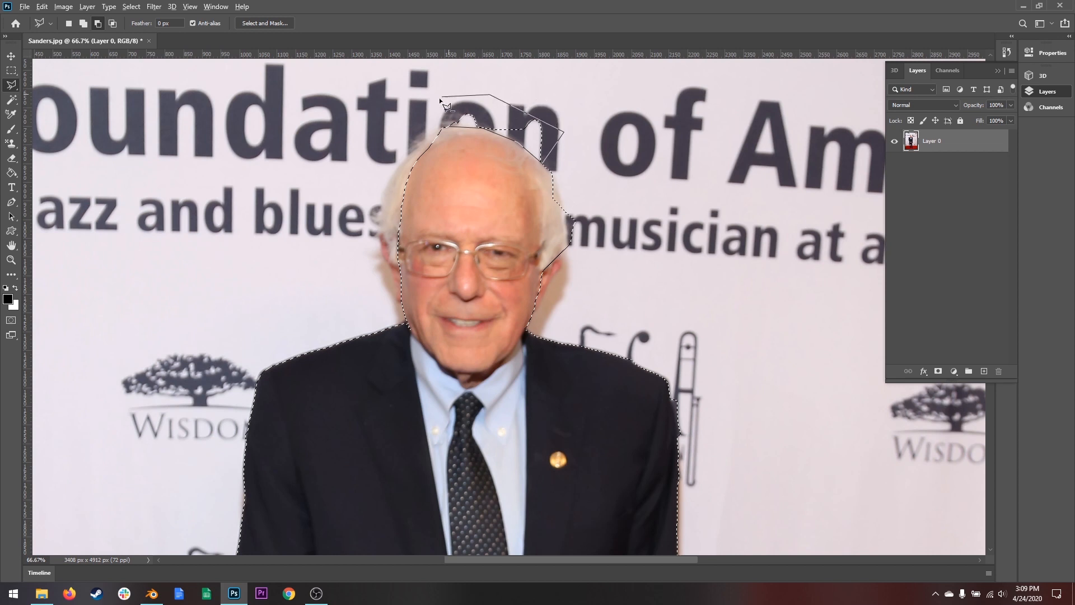
left_click(445, 126)
Add the missed strip of hair on the right side of the head to the selection.
scroll(566, 190, "down", 1)
scroll(567, 190, "down", 1)
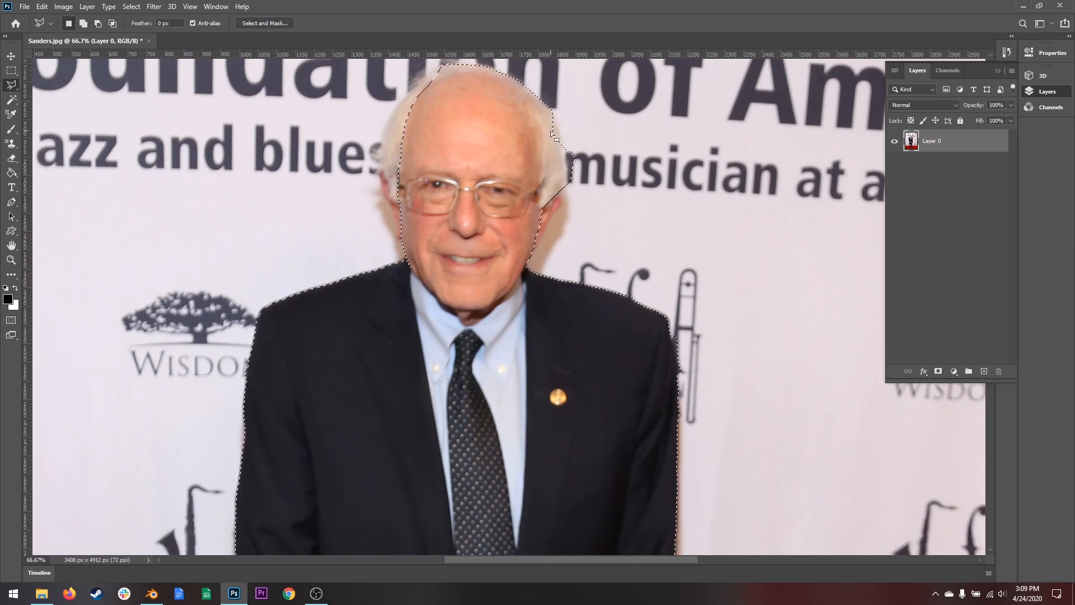
key("shift")
left_click(541, 119)
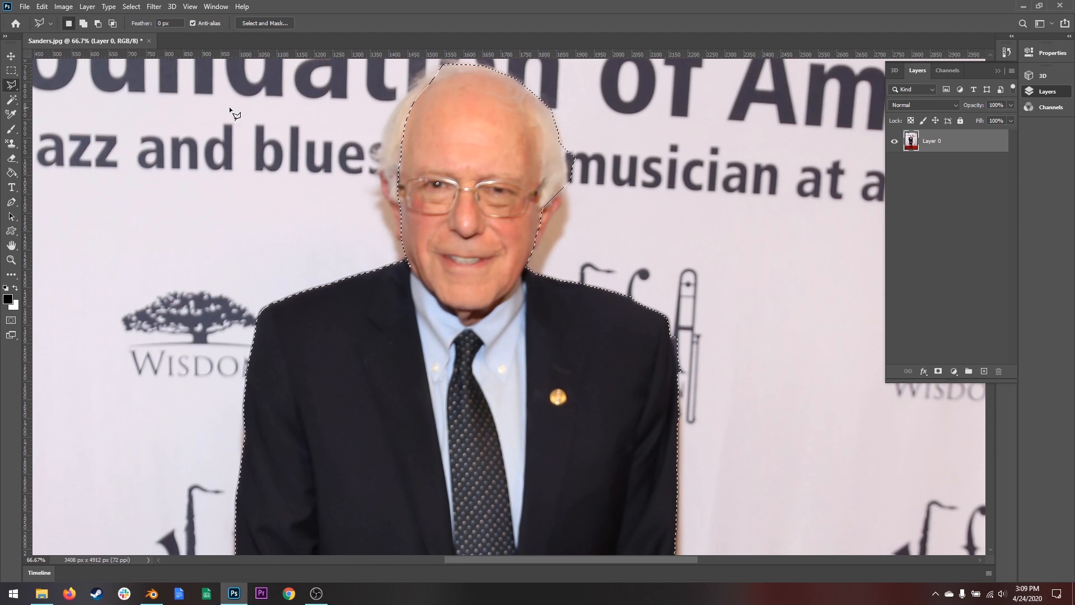
Subtract the sliver of background beside the right-hand side hair from the selection.
scroll(531, 143, "down", 1)
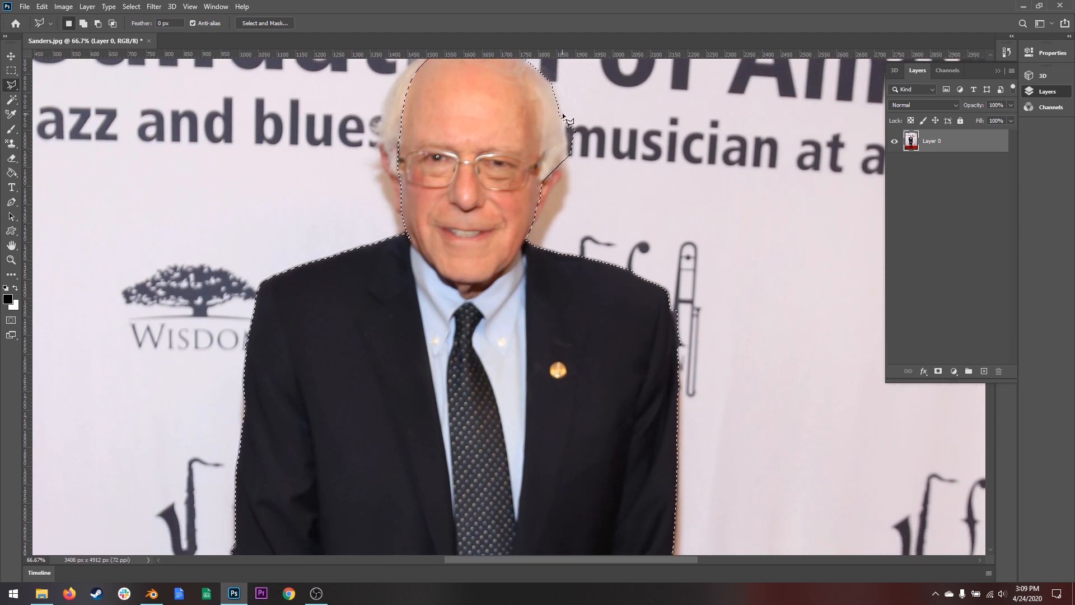
key("alt")
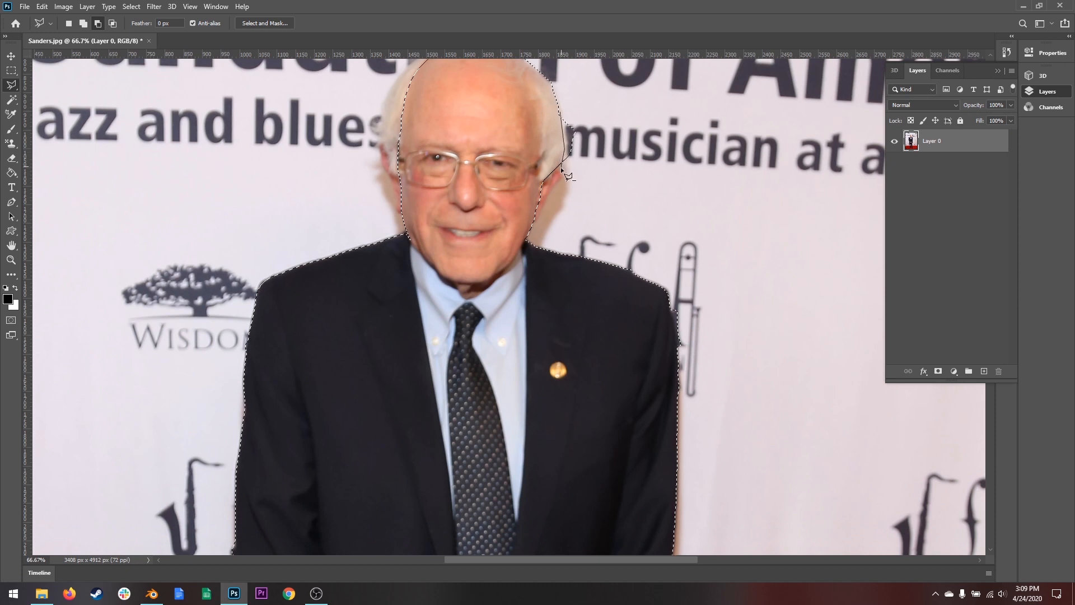
left_click(562, 164)
left_click(592, 160)
left_click(561, 115)
Add the missed ear on the right side of the head to the selection.
scroll(582, 193, "down", 1)
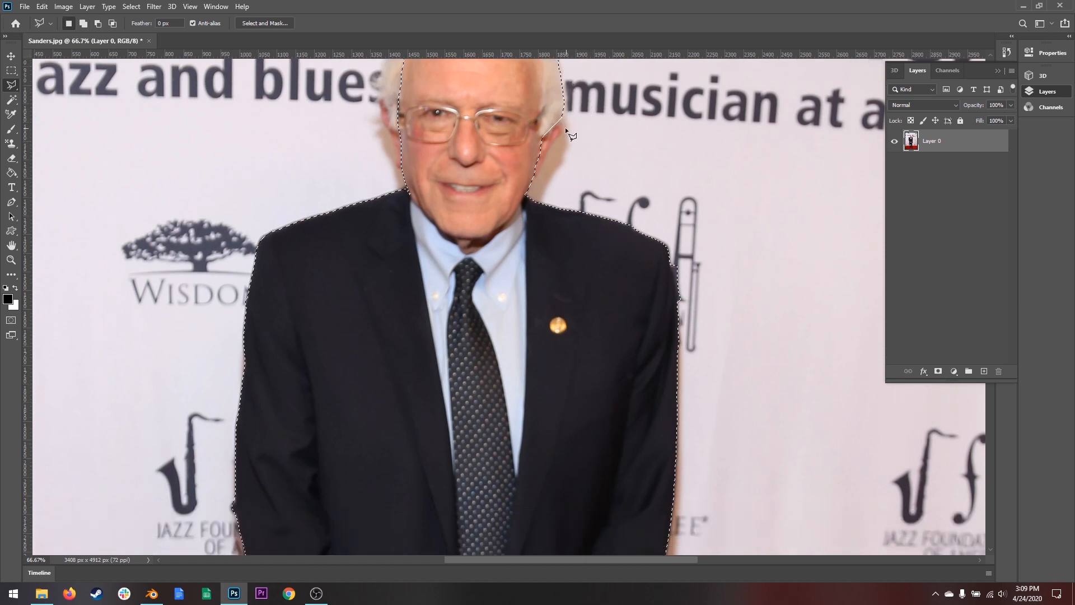
left_click(560, 118, "shift")
left_click(561, 132)
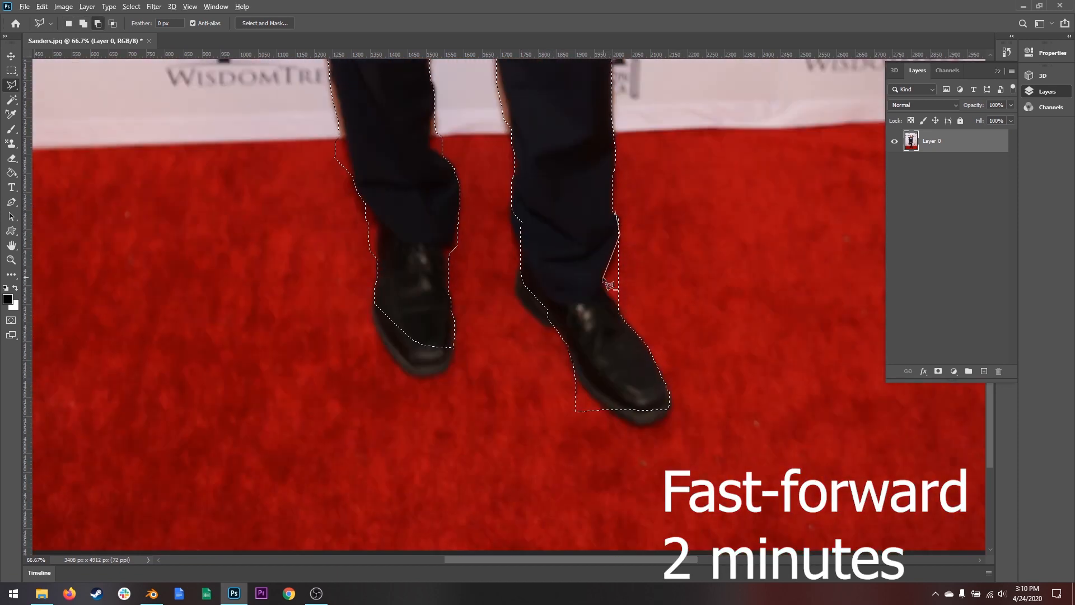
Subtract the carpet beside the right-hand trouser cuff and add the missing toe of the right-hand shoe to the selection.
left_click(603, 279)
left_click(618, 312)
scroll(621, 291, "down", 3)
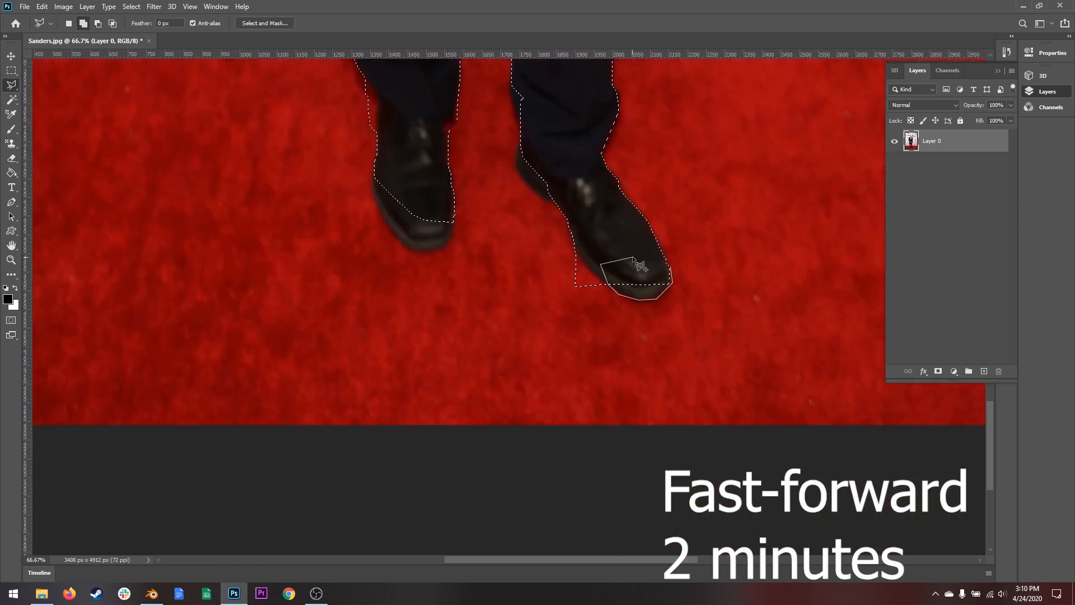
left_click(640, 268)
Refine the selection along the inner trouser edges, subtracting the background in the gap between the legs below the hands.
scroll(527, 263, "up", 2)
scroll(590, 226, "up", 4)
scroll(590, 226, "up", 3)
left_click(494, 302, "shift")
scroll(495, 312, "up", 3)
left_click(456, 223, "alt")
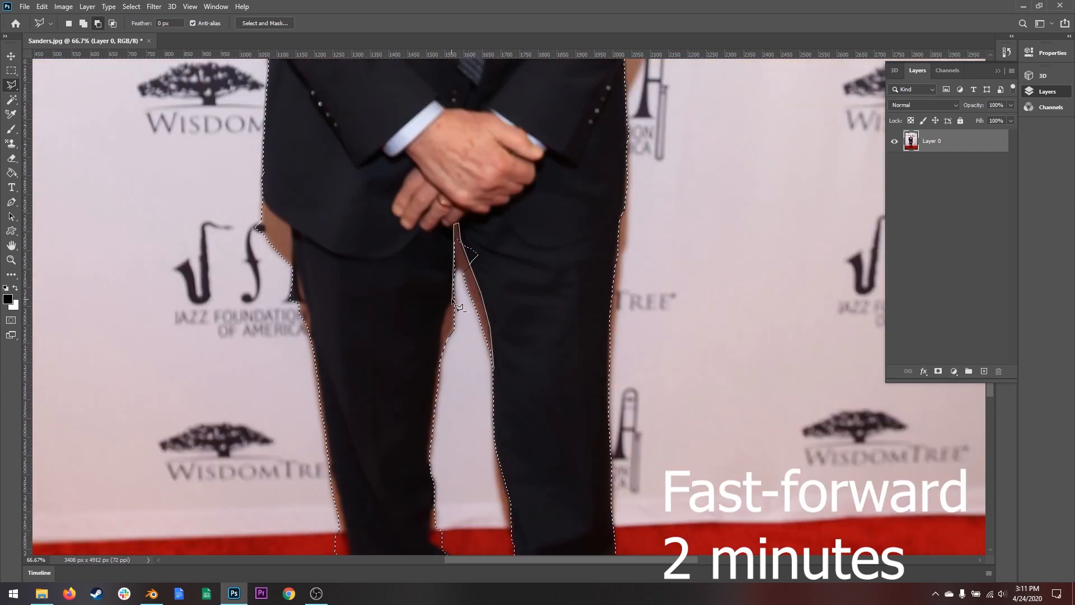
left_click(479, 237)
scroll(448, 313, "down", 2)
left_click(439, 317)
scroll(439, 302, "down", 4)
left_click(433, 233, "alt")
Add the missing toe and sole of the left-hand shoe to the selection.
scroll(442, 216, "down", 1)
scroll(434, 207, "down", 3)
left_click(446, 284, "shift")
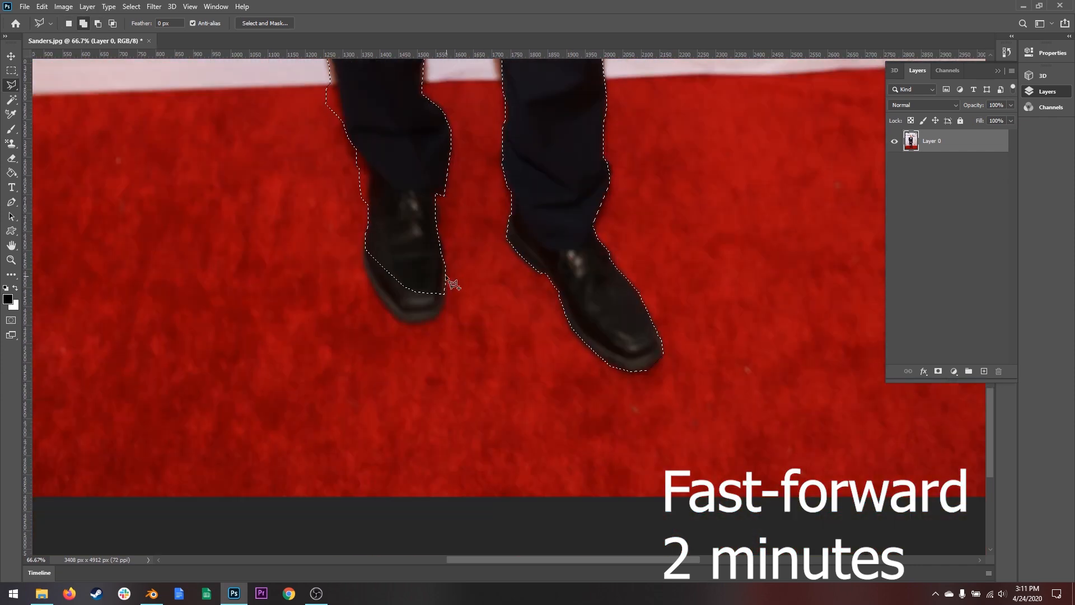
left_click(403, 316)
Subtract the leftover carpet and backdrop along the outer edge of the left-hand leg from the selection.
left_click(377, 206, "alt")
scroll(364, 185, "up", 5)
left_click(298, 103, "alt")
scroll(274, 269, "up", 4)
Inspect the selection outline around the entire figure from head to shoes at 25% zoom.
key("z")
left_click(494, 337, "alt")
left_click(494, 338, "alt")
scroll(494, 338, "up", 10)
scroll(494, 337, "down", 5)
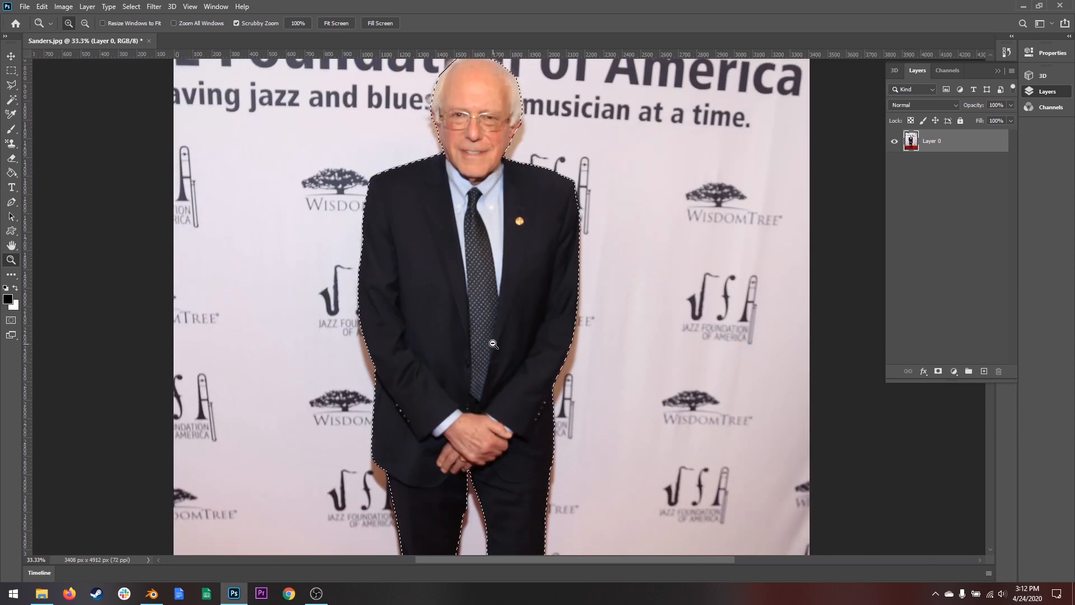
left_click(494, 338, "alt")
scroll(494, 337, "down", 3)
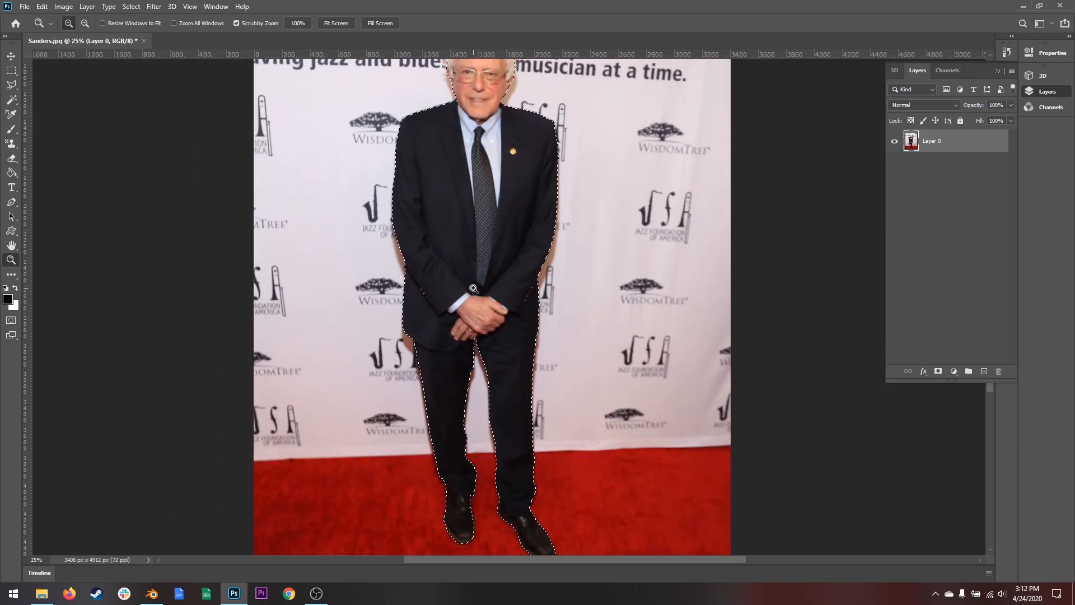
scroll(495, 222, "up", 1)
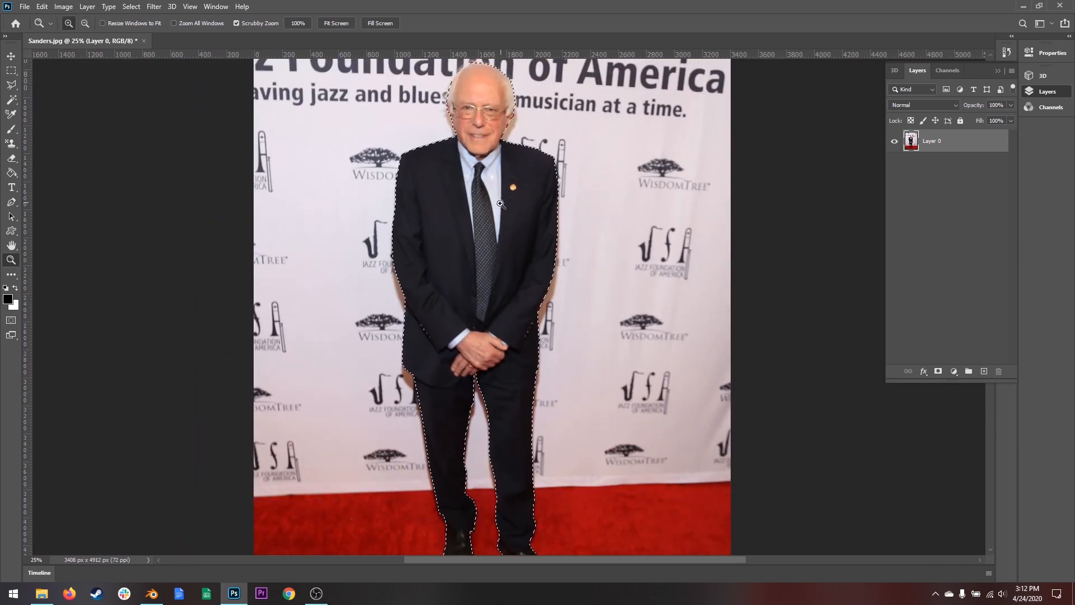
scroll(500, 224, "down", 1)
Invert the selection so that it covers the background instead of the man.
key("w")
right_click(554, 205)
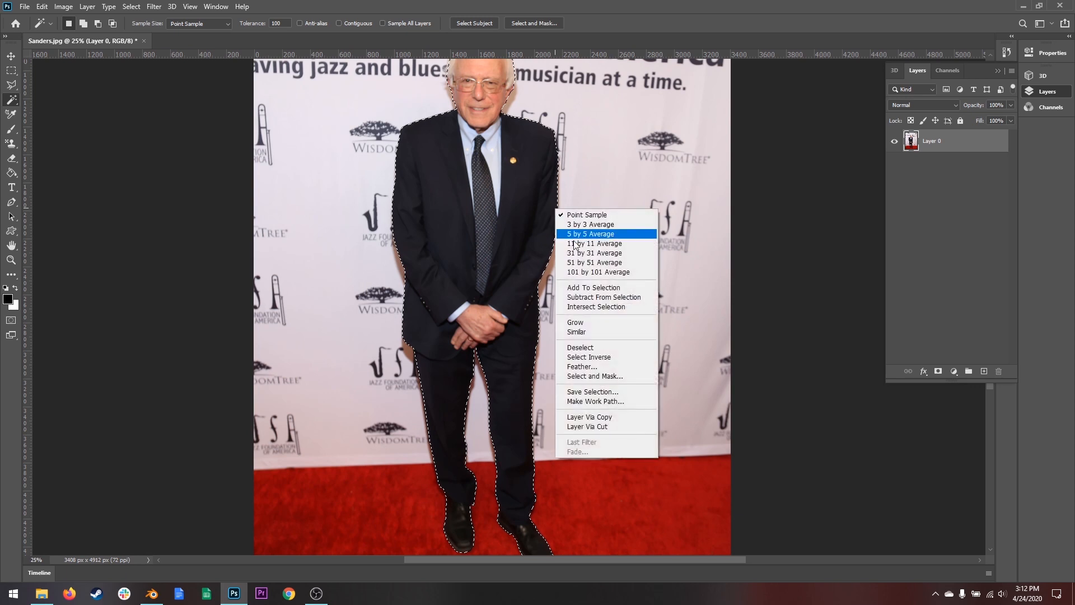
left_click(582, 361)
Delete the selected background from Layer 0 and deselect.
scroll(537, 290, "up", 3)
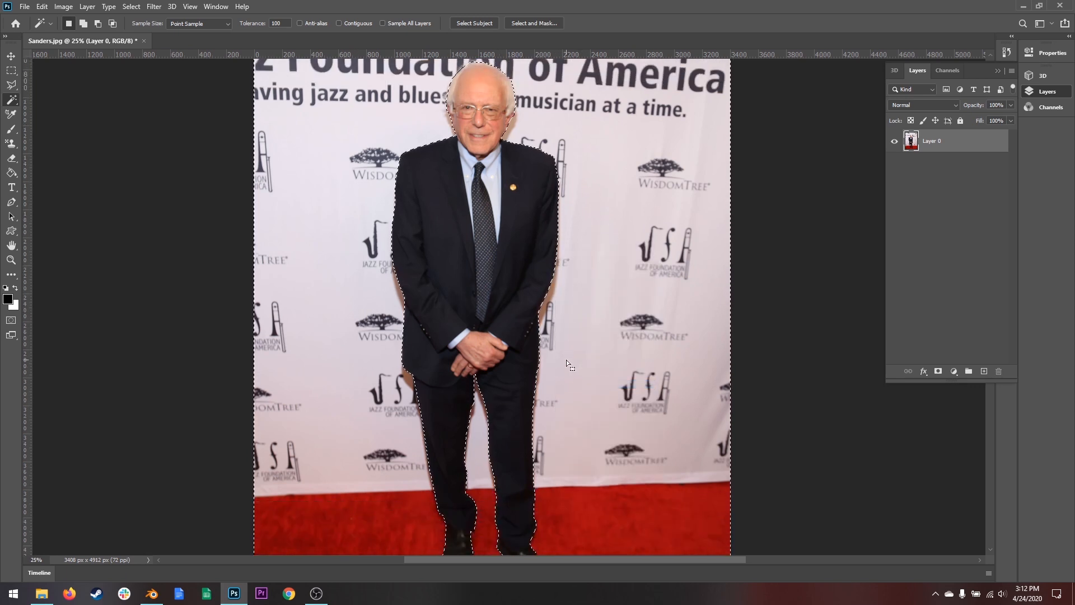
scroll(566, 360, "down", 5)
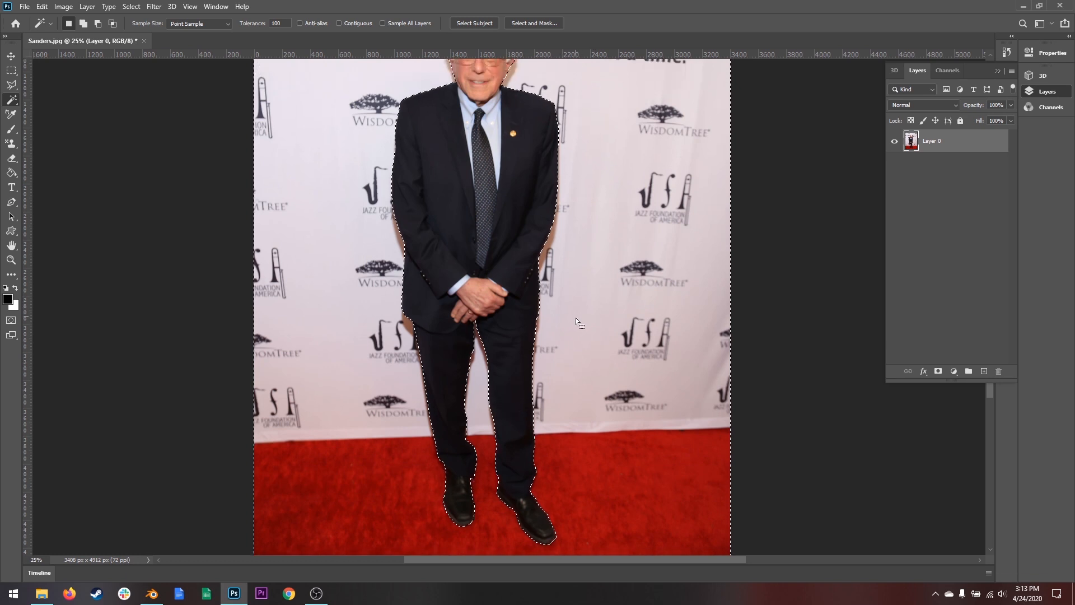
key("Delete")
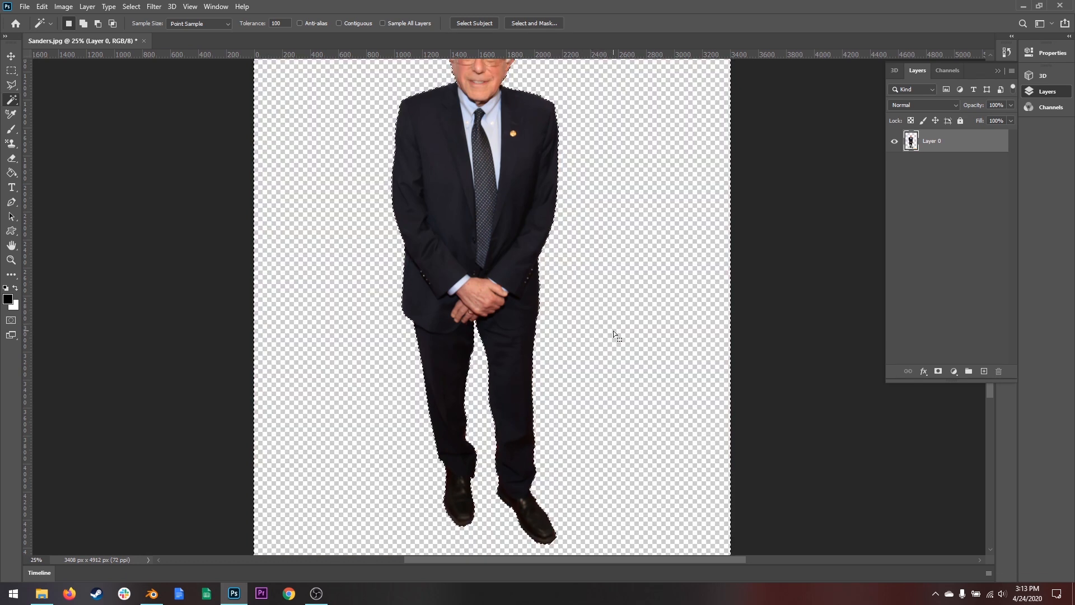
scroll(583, 364, "down", 3)
key("ctrl+d")
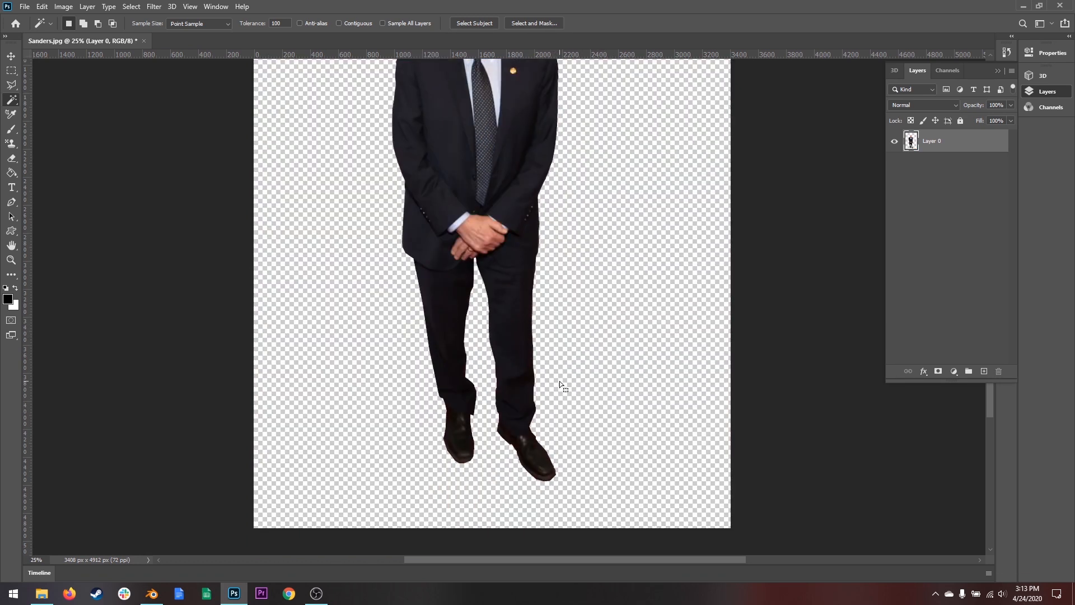
Cut away the bulging leftover piece along the inner lower edge of the left-hand trouser leg with the Polygonal Lasso and deselect.
key("z")
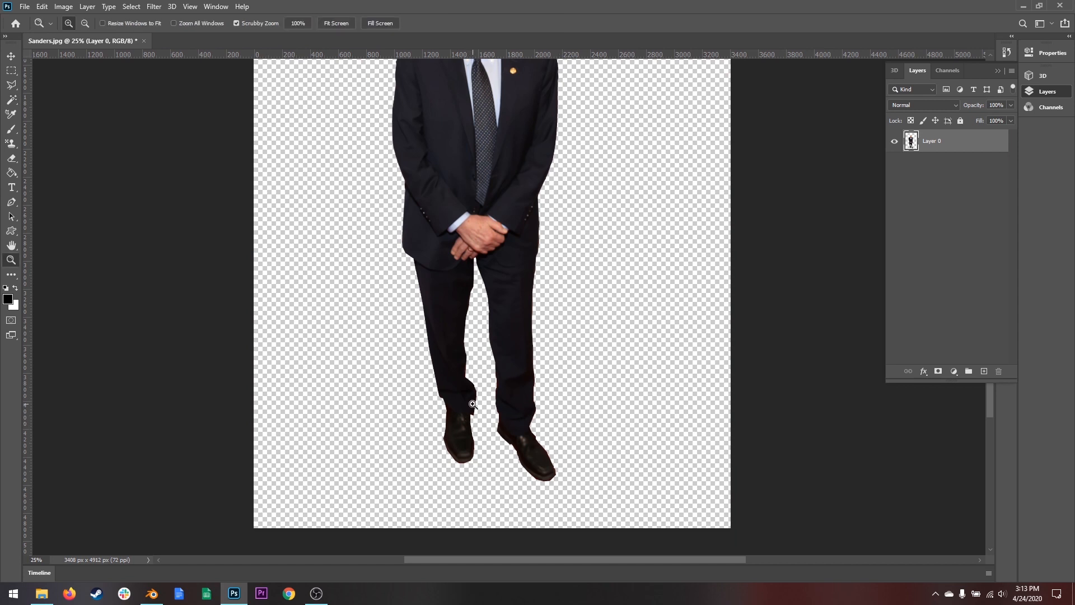
left_click(469, 404)
left_click(468, 404)
left_click(468, 404)
left_click(468, 405)
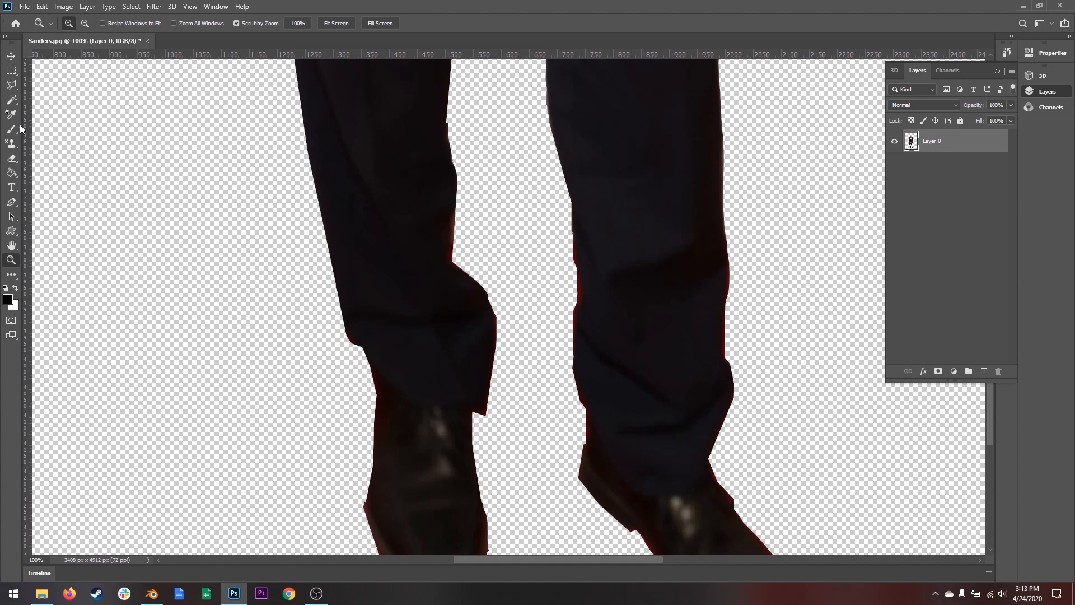
left_click(11, 84)
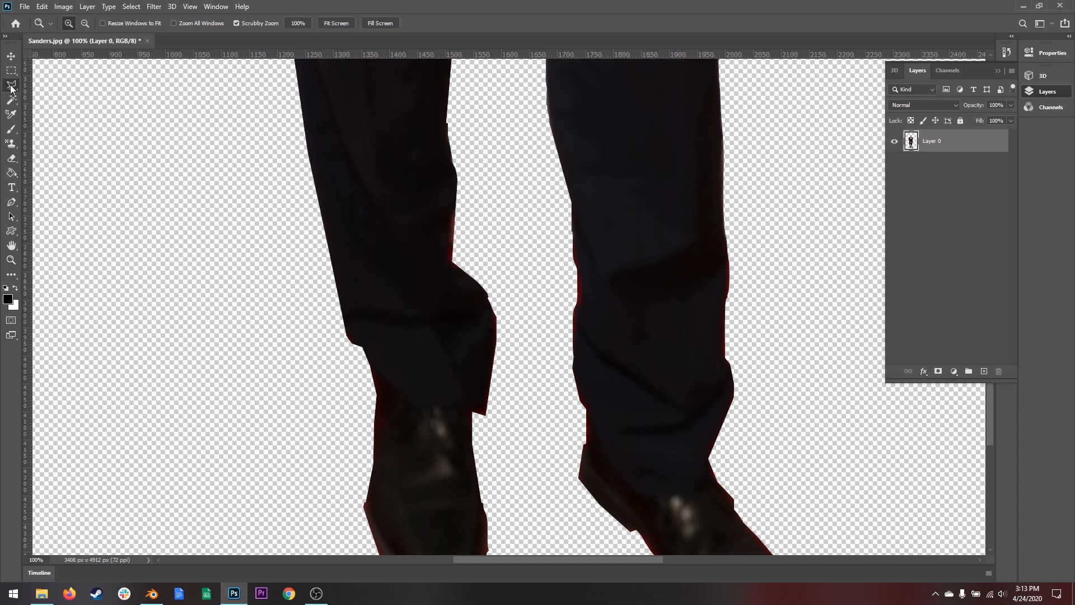
left_click(451, 260)
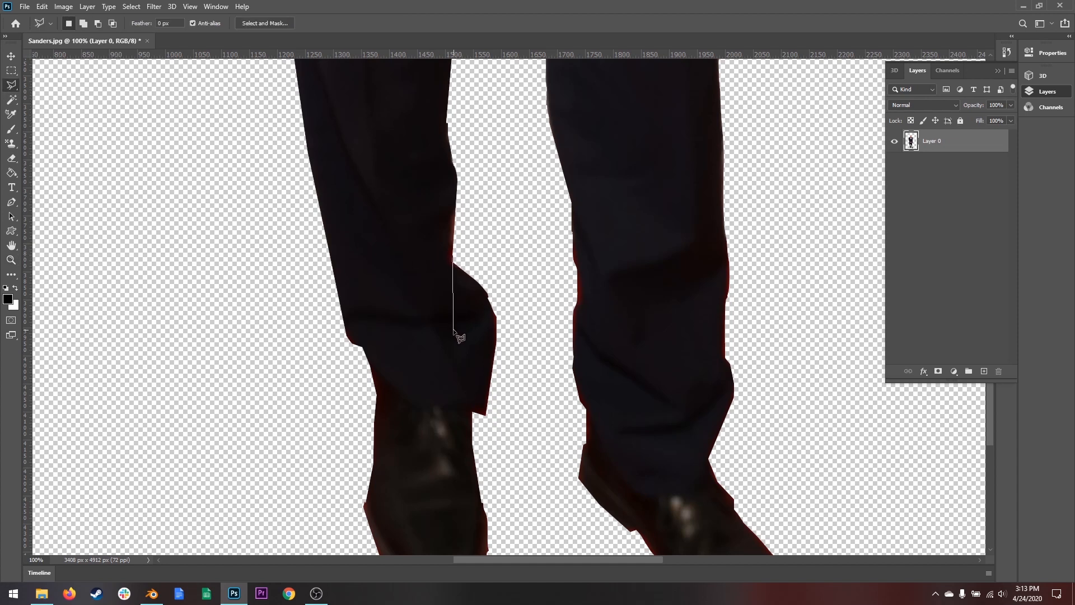
left_click(454, 330)
left_click(474, 448)
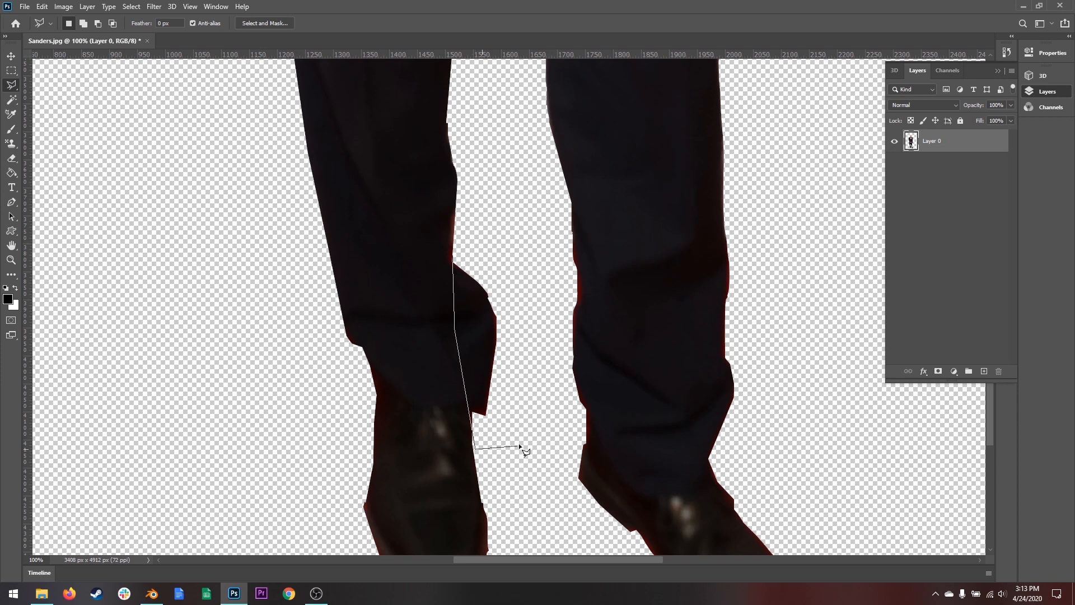
left_click(550, 379)
double_click(507, 247)
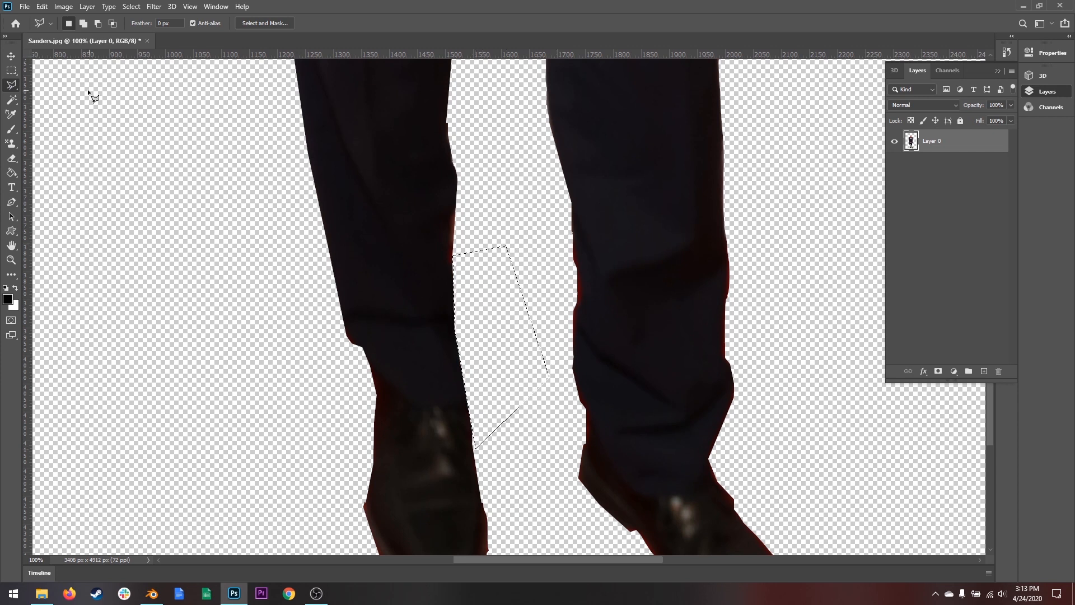
left_click(11, 70)
left_click(177, 238)
Add a new empty layer and place it below Layer 0.
key("z")
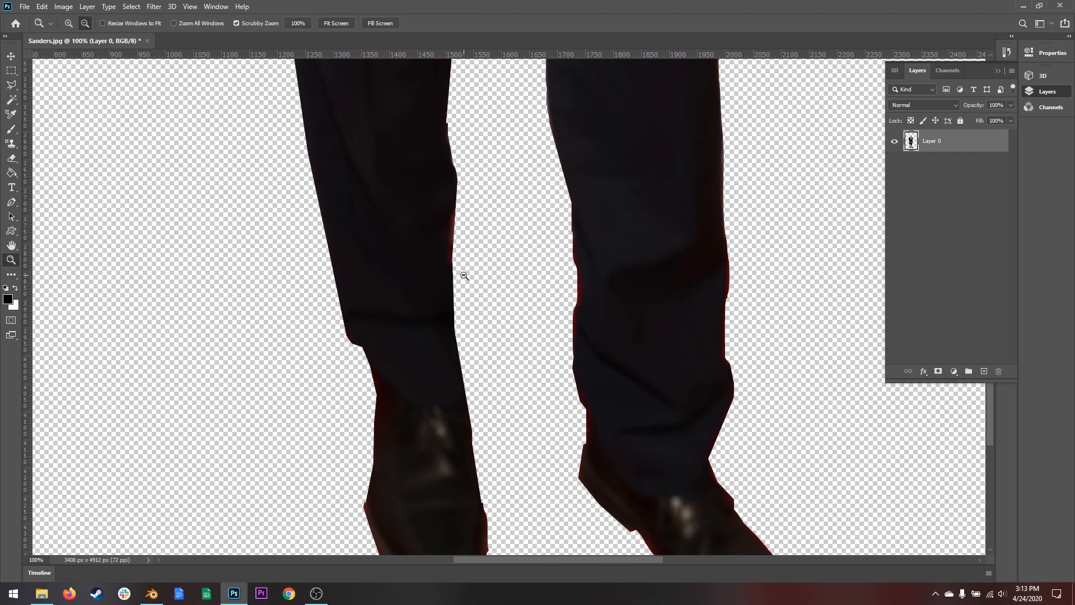
left_click(466, 275, "alt")
left_click(512, 275, "alt")
left_click(531, 276, "alt")
left_click(541, 276, "alt")
scroll(604, 268, "up", 4)
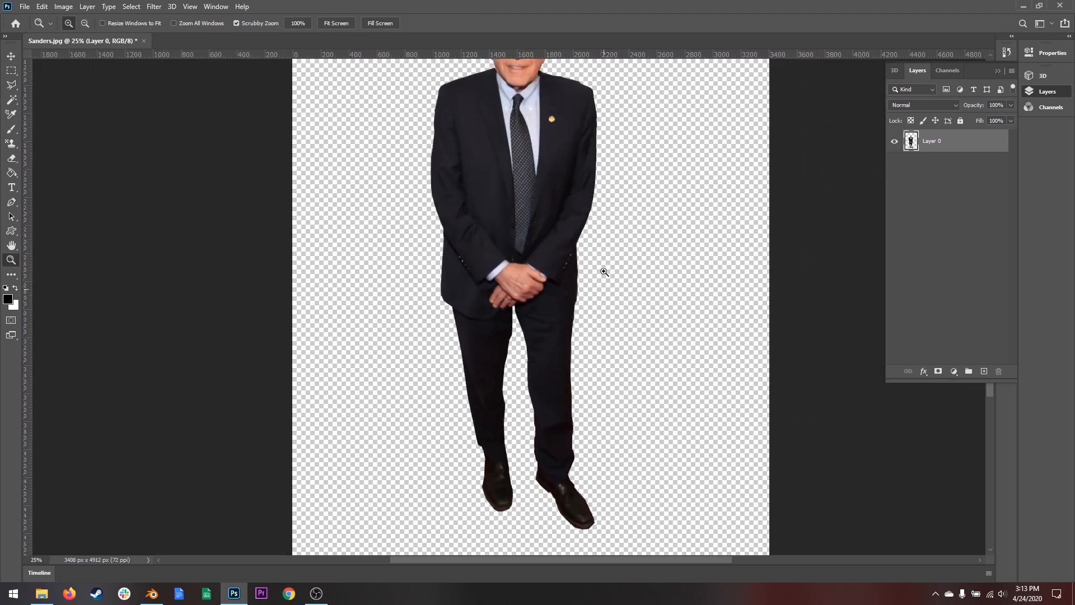
left_click(560, 269, "alt")
left_click(984, 372)
left_click_drag(952, 141, 952, 172)
Draw a black rectangle about 4130 by 5097 px covering the whole canvas behind the man.
left_click(11, 232)
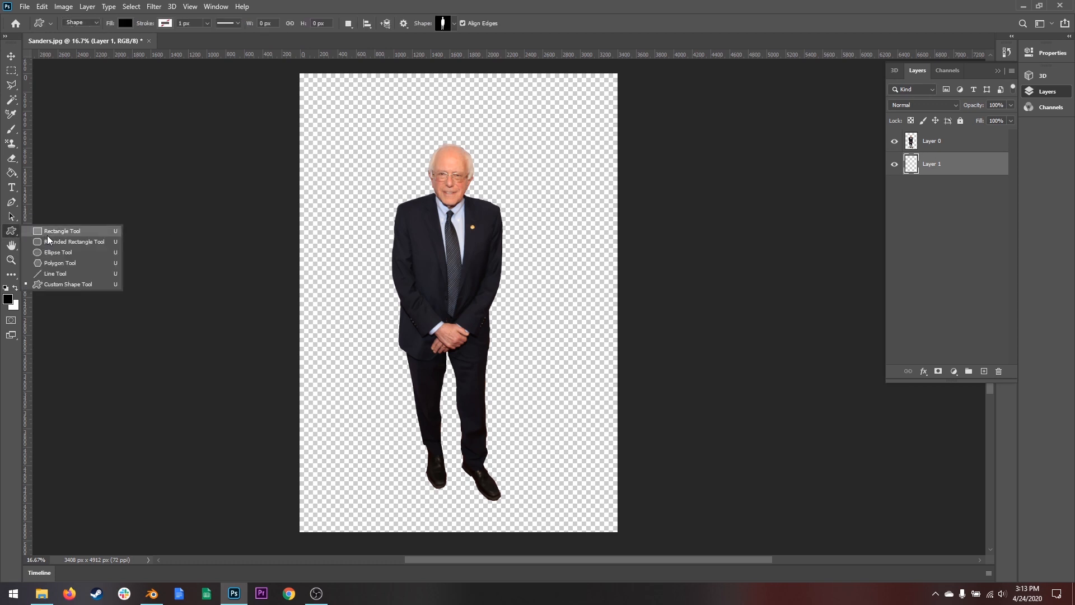
left_click(59, 233)
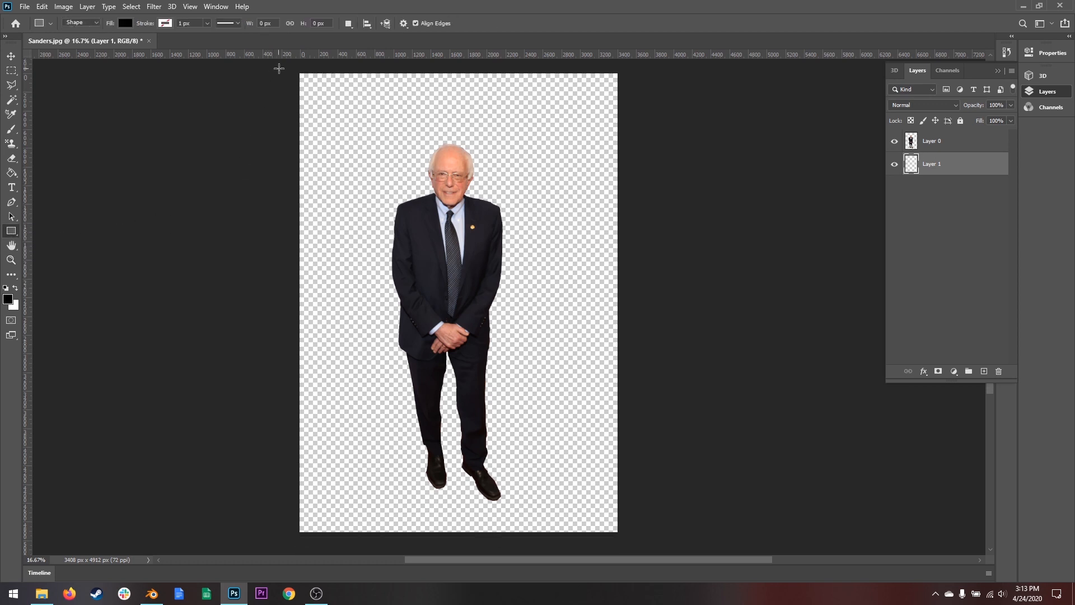
left_click_drag(279, 69, 665, 527)
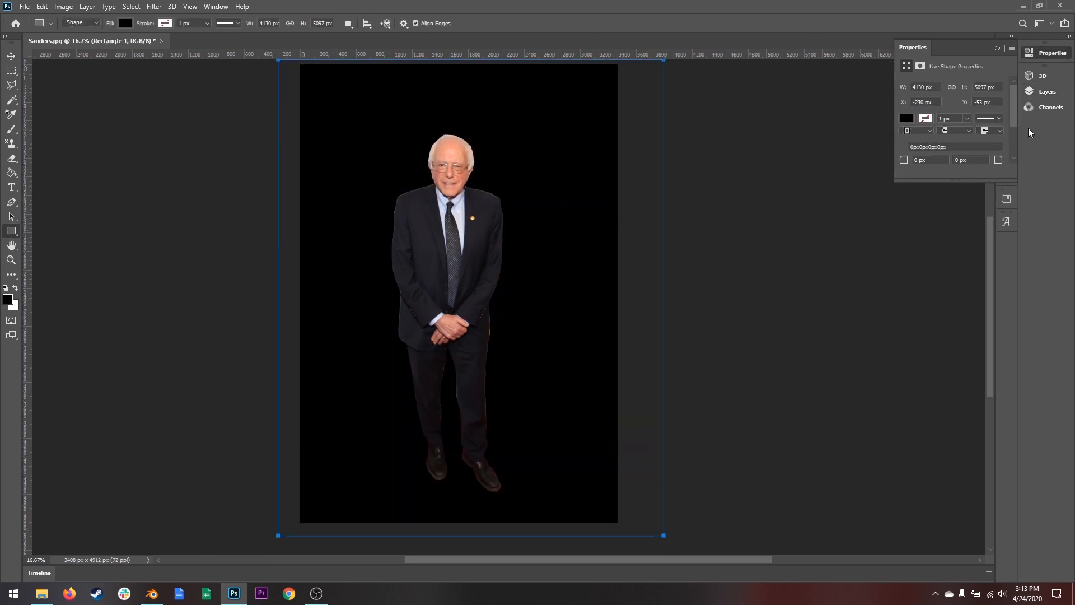
Inspect the cutout's edges along the shoes, legs and jacket against the black backdrop.
left_click(12, 260)
left_click(490, 432)
left_click(490, 431)
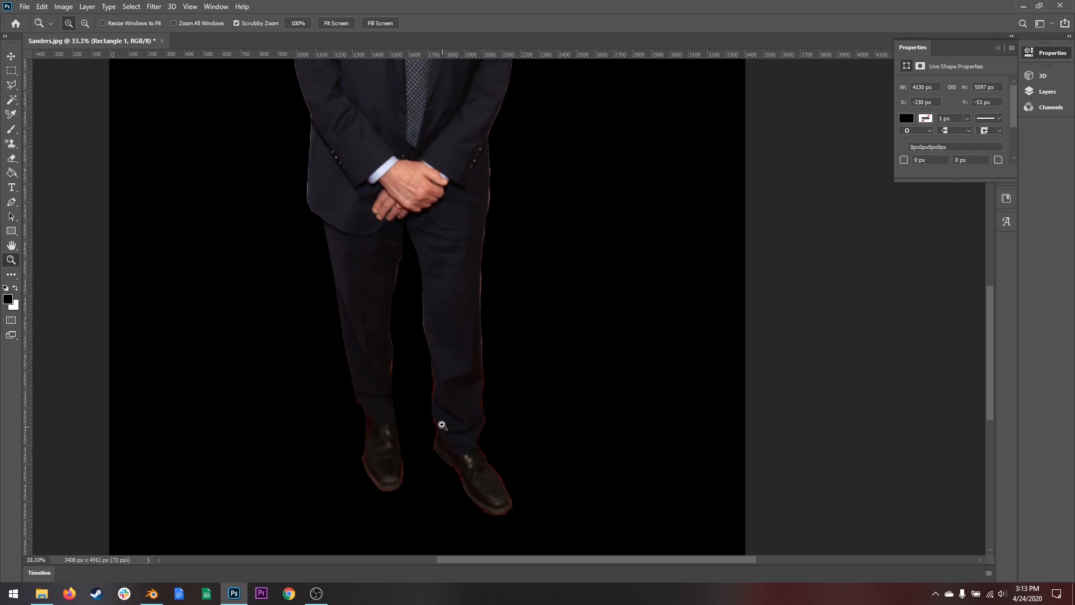
scroll(320, 280, "up", 4)
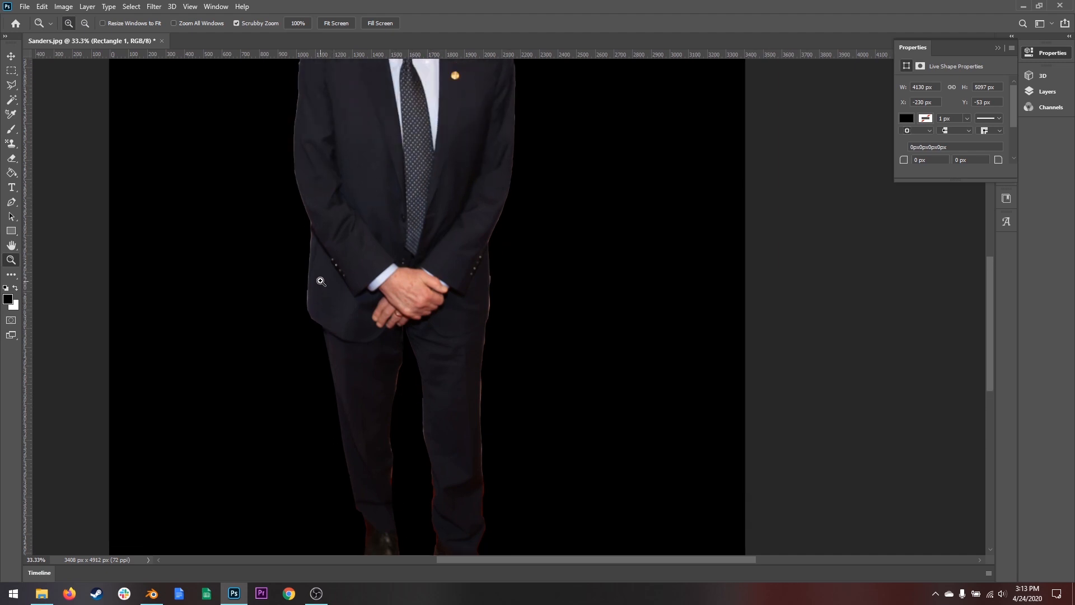
left_click(1048, 92)
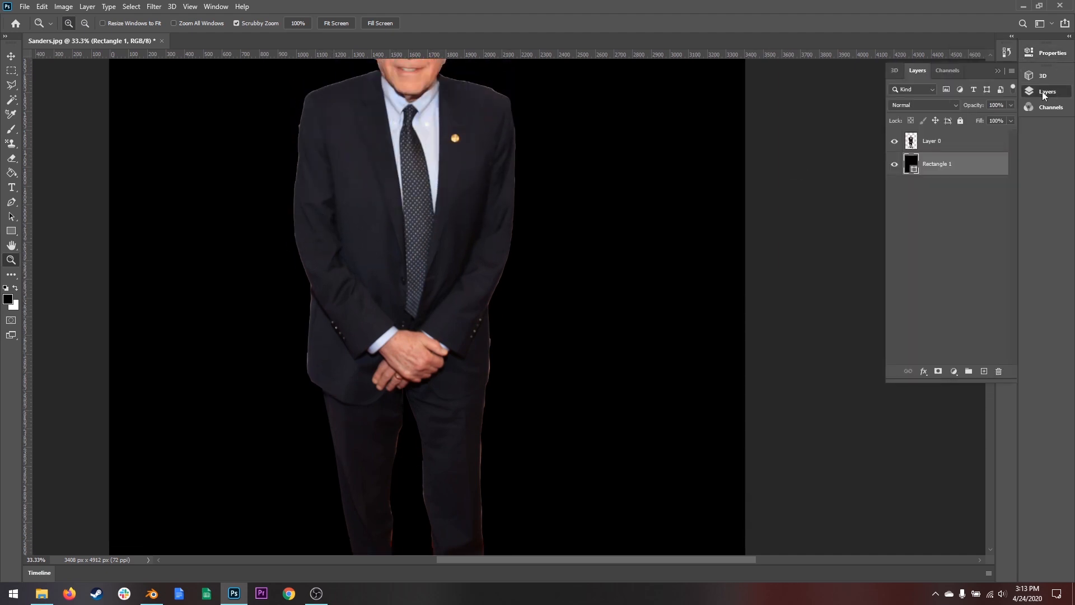
key("q")
key("w")
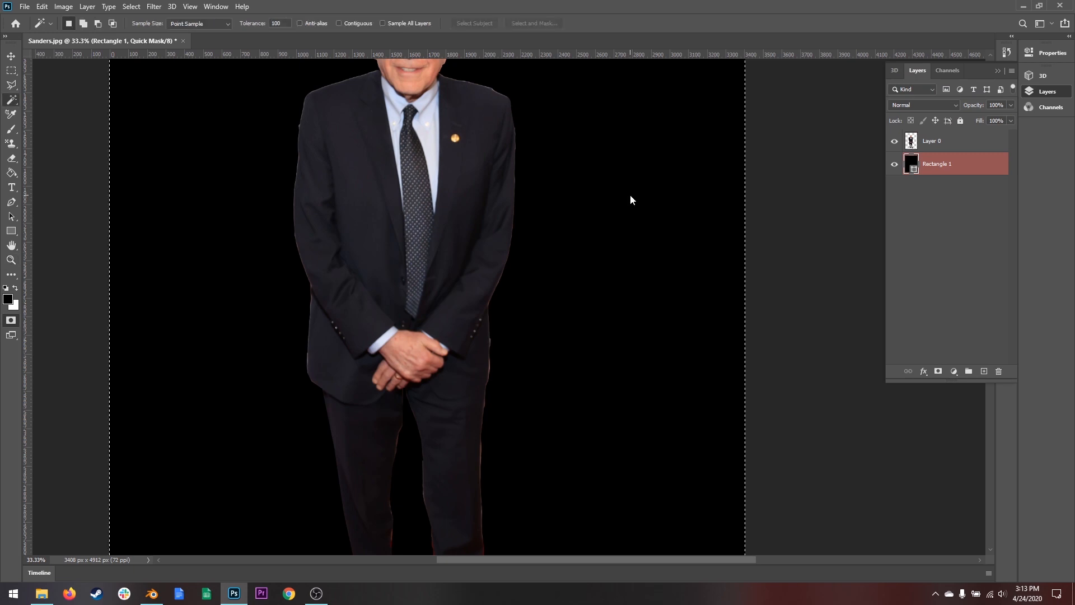
left_click(607, 198)
key("alt+bracketright")
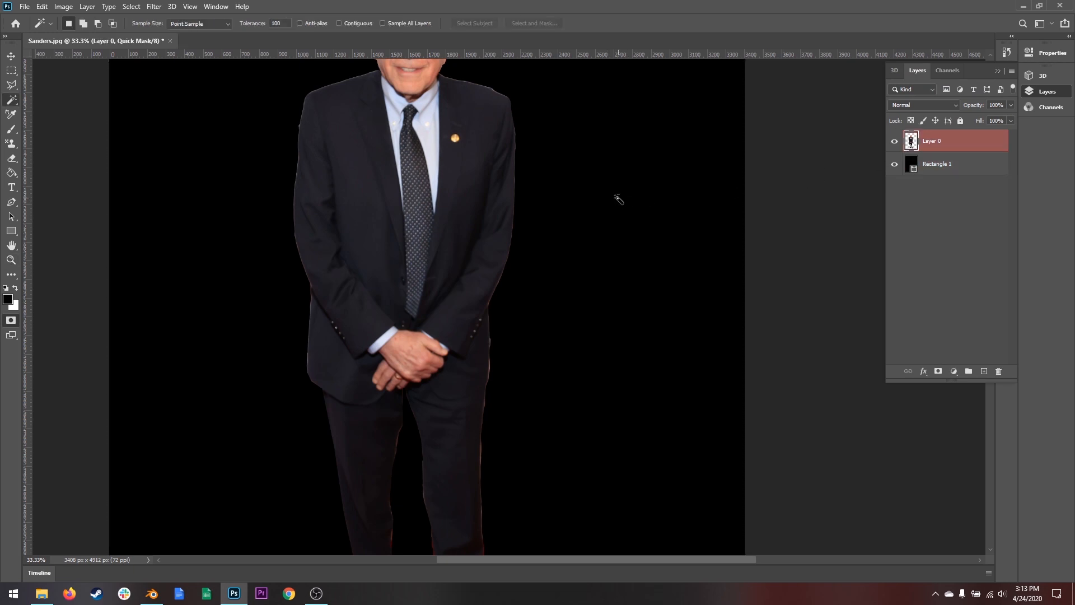
left_click(927, 166)
left_click(932, 146)
left_click(11, 319)
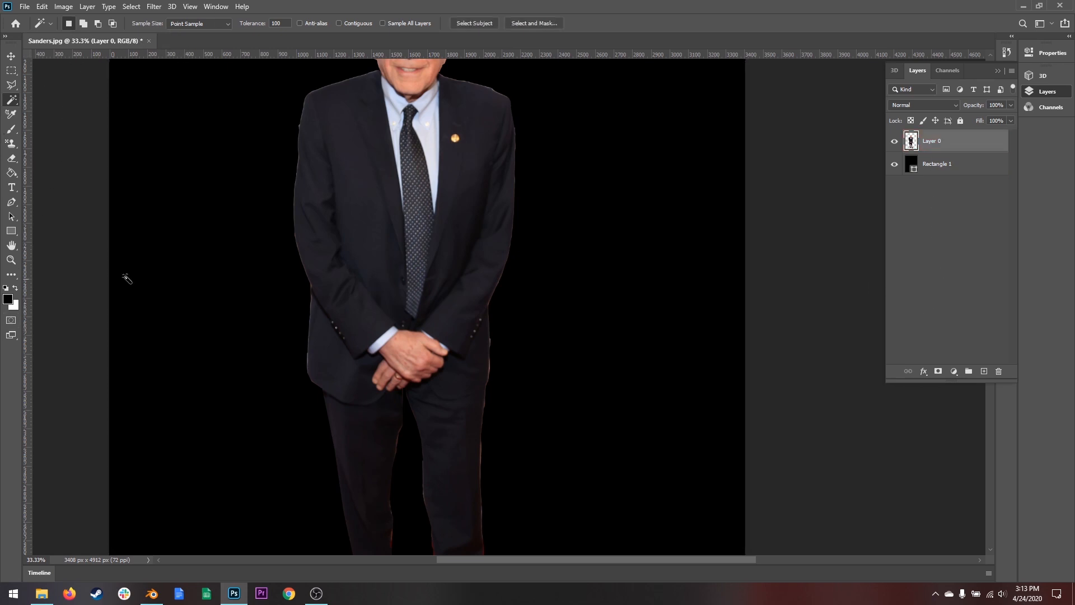
Examine the selection outline of the empty area around the man on Layer 0 from shoes to head and deselect.
scroll(315, 245, "down", 1)
scroll(257, 238, "down", 6)
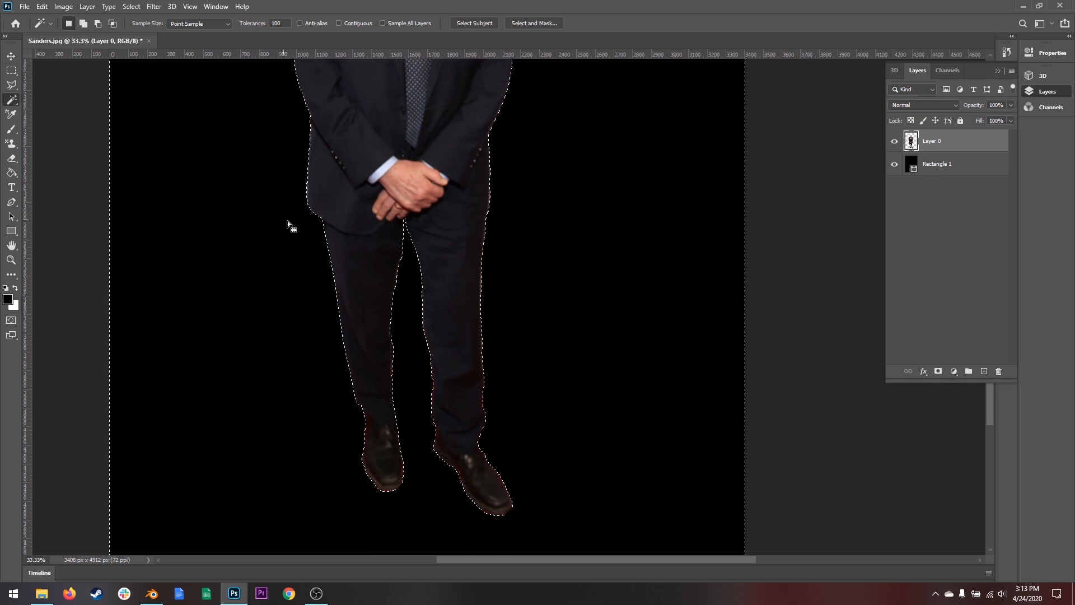
scroll(476, 280, "up", 7)
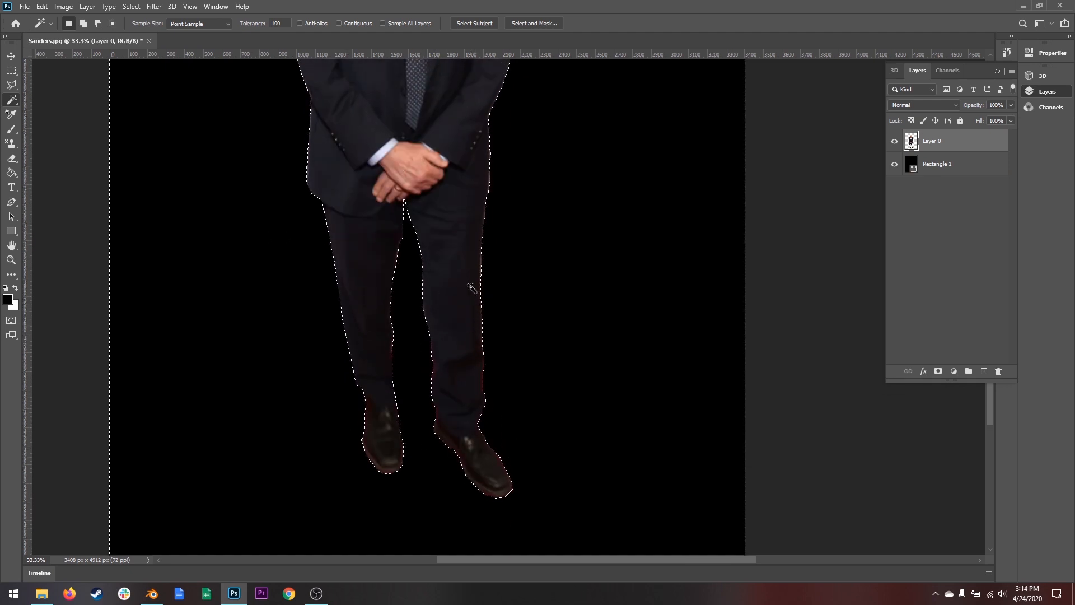
scroll(492, 242, "up", 7)
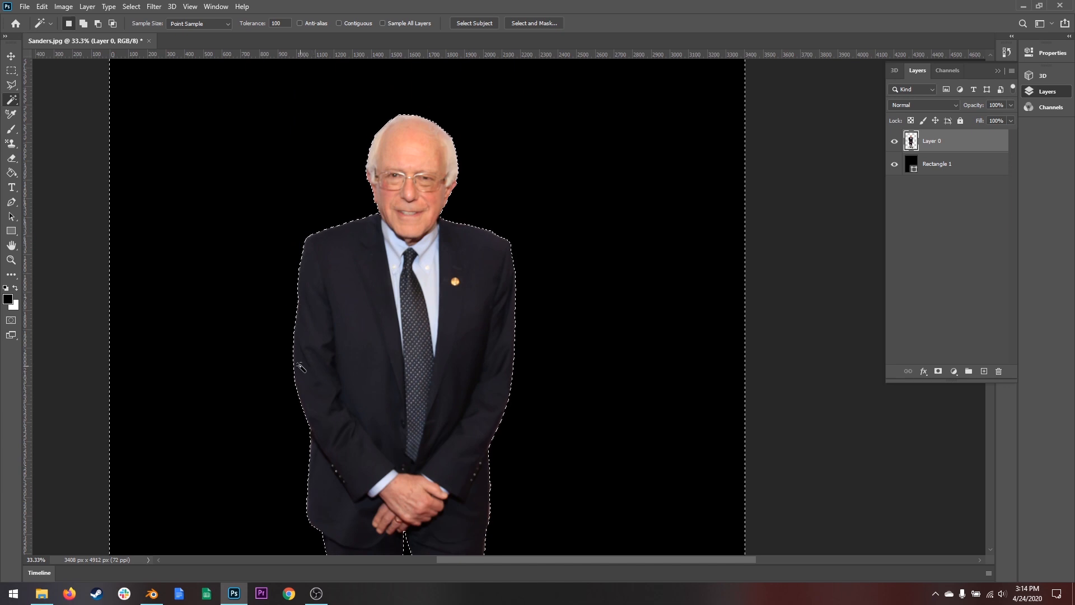
scroll(224, 224, "up", 1)
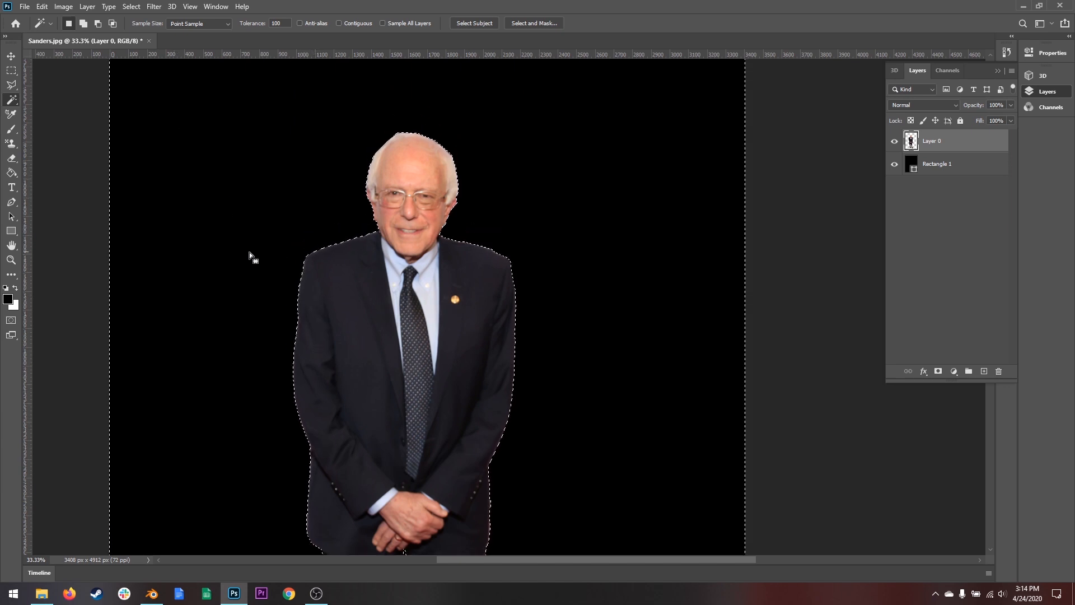
scroll(525, 254, "down", 1)
key("z")
left_click(532, 260, "alt")
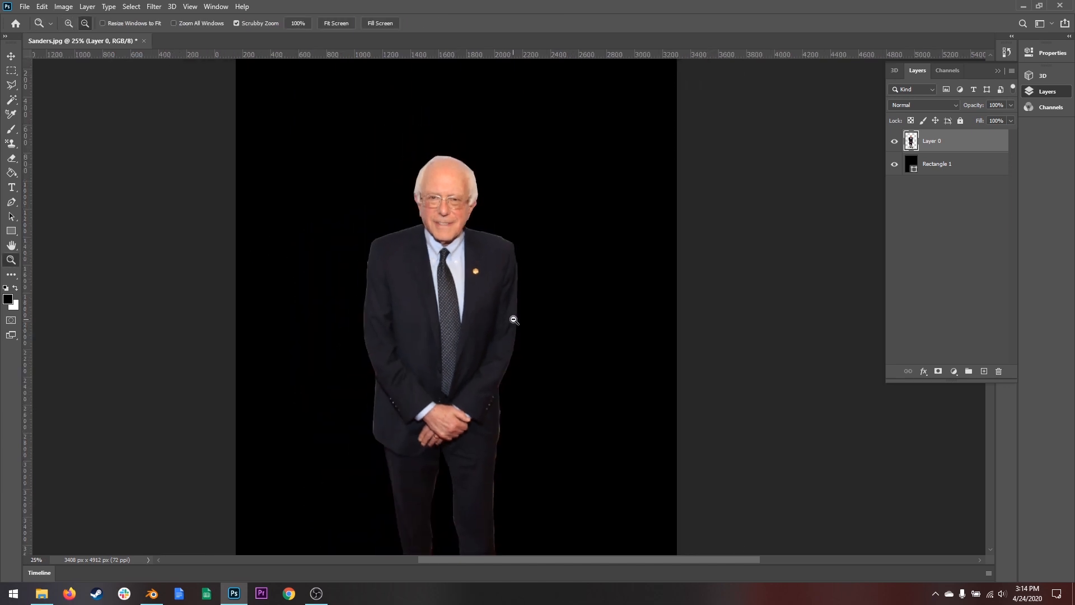
left_click(522, 297, "alt")
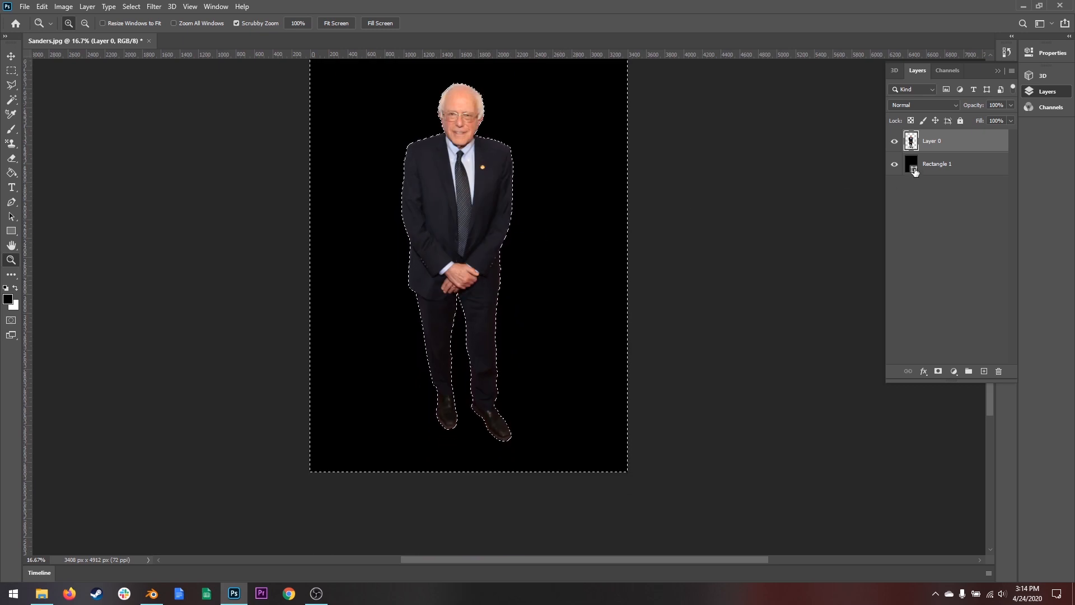
left_click(936, 194)
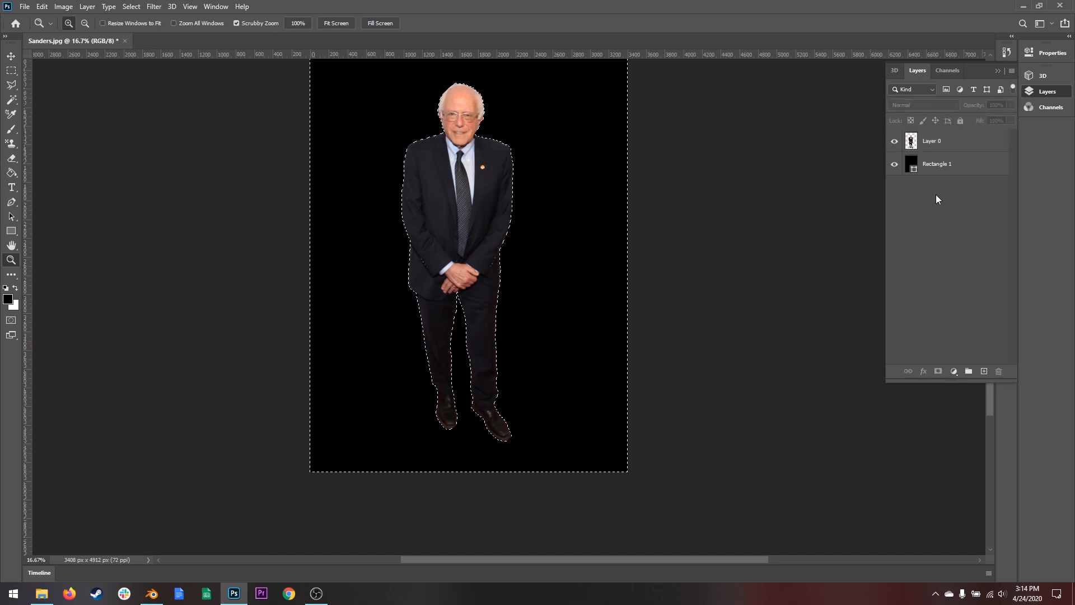
key("ctrl+d")
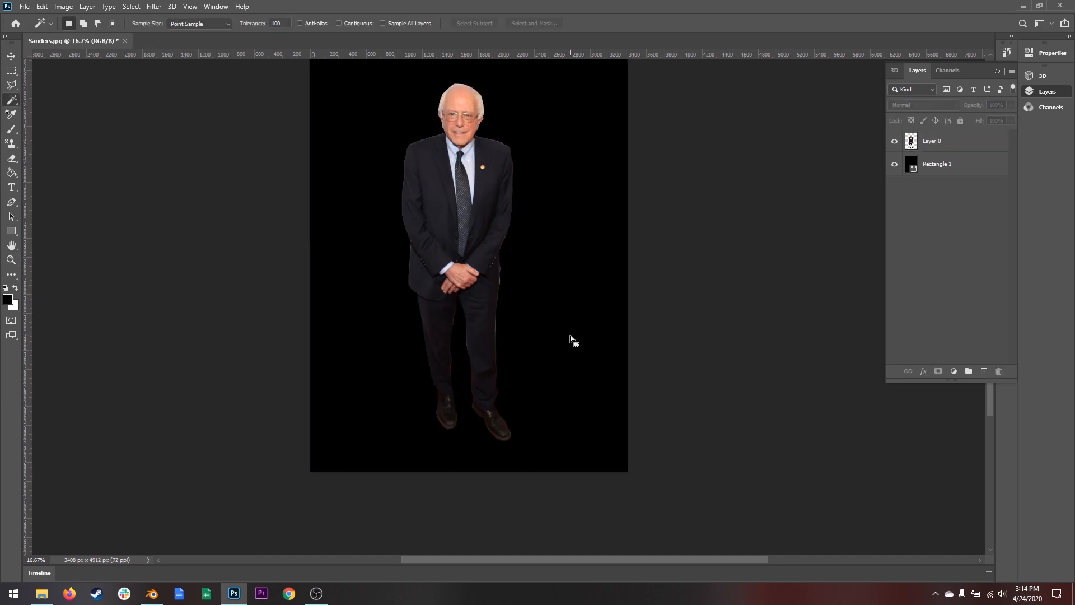
Select Layer 0 and check the man's leg and jacket edges for leftover fringe against the black backdrop.
scroll(499, 297, "down", 2)
left_click(498, 299)
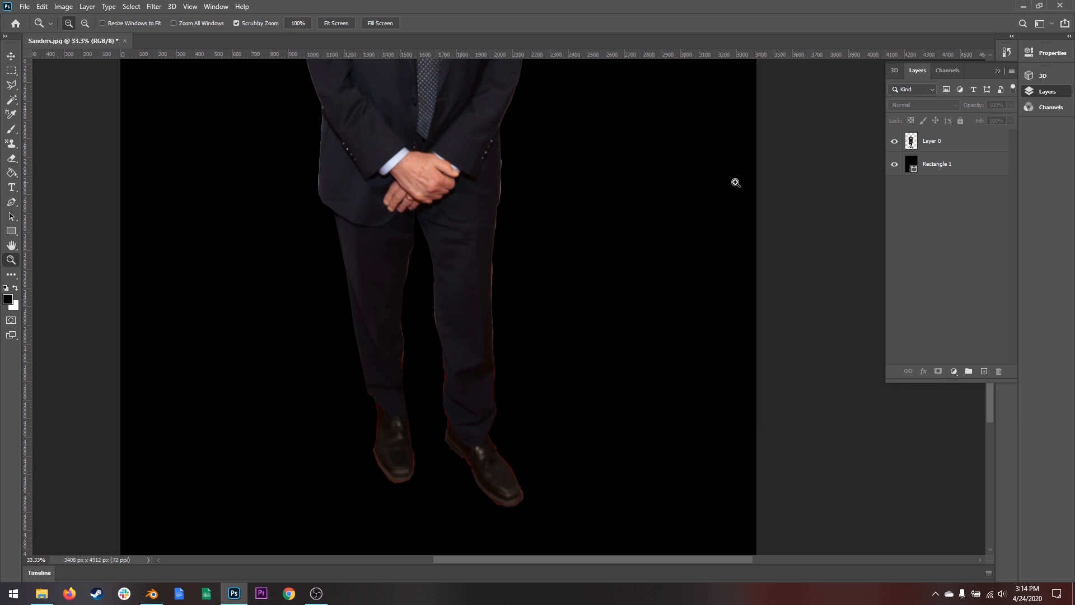
left_click(938, 145)
scroll(554, 278, "up", 3)
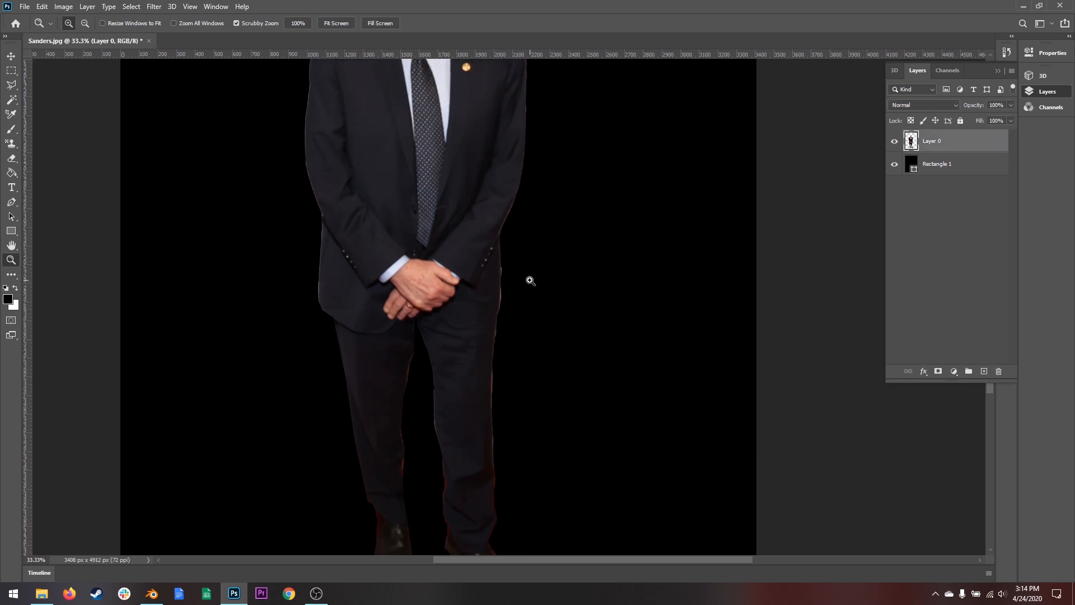
left_click(520, 269, "alt")
left_click(520, 270, "alt")
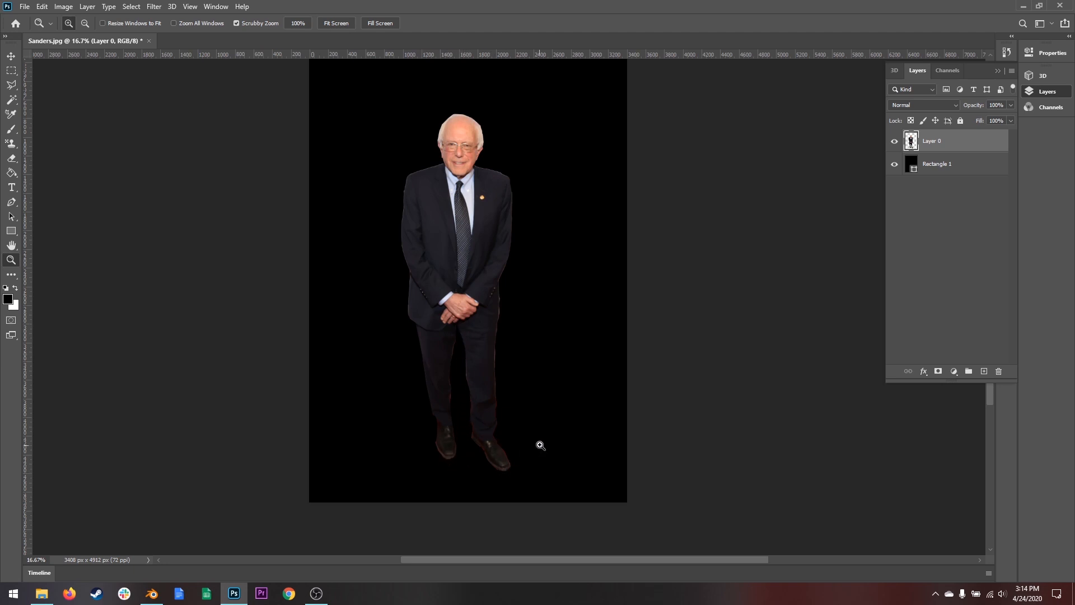
Hide the Rectangle 1 layer and select the man on Layer 0 by inverting a Magic Wand selection of the transparent area.
left_click(894, 164)
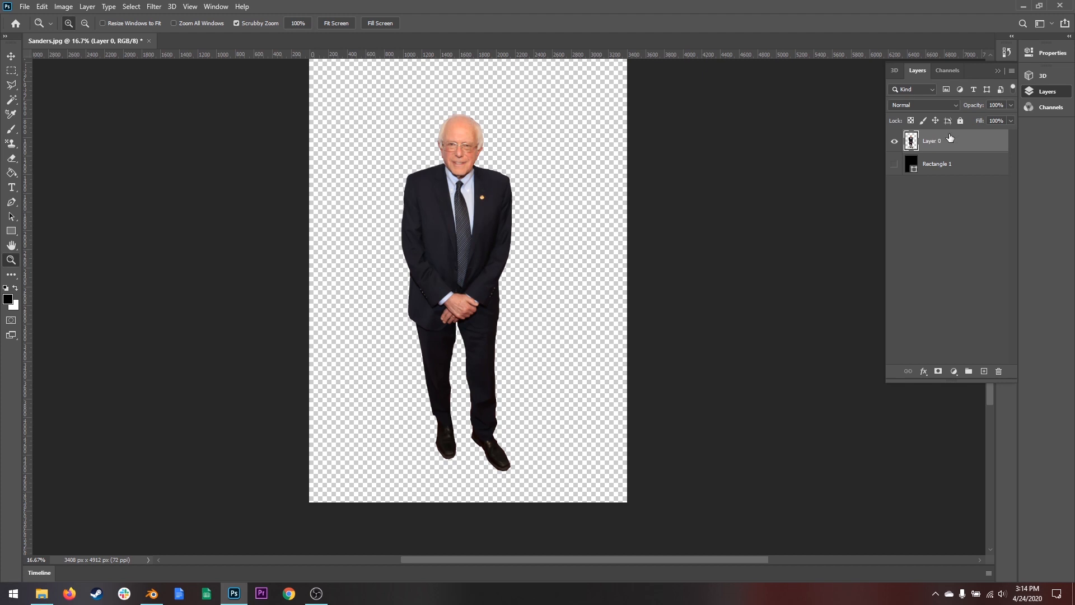
key("w")
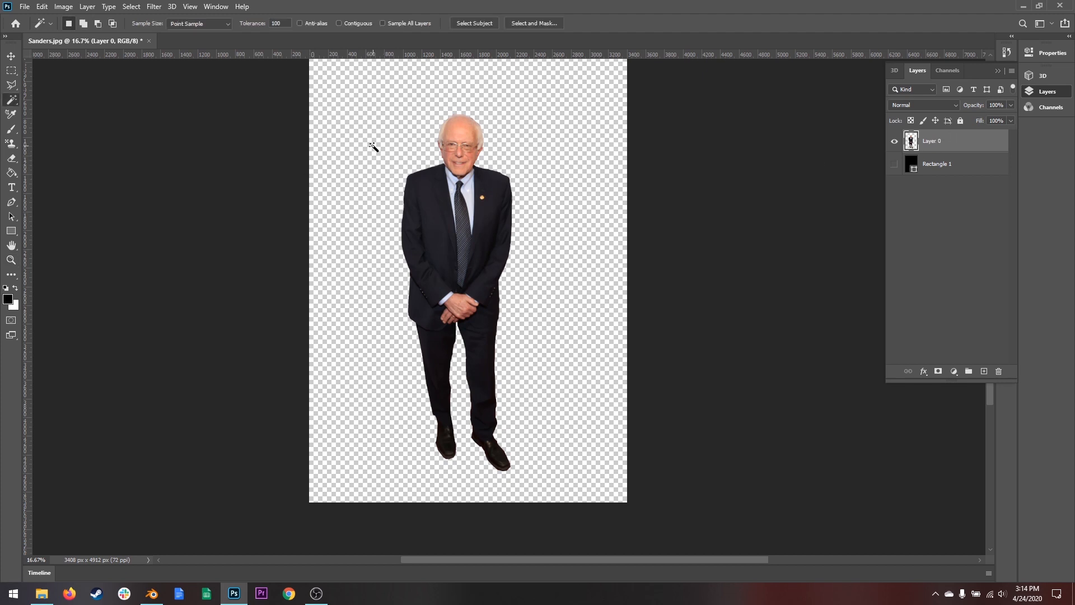
left_click(338, 146)
right_click(552, 178)
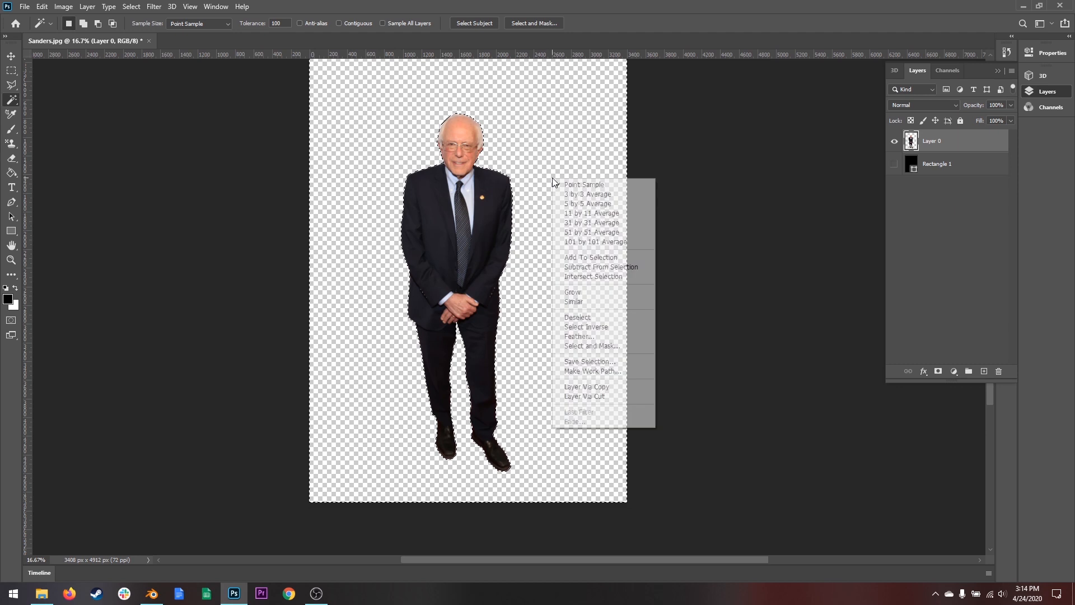
left_click(594, 327)
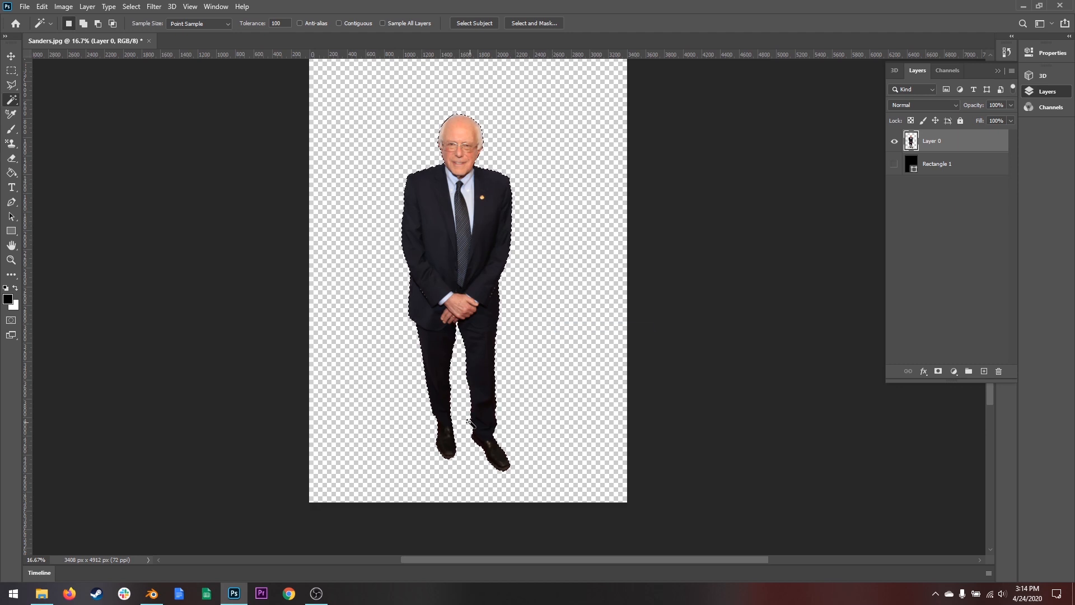
Convert the selection around the man into a work path with a tolerance of 2.0 pixels.
right_click(508, 224)
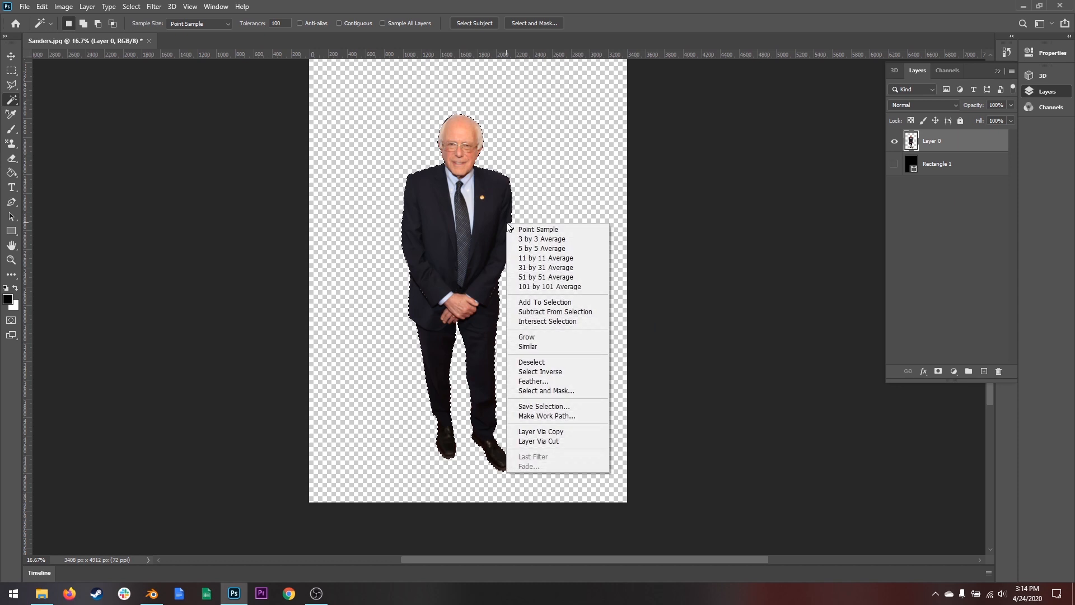
left_click(548, 416)
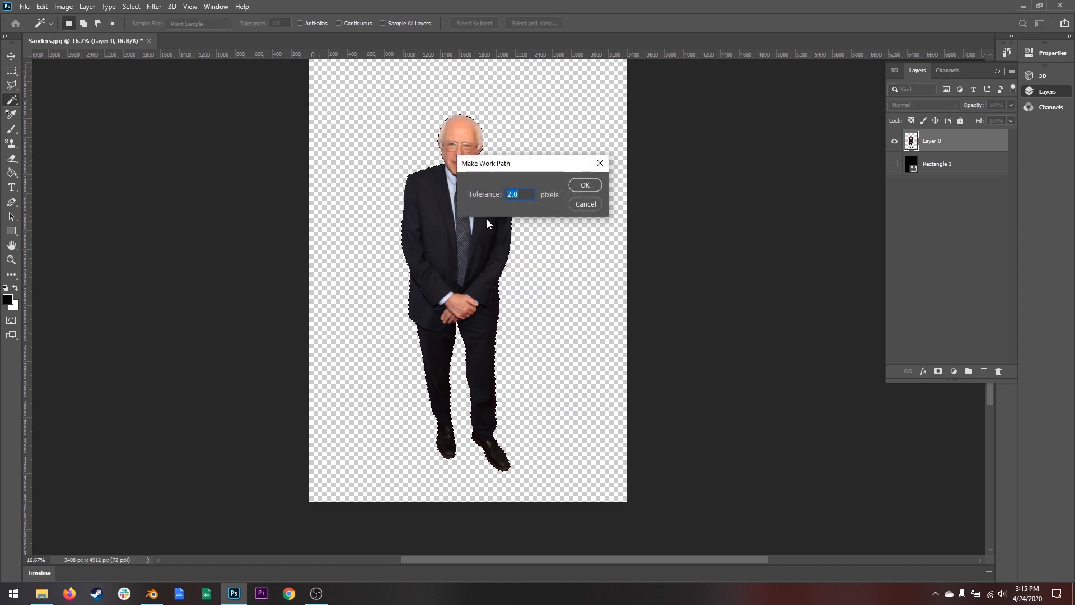
left_click(585, 185)
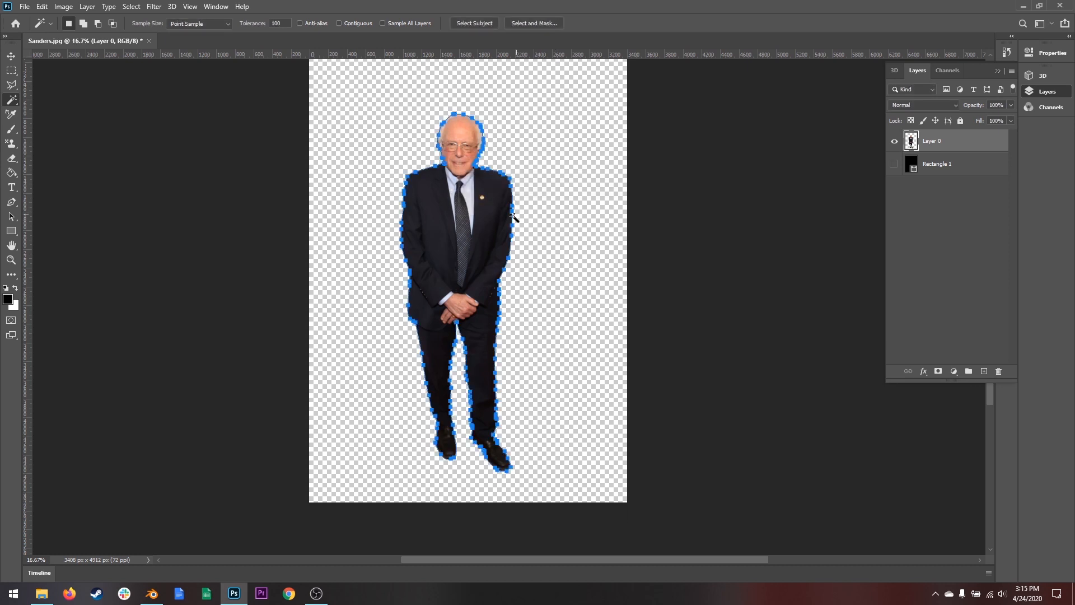
Define the work path around the man as a custom shape named BernieSanders1.
key("z")
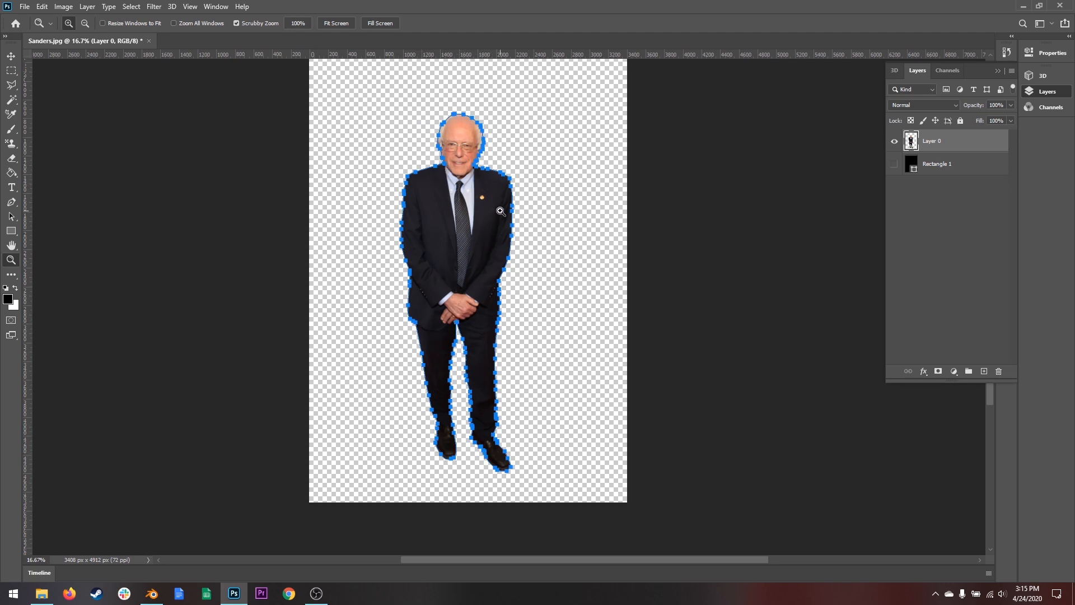
key("p")
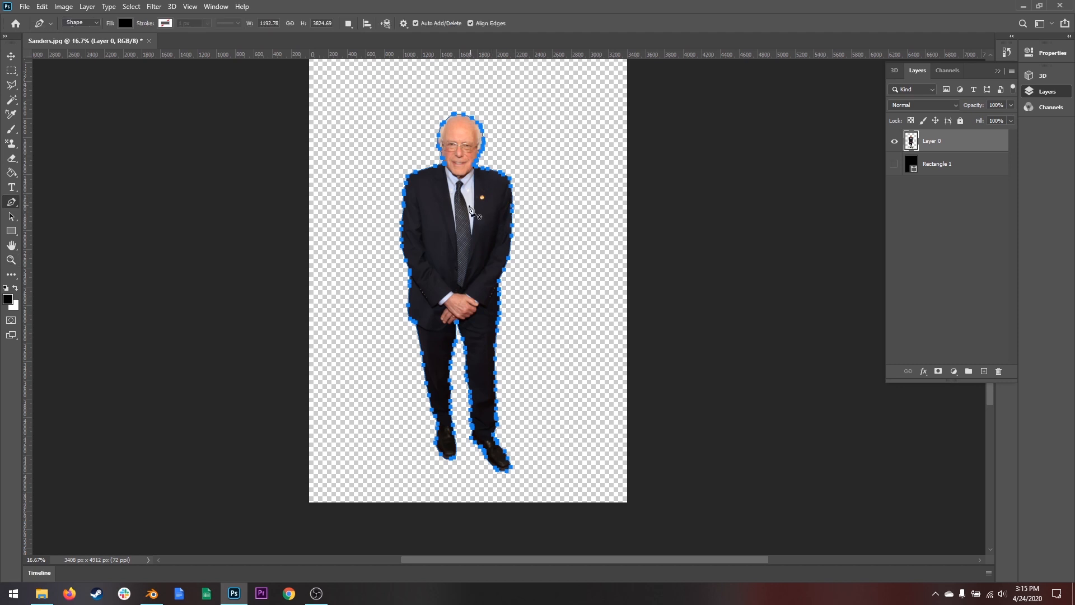
left_click(10, 202)
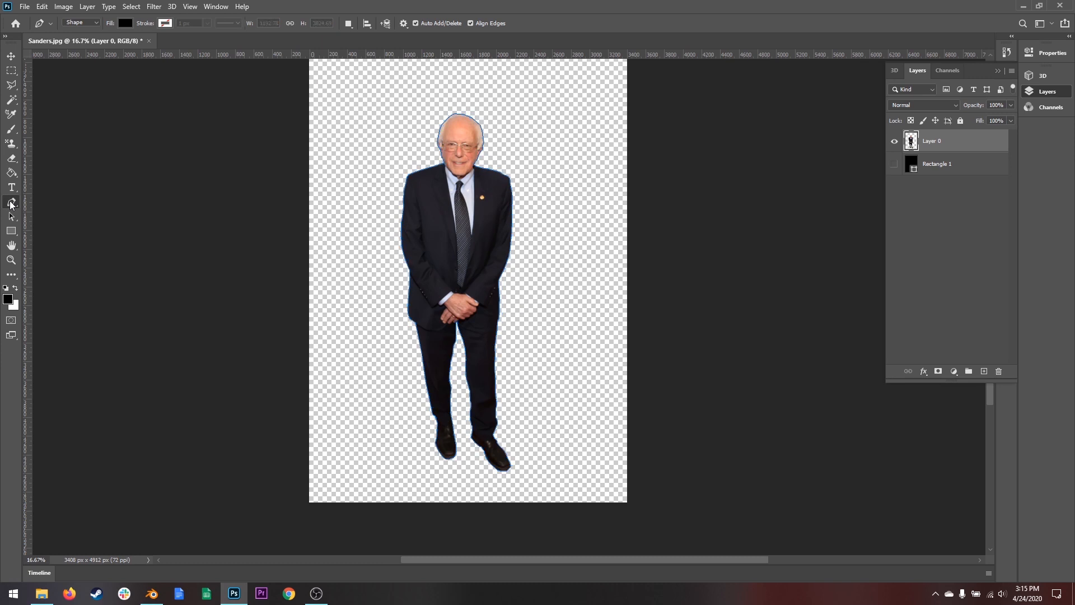
right_click(511, 201)
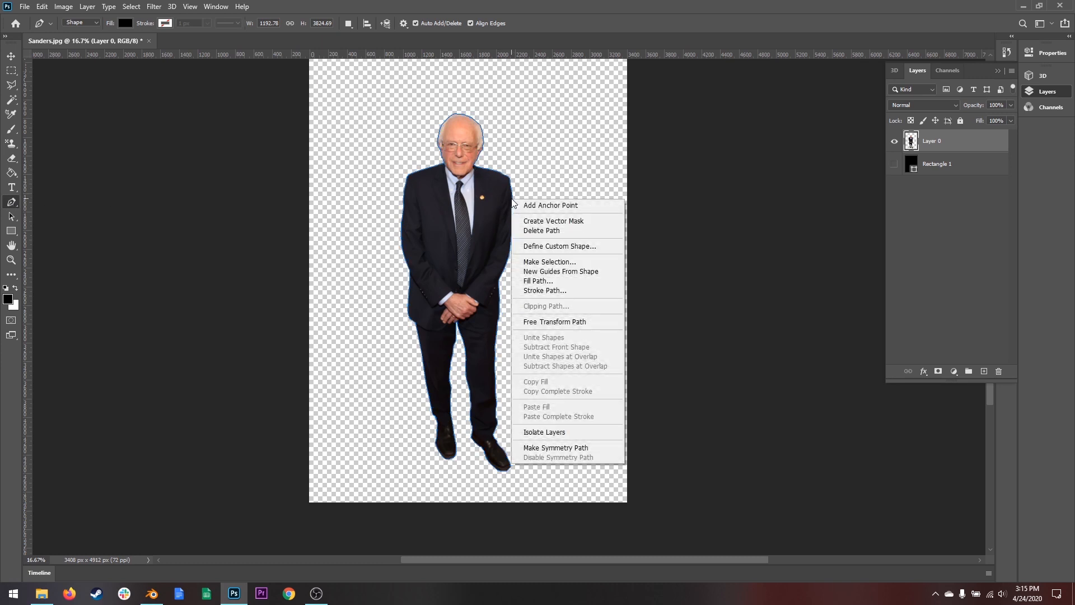
left_click(580, 247)
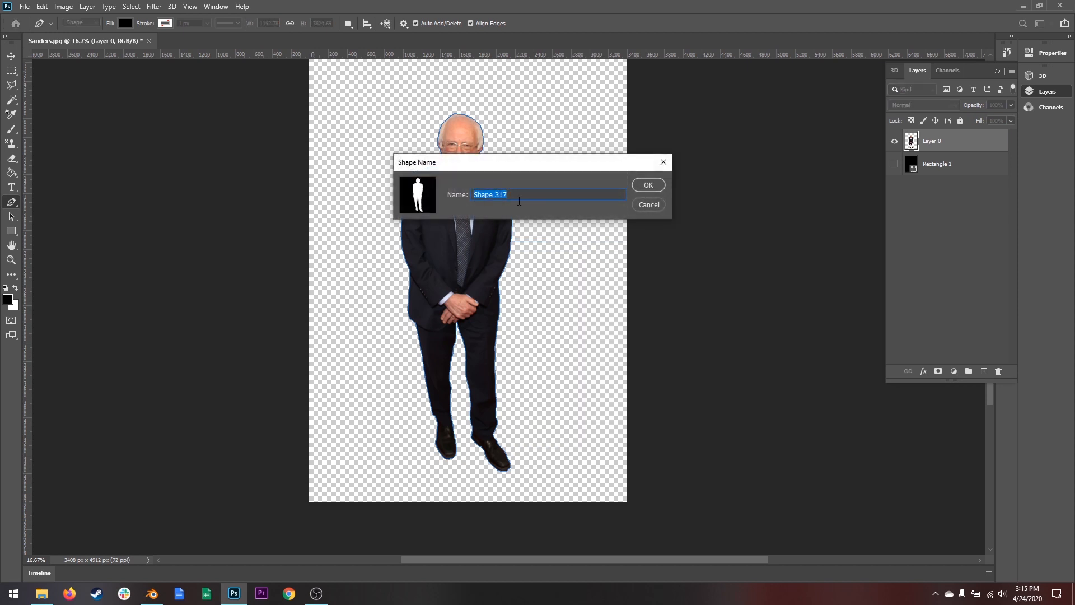
type("BernieSanders1")
key("Return")
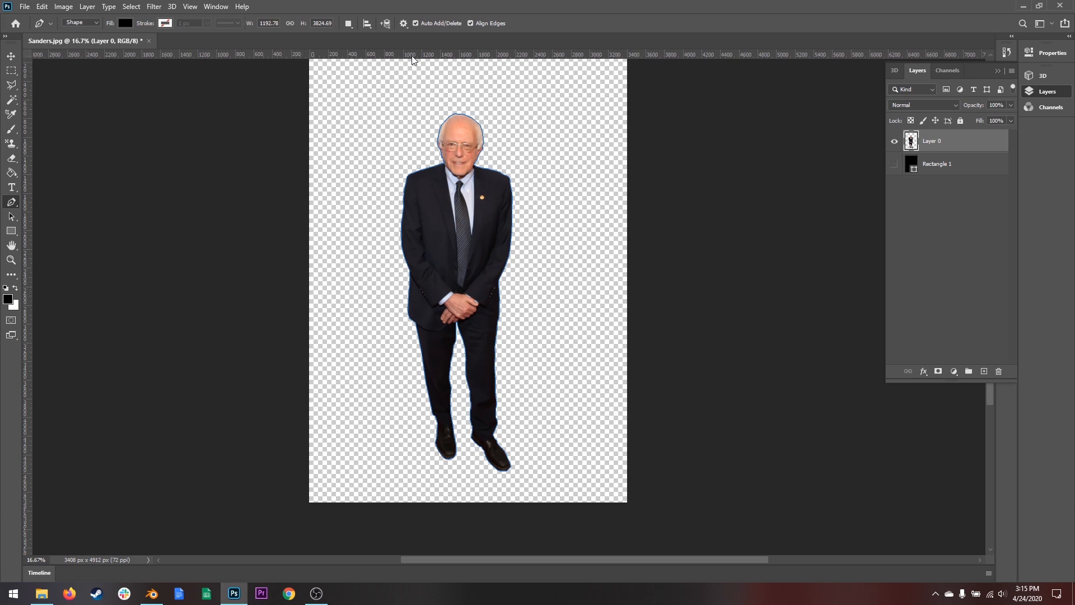
Place horizontal guides at the top of the man's head and the bottom of his lower shoe, and vertical guides at his two side edges.
left_click_drag(483, 56, 499, 114)
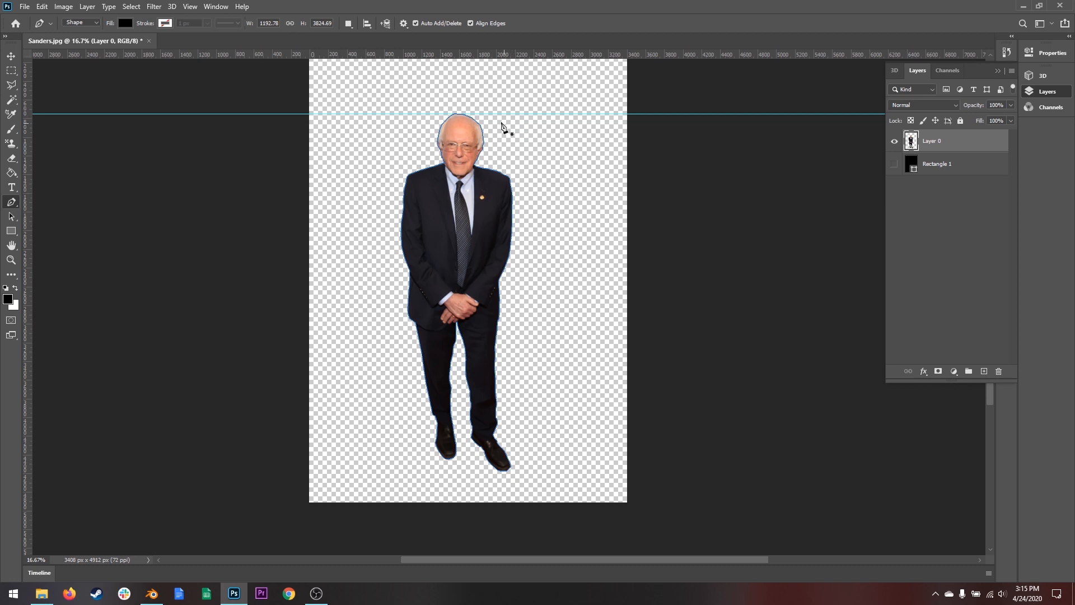
left_click(190, 7)
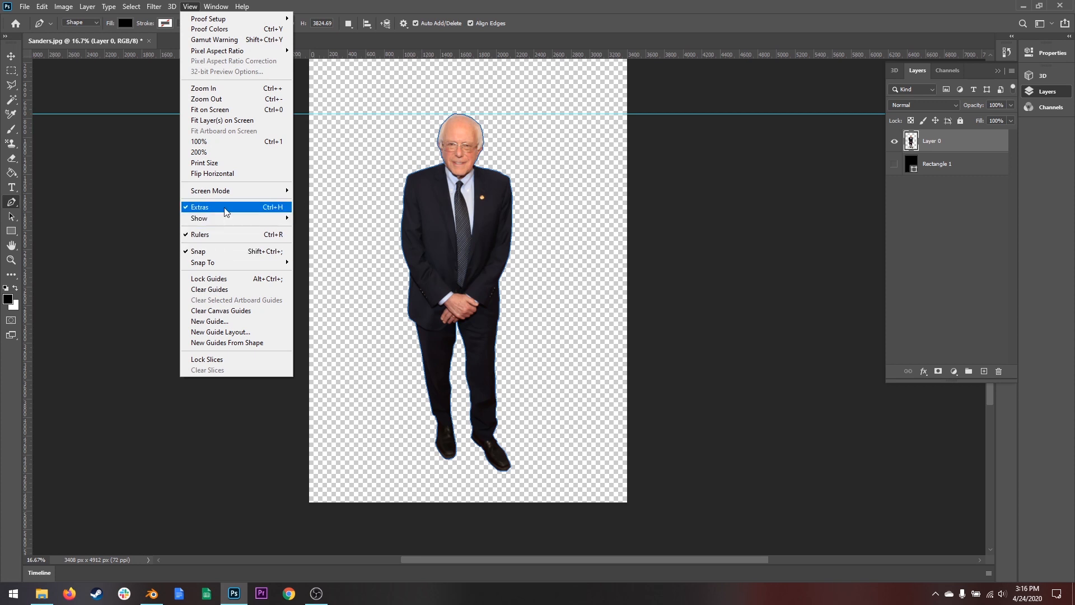
mouse_move(258, 220)
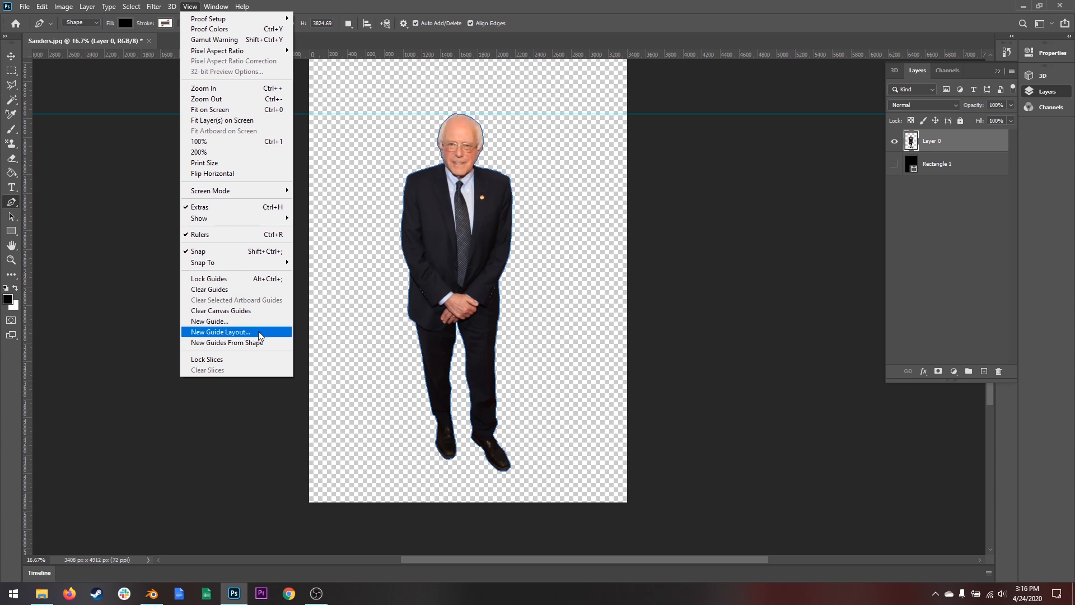
mouse_move(240, 261)
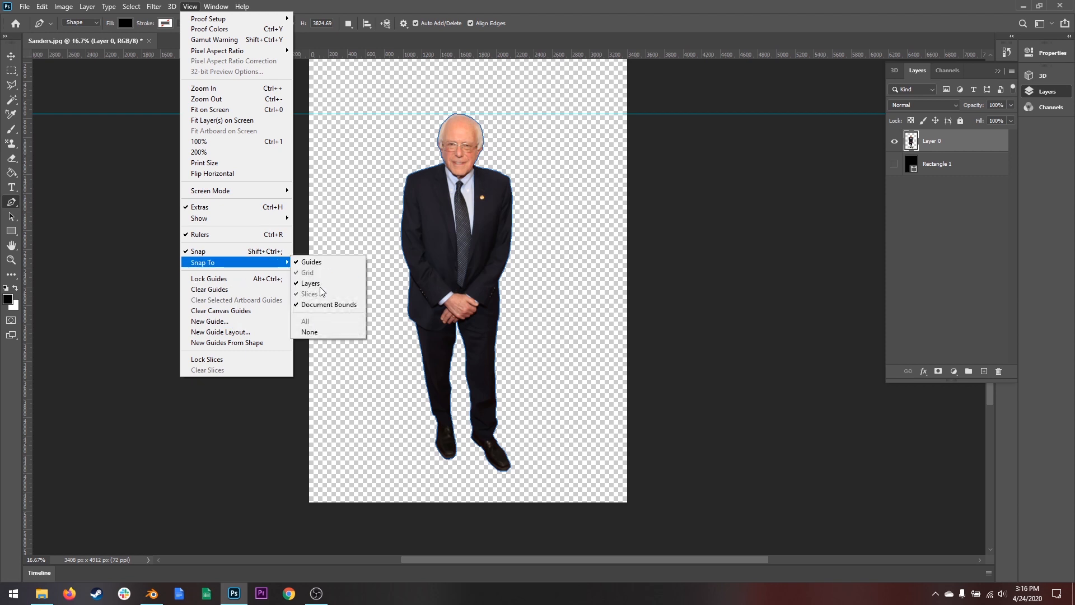
left_click(445, 7)
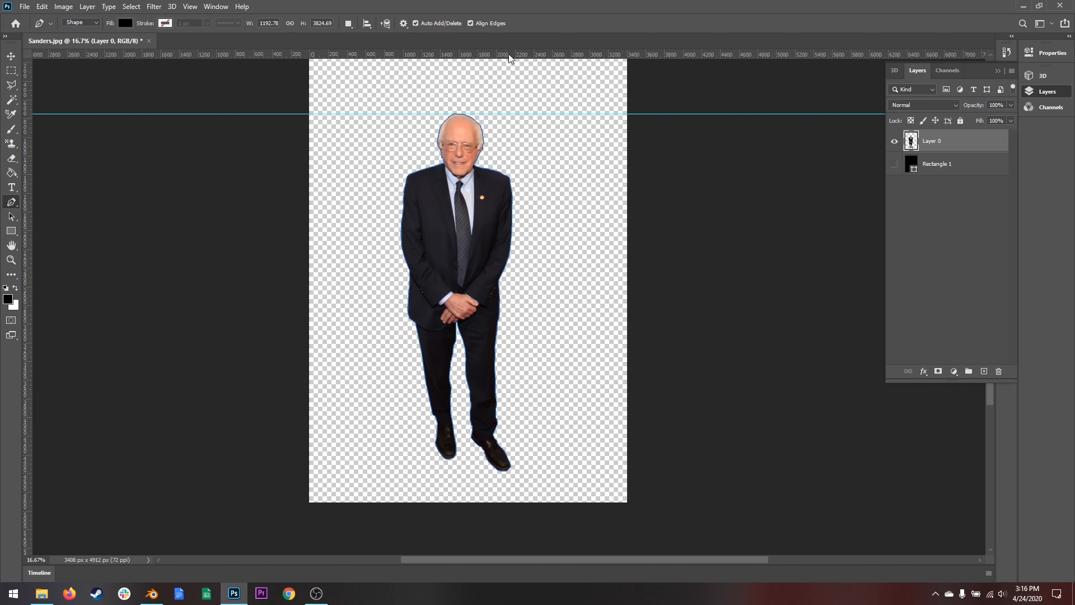
left_click_drag(509, 54, 521, 471)
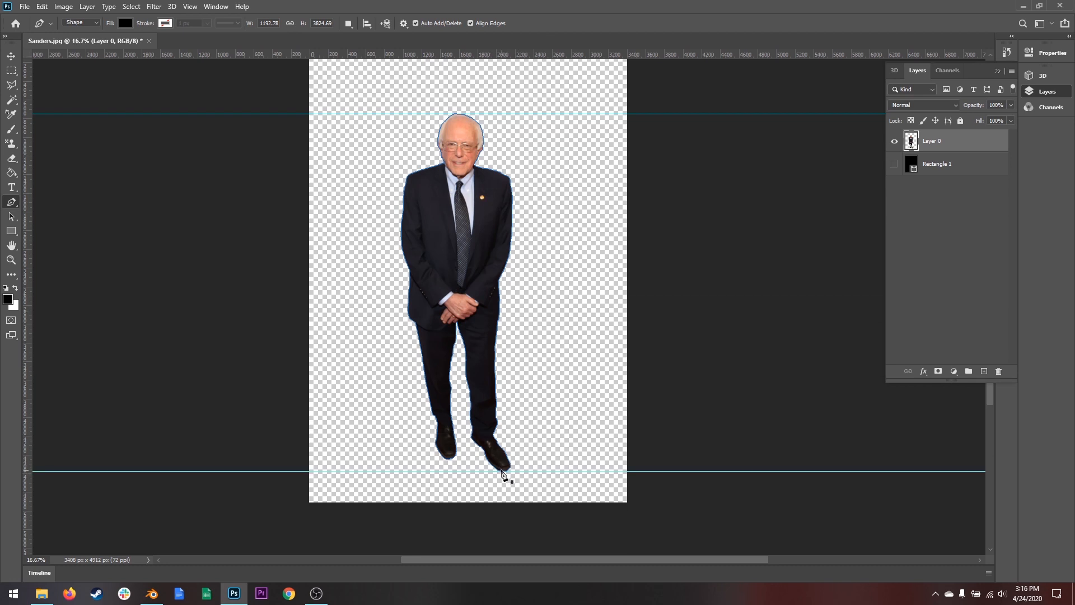
left_click_drag(28, 304, 402, 291)
left_click_drag(28, 310, 514, 283)
Draw the BernieSanders1 custom shape over the man, about 1190 by 3827 px, from corner to corner of the guide frame.
right_click(15, 235)
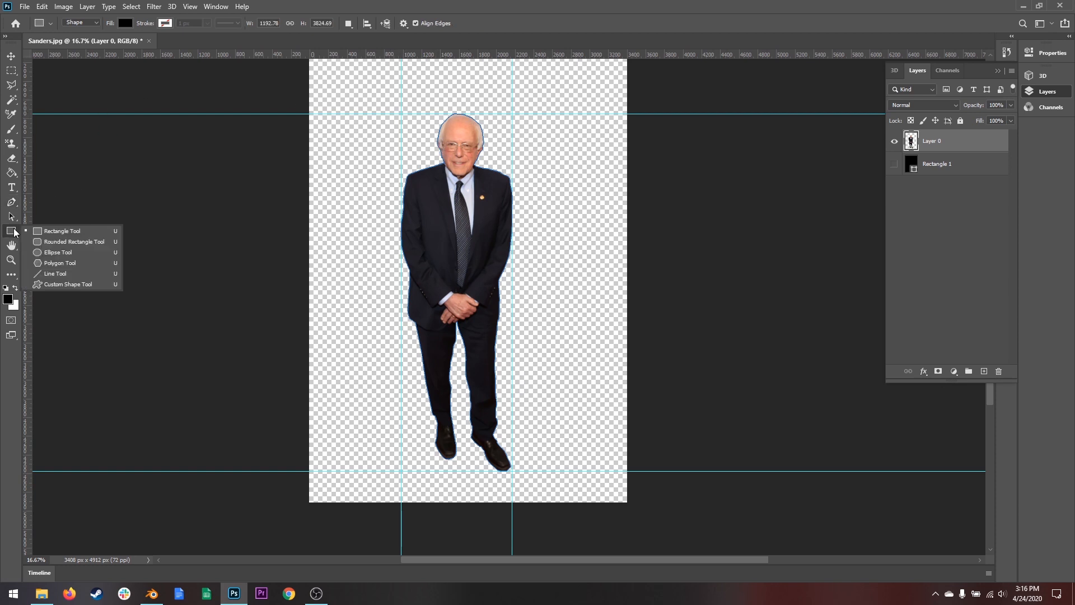
left_click(65, 284)
left_click(454, 23)
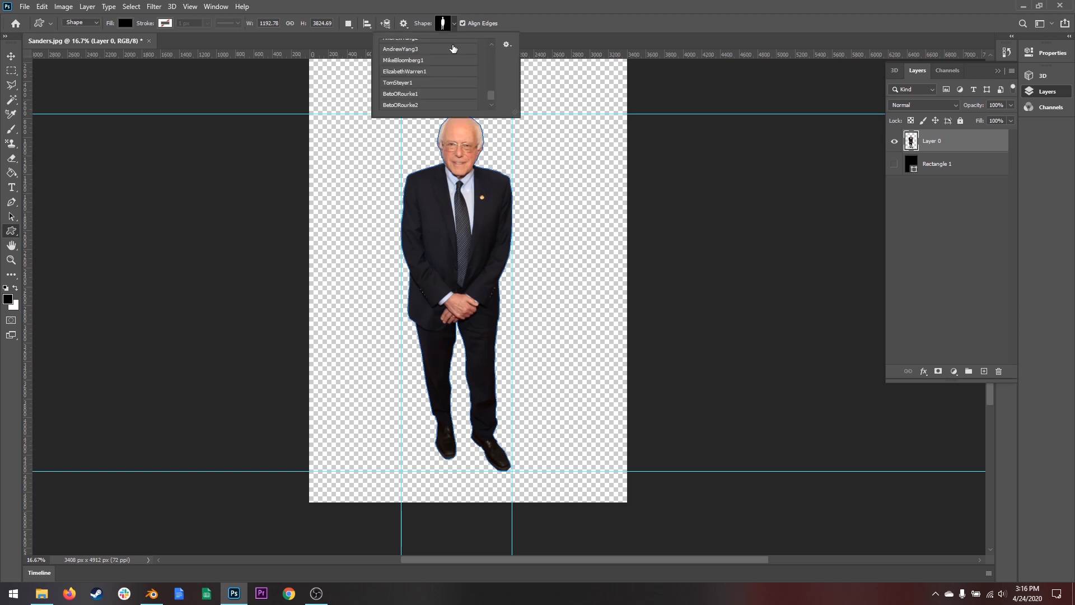
scroll(490, 97, "down", 1)
left_click(428, 105)
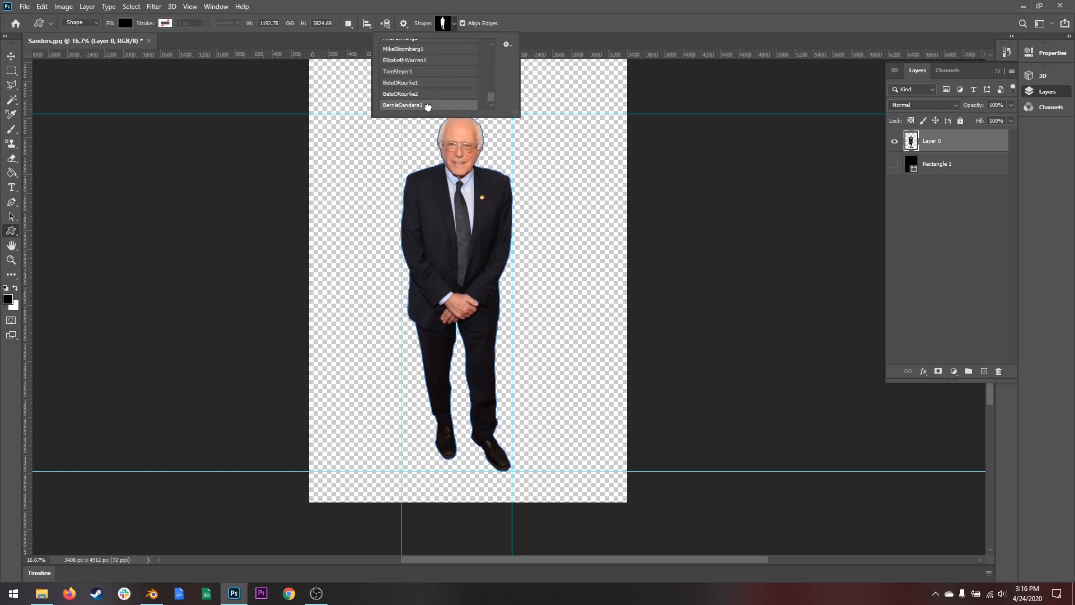
left_click(519, 23)
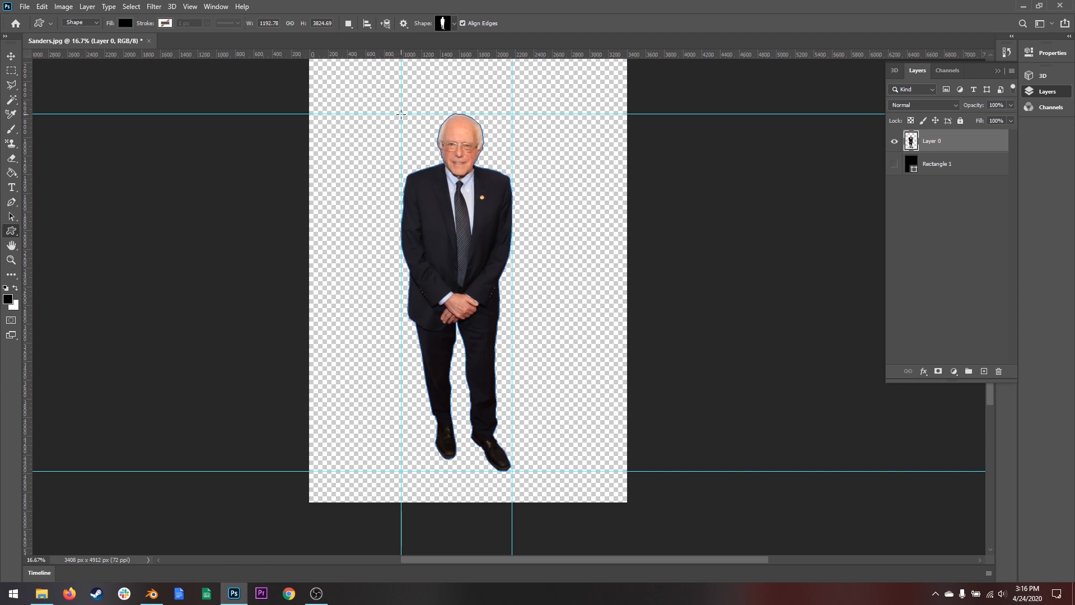
left_click_drag(401, 113, 510, 469)
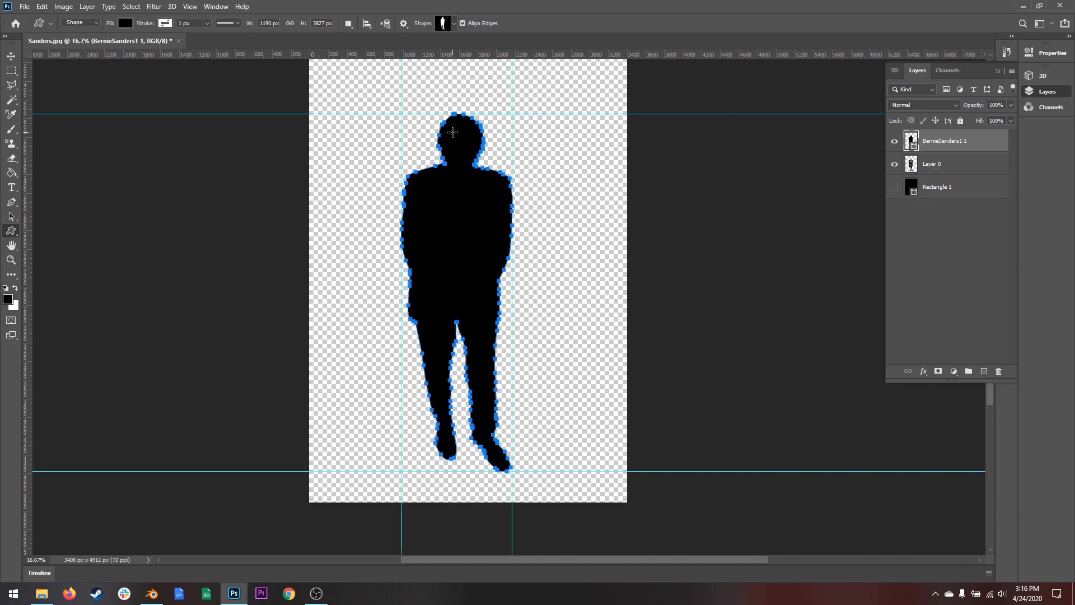
Move the BernieSanders1 1 shape layer beneath Layer 0.
left_click(934, 167)
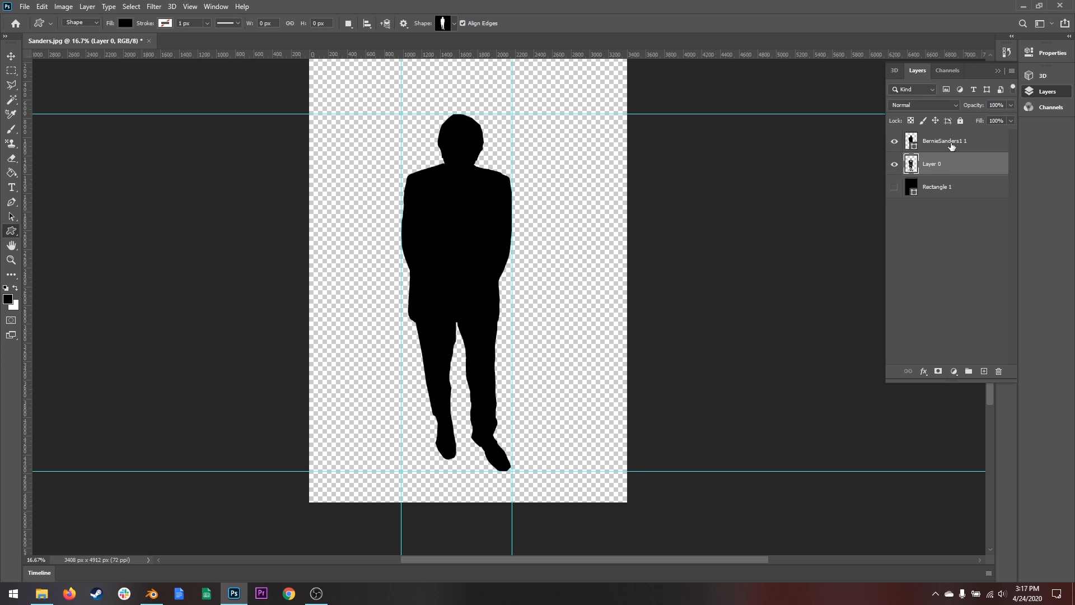
left_click(952, 145)
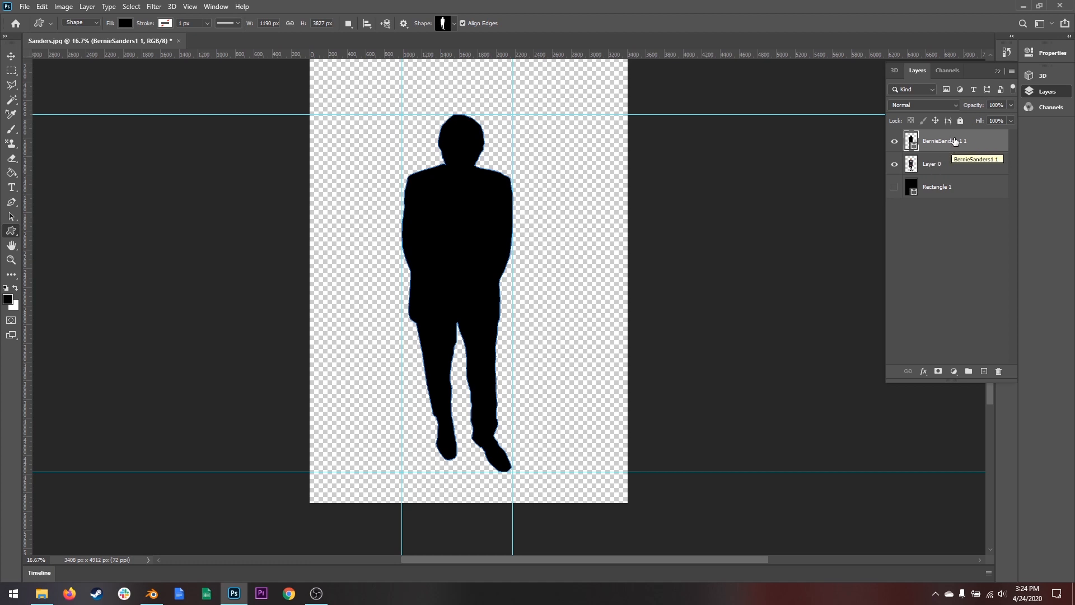
mouse_move(955, 141)
left_mouse_down()
mouse_move(953, 172)
mouse_move(956, 141)
mouse_move(952, 170)
mouse_move(944, 158)
left_mouse_up()
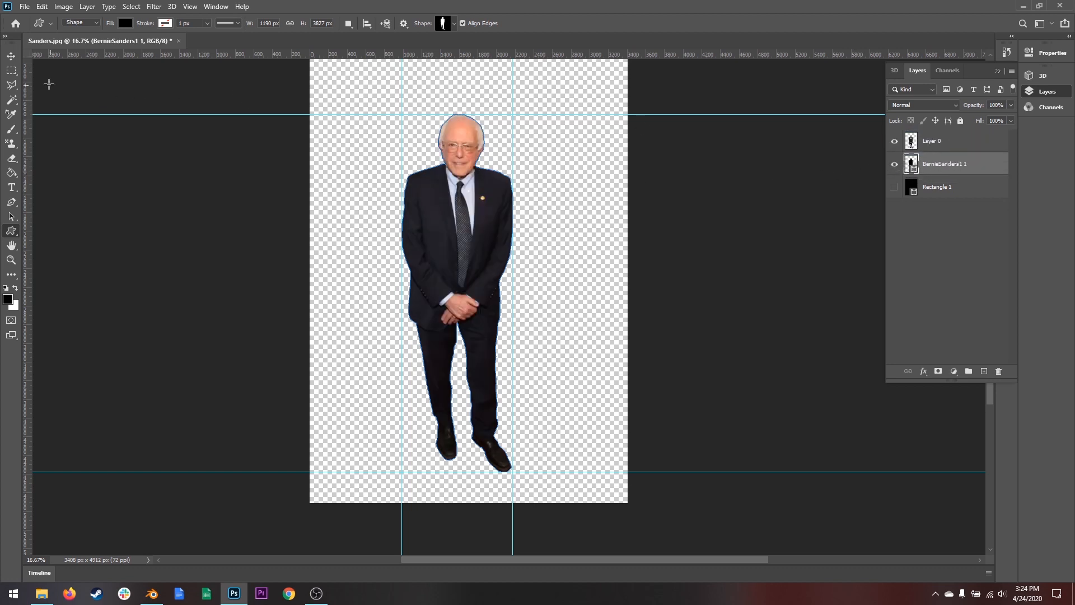
Compare the man's edges on Layer 0 with and without the black silhouette by toggling the BernieSanders1 1 layer's visibility.
left_click(11, 71)
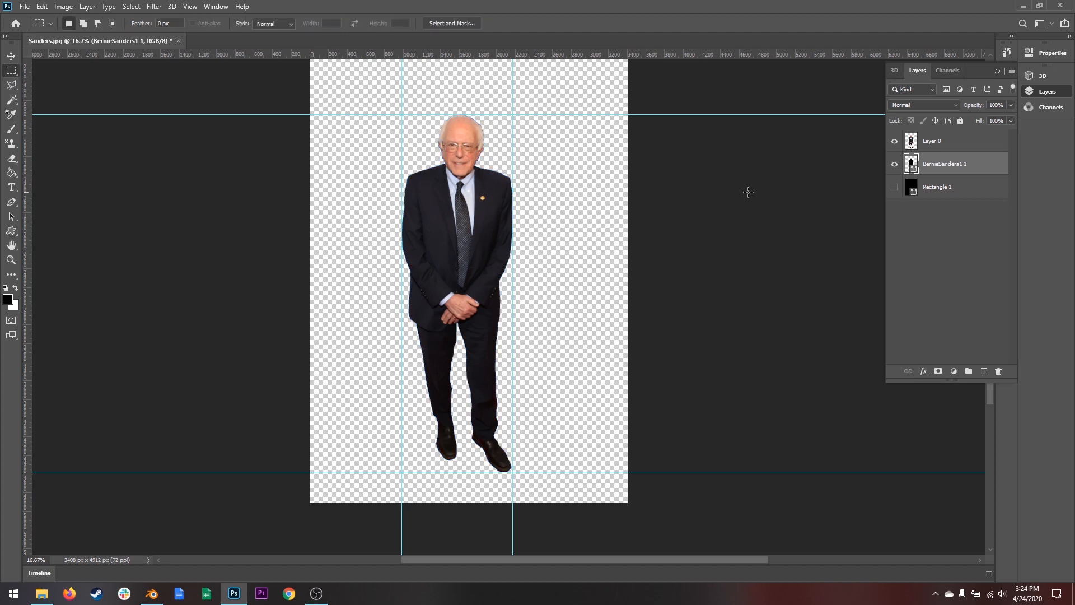
left_click(896, 166)
left_click(896, 165)
left_click(894, 165)
left_click(894, 165)
left_click(894, 165)
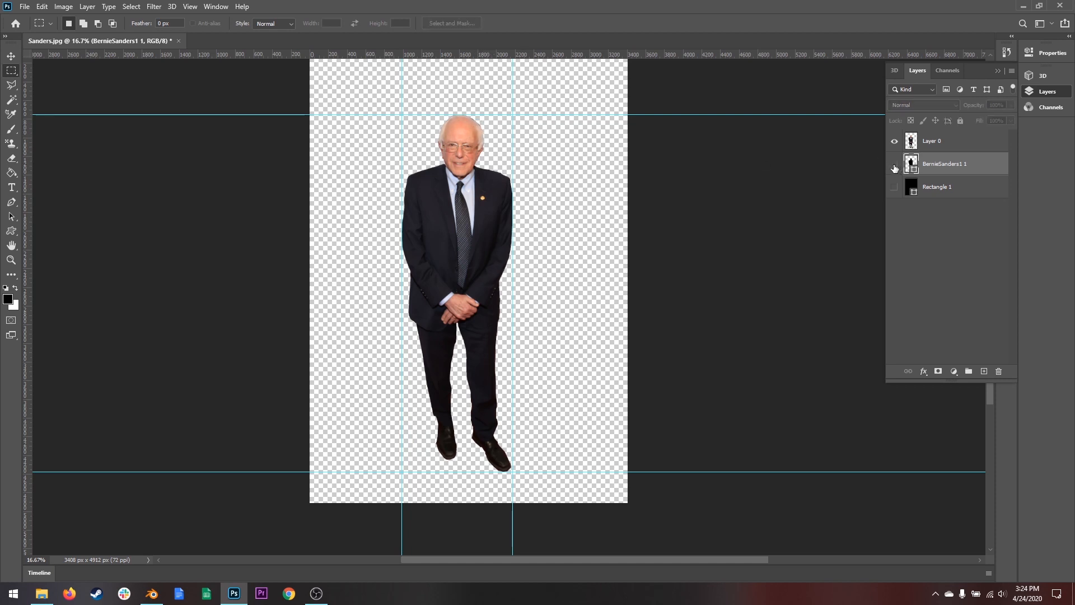
left_click(894, 166)
left_click(895, 165)
left_click(895, 166)
left_click(895, 165)
left_click(895, 165)
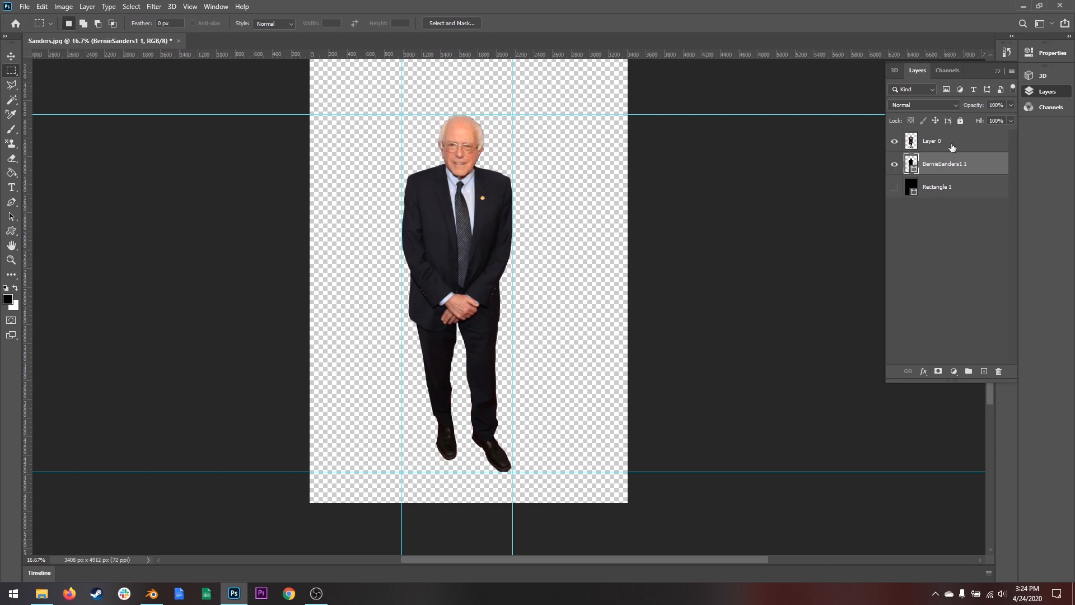
mouse_move(952, 148)
left_mouse_down()
mouse_move(952, 174)
mouse_move(959, 148)
mouse_move(968, 173)
mouse_move(955, 168)
mouse_move(956, 142)
left_mouse_up()
Hide the BernieSanders1 1 layer and clear all guides.
left_click(894, 164)
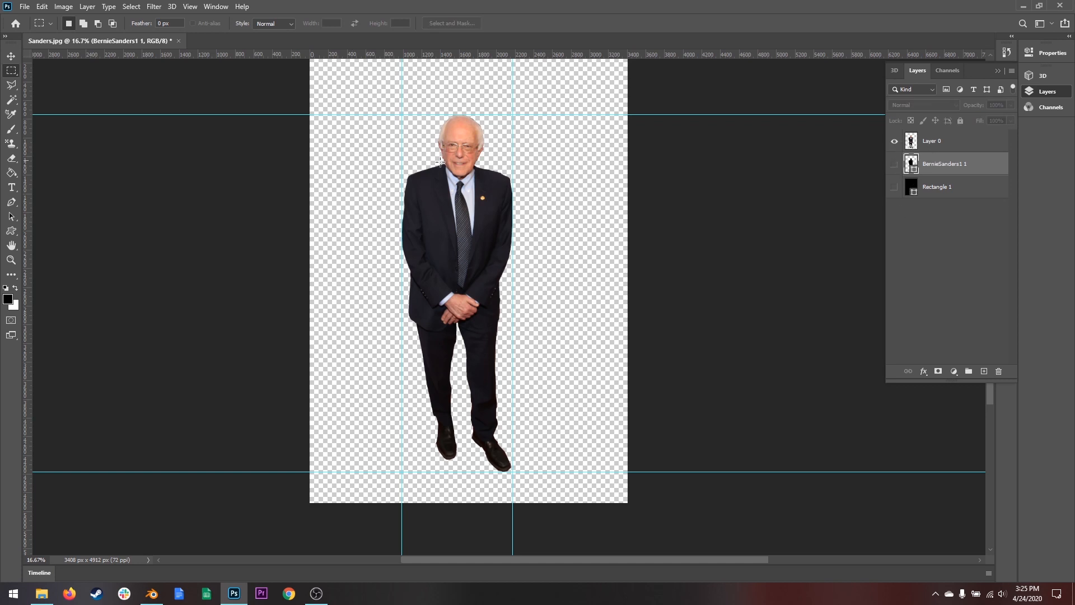
left_click(190, 6)
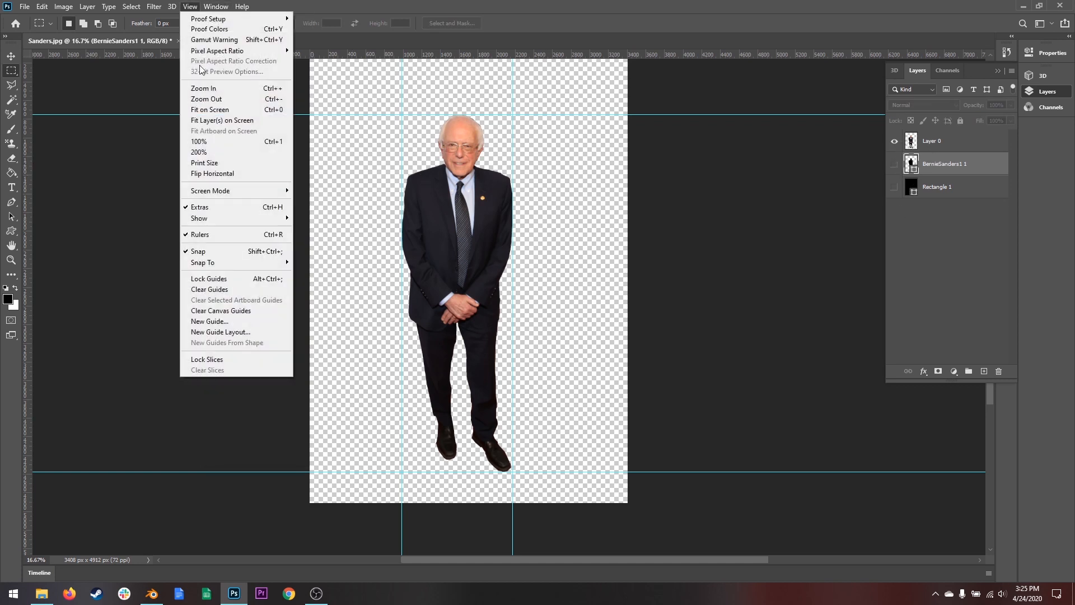
left_click(205, 289)
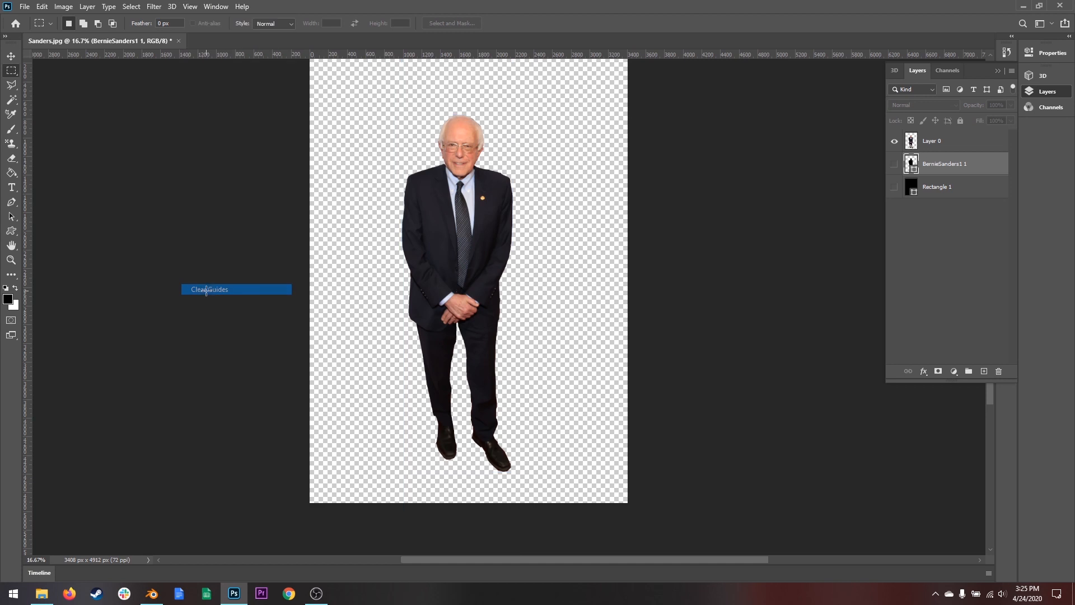
Duplicate Layer 0 within the same document, keeping the default layer name.
left_click(930, 144)
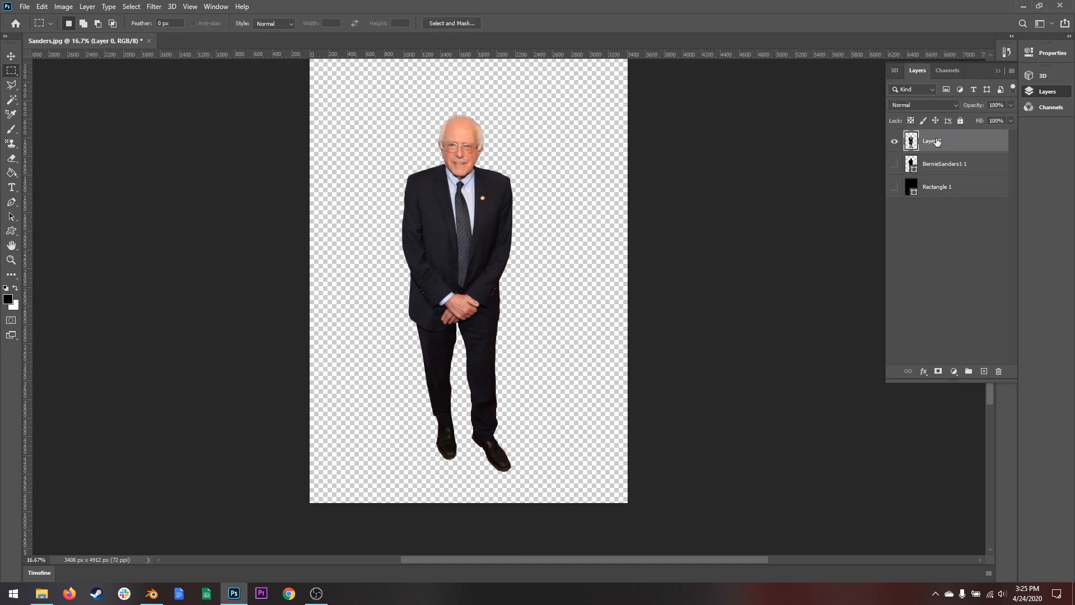
right_click(939, 140)
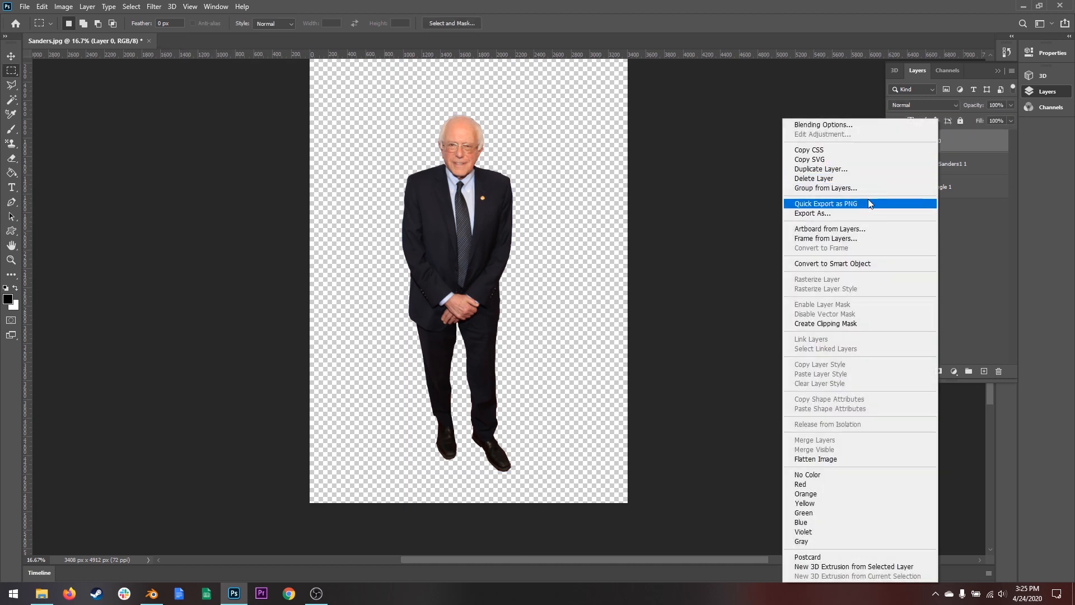
left_click(868, 170)
key("Return")
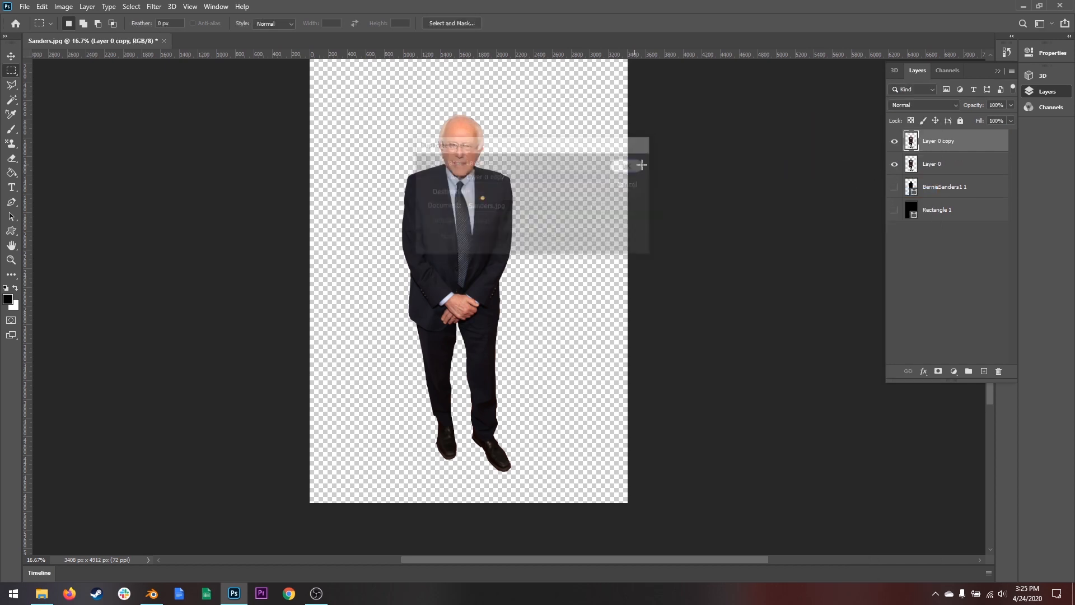
Rename the original Layer 0 as sync and hide it, and rename its copy as texture.
double_click(932, 165)
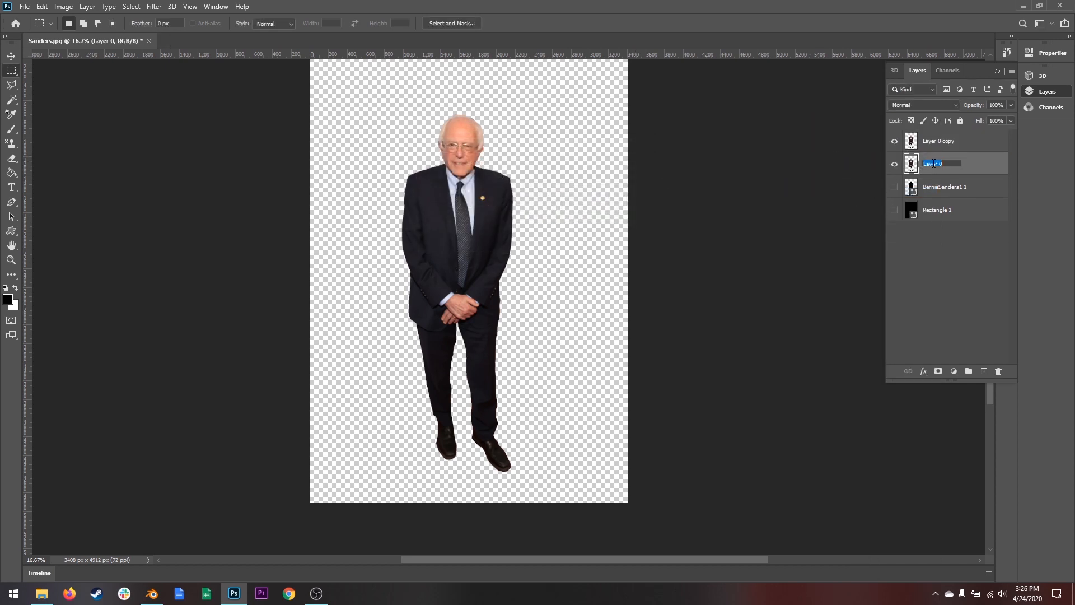
type("sync")
key("Return")
double_click(932, 140)
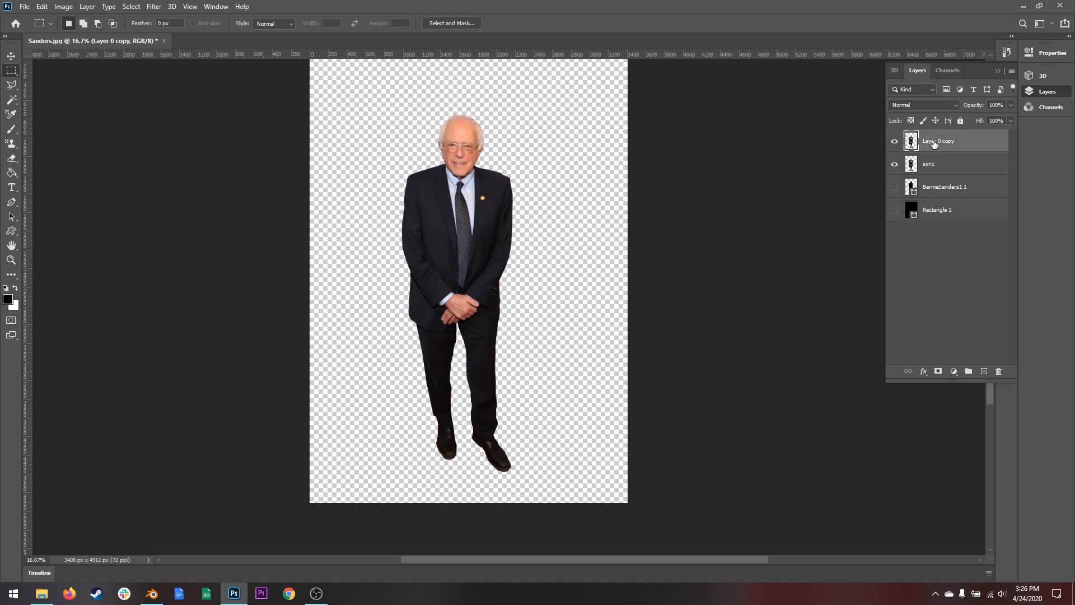
type("texture")
key("Return")
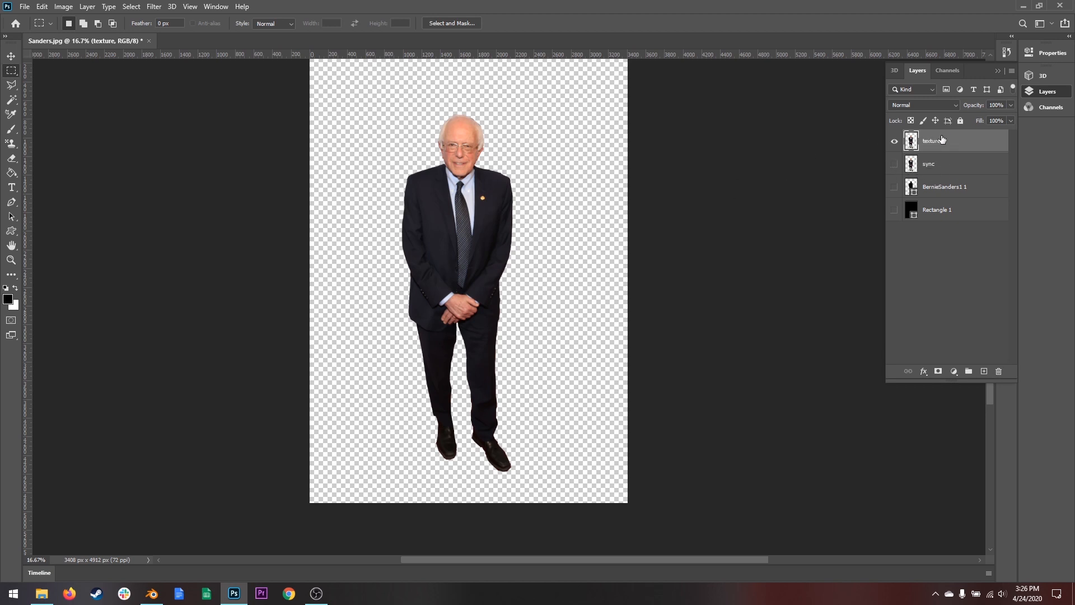
Select the transparent area around the man on the texture layer with the Magic Wand for a close look at his trouser edges.
left_click(10, 100)
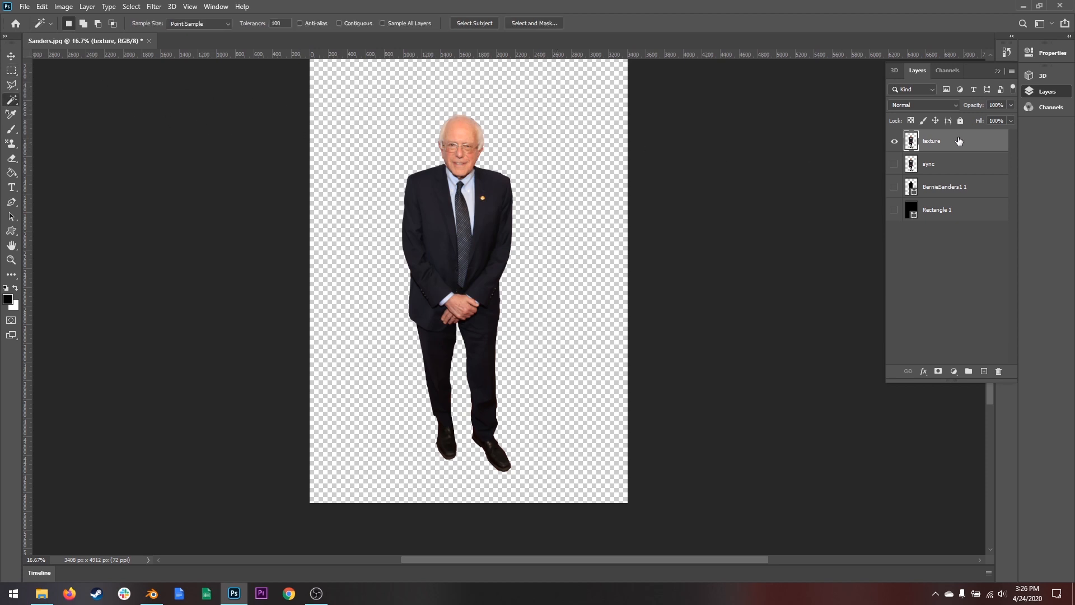
left_click(570, 170)
key("z")
left_click(496, 377)
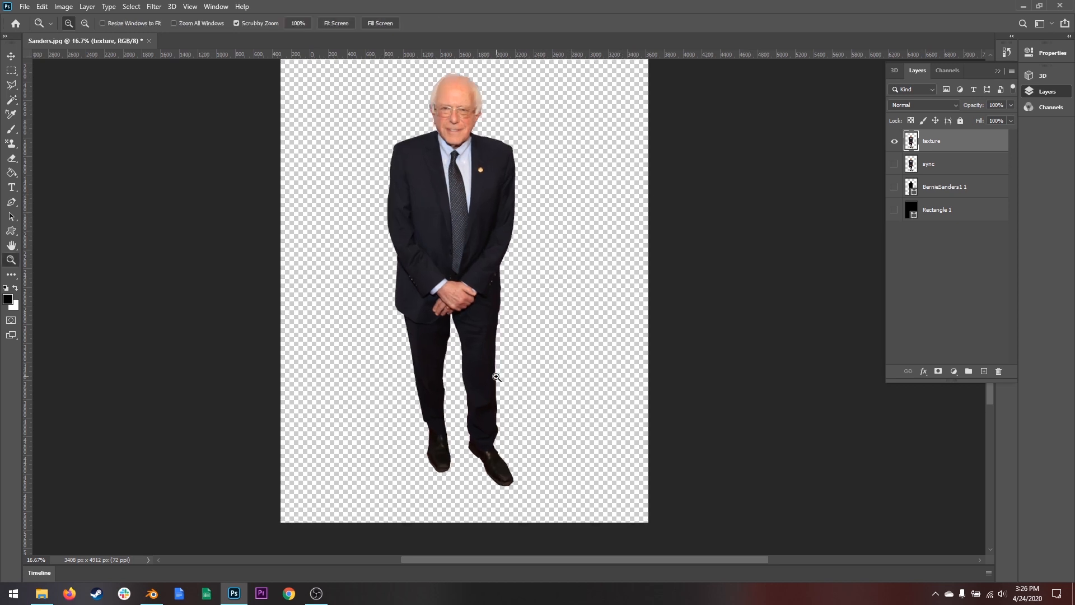
left_click(496, 377)
left_click(496, 377)
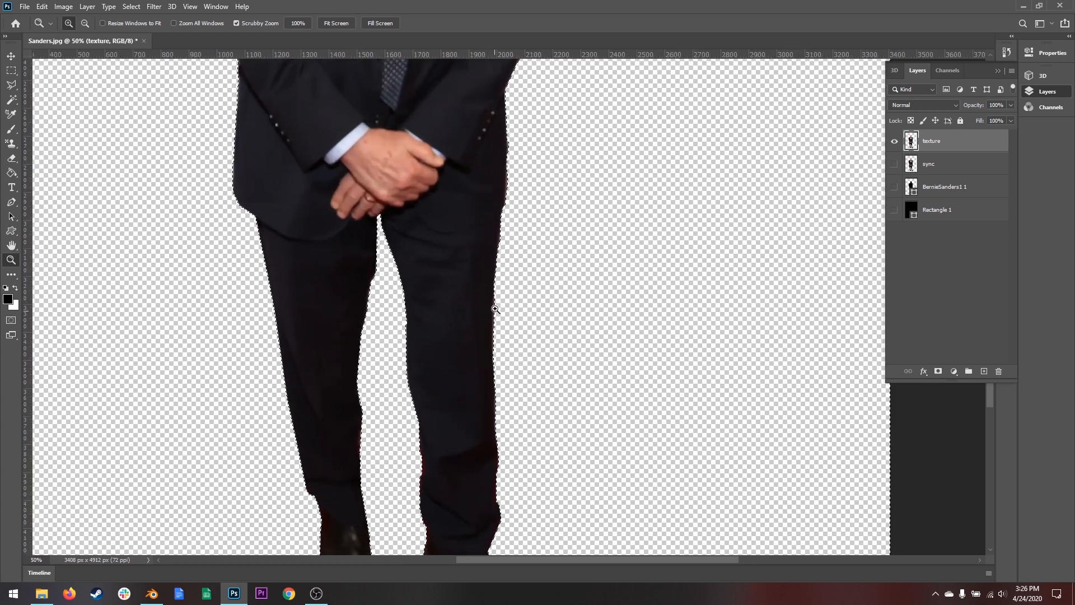
Feather the selection around the man by 5 pixels and delete the selected edge fringe from the texture layer.
left_click(560, 281, "alt")
left_click(561, 281, "alt")
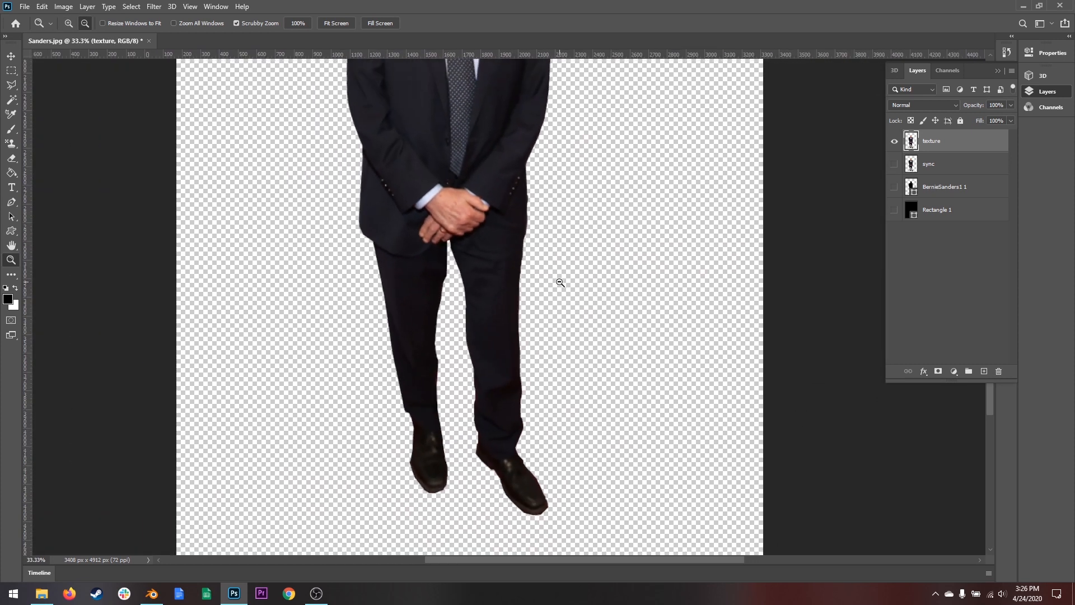
left_click(567, 278, "alt")
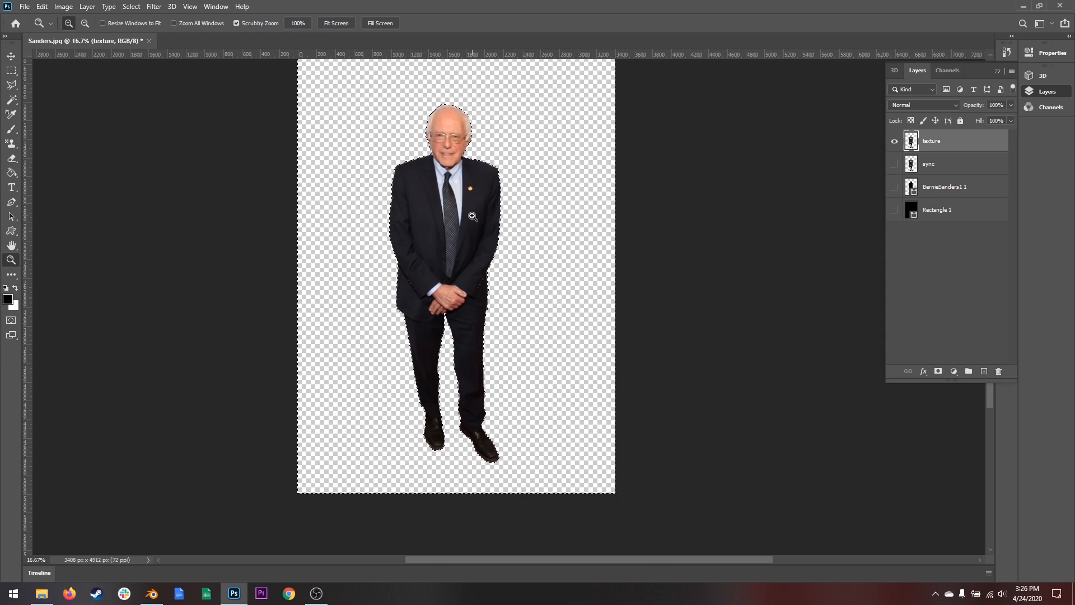
key("m")
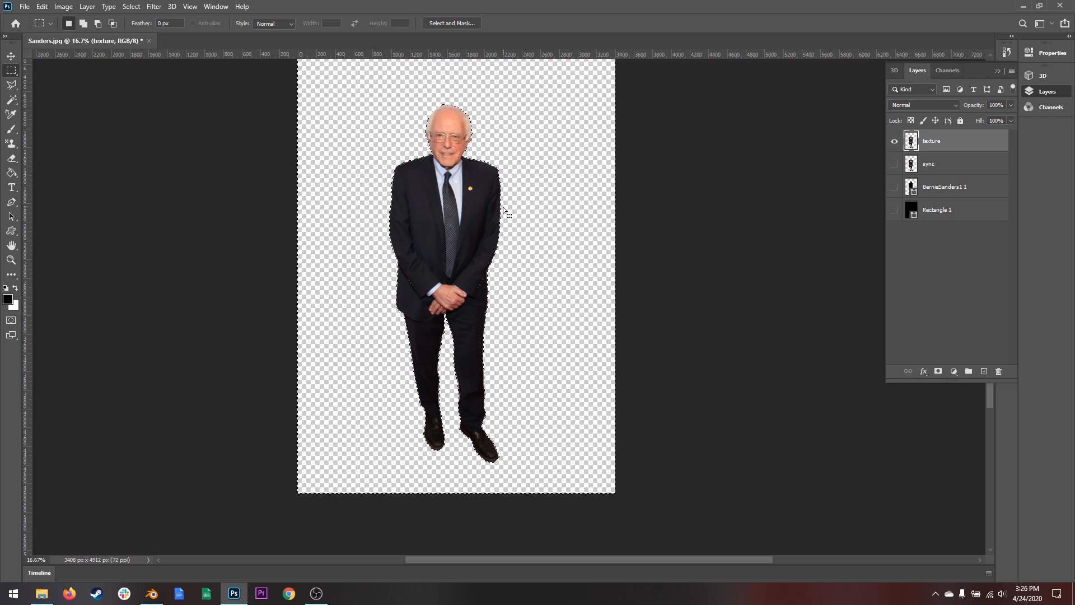
right_click(518, 207)
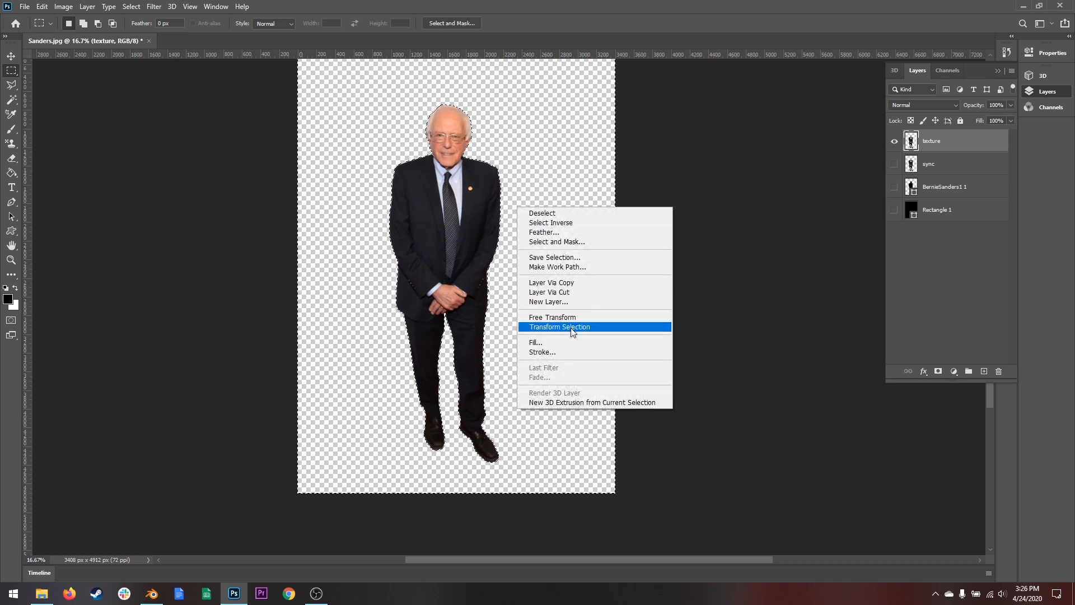
left_click(554, 233)
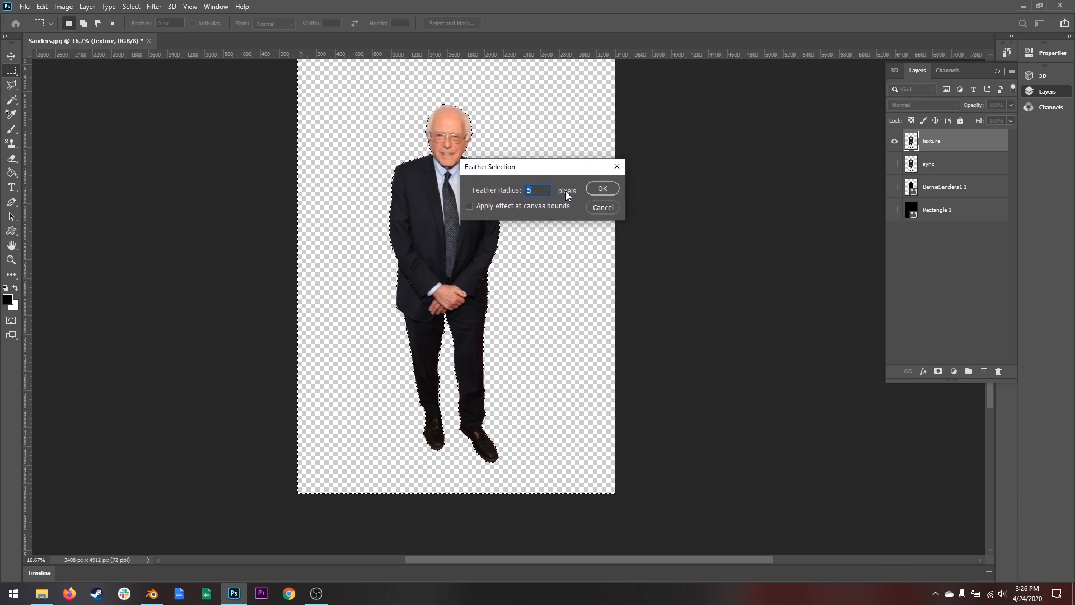
left_click(605, 189)
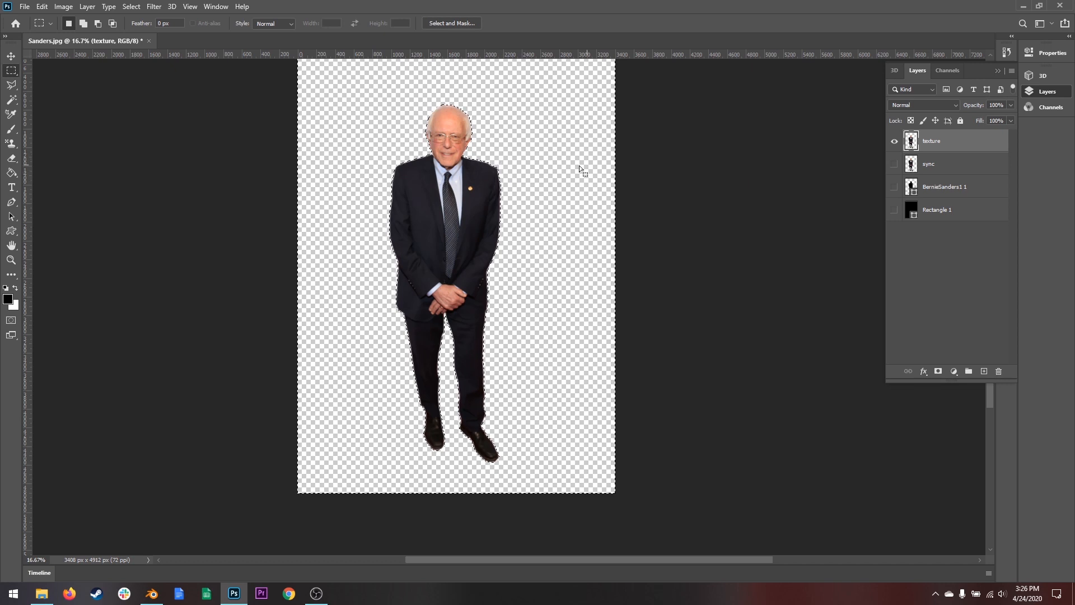
Show the black Rectangle 1 layer behind the man for a close view of his trouser edges, and clear the selection.
key("z")
left_click(485, 386)
left_click(485, 387)
left_click(485, 386)
left_click(485, 386)
left_click(485, 387)
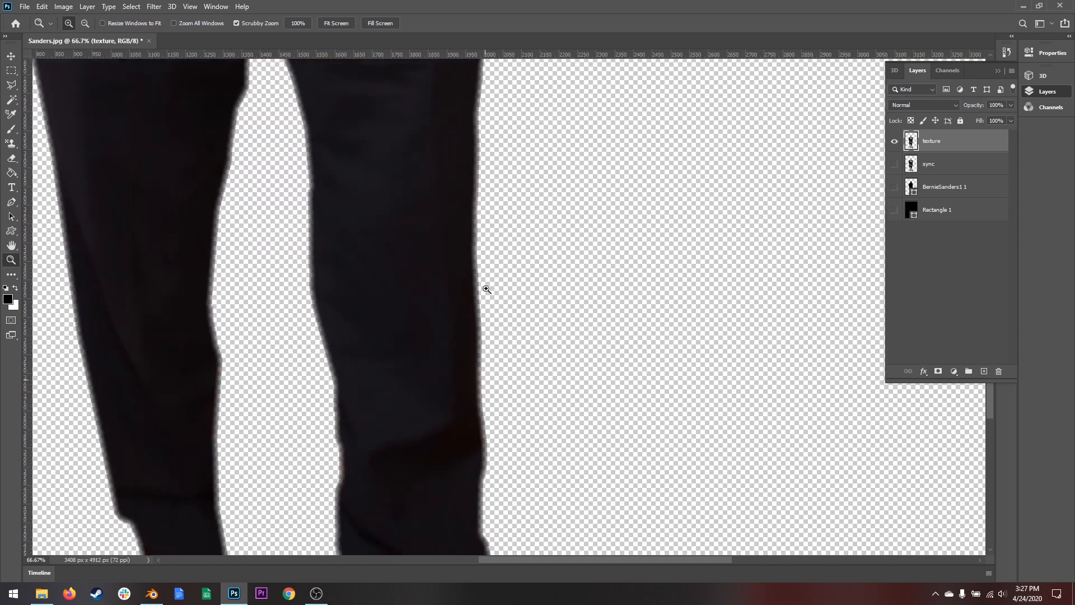
scroll(483, 336, "down", 3)
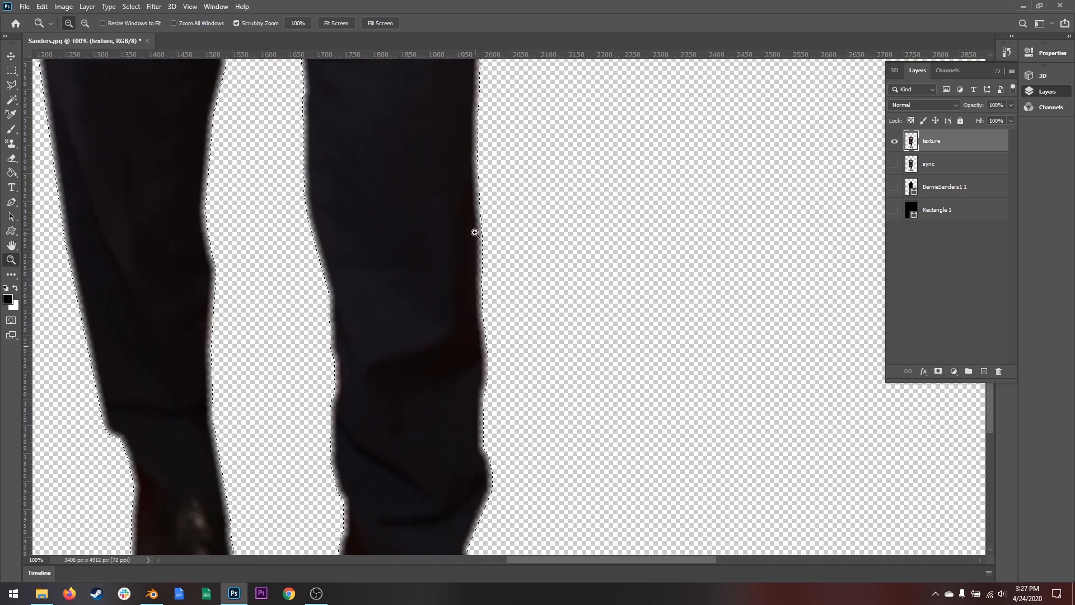
left_click(894, 209)
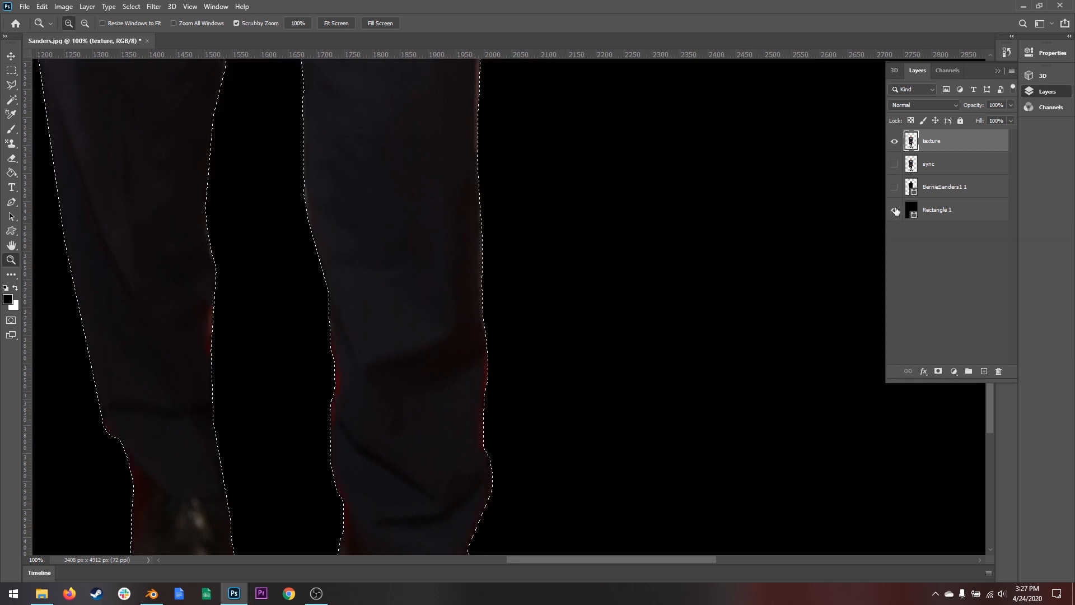
left_click(11, 71)
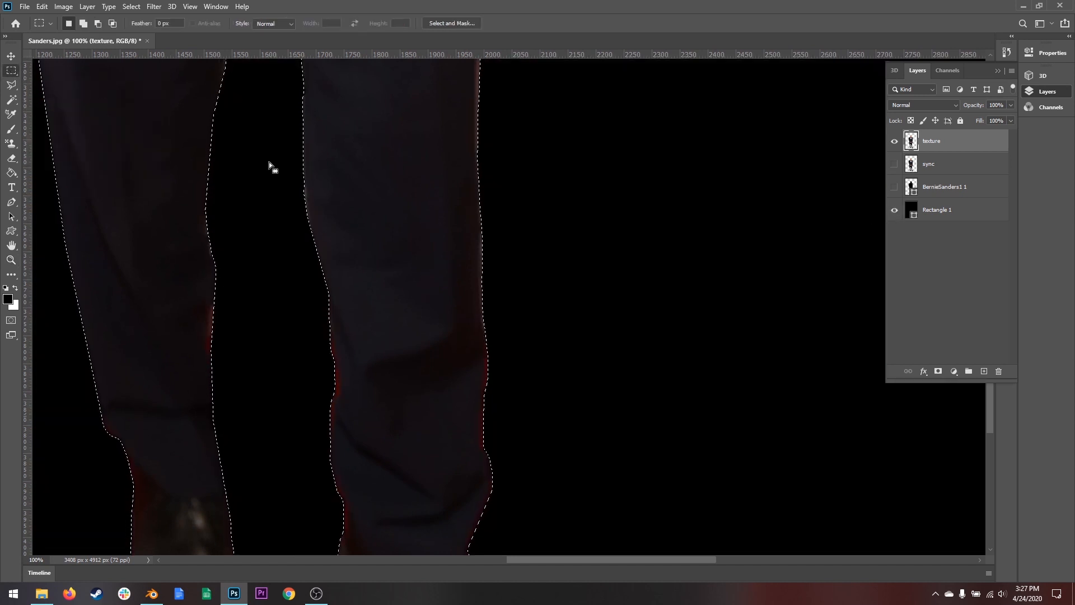
left_click(550, 187)
key("w")
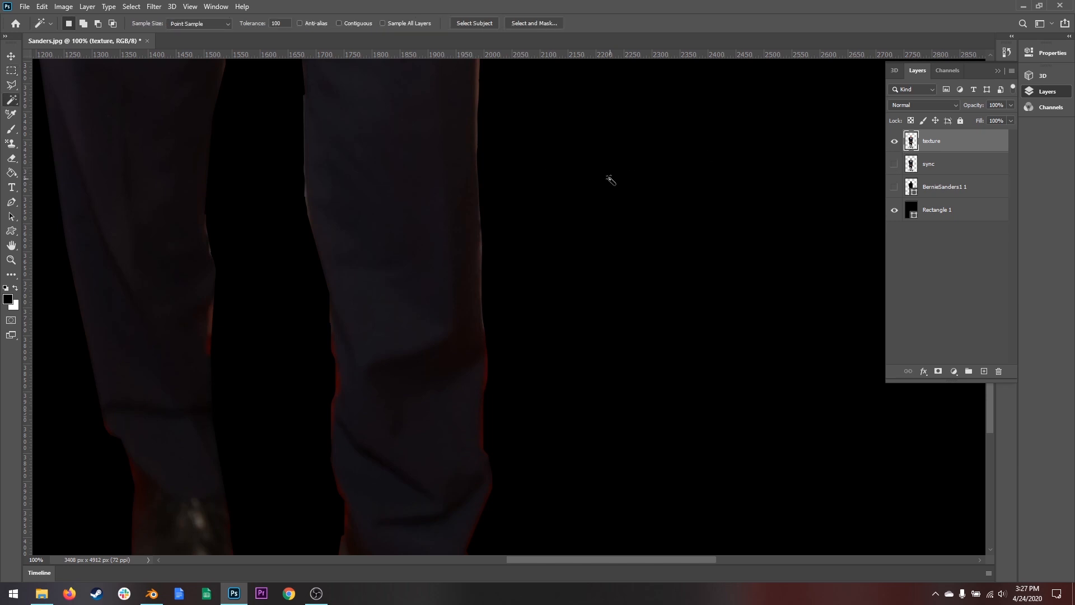
Try a 10-pixel feather on the restored selection around the man, and clear the selection.
right_click(603, 214)
left_click(651, 373)
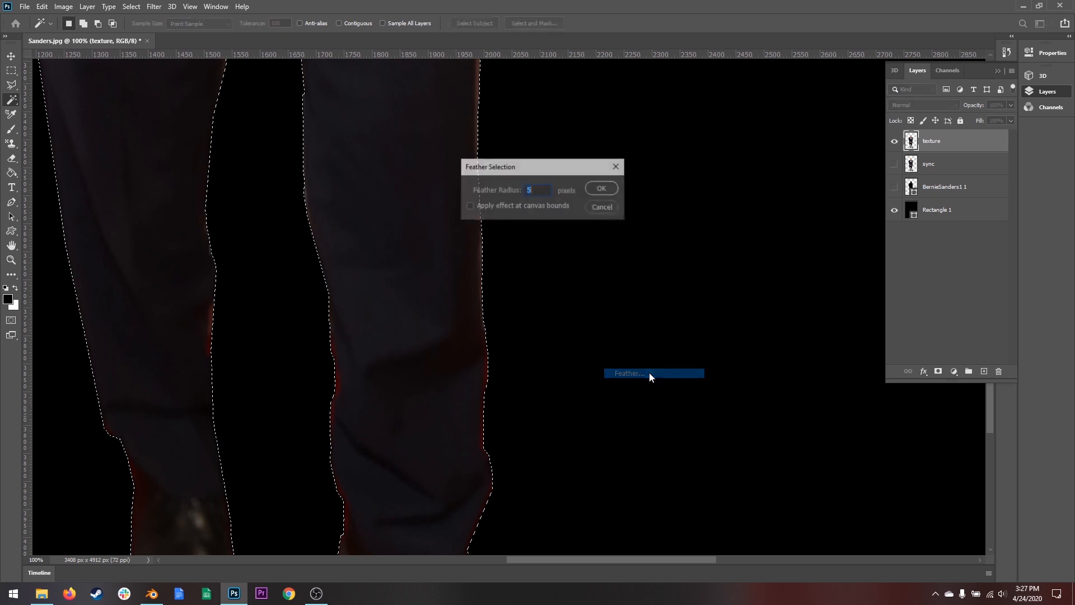
type("10")
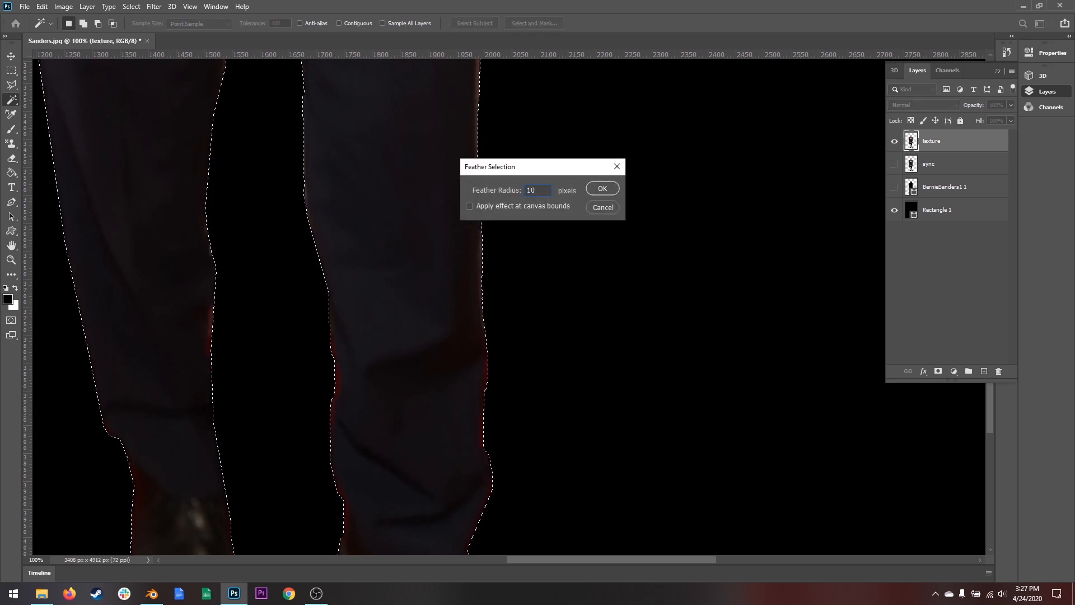
key("Return")
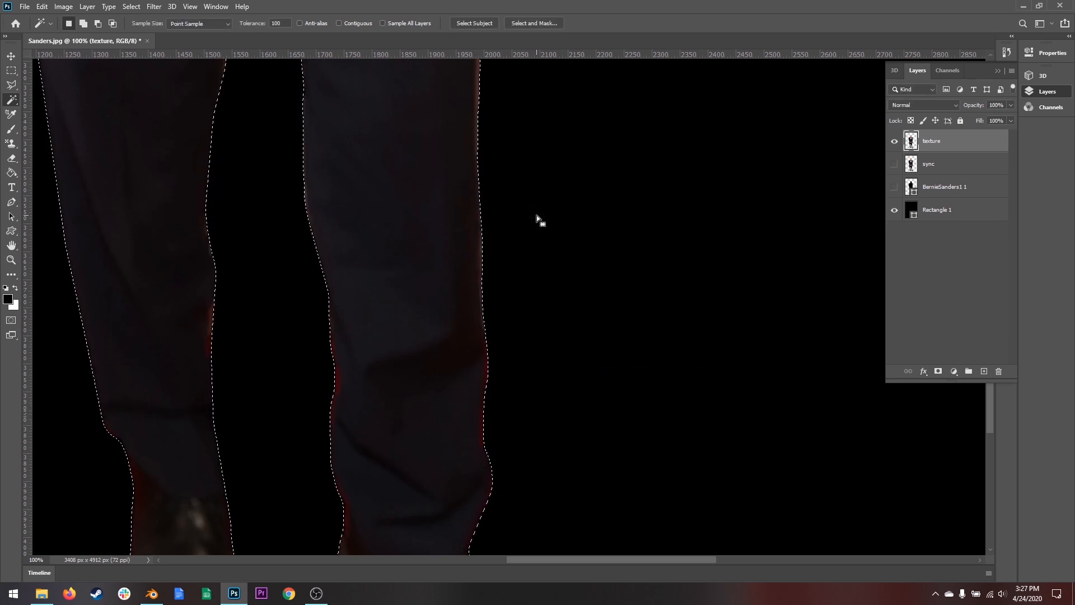
key("z")
left_click(13, 71)
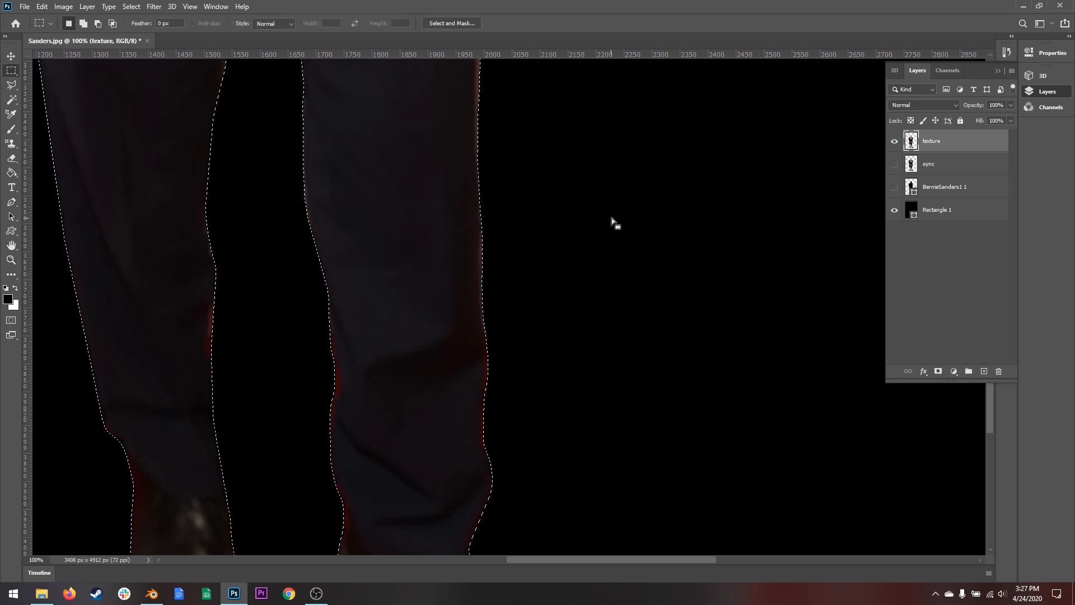
left_click(612, 217)
Compare the trouser and shoe edges of the texture and sync layers against black by toggling their visibility.
key("z")
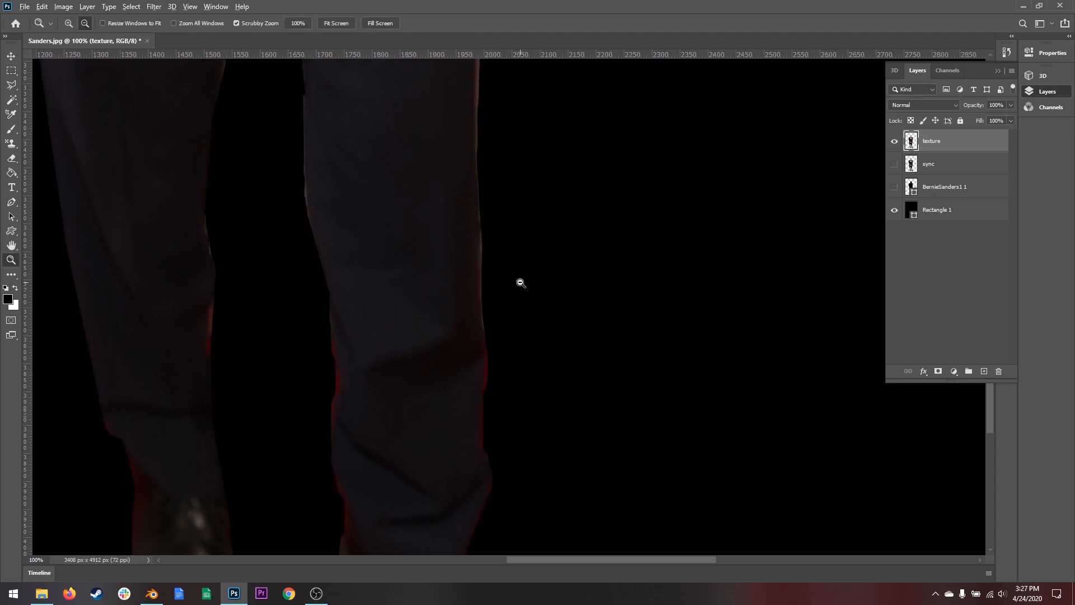
left_click(588, 266, "alt")
left_click(605, 268, "alt")
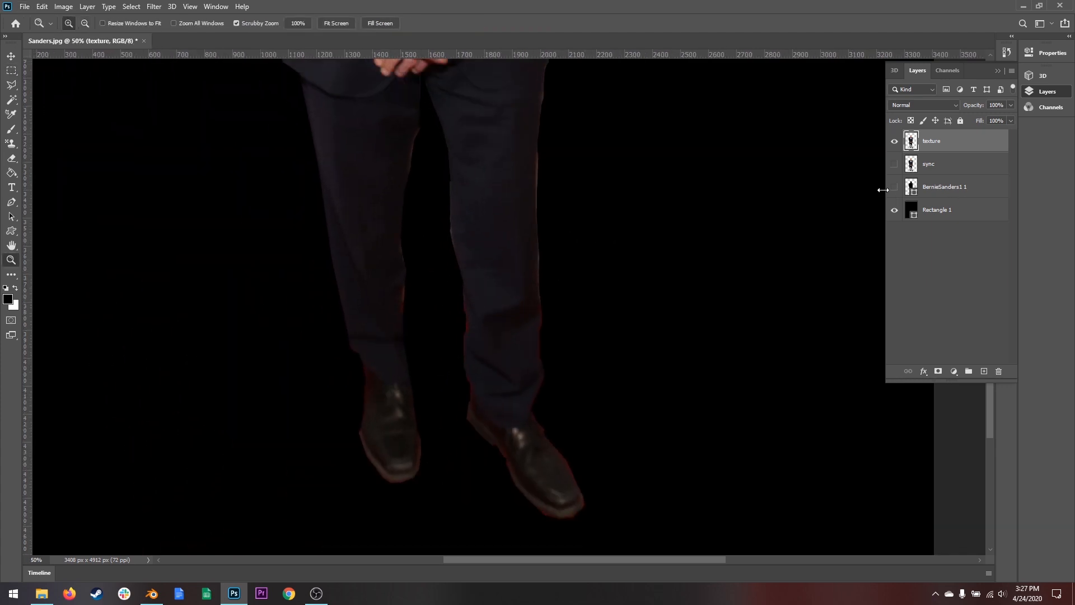
scroll(798, 212, "up", 2)
left_click(894, 144)
left_click(895, 164)
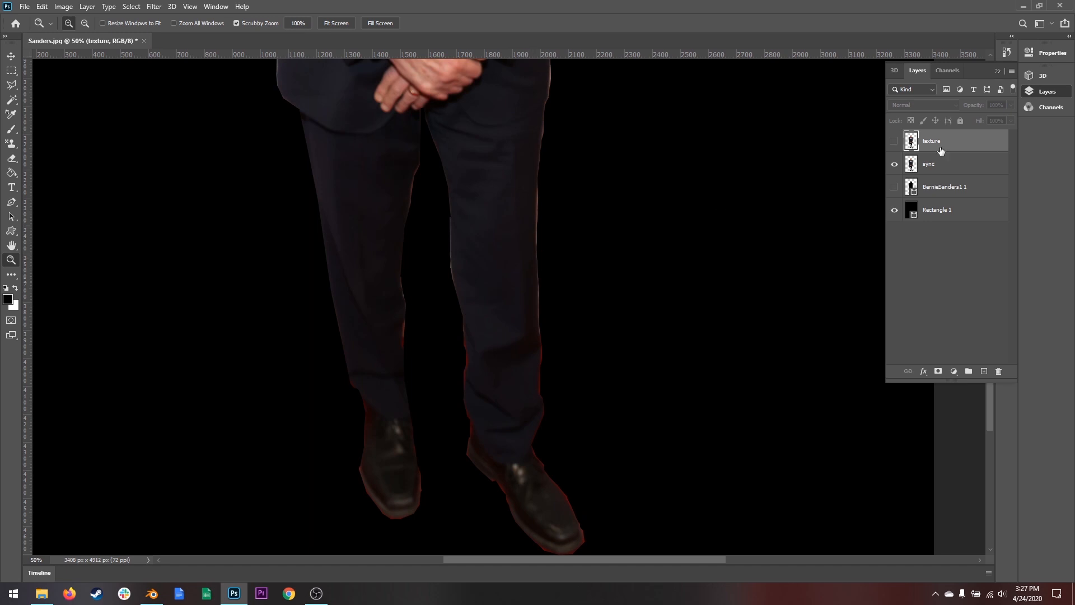
left_click(894, 164)
left_click(894, 141)
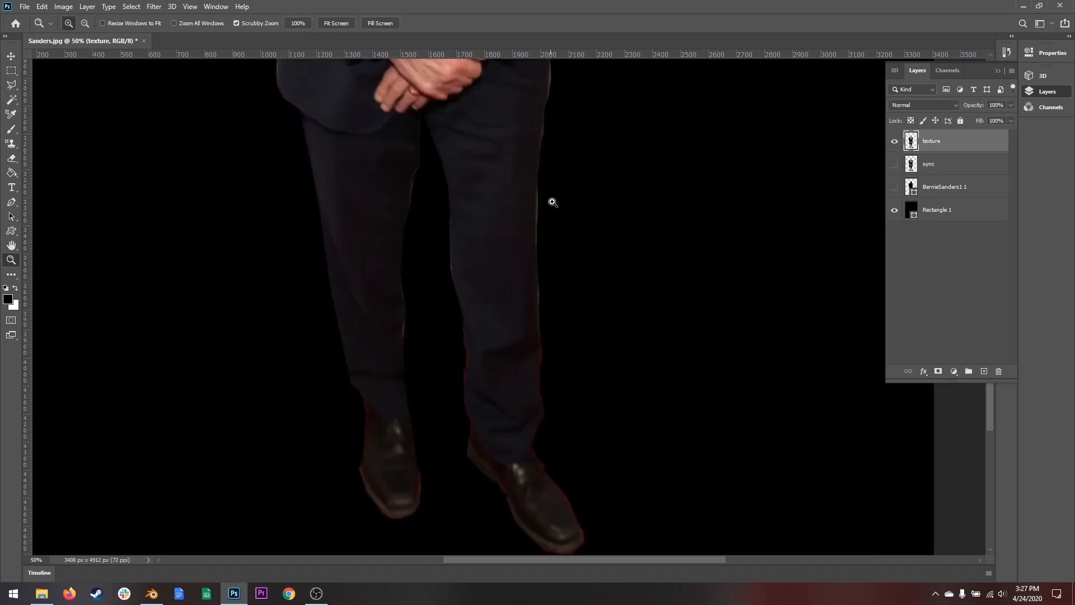
left_click(894, 141)
left_click(894, 141)
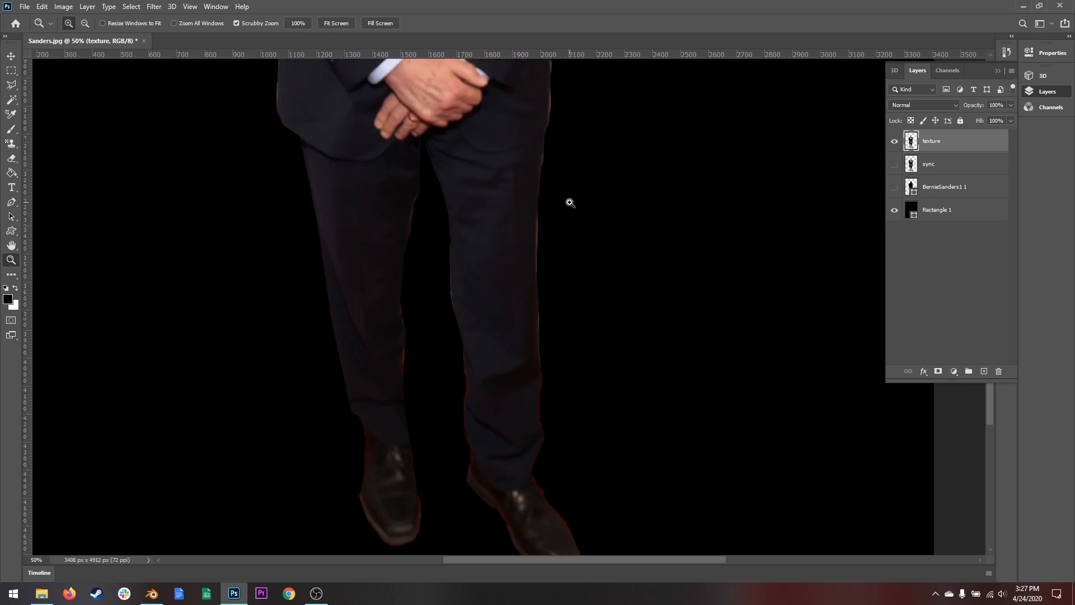
Select the fringe beside the outer edge of the man's left trouser leg with the Polygonal Lasso and delete it from the texture layer.
scroll(570, 203, "up", 2)
left_click(13, 85)
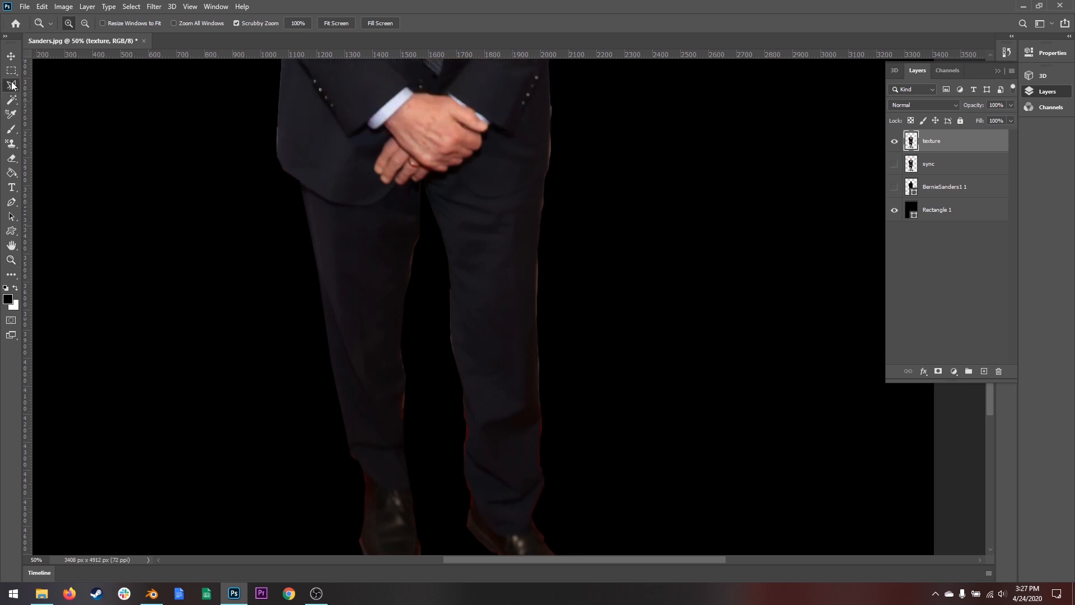
right_click(13, 85)
left_click(70, 95)
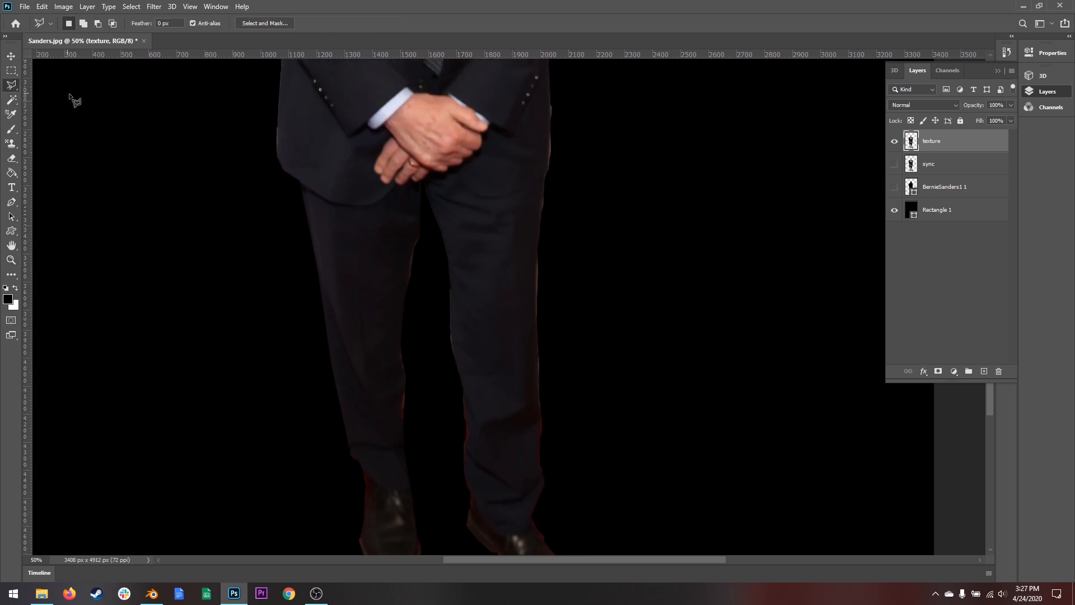
left_click(550, 100)
left_click(549, 140)
left_click(536, 275)
left_click(539, 477)
left_click(718, 397)
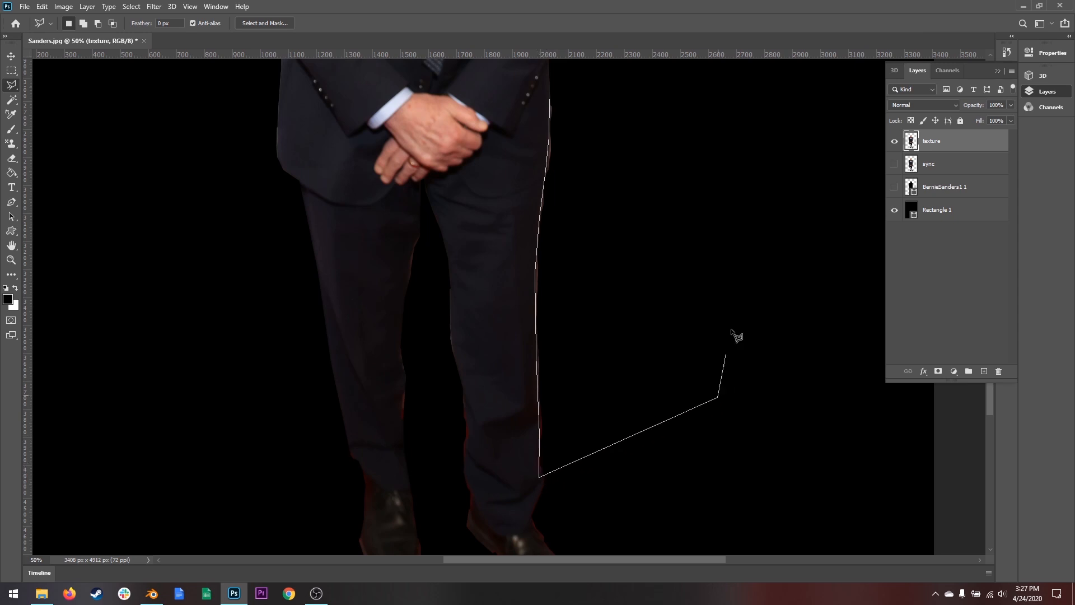
double_click(723, 116)
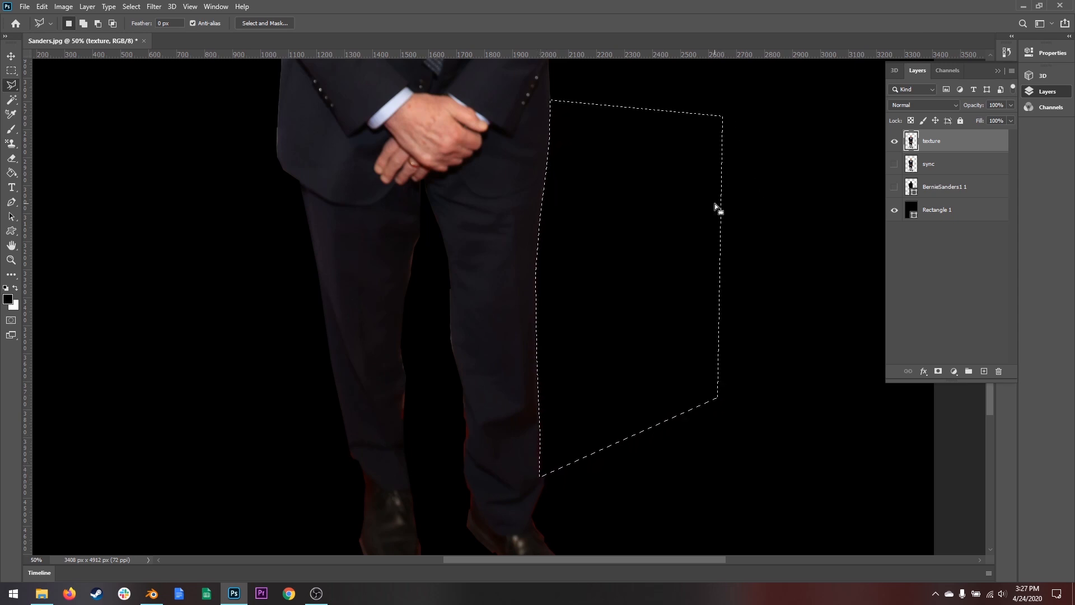
Cut away the red fringe between the lower trouser legs with a polygonal selection and clear the selection.
scroll(557, 312, "down", 5)
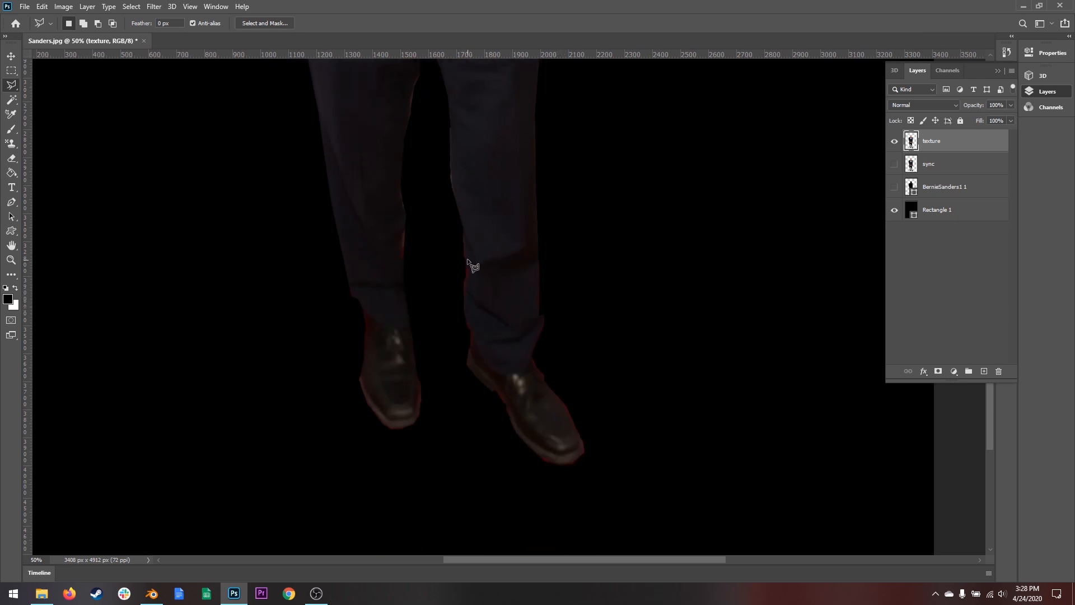
left_click(465, 234)
left_click(459, 311)
left_click(400, 263)
key("Escape")
key("m")
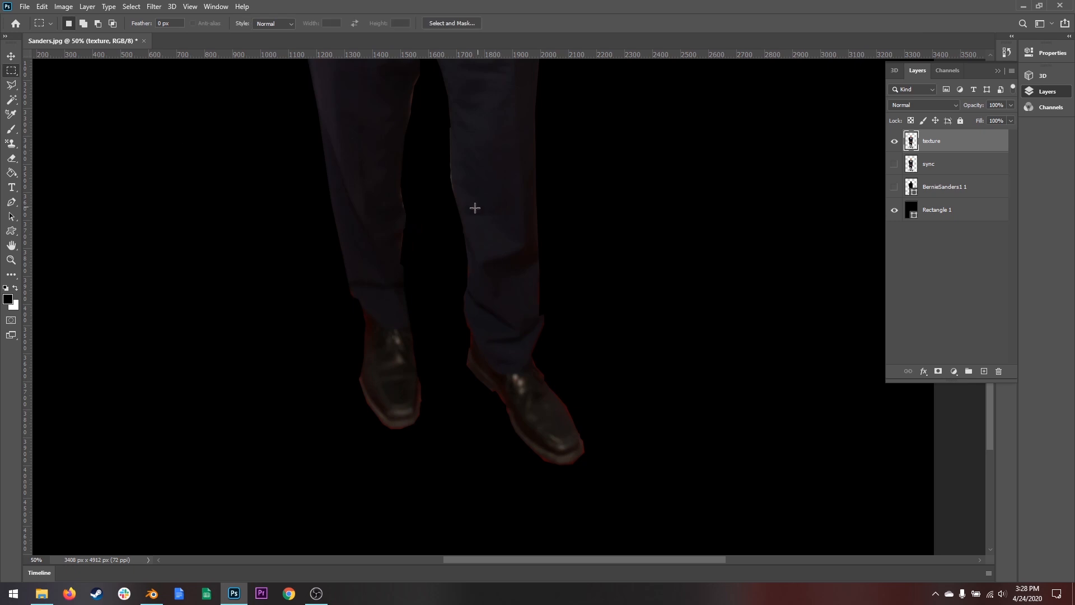
Examine the trouser and jacket edges on the texture layer for remaining fringe.
scroll(431, 250, "up", 1)
scroll(432, 250, "up", 5)
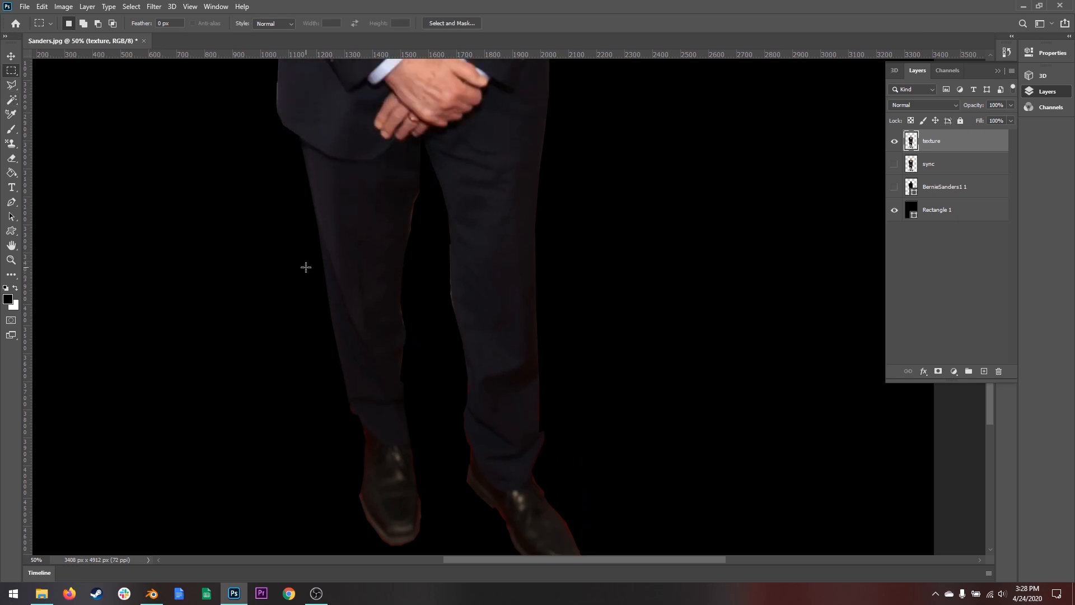
key("e")
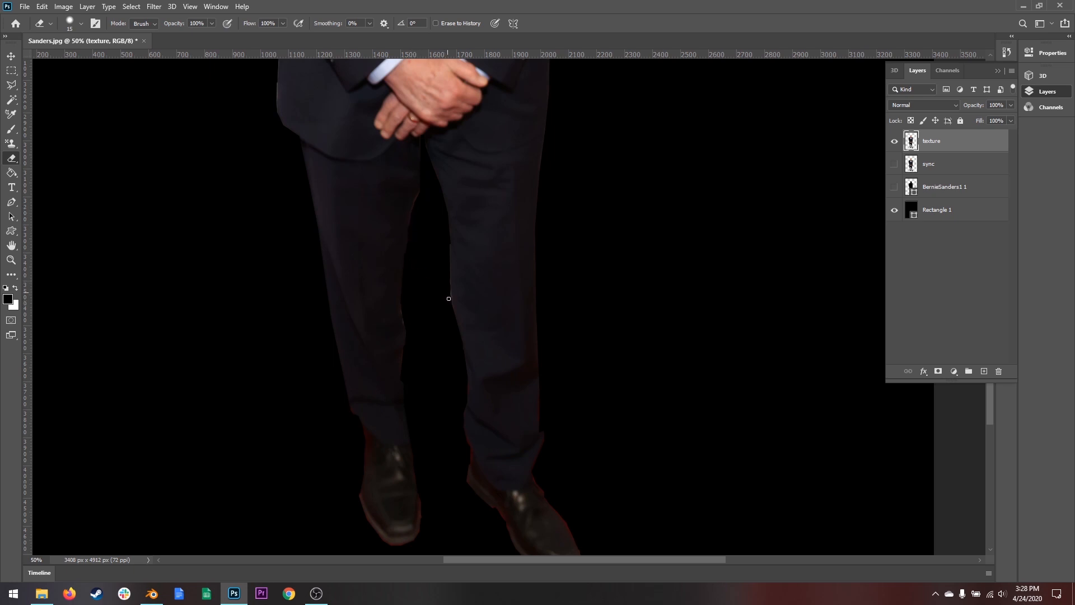
scroll(392, 409, "down", 3)
scroll(336, 317, "up", 2)
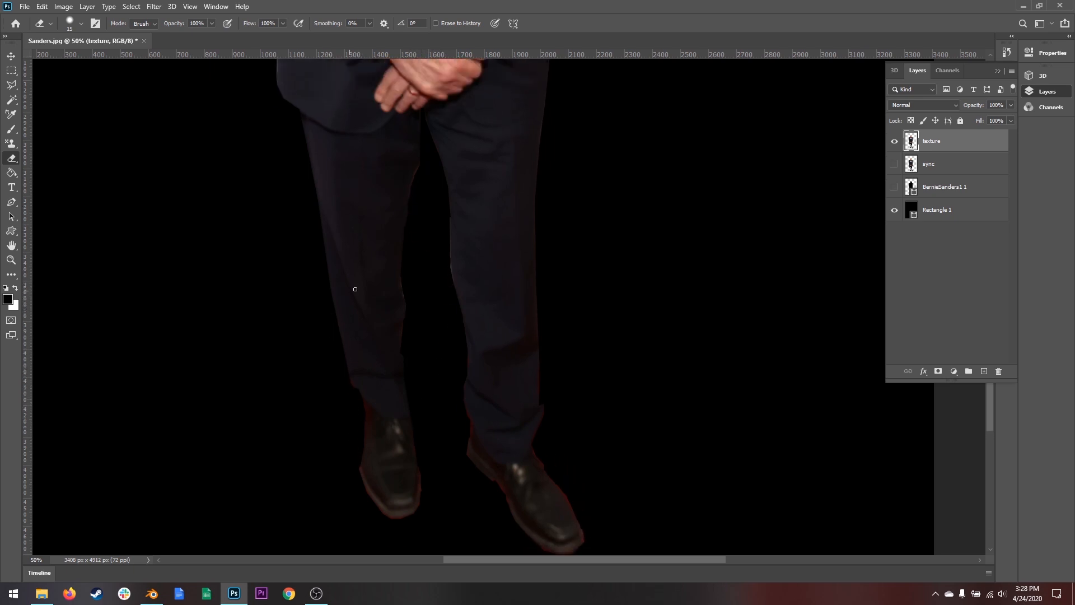
scroll(395, 349, "up", 6)
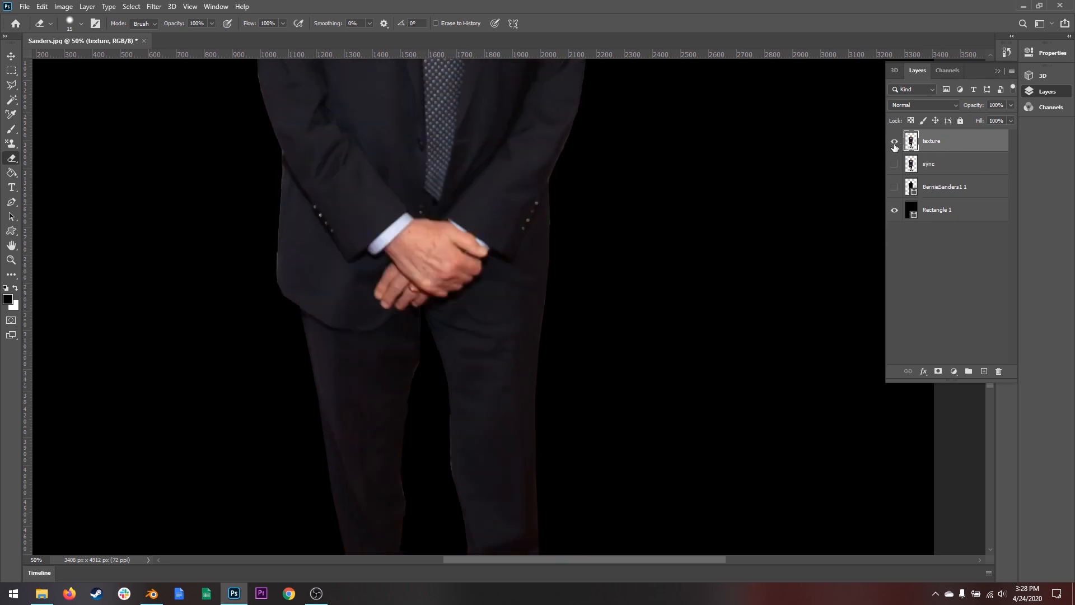
scroll(807, 228, "down", 3)
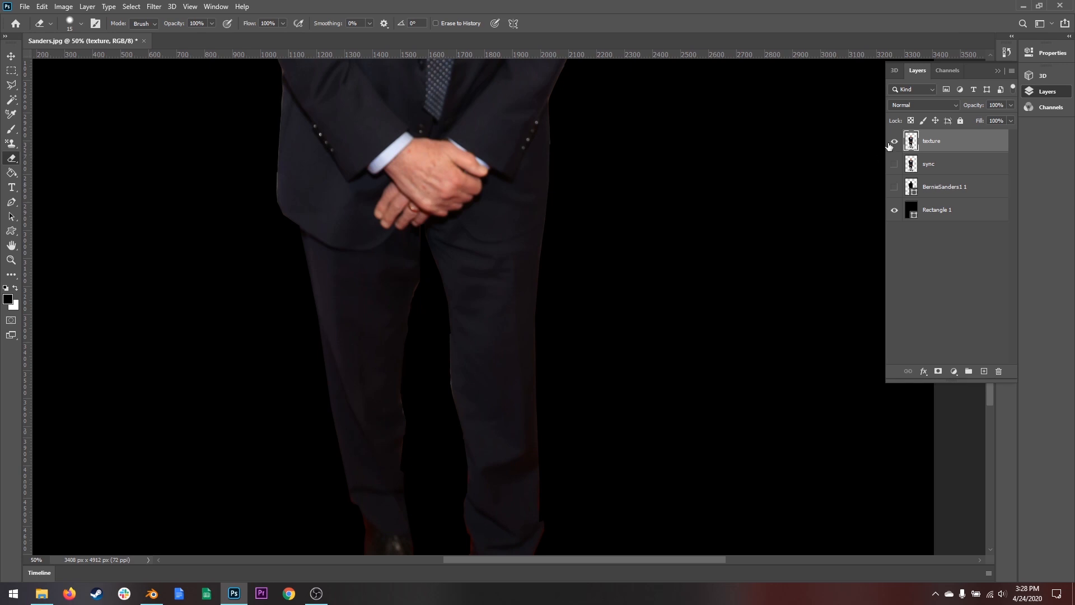
Hide the texture layer and show the sync layer to examine the man's outline against black.
left_click(894, 141)
left_click(894, 164)
scroll(514, 350, "up", 2)
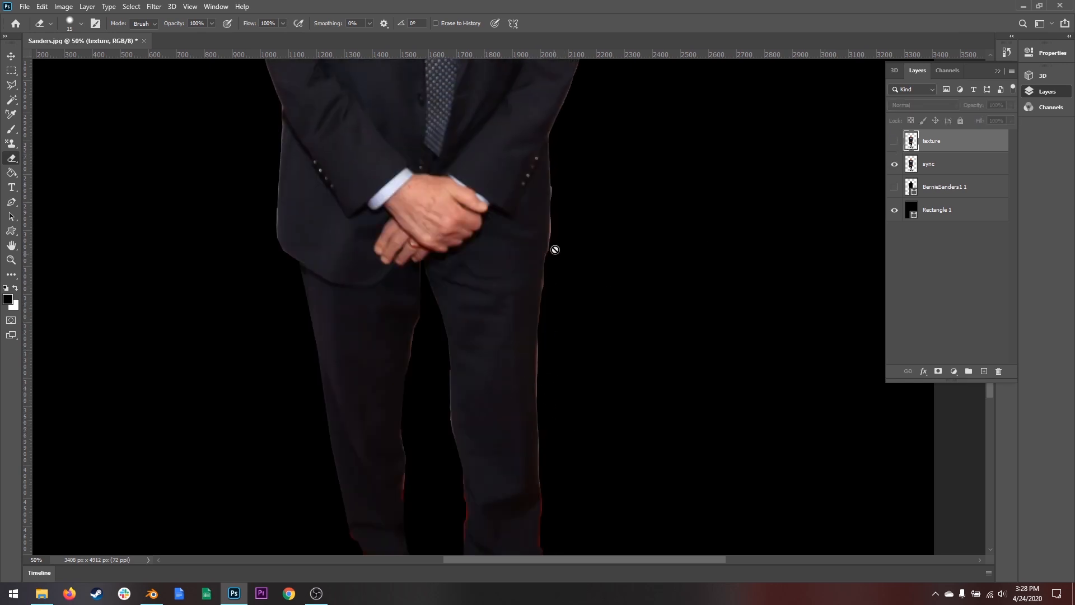
scroll(552, 223, "up", 2)
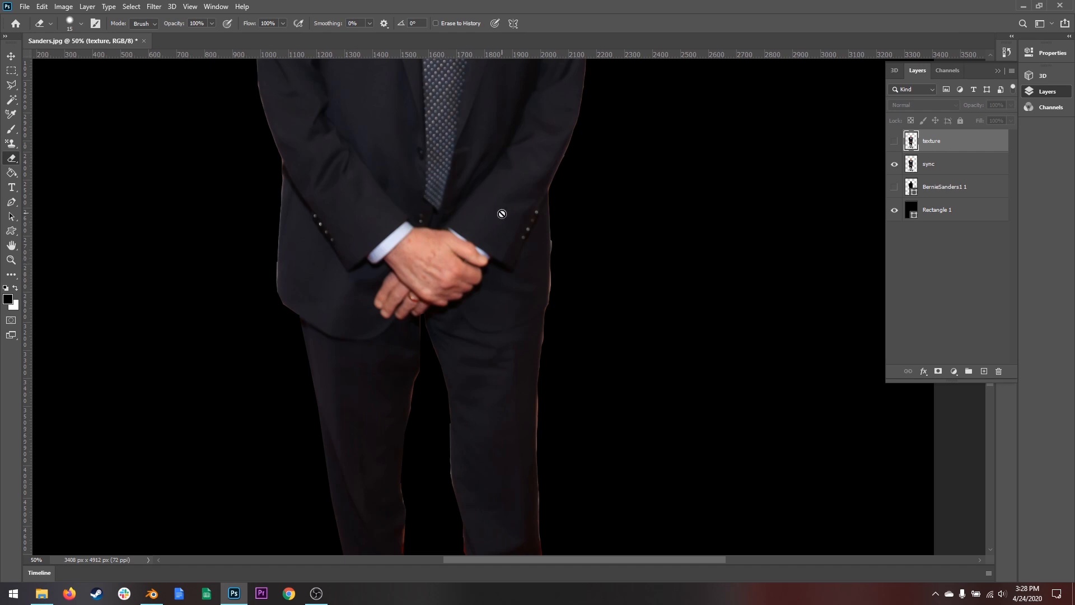
key("z")
left_click(542, 228, "alt")
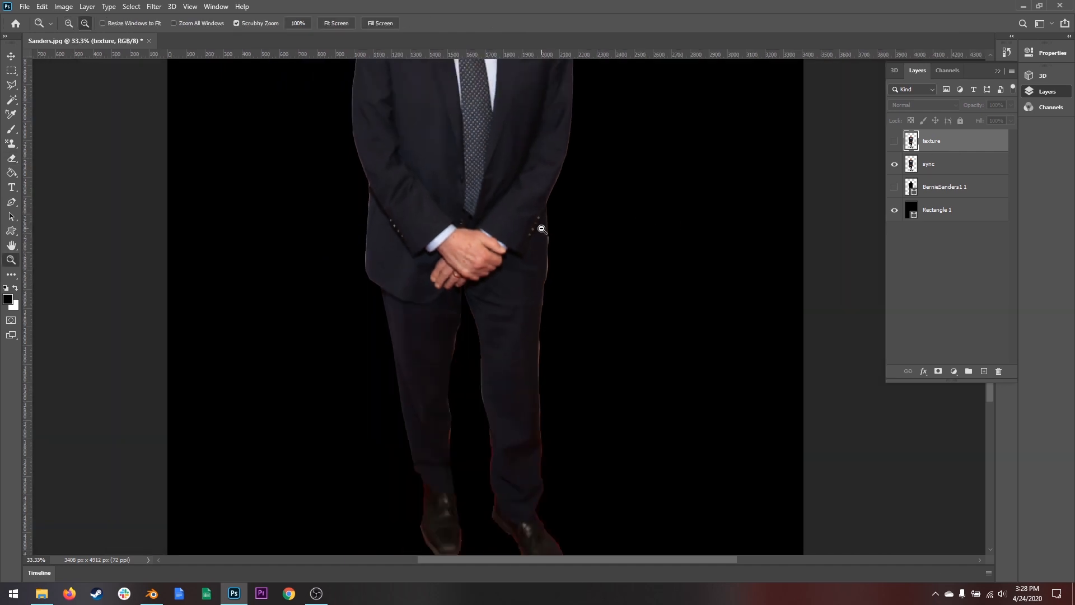
left_click(542, 229, "alt")
scroll(560, 231, "up", 5)
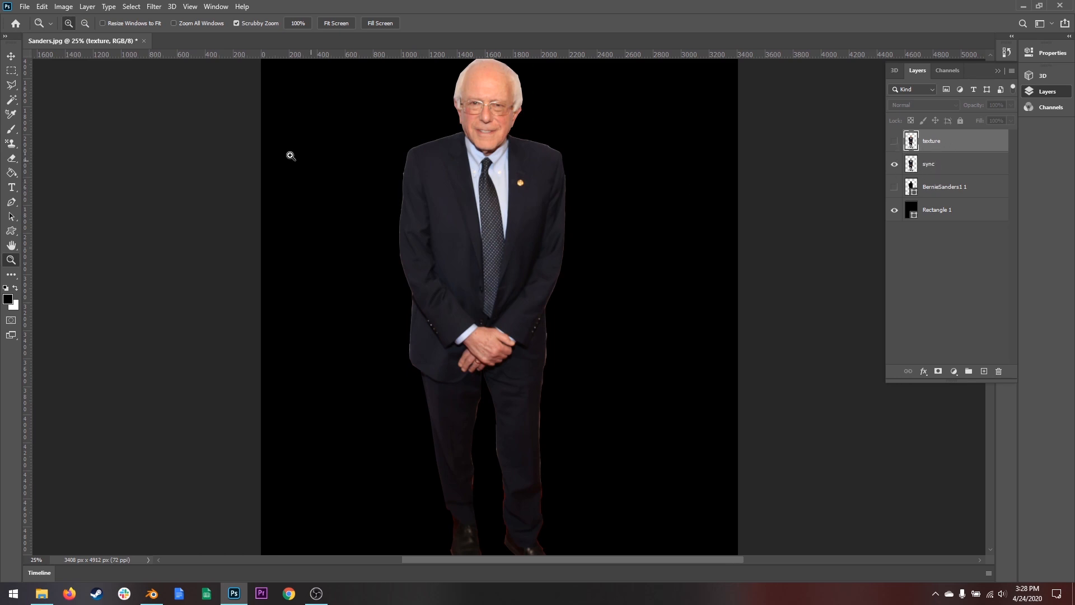
Compare the man's edges on the texture and sync layers by alternating their visibility against the black background.
left_click(11, 84)
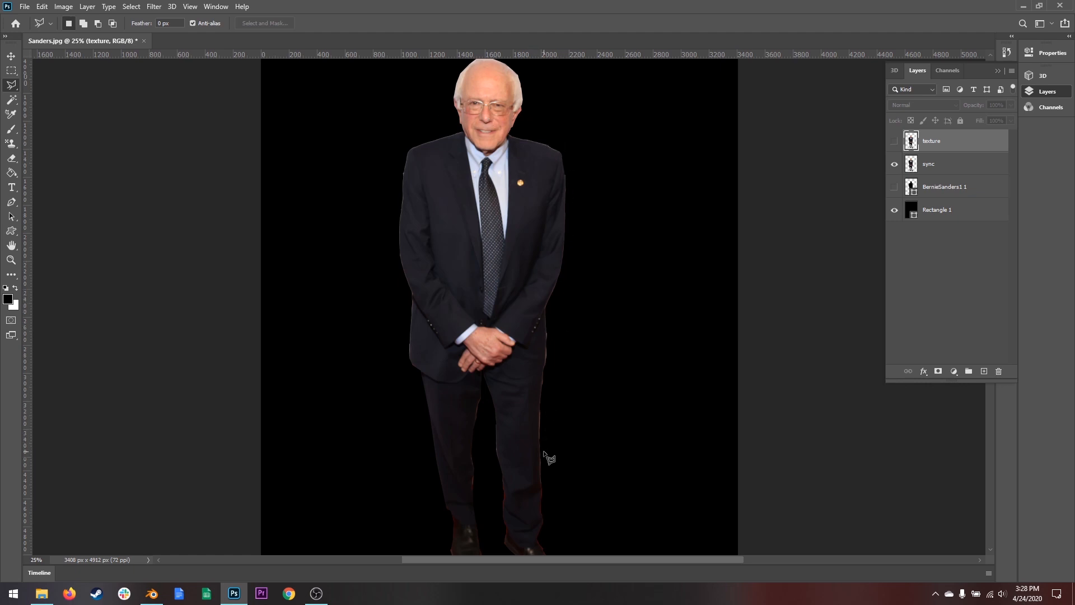
scroll(546, 456, "down", 2)
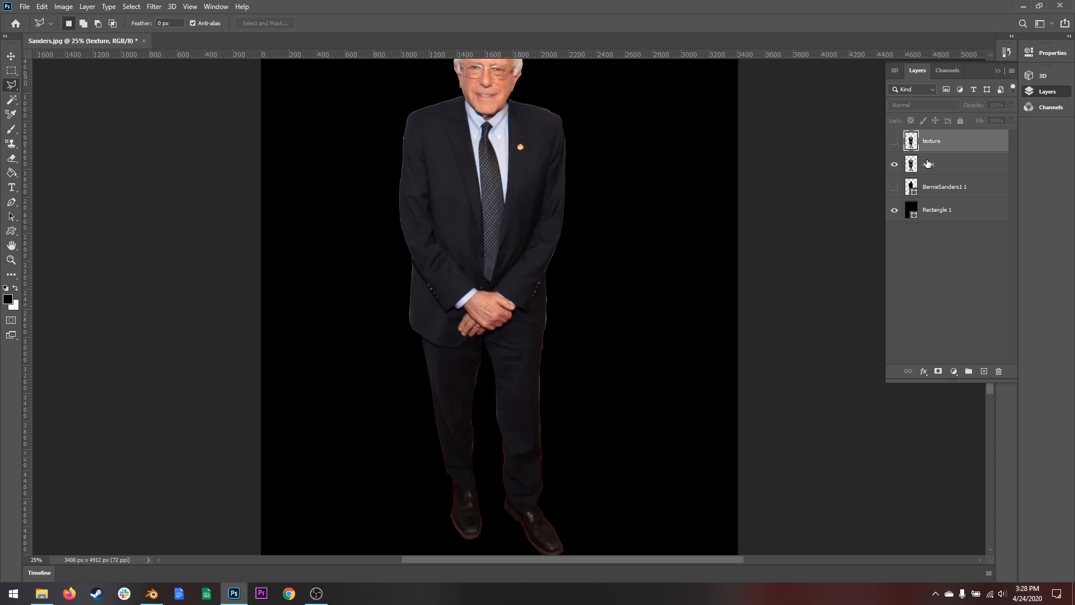
left_click(894, 140)
left_click(895, 163)
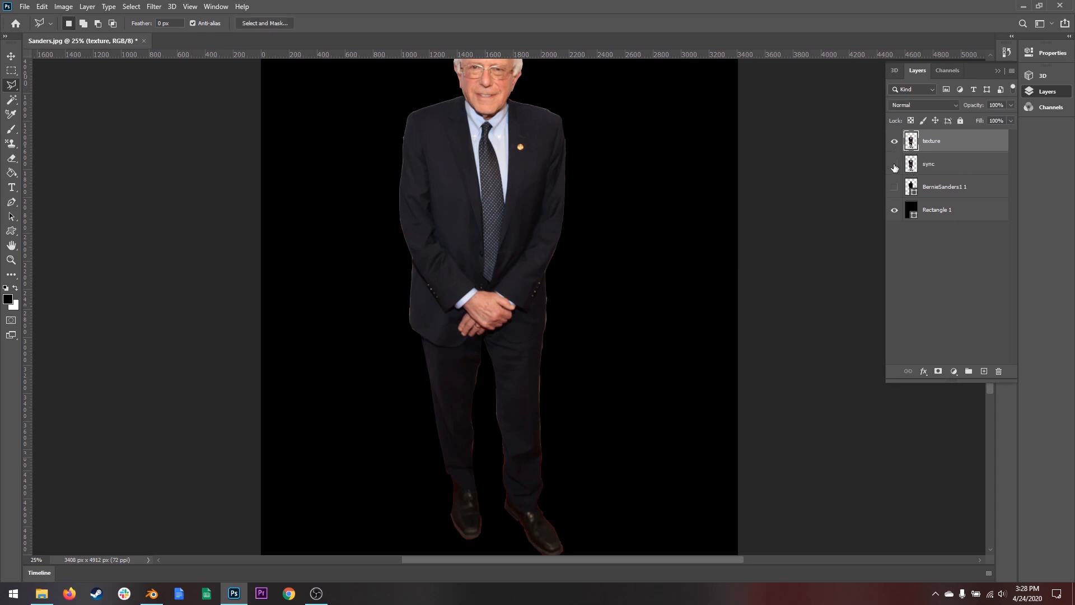
scroll(543, 309, "down", 1)
scroll(583, 156, "up", 3)
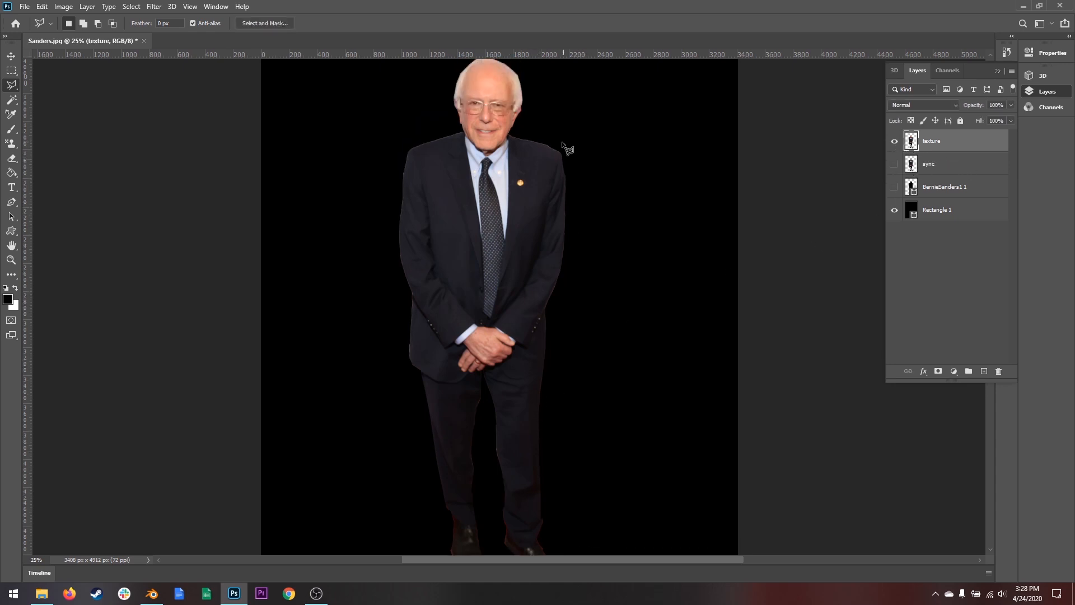
left_click(895, 141)
left_click(894, 164)
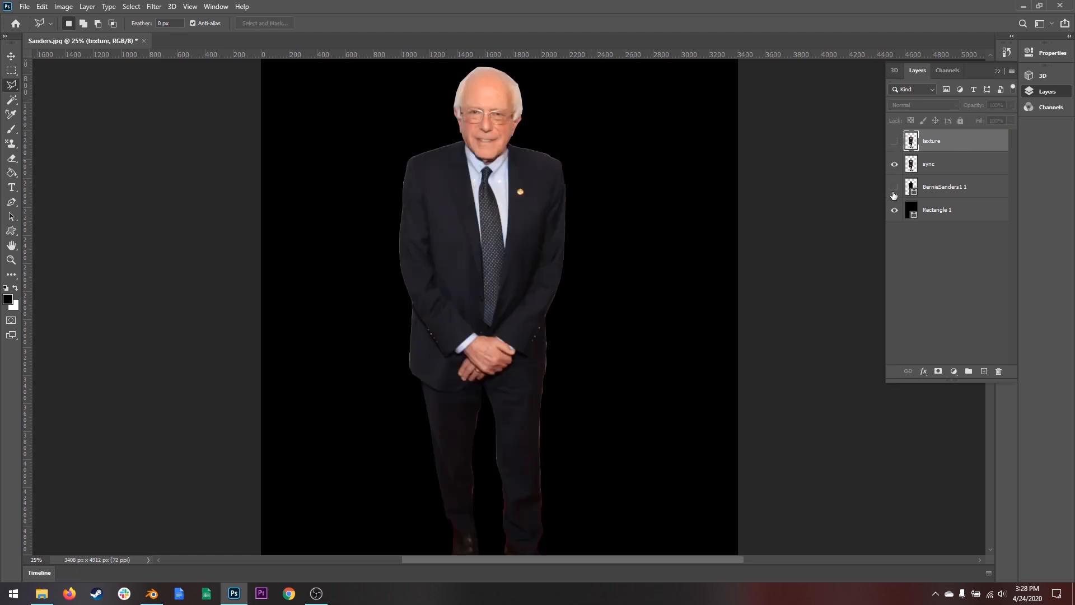
Hide the black Rectangle 1 layer and add a thicker green Stroke effect with Center position to the sync layer.
left_click(896, 211)
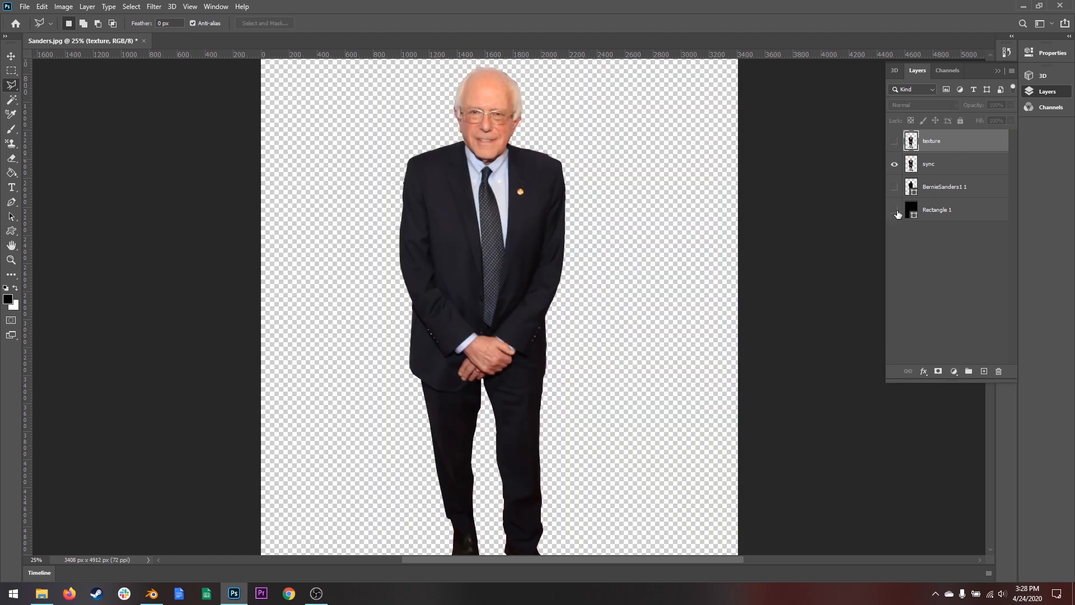
left_click(942, 168)
right_click(964, 163)
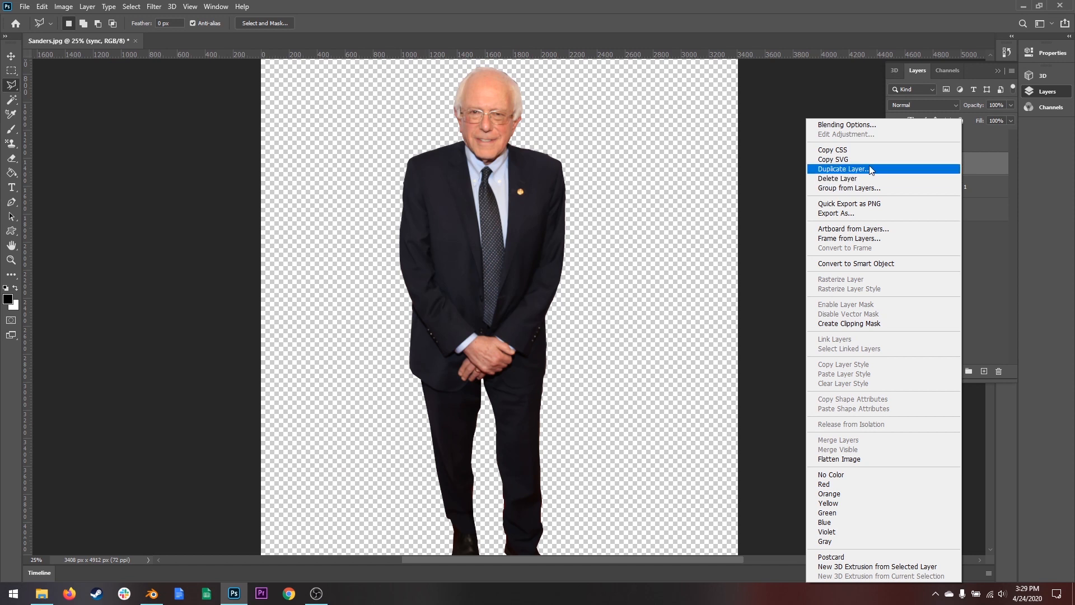
left_click(882, 129)
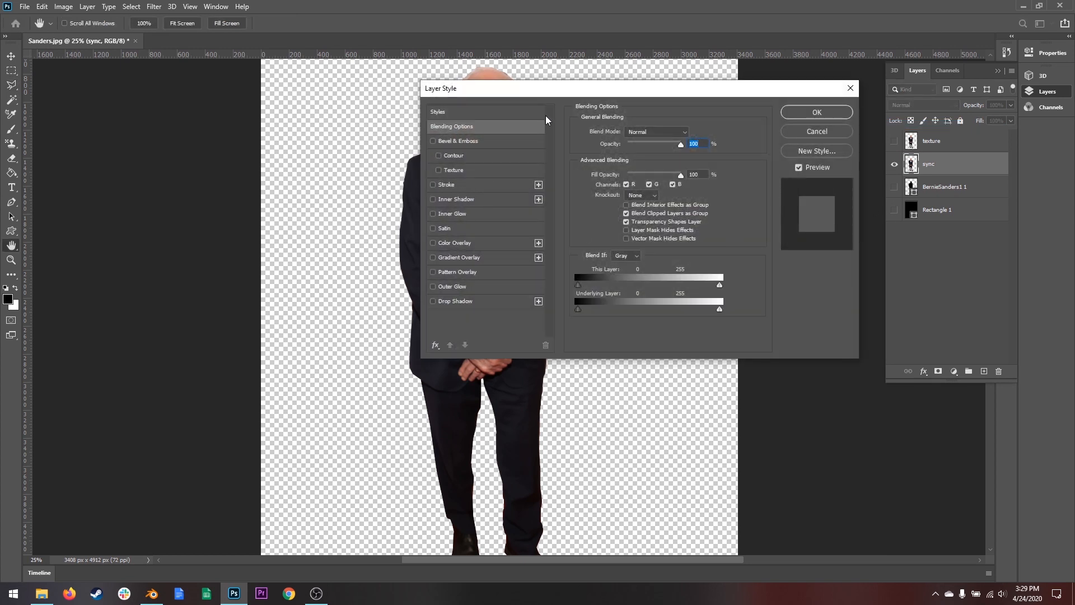
left_click_drag(544, 91, 705, 107)
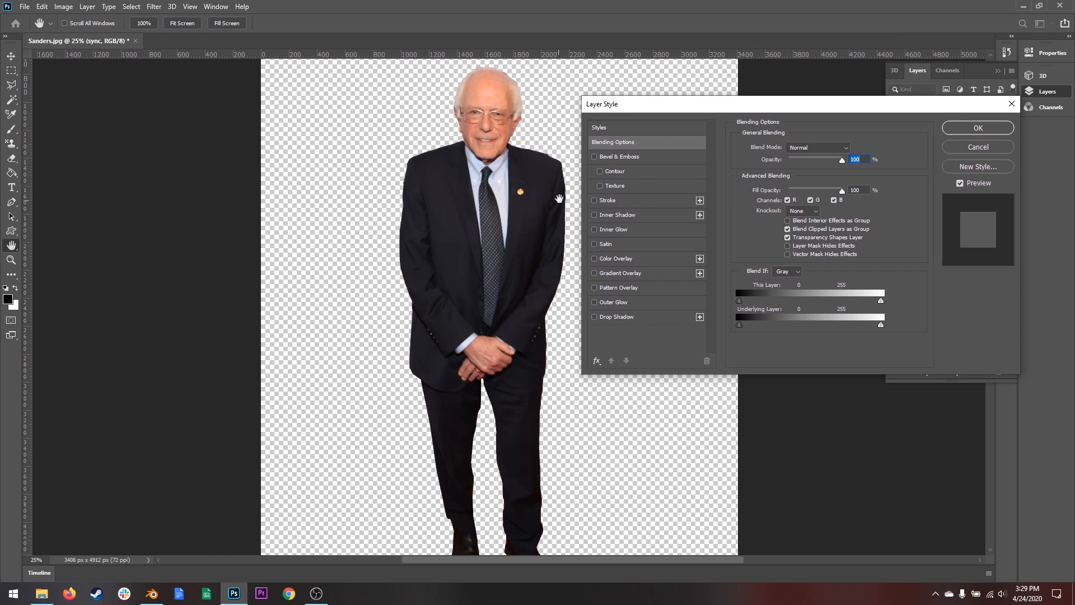
left_click(594, 201)
left_click(628, 202)
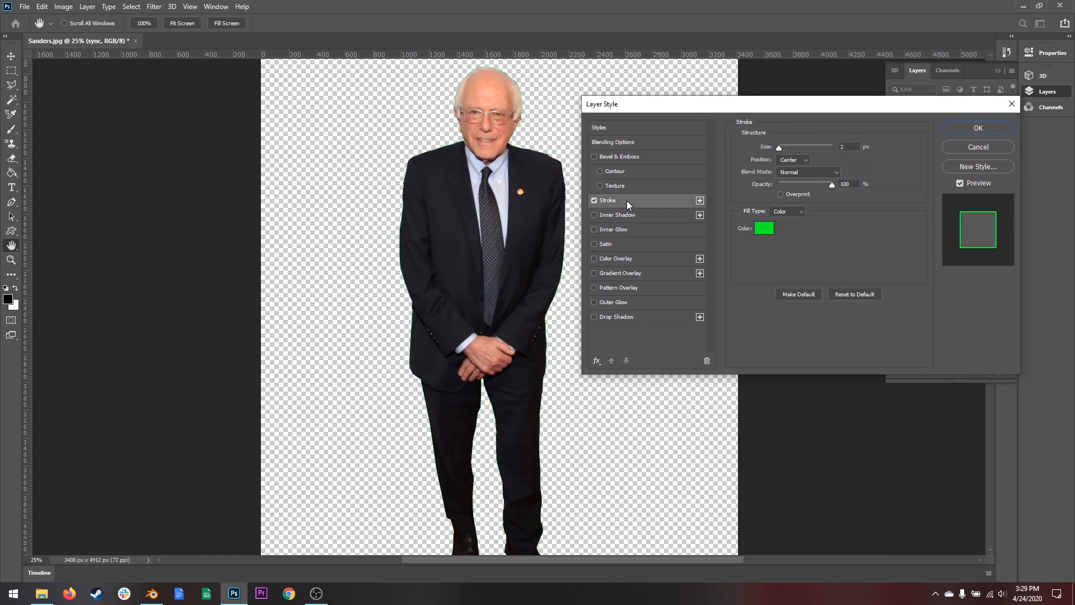
left_click(849, 146)
key("Return")
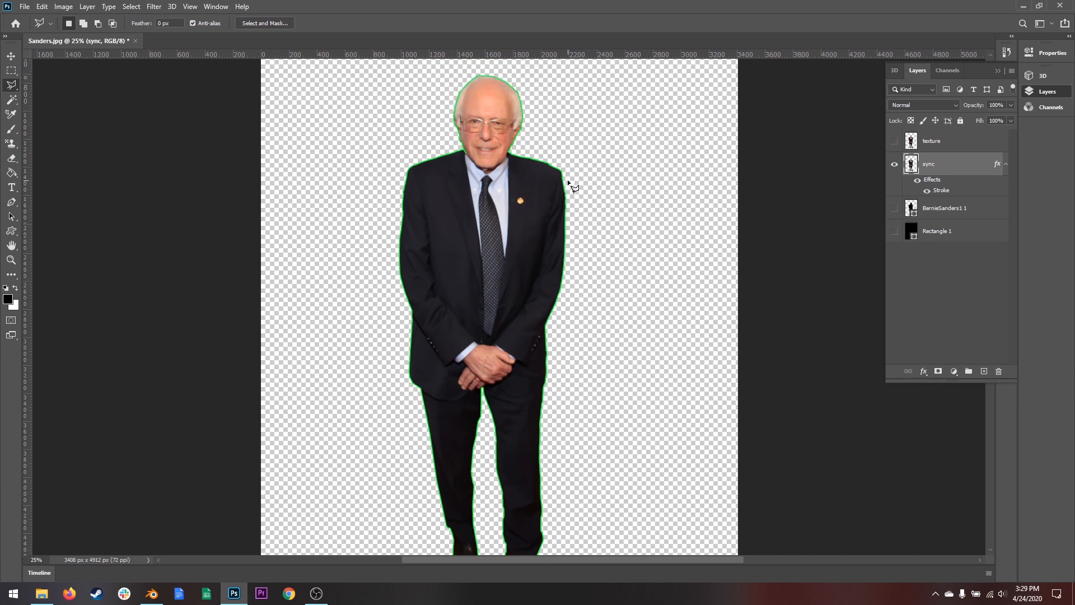
Set the canvas size to 4096 by 4096 pixels, accepting the clipping.
key("z")
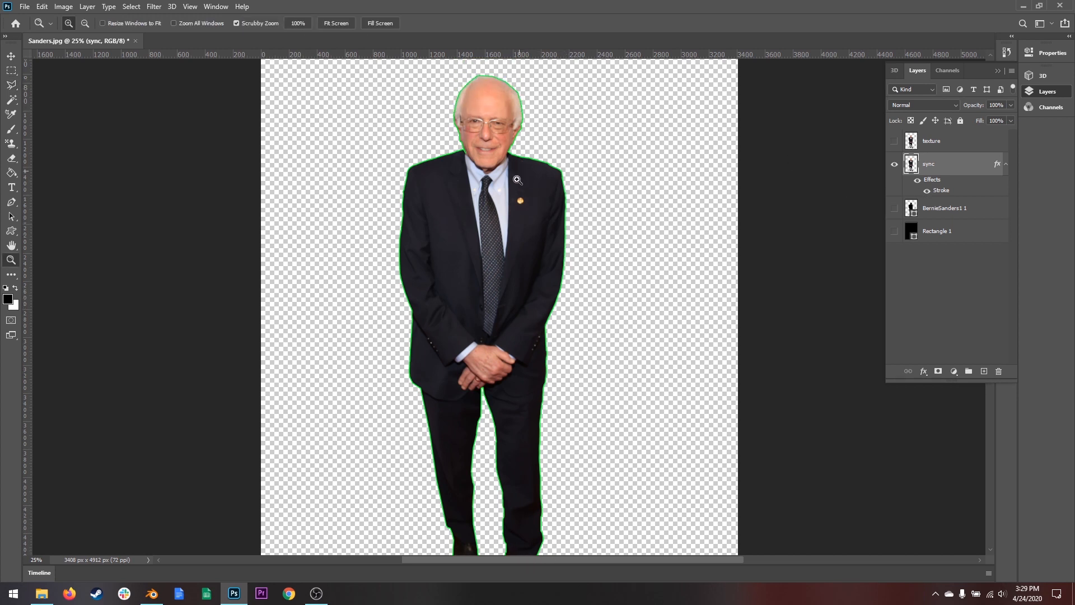
left_click(513, 217, "alt")
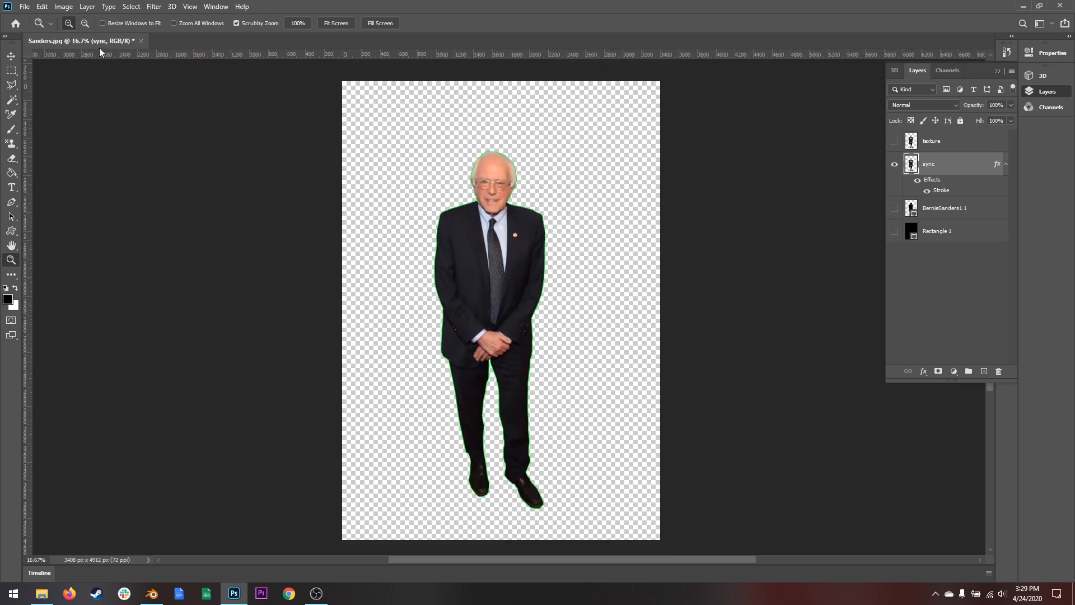
left_click(63, 7)
left_click(102, 100)
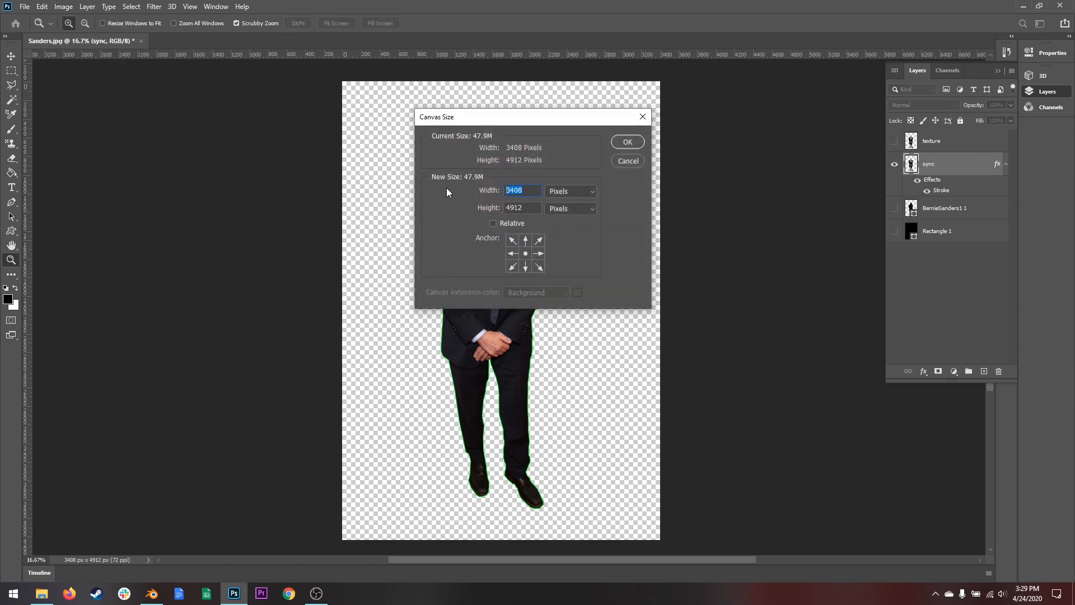
type("4096")
key("Tab")
type("4096")
key("Return")
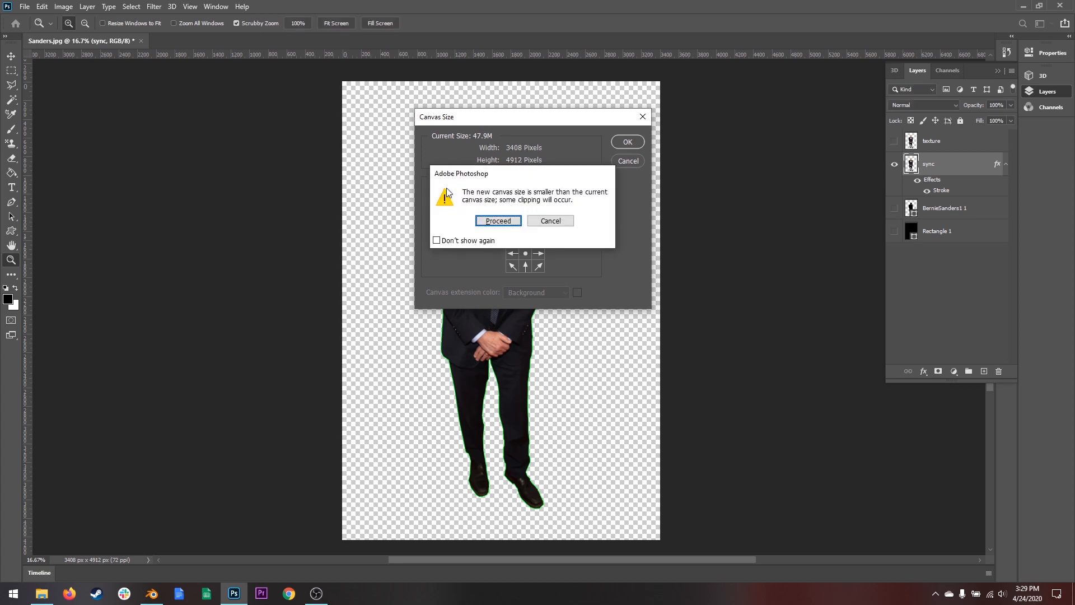
key("Return")
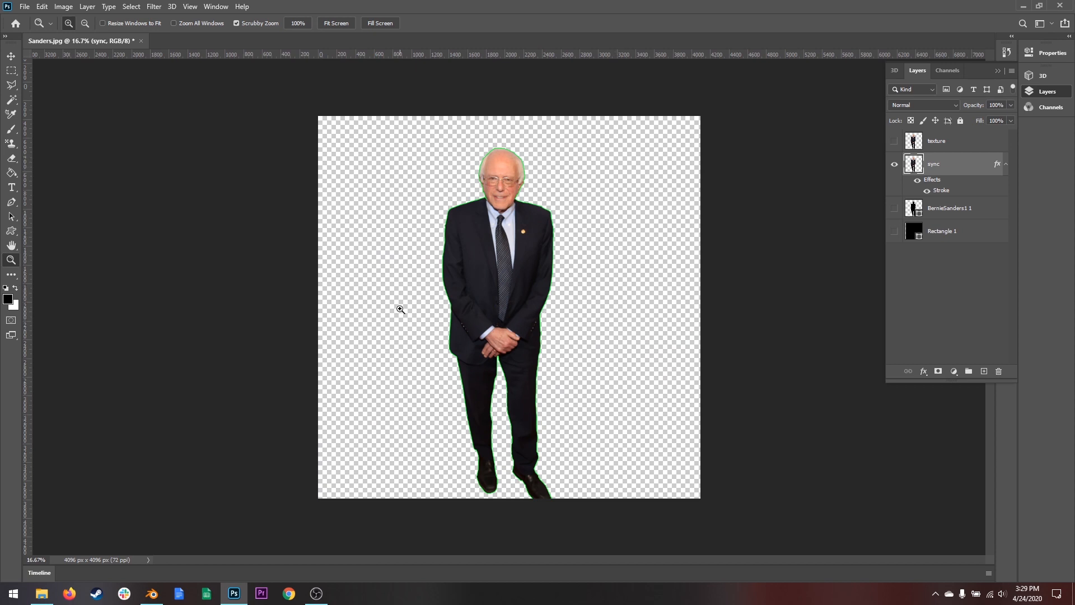
Show and select the texture, sync and BernieSanders1 1 layers together and move them to the canvas's left edge.
left_click(951, 146)
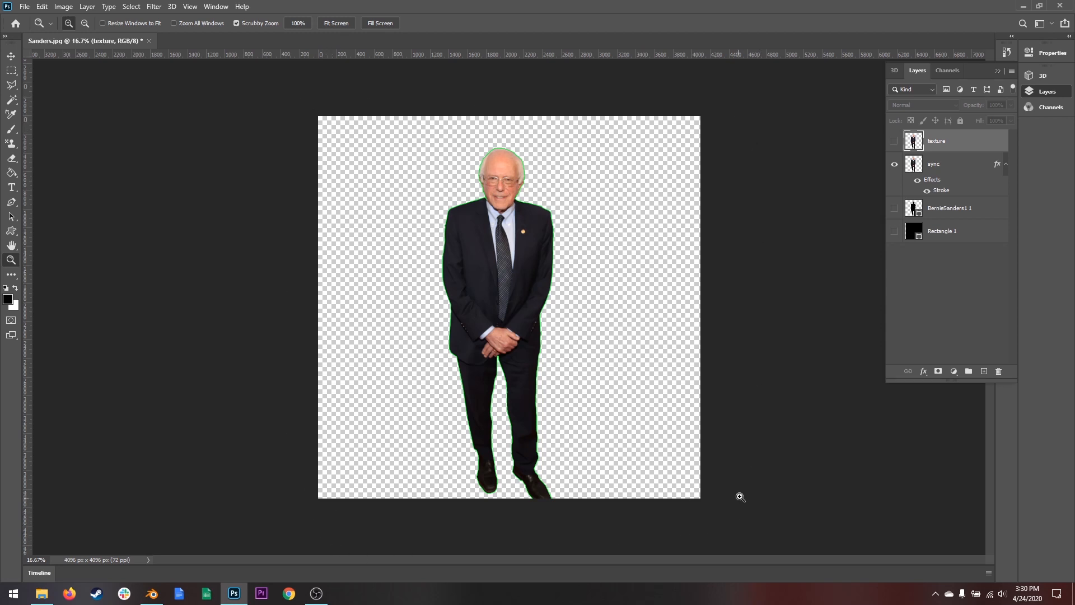
left_click(953, 168, "ctrl")
left_click(952, 210, "ctrl")
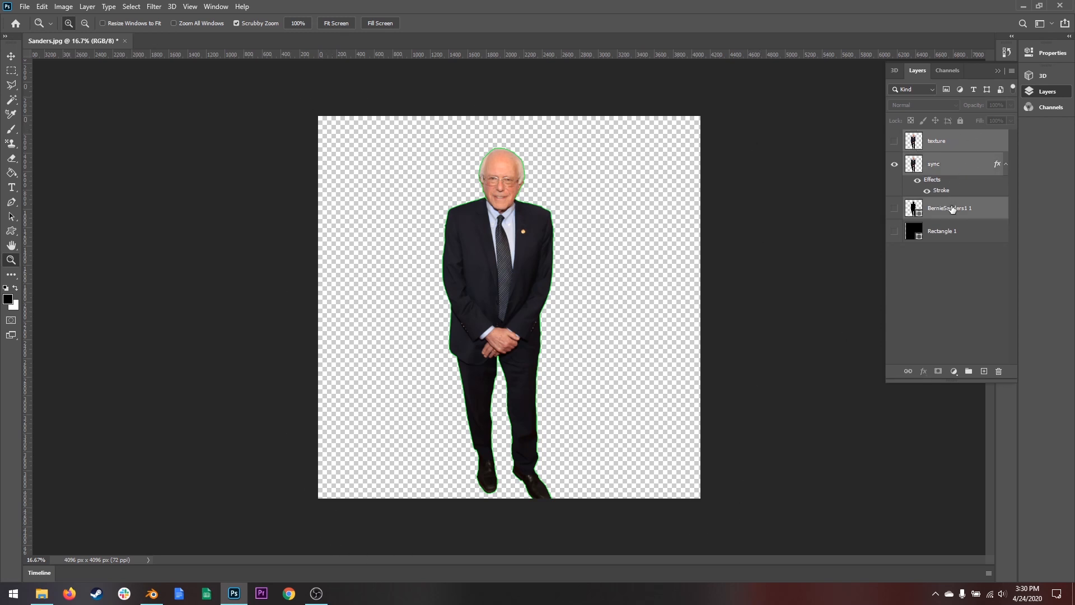
left_click(894, 141)
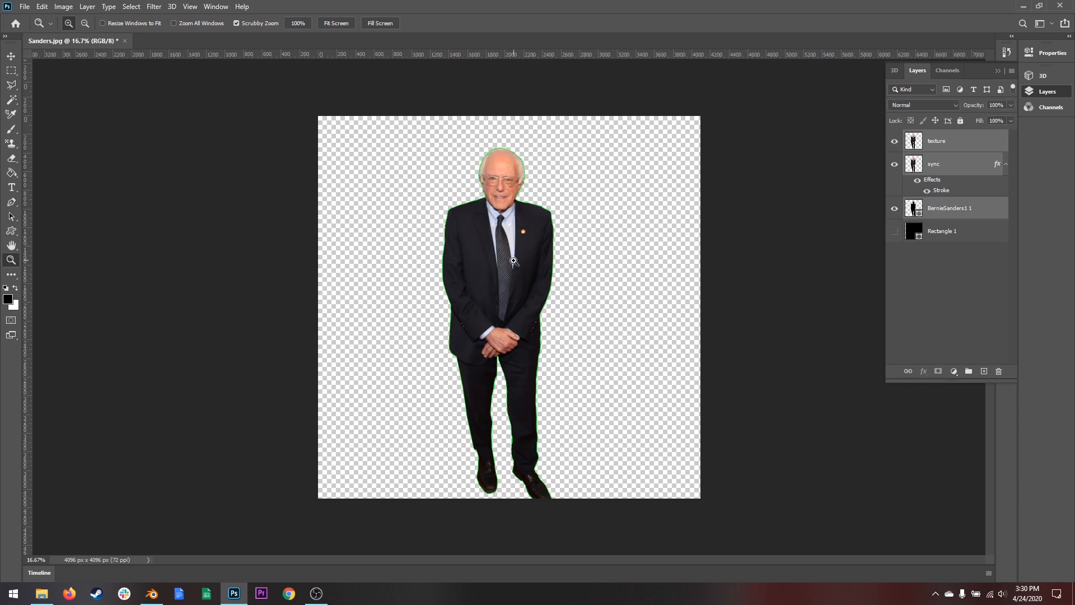
key("v")
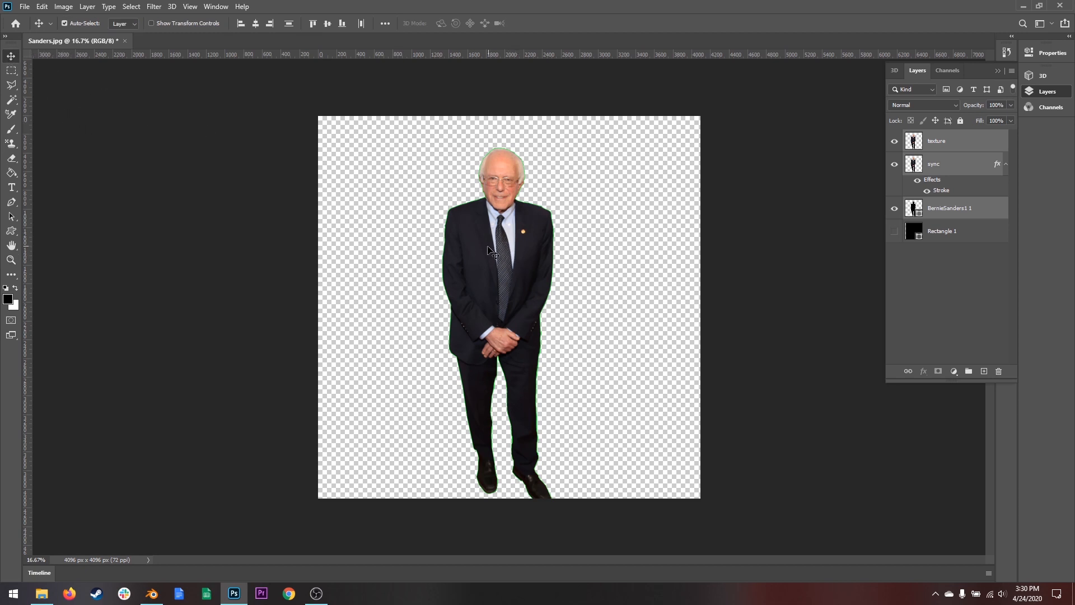
left_click_drag(521, 258, 397, 255)
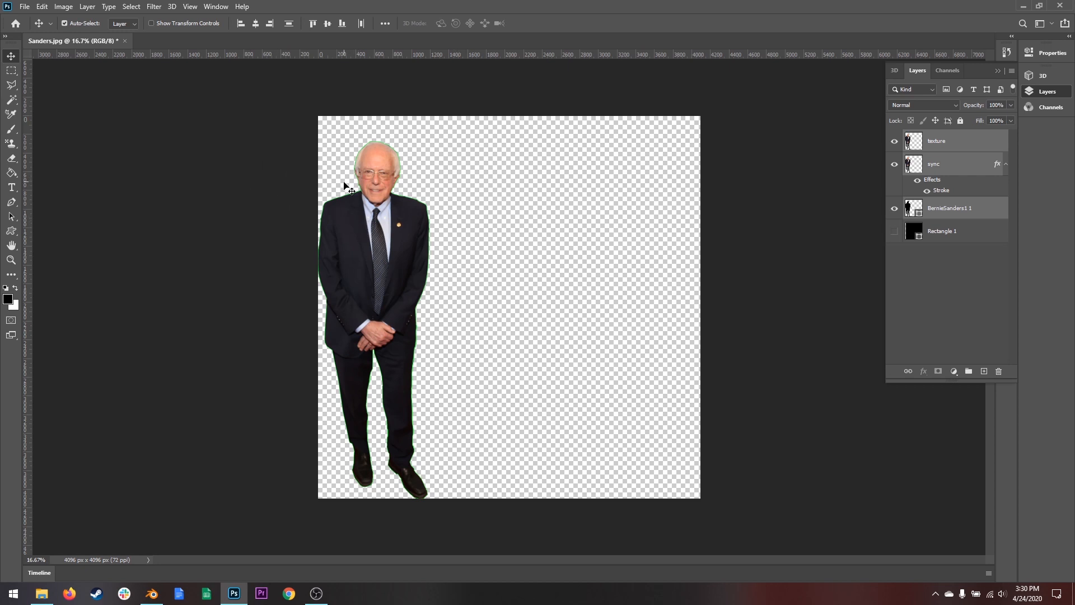
key("ctrl+t")
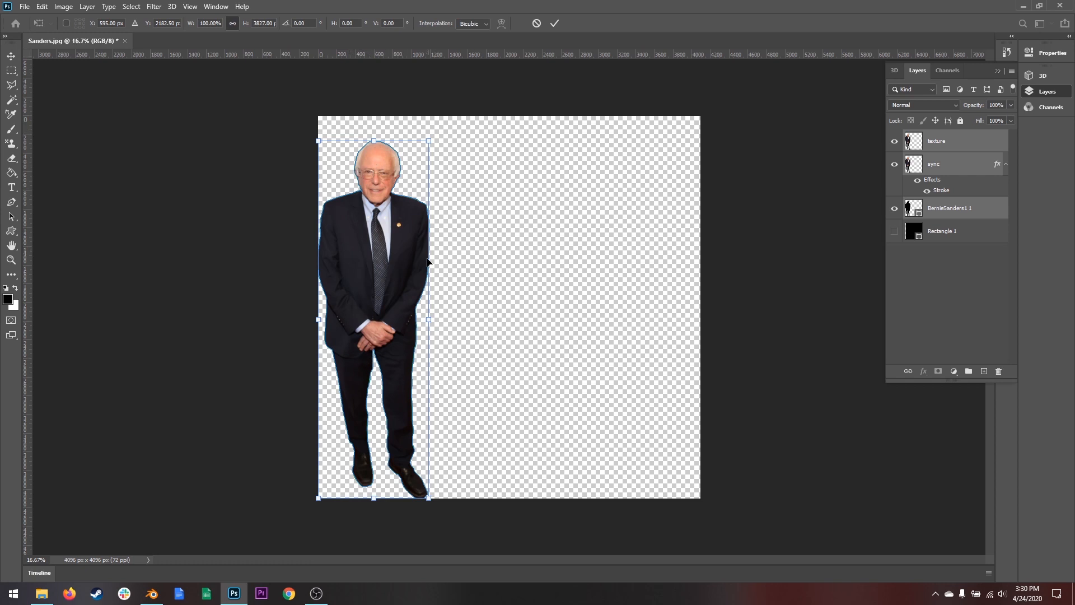
key("Escape")
right_click(383, 239)
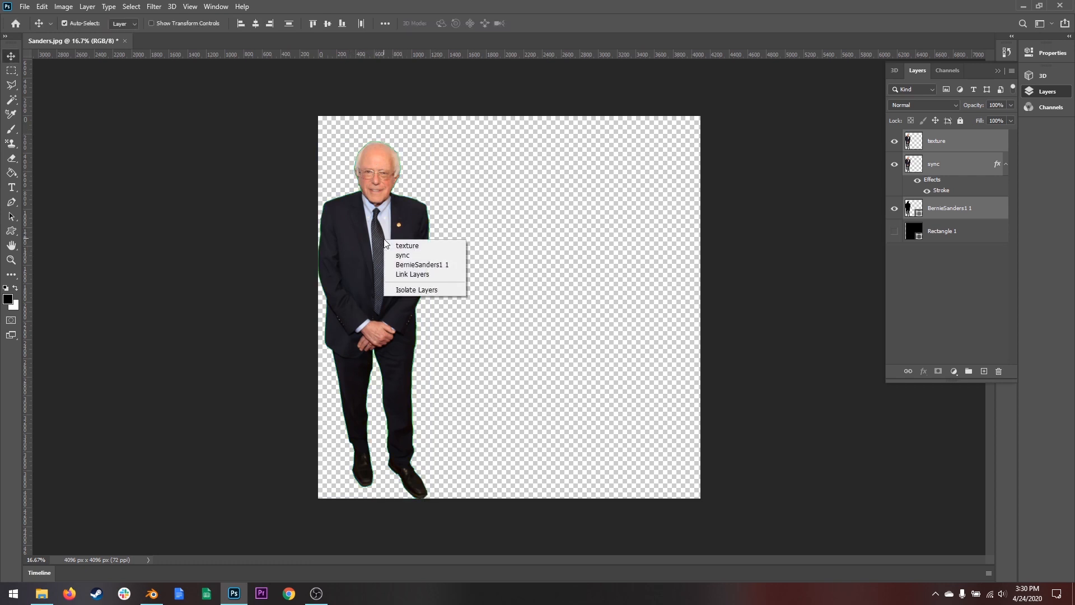
left_click(314, 223)
Free Transform the three selected figure layers proportionally to a height of 4096 px.
key("m")
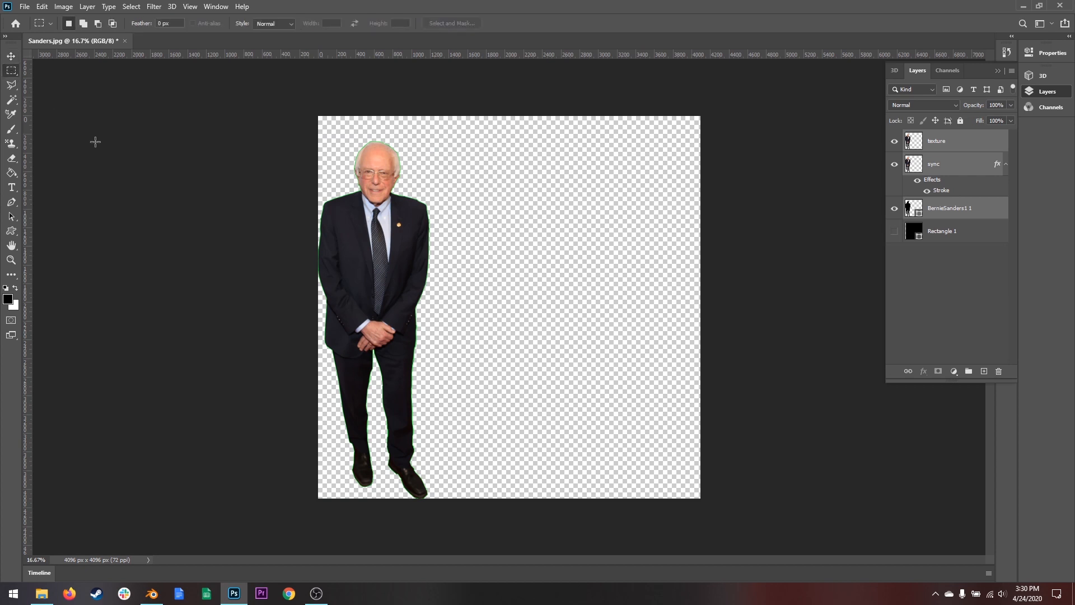
right_click(370, 232)
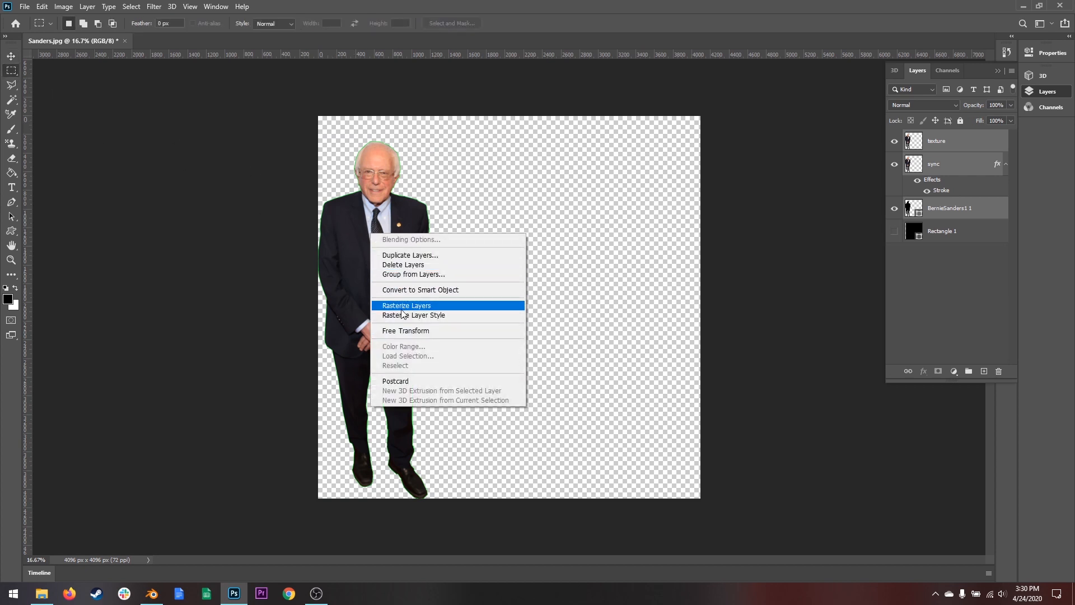
left_click(401, 330)
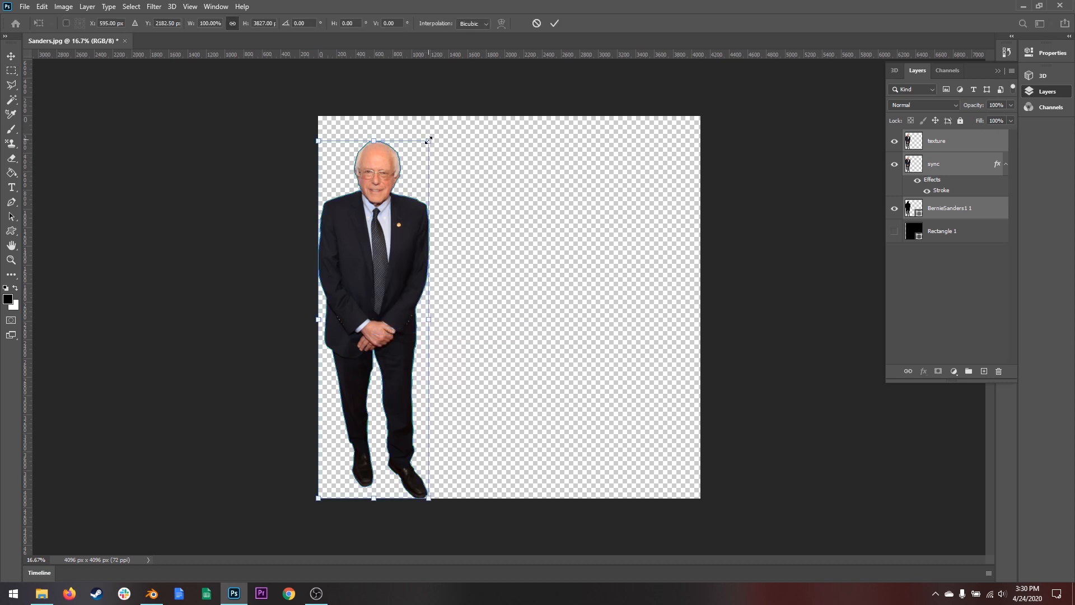
mouse_move(428, 140)
left_mouse_down()
mouse_move(447, 112)
mouse_move(432, 147)
left_mouse_up()
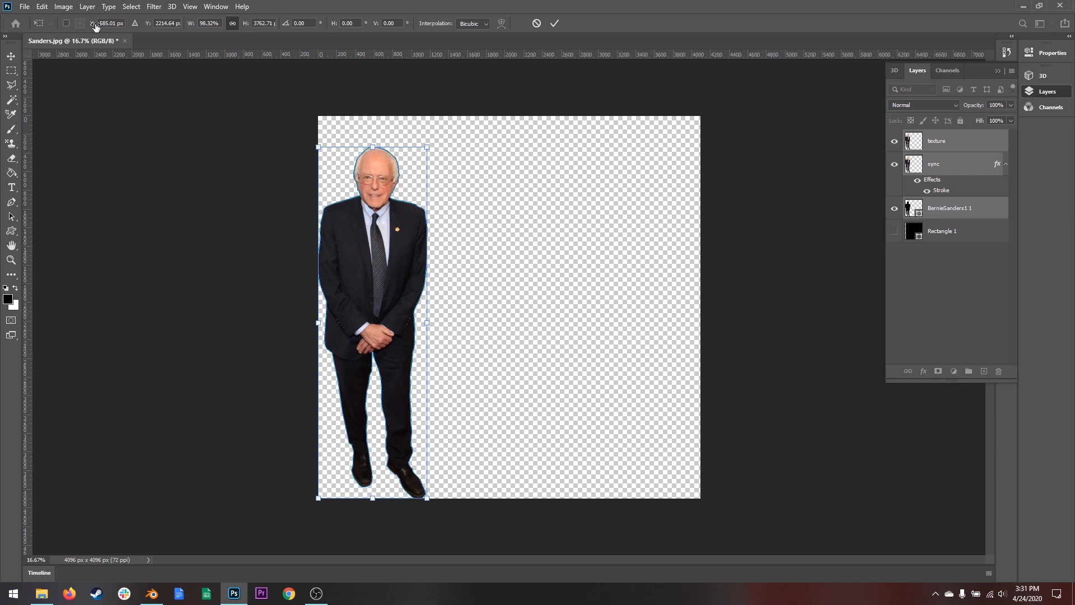
left_click(234, 24)
left_click(265, 24)
type("4096px")
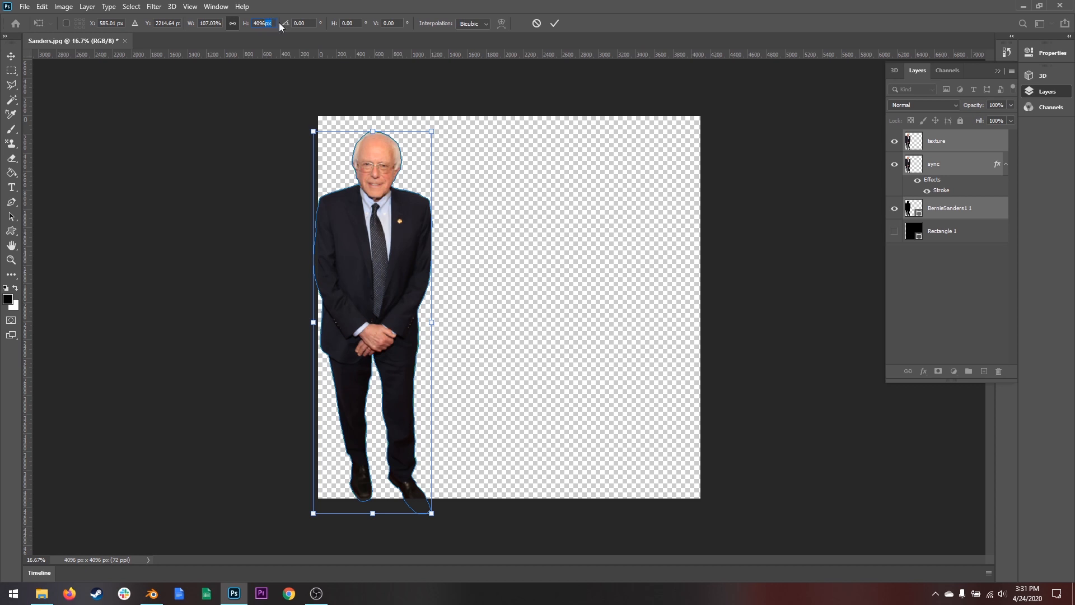
type("4096")
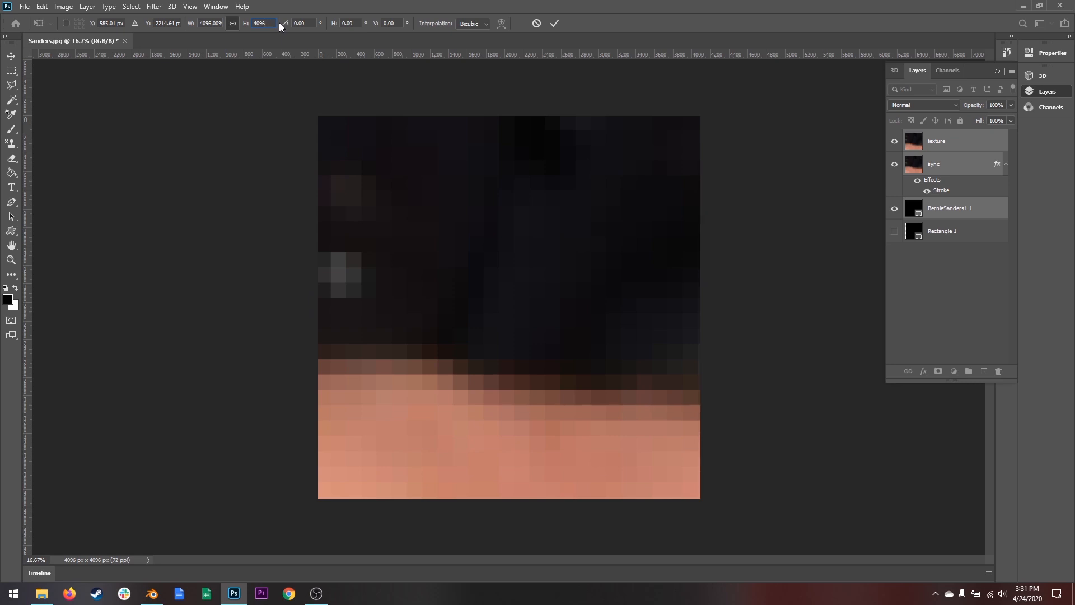
type("pc")
key("BackSpace")
type("x")
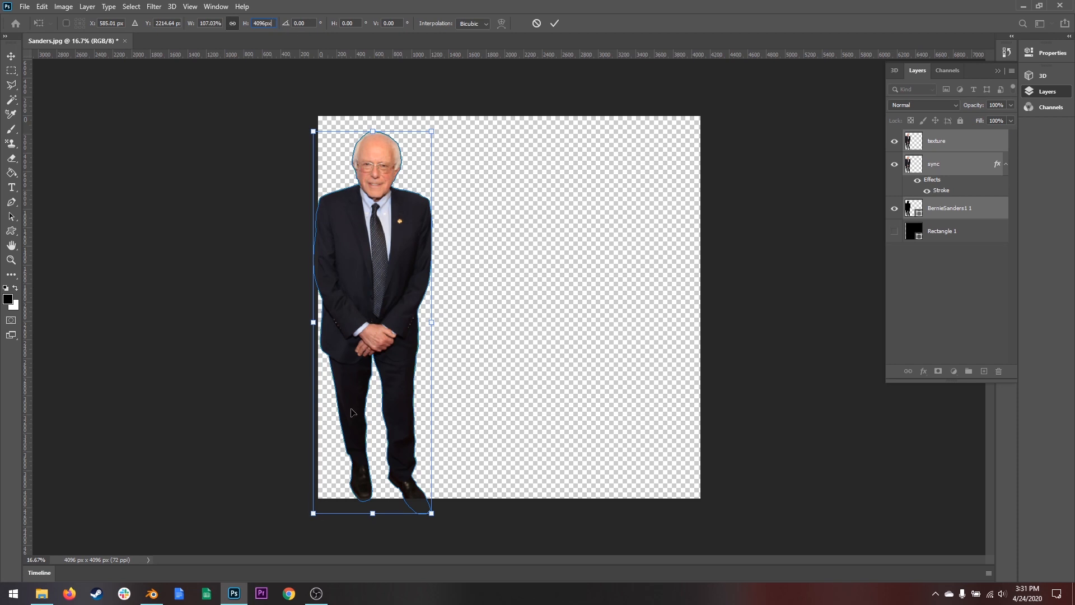
Snap the scaled figure to the canvas's upper-left corner so it spans the full height, and apply the transform.
mouse_move(354, 412)
left_mouse_down()
mouse_move(364, 392)
mouse_move(354, 387)
mouse_move(359, 395)
left_mouse_up()
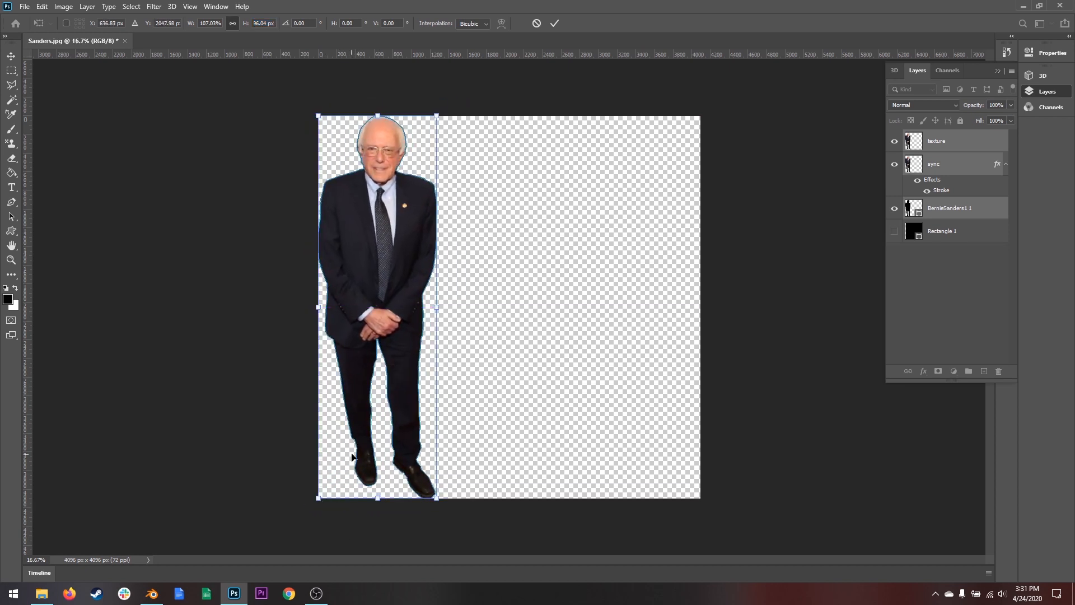
left_click_drag(352, 456, 355, 441)
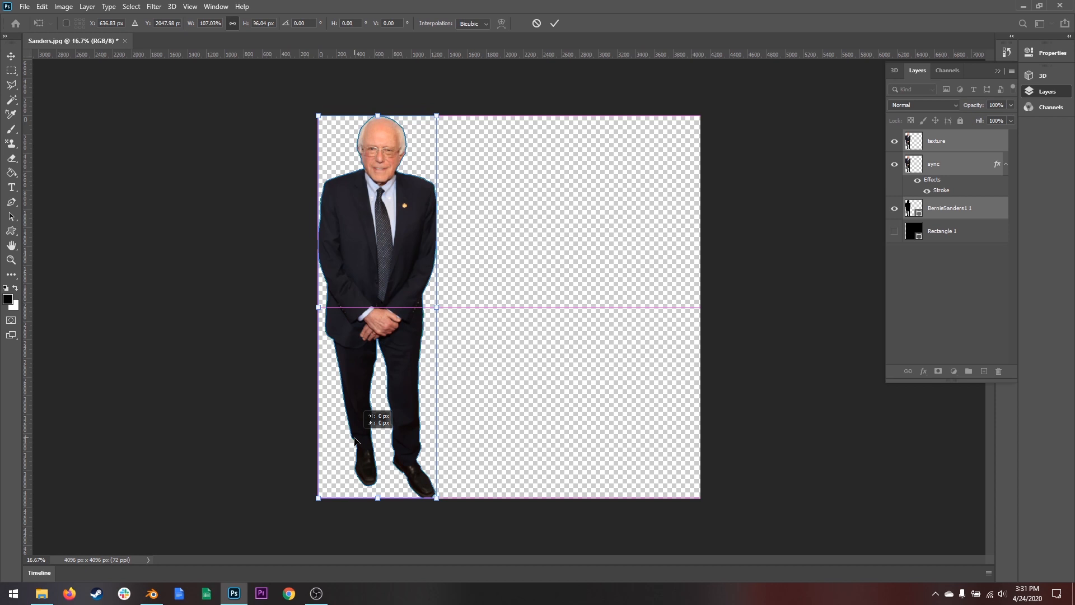
left_click_drag(355, 440, 355, 441)
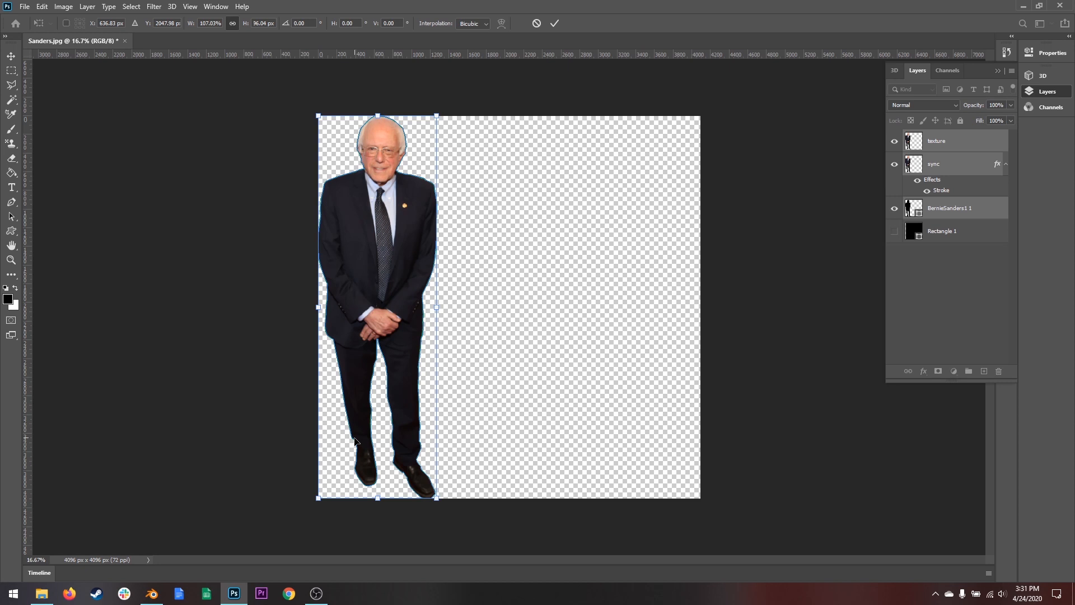
key("Return")
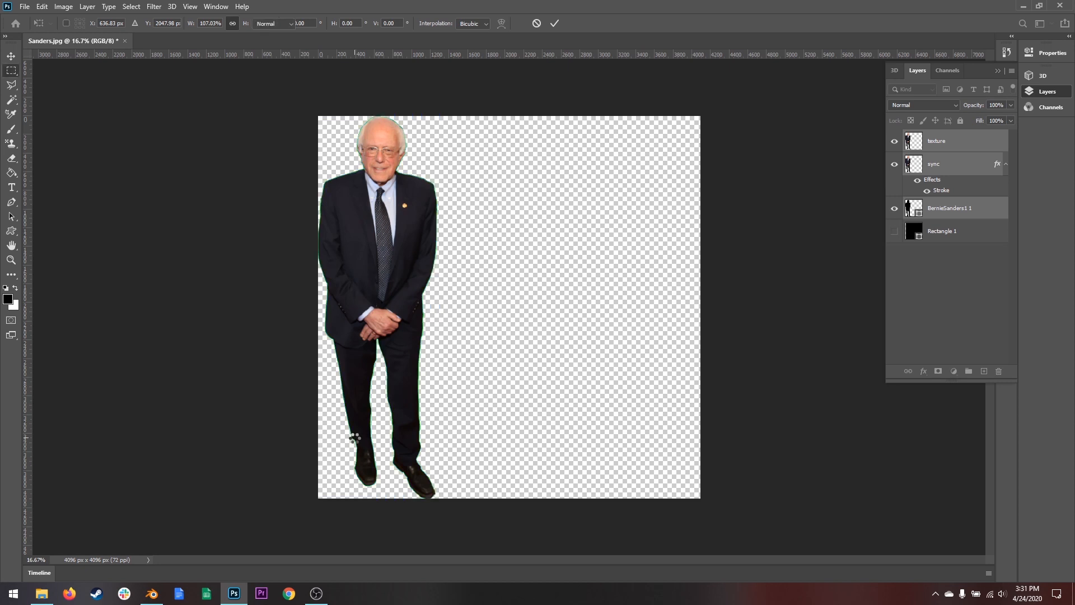
Select the BernieSanders1 1 layer and hide the sync and texture layers so only the silhouette shows.
key("m")
left_click(961, 142)
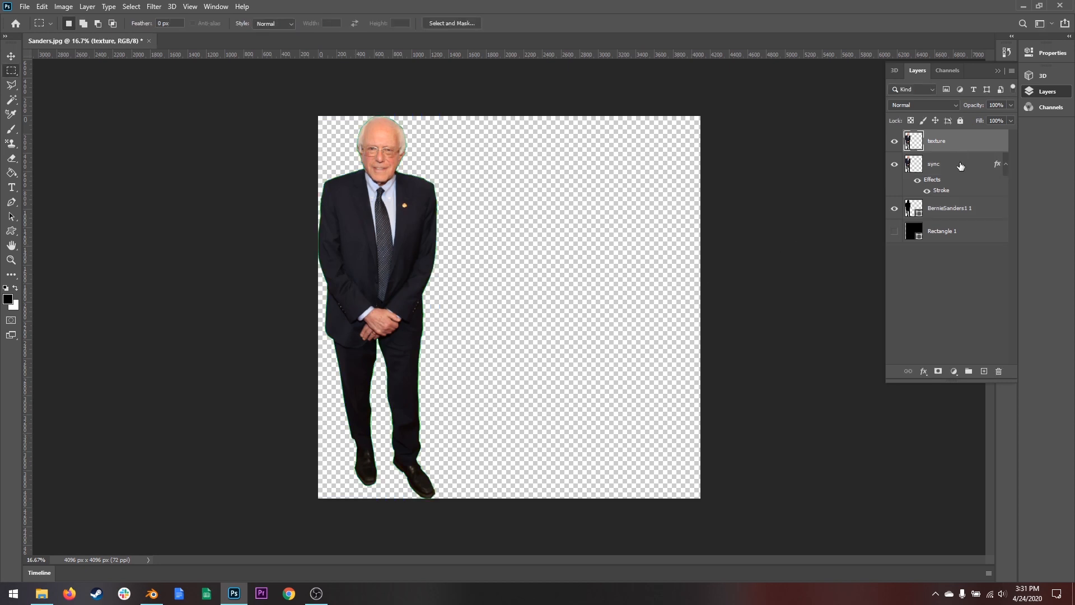
left_click(961, 168)
left_click(954, 213)
left_click(961, 136)
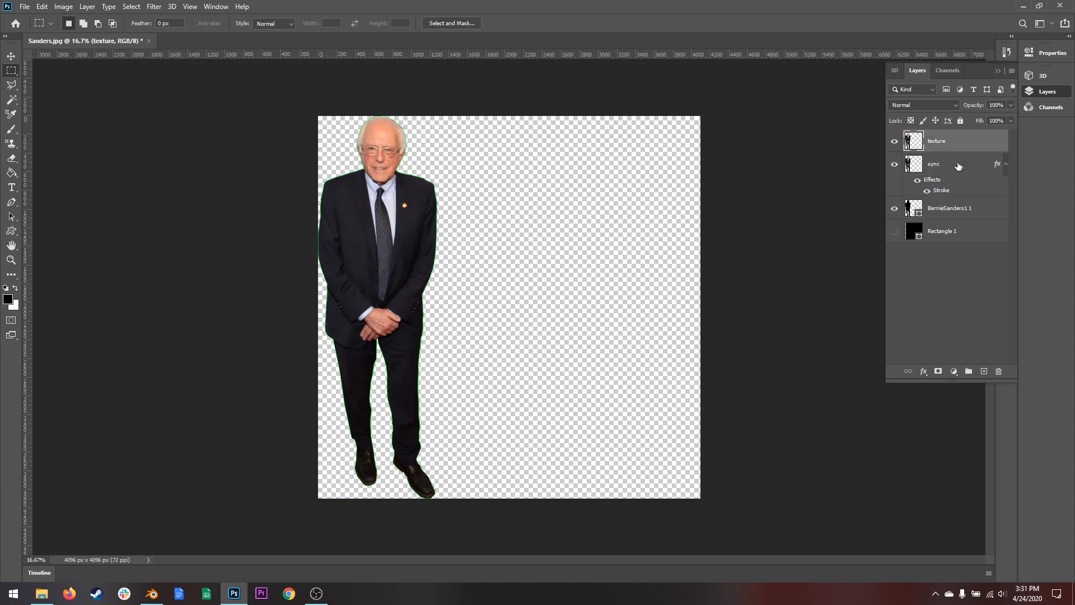
left_click(955, 213)
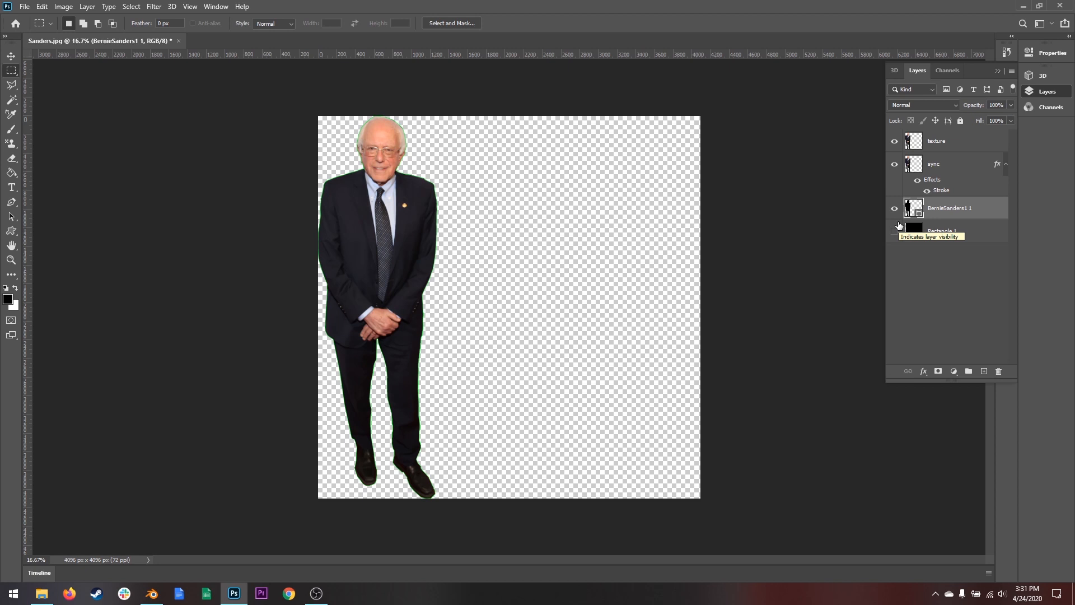
left_click(894, 164)
left_click(895, 141)
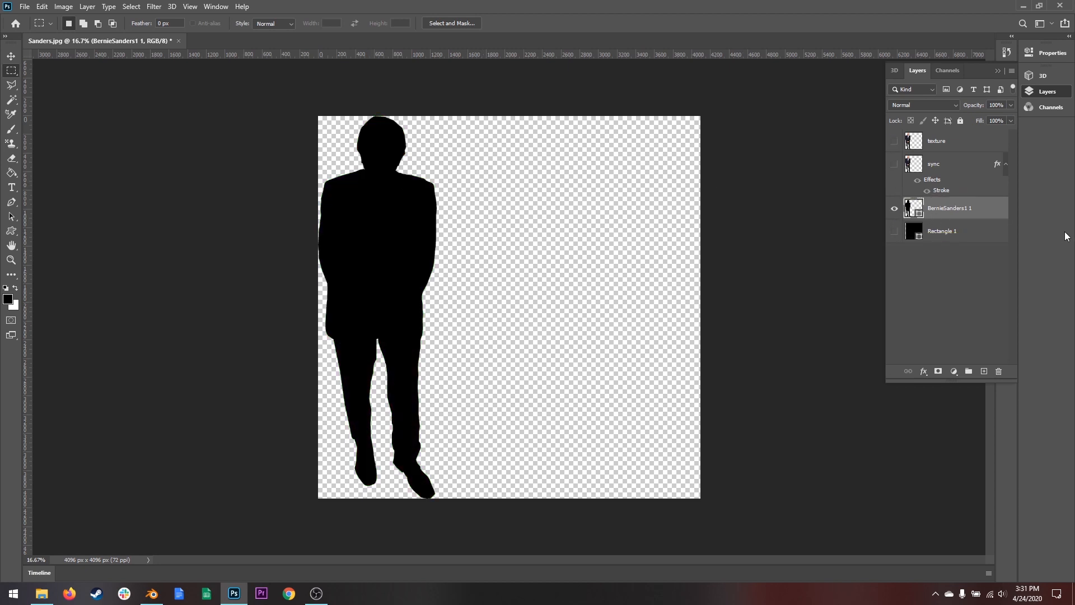
Rename the BernieSanders1 1 shape layer as BernieSanders.
double_click(965, 209)
left_click(974, 209)
key("Return")
Open Export As for the silhouette document and set the file format to SVG.
left_click(26, 8)
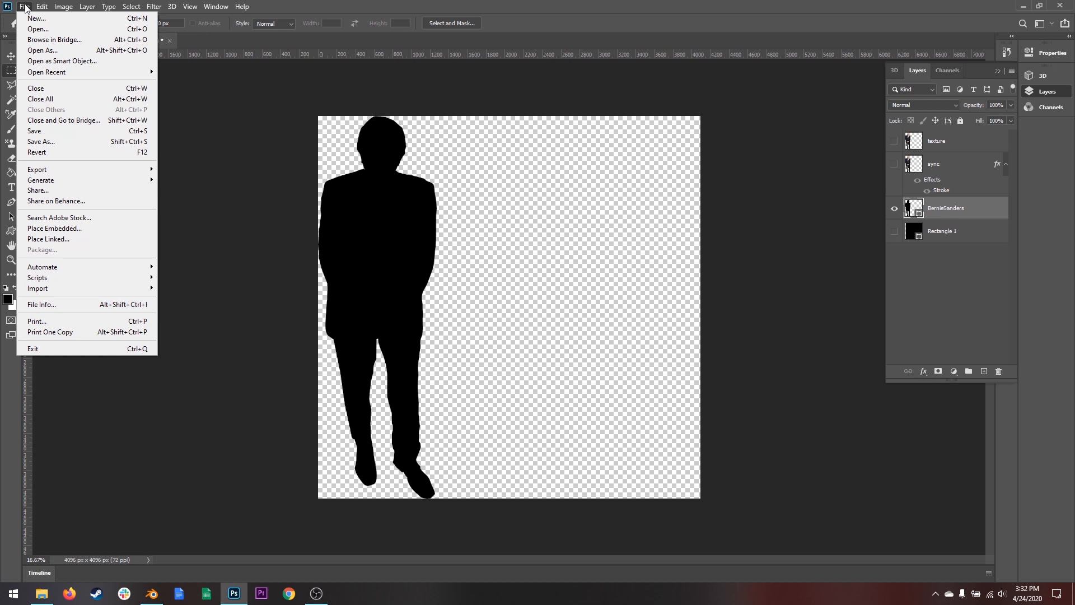
mouse_move(99, 171)
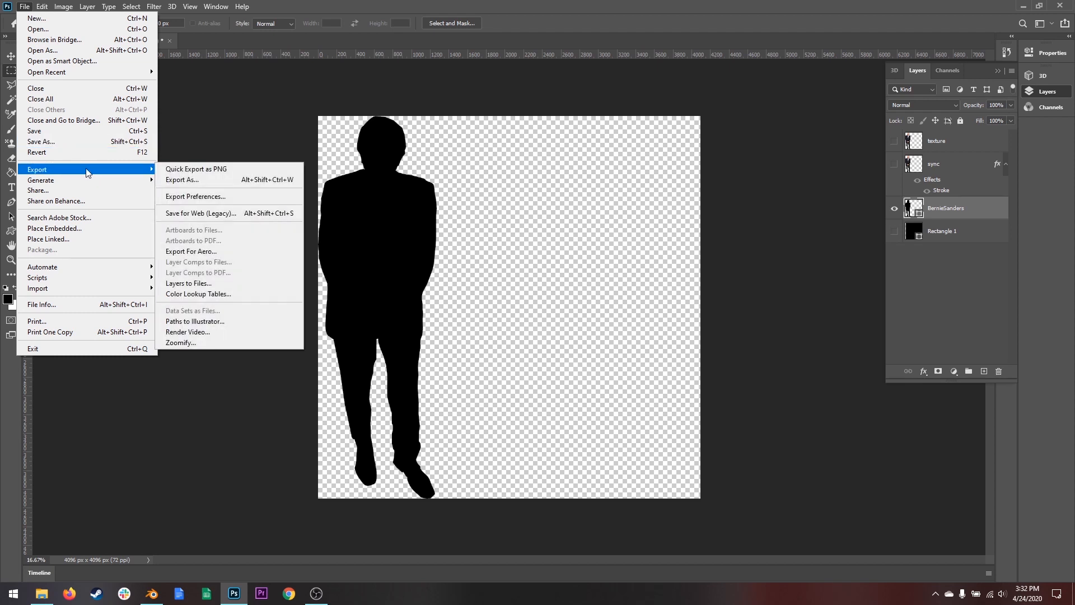
left_click(182, 179)
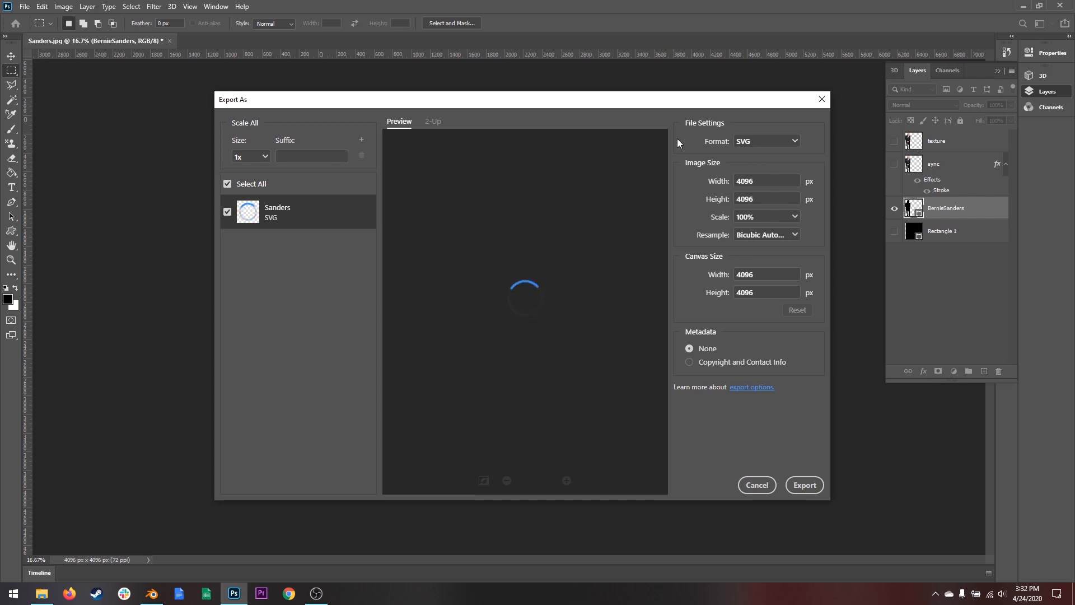
left_click(748, 142)
left_click(753, 162)
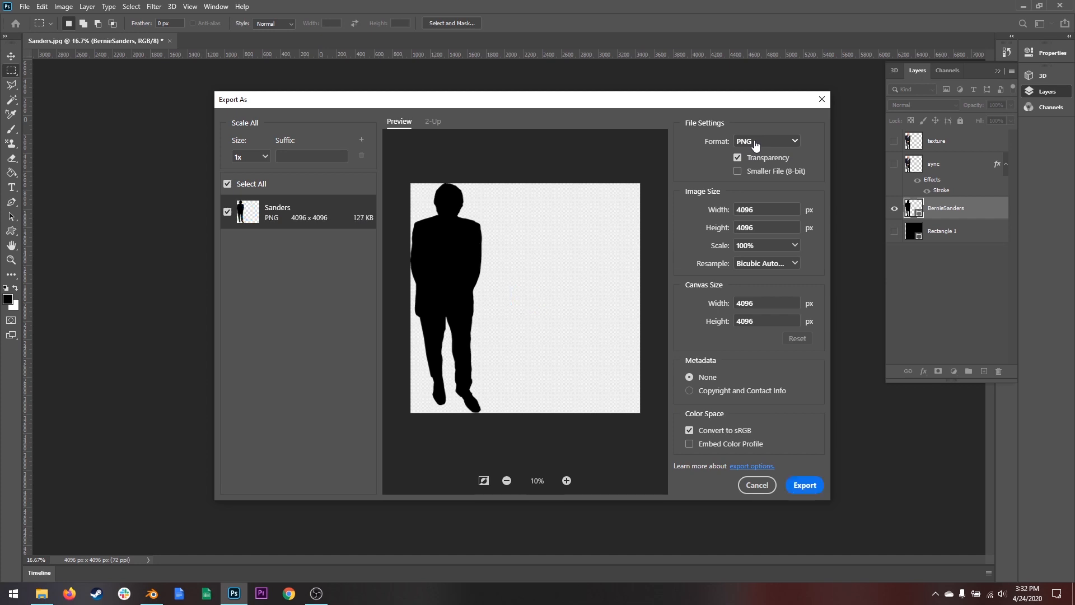
left_click(754, 143)
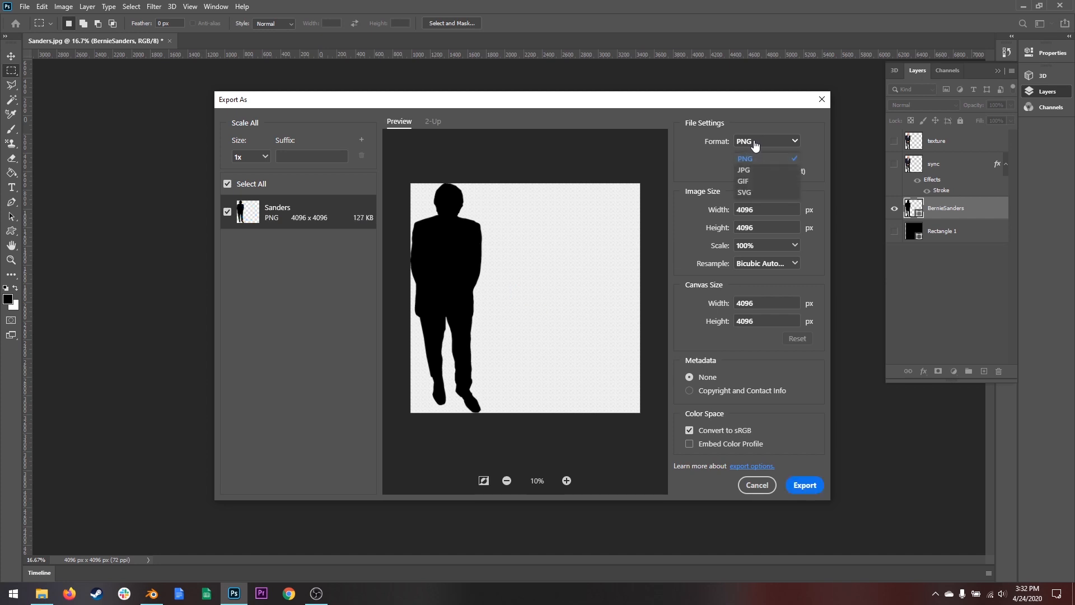
left_click(748, 193)
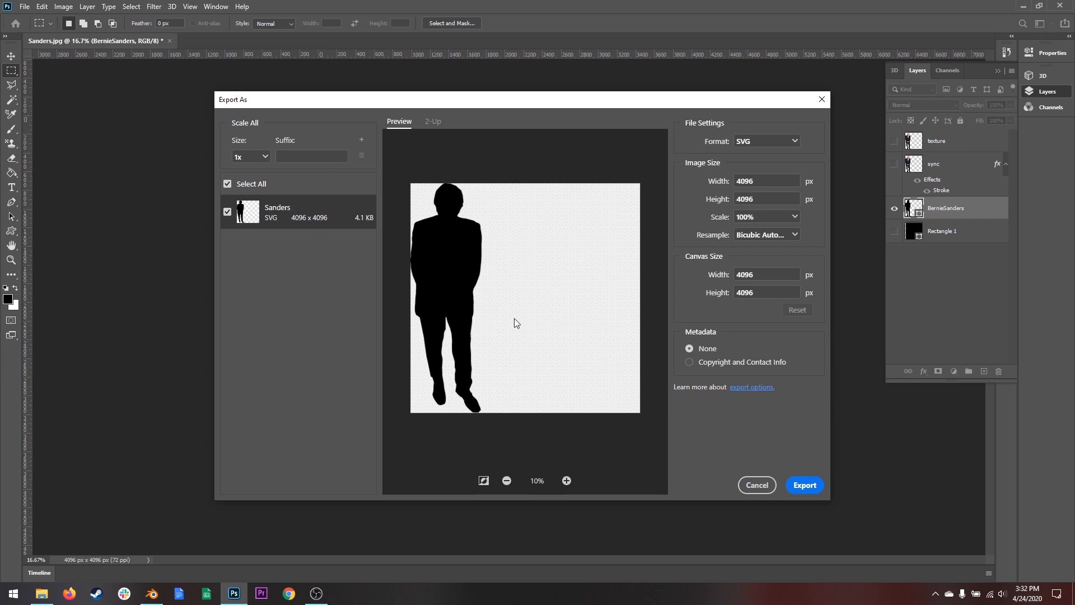
Export the silhouette to the Tutorial folder as Sanders-shape.svg.
left_click(803, 485)
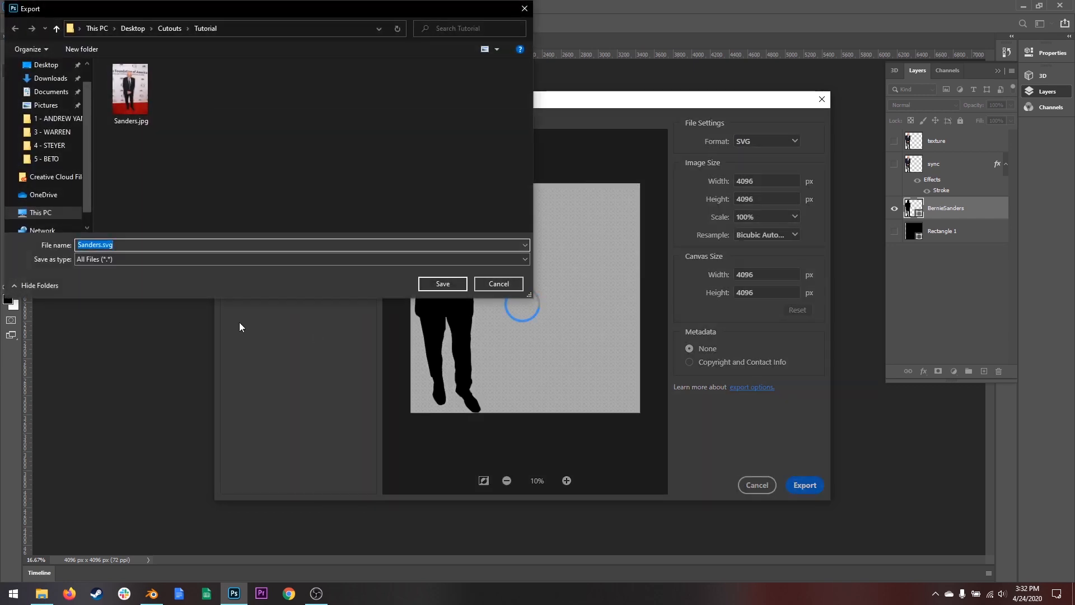
left_click(98, 245)
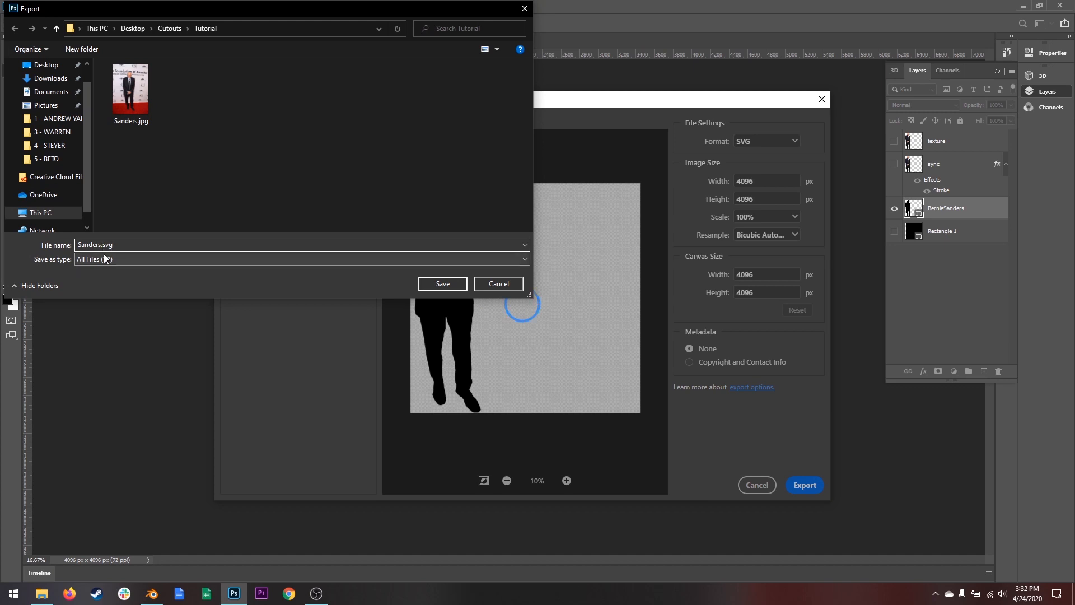
type("-shape")
key("Return")
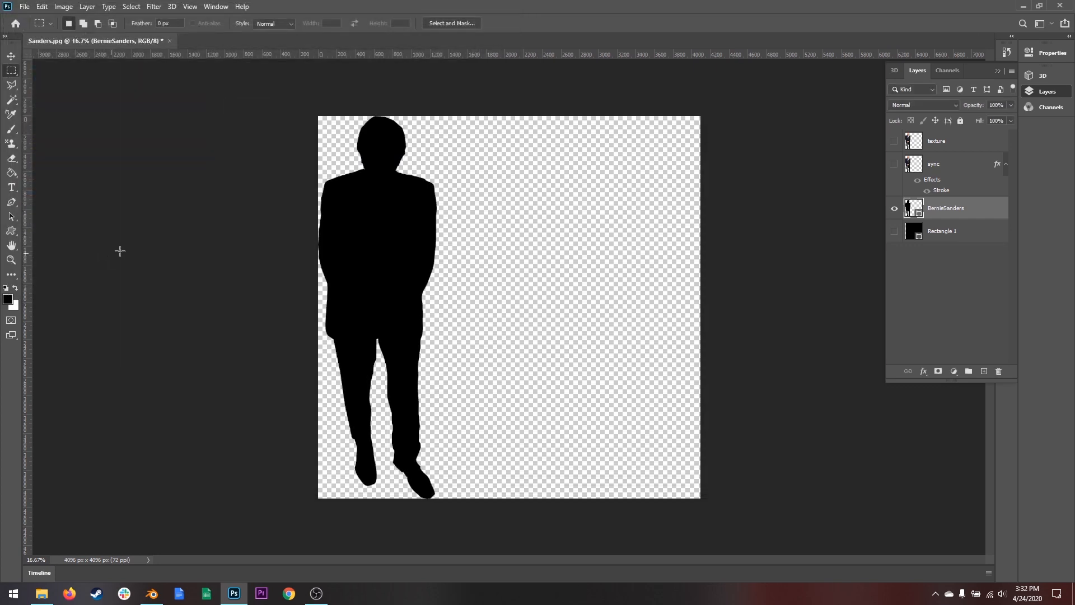
Hide the BernieSanders shape layer and show the texture and Rectangle 1 layers.
left_click(895, 209)
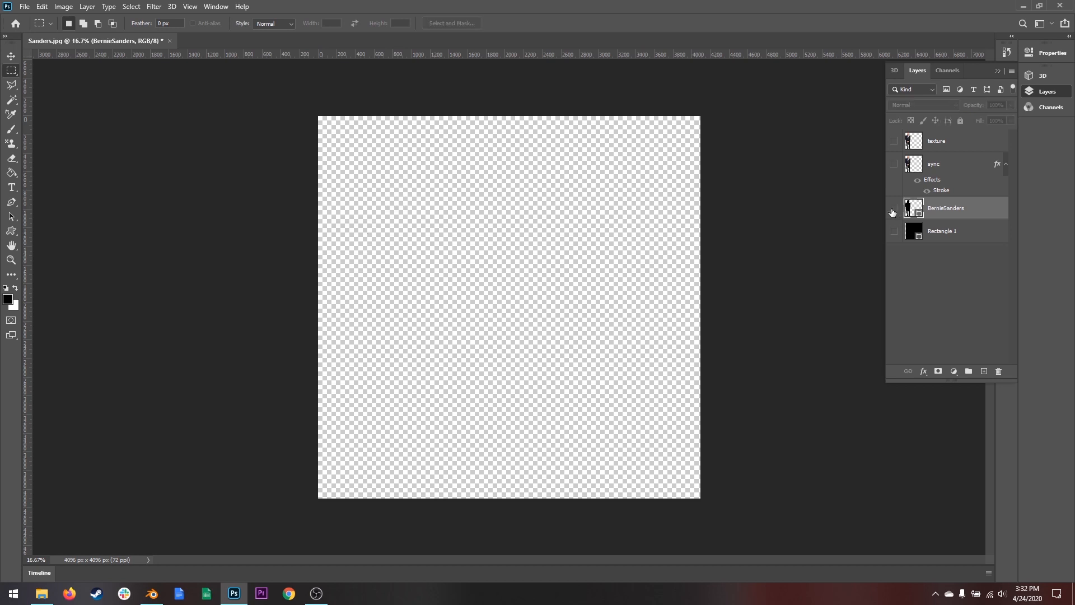
left_click(894, 142)
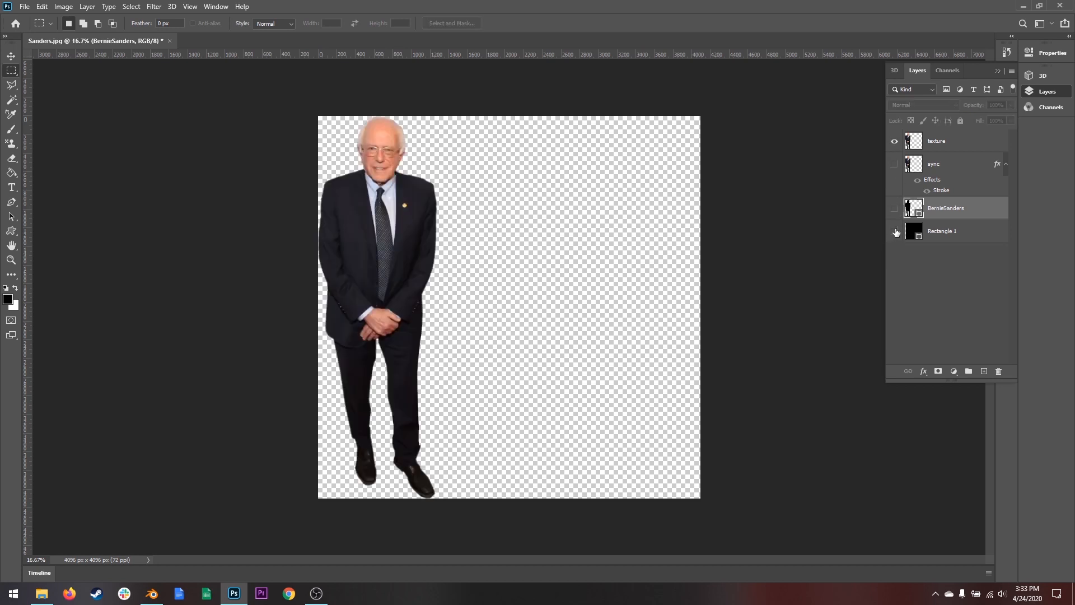
left_click(894, 232)
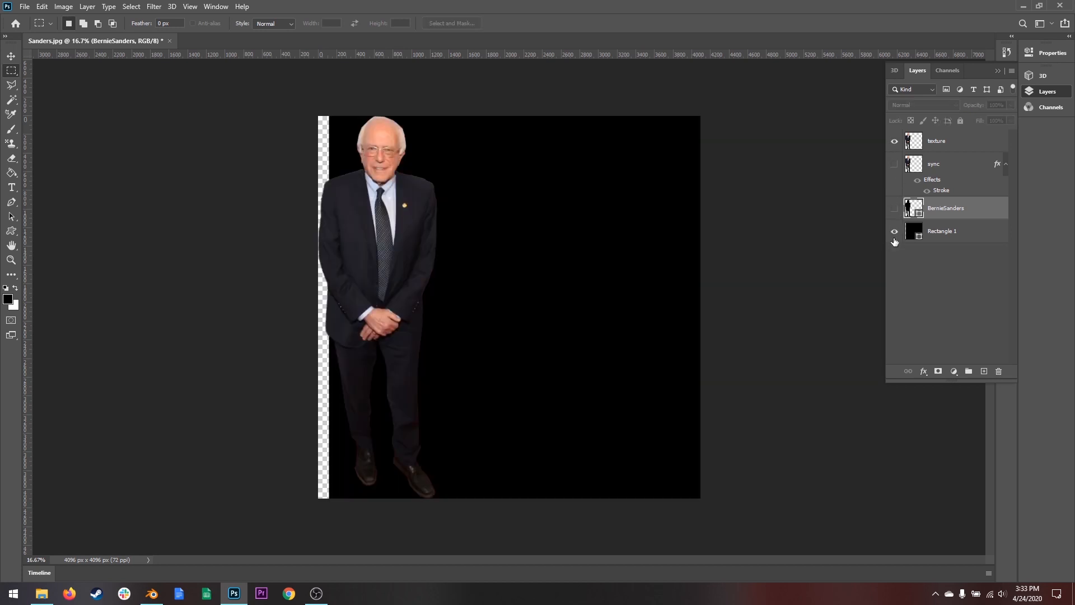
Select Rectangle 1 and move it sideways until its black fill covers the whole canvas behind the figure.
left_click(934, 141)
left_click(943, 232)
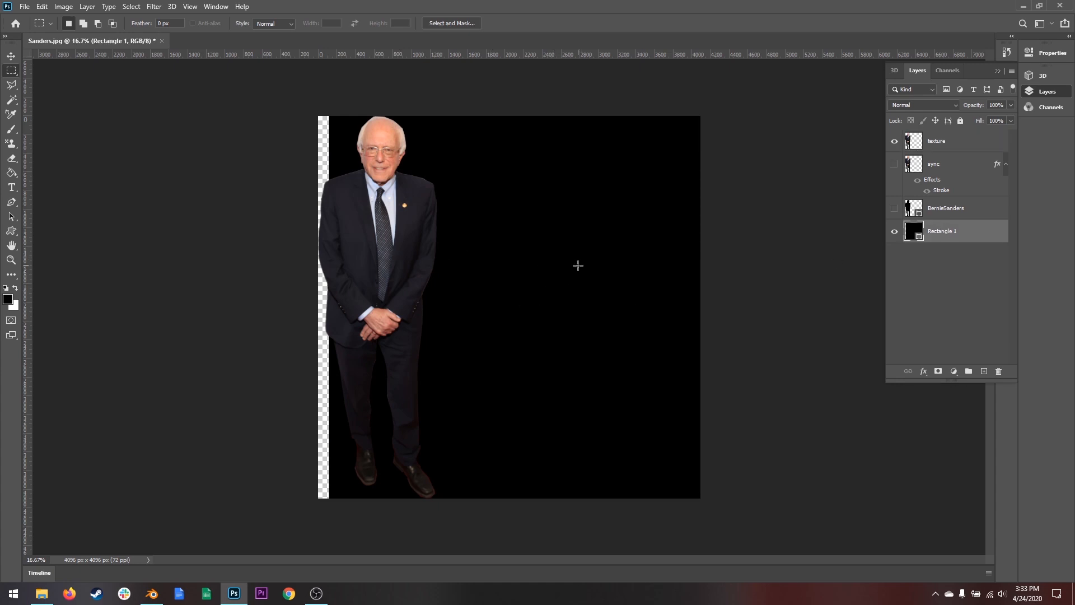
key("v")
left_click_drag(576, 269, 559, 270)
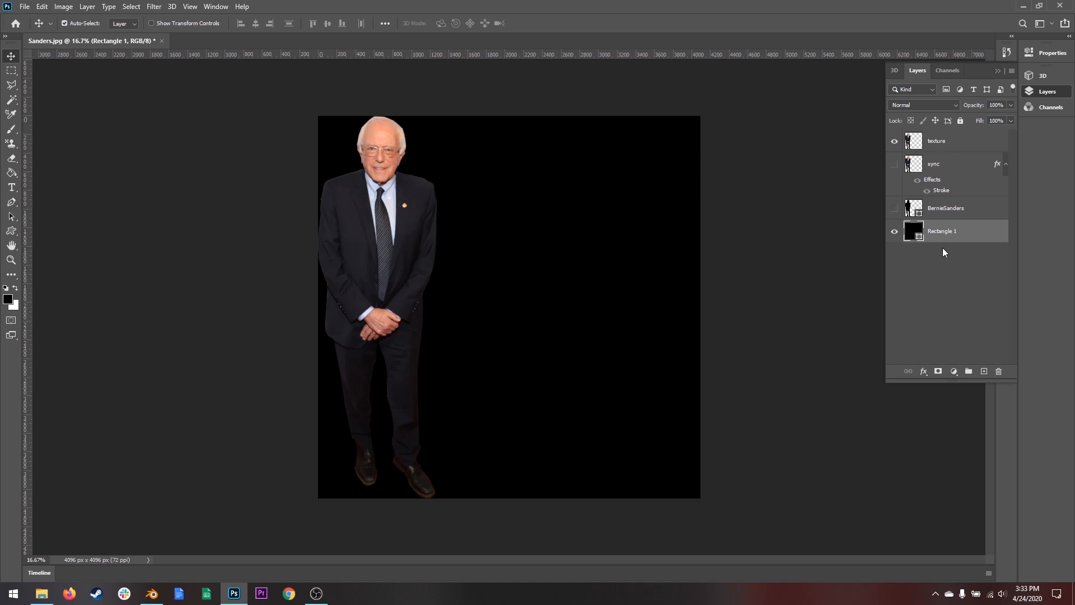
left_click(893, 208)
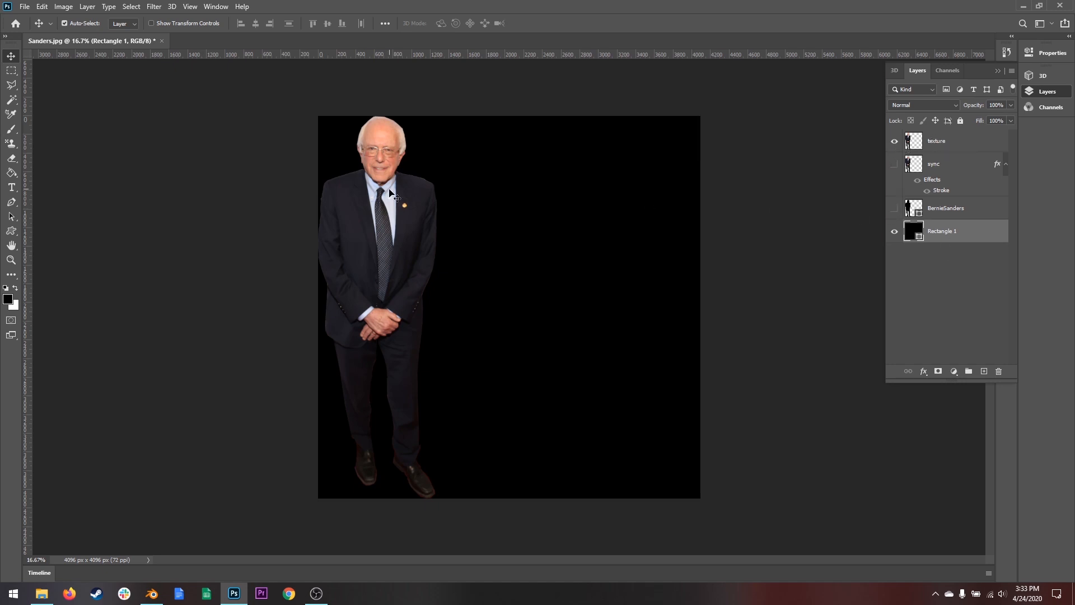
Save the textured figure on black to the Tutorial folder as Sanders-texture.jpg in JPEG format.
left_click(24, 6)
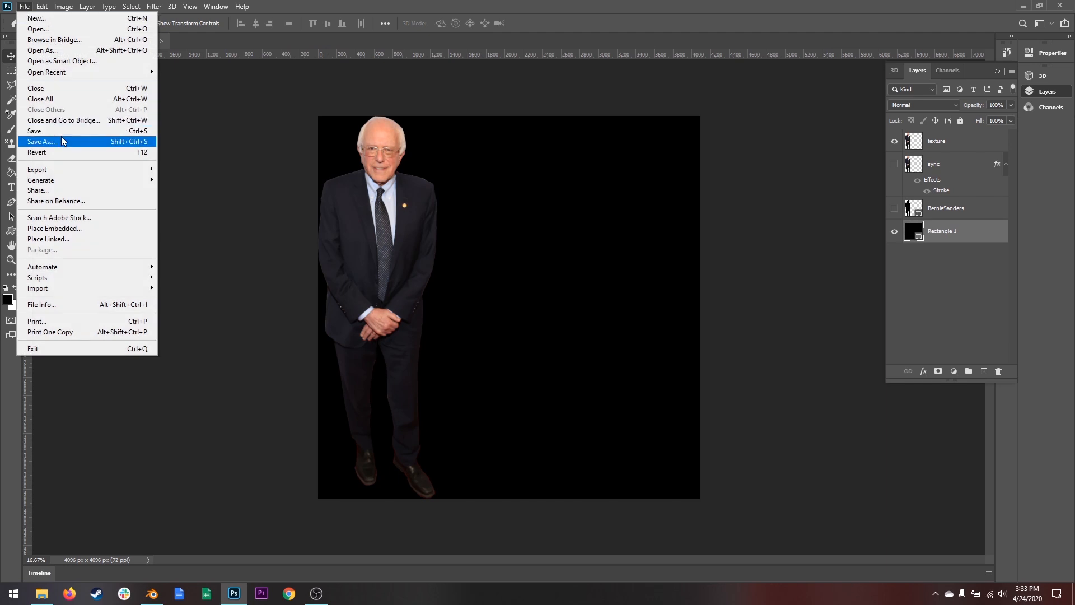
left_click(60, 144)
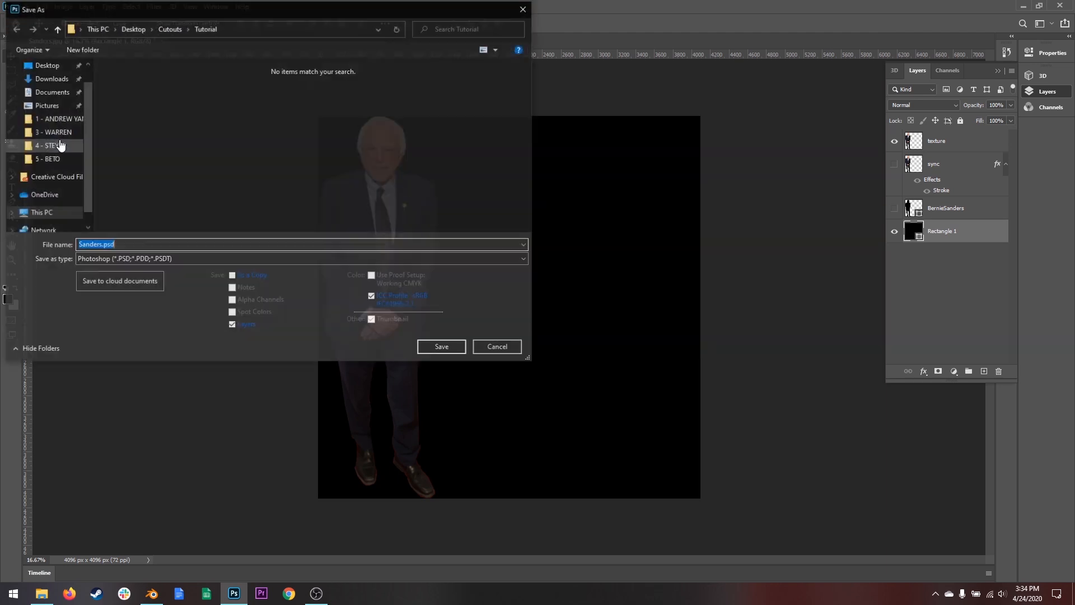
left_click(99, 244)
type("-texture")
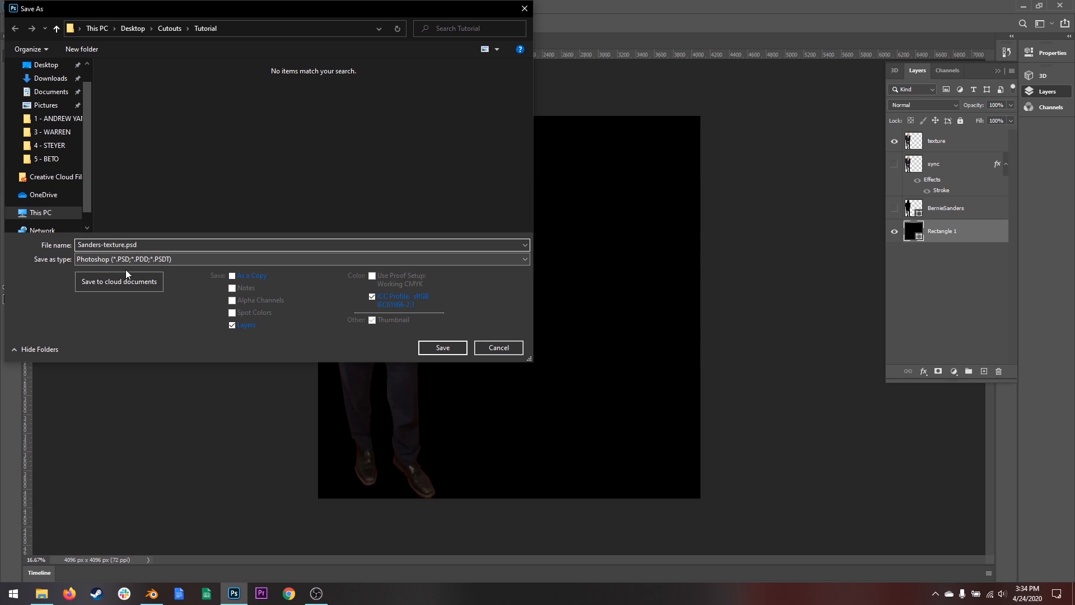
left_click(142, 262)
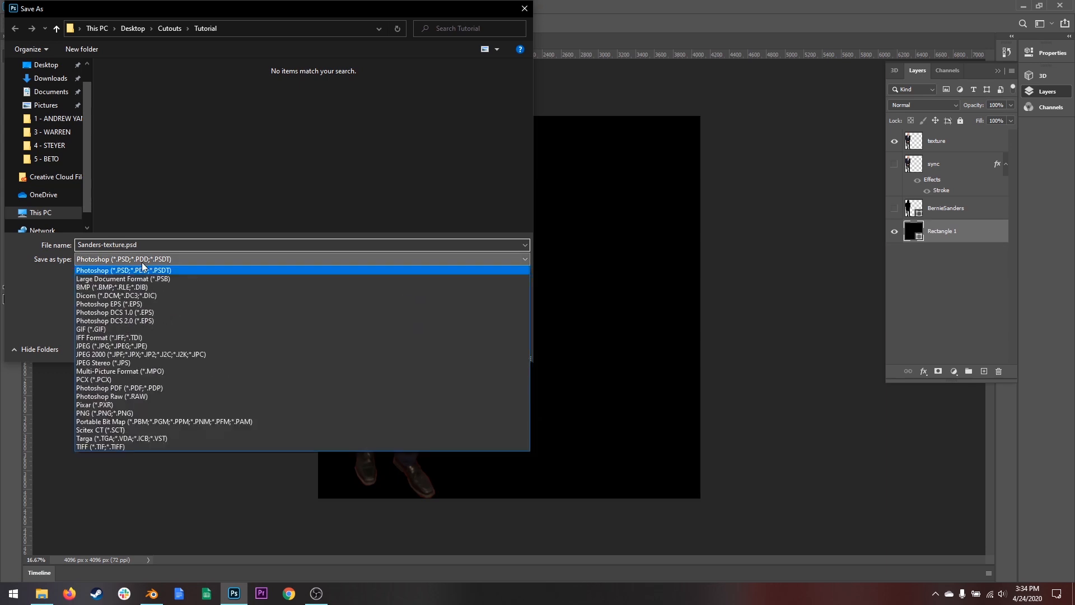
left_click(121, 340)
left_click(130, 263)
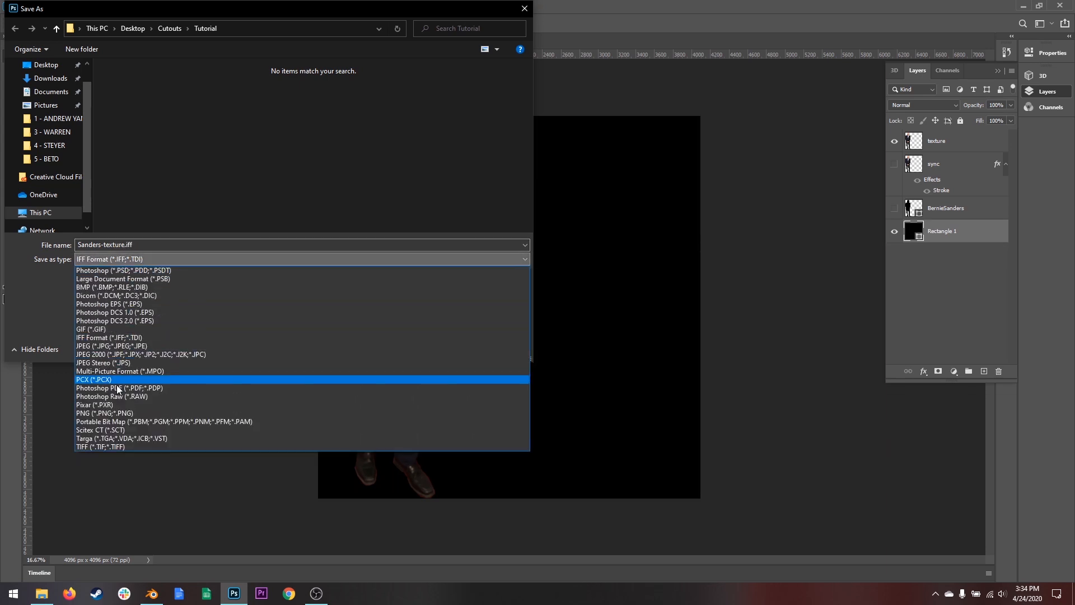
left_click(117, 347)
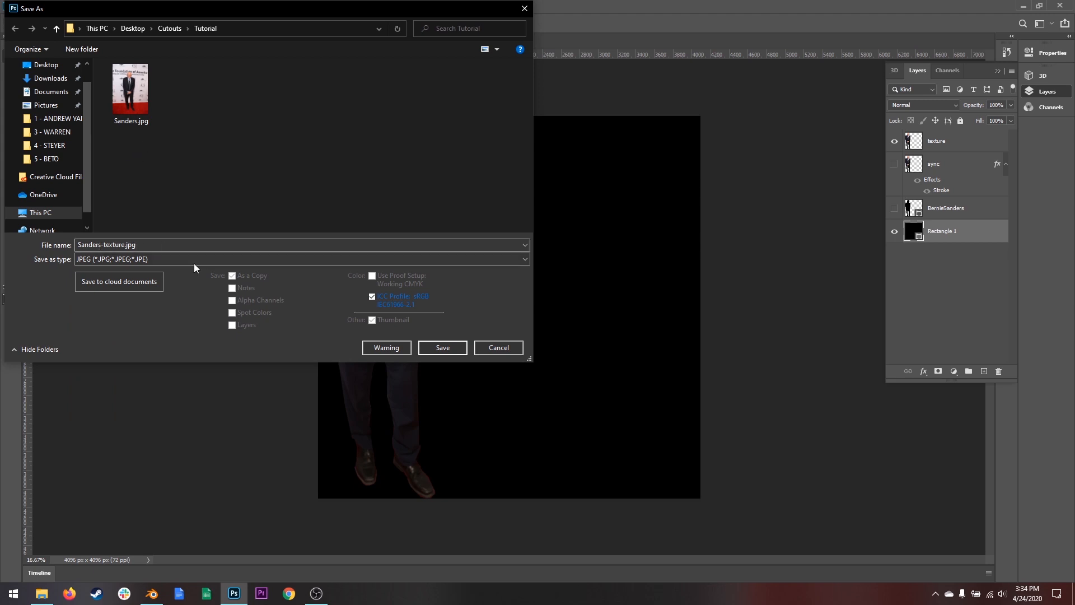
left_click(442, 347)
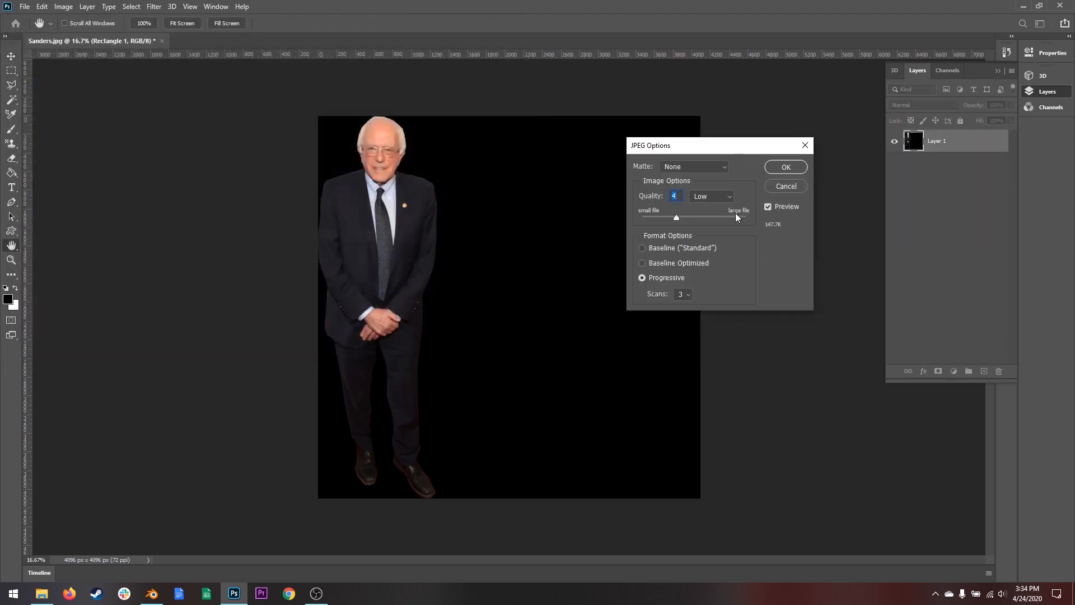
Accept the JPEG options with quality 4 (Low), no matte and Progressive format with 3 scans.
left_click_drag(688, 146, 565, 132)
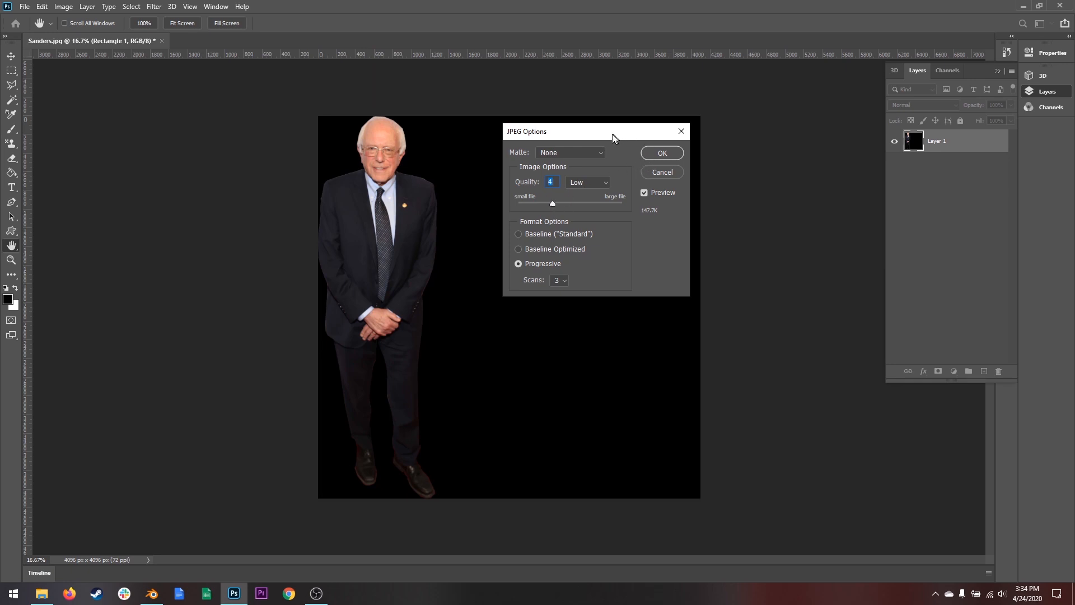
left_click_drag(613, 134, 576, 136)
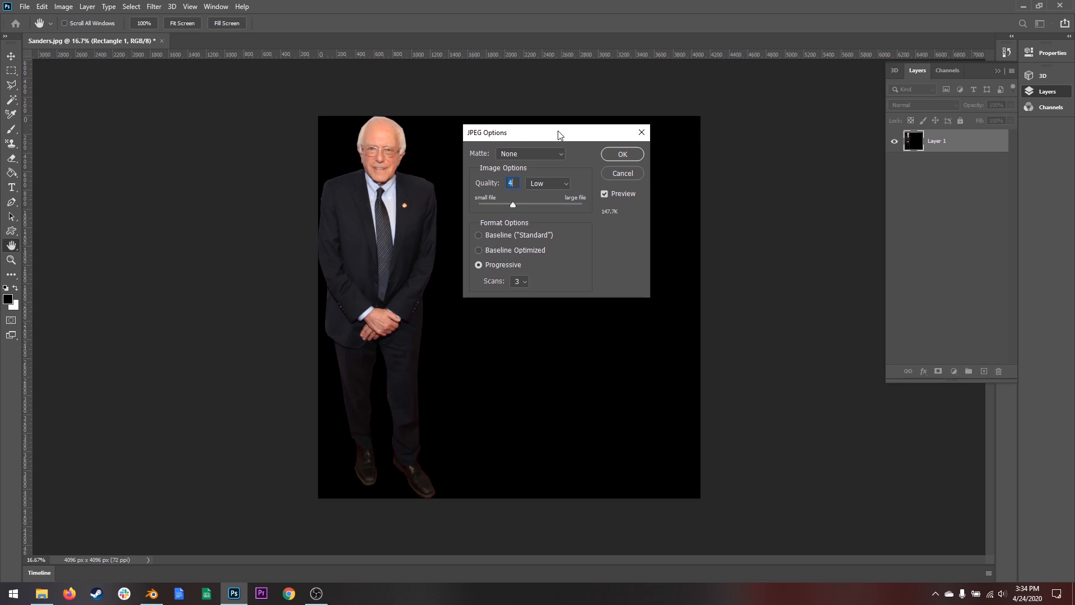
left_click(621, 154)
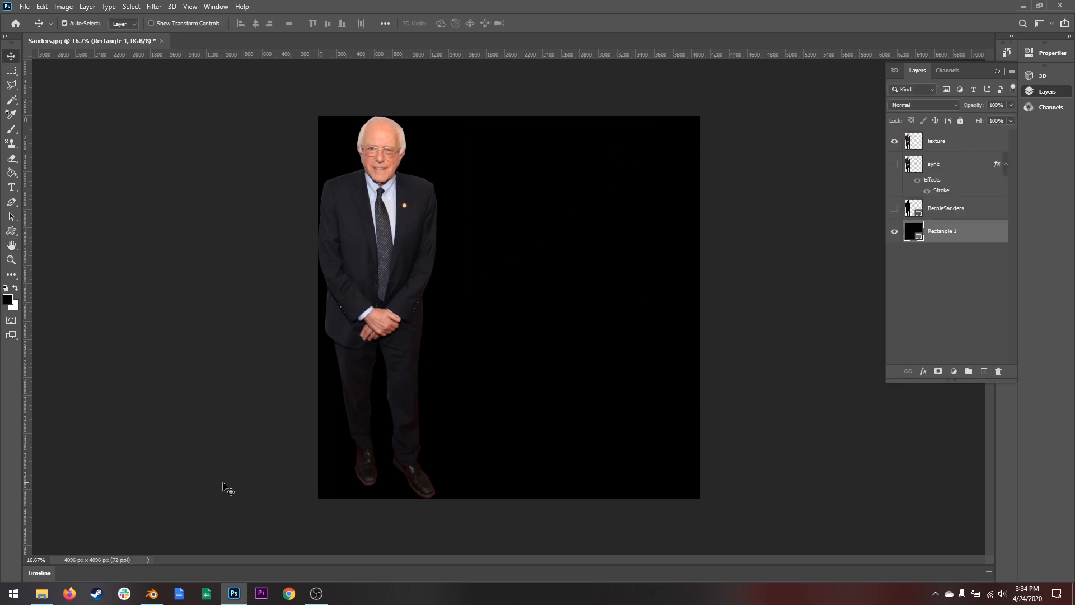
Hide the texture and Rectangle 1 layers, then show and select the green-outlined sync layer.
mouse_move(34, 599)
left_click(894, 141)
left_click(895, 231)
left_click(894, 165)
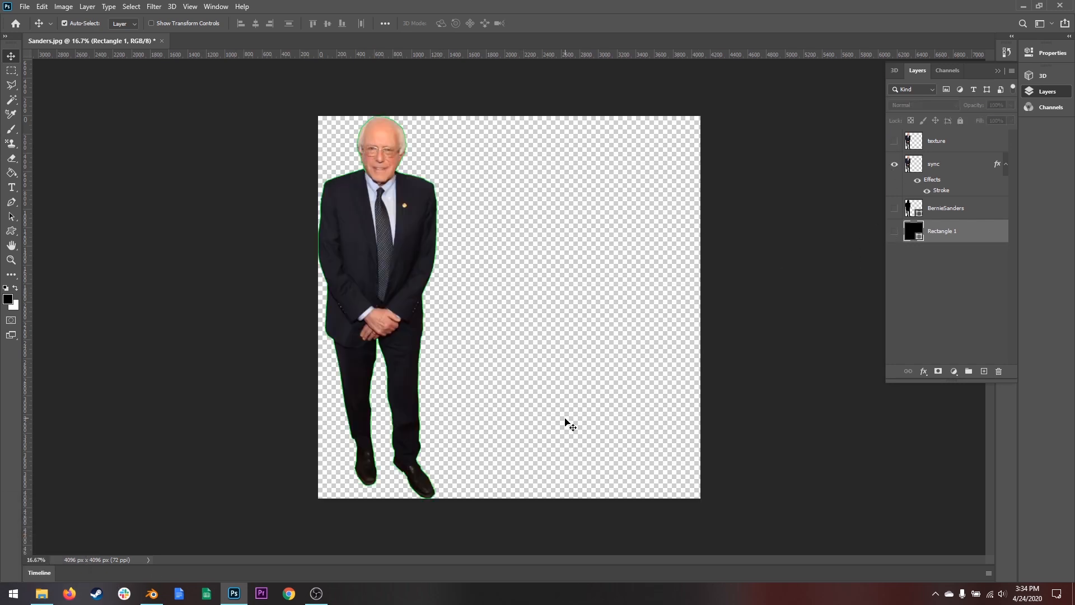
left_click(949, 170)
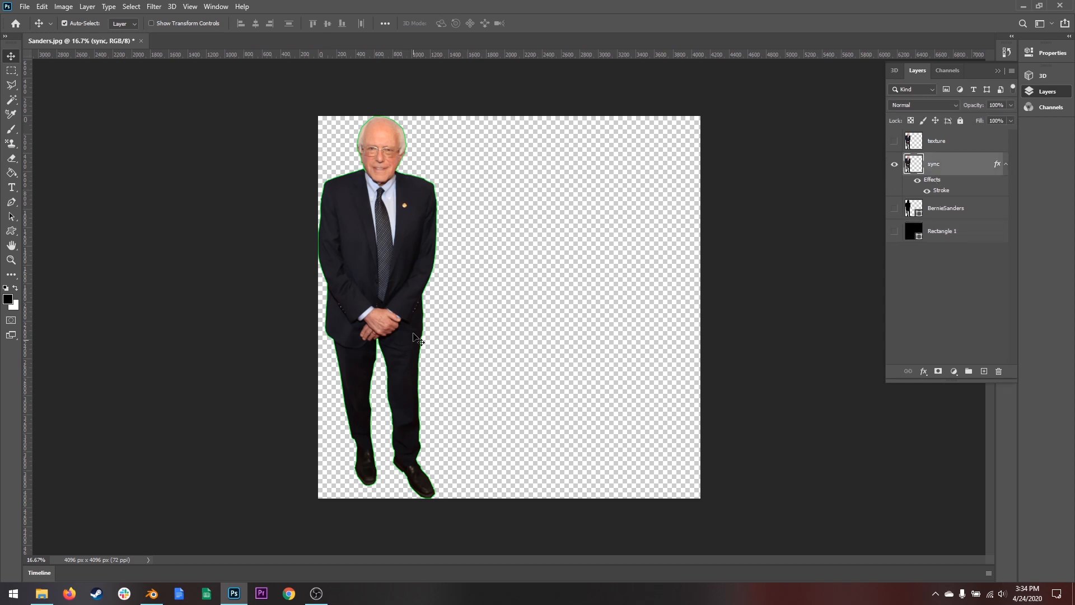
Save the green-outlined sync layer to the Tutorial folder as Sanders-sync.png in PNG format with the smallest file size option.
left_click(26, 8)
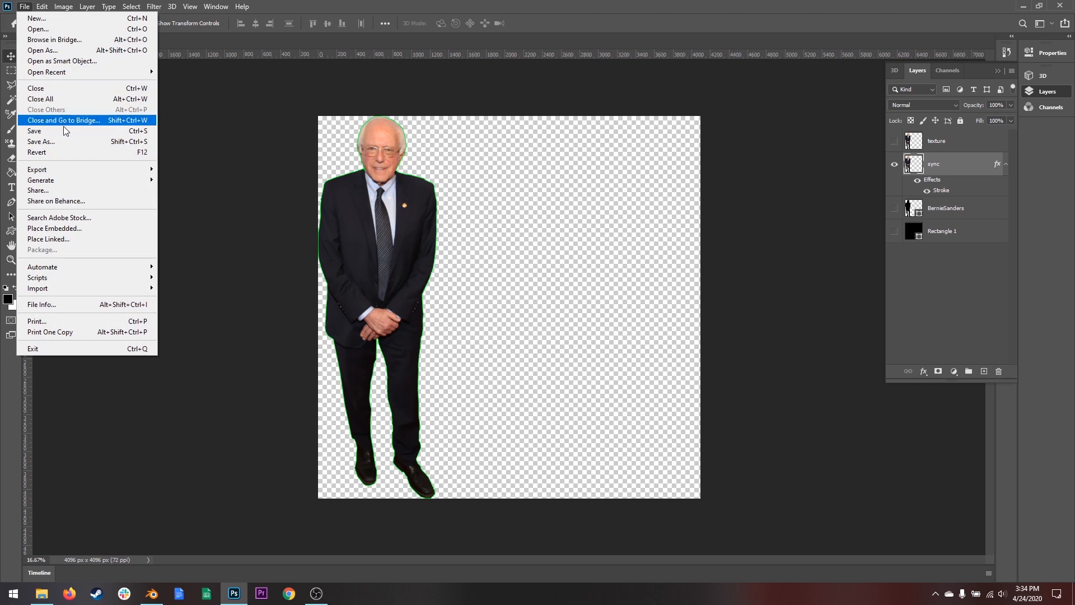
left_click(67, 142)
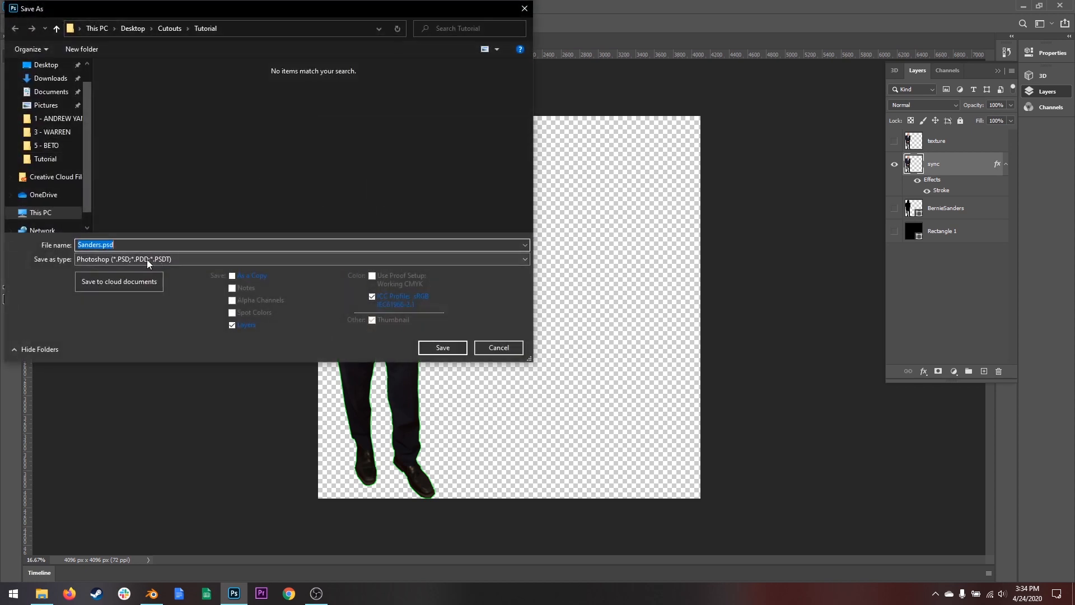
left_click(148, 260)
left_click(108, 413)
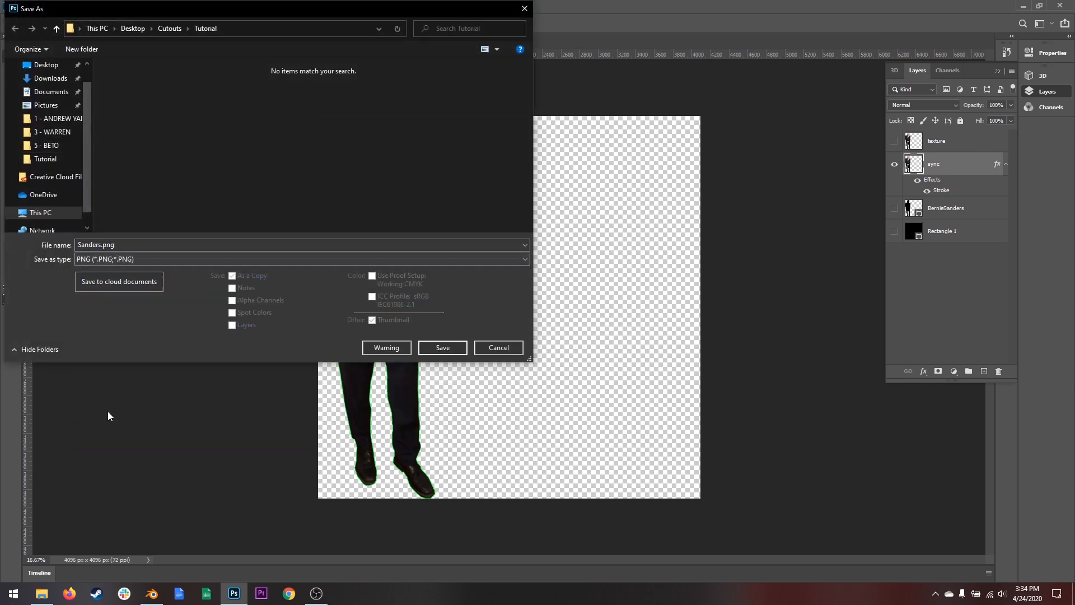
double_click(102, 244)
left_click(101, 245)
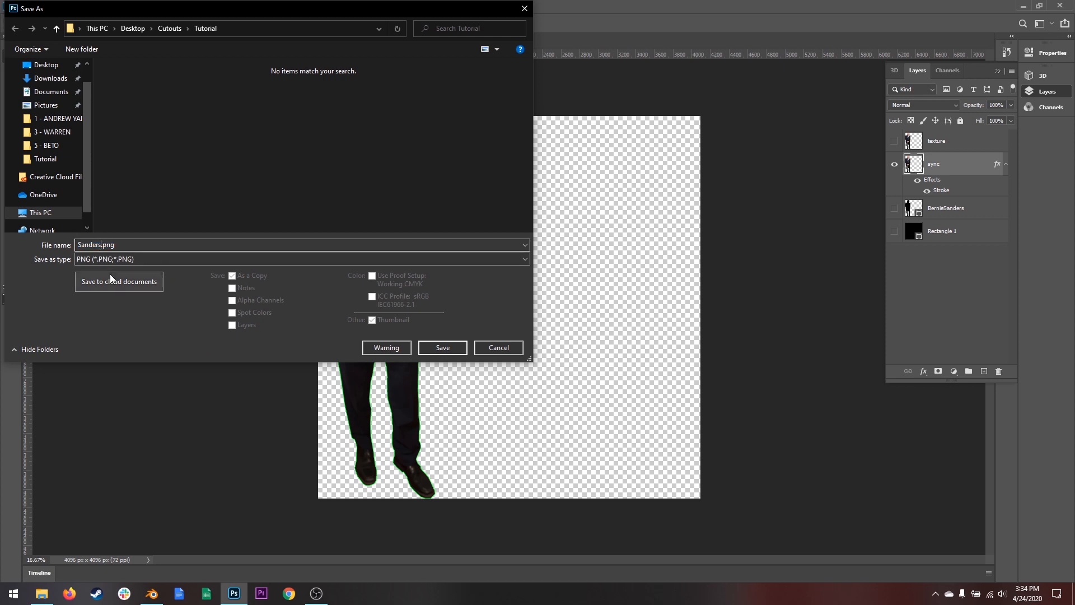
type("-sync")
left_click(439, 346)
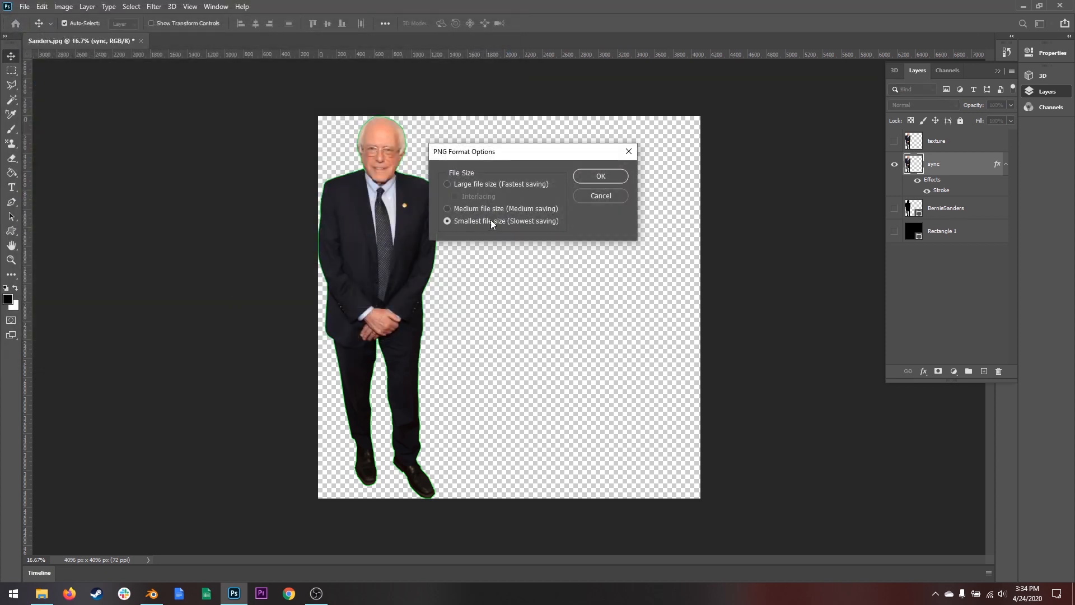
left_click(601, 177)
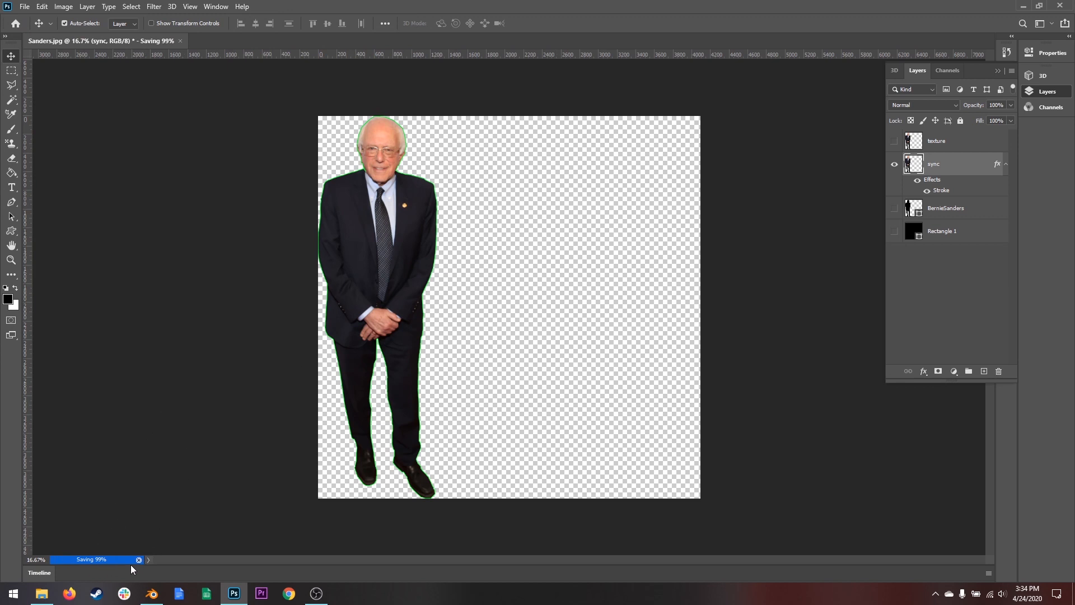
Switch to Blender and delete the default camera, cube and light from the scene.
mouse_move(151, 595)
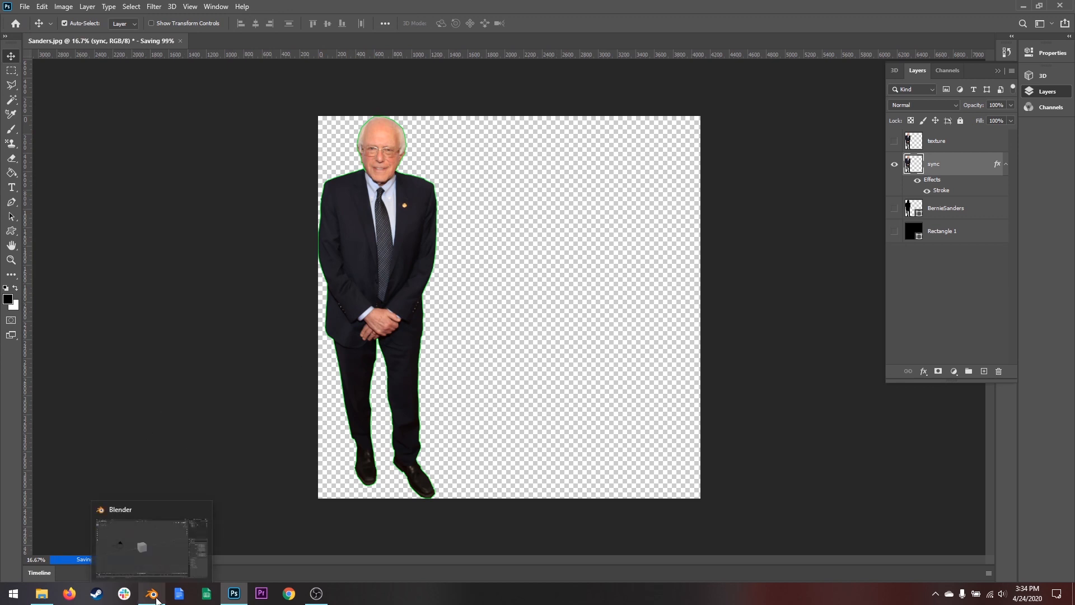
left_click(157, 598)
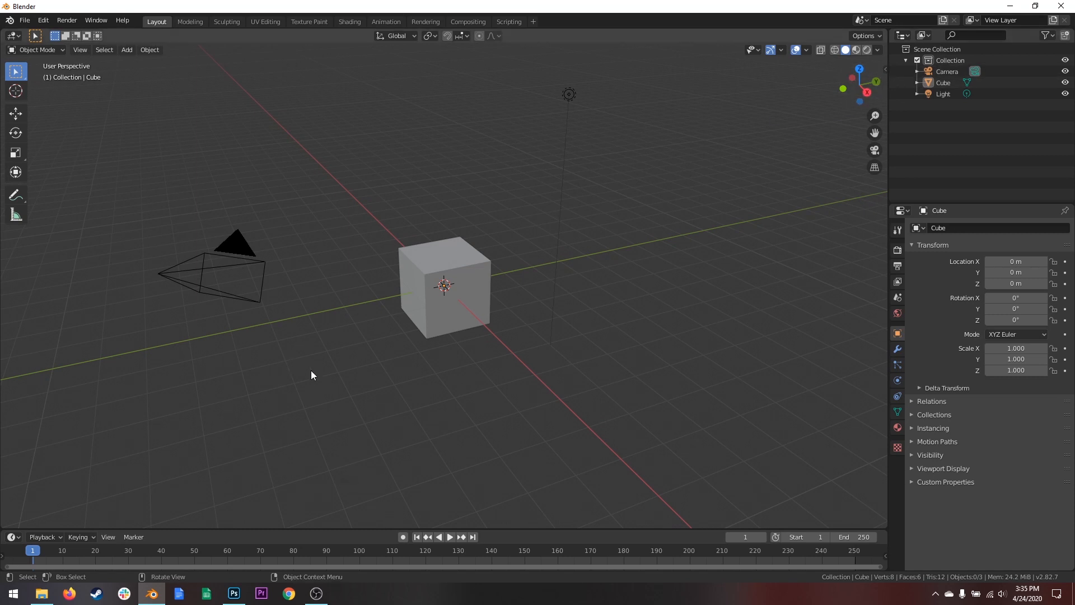
left_click(467, 390)
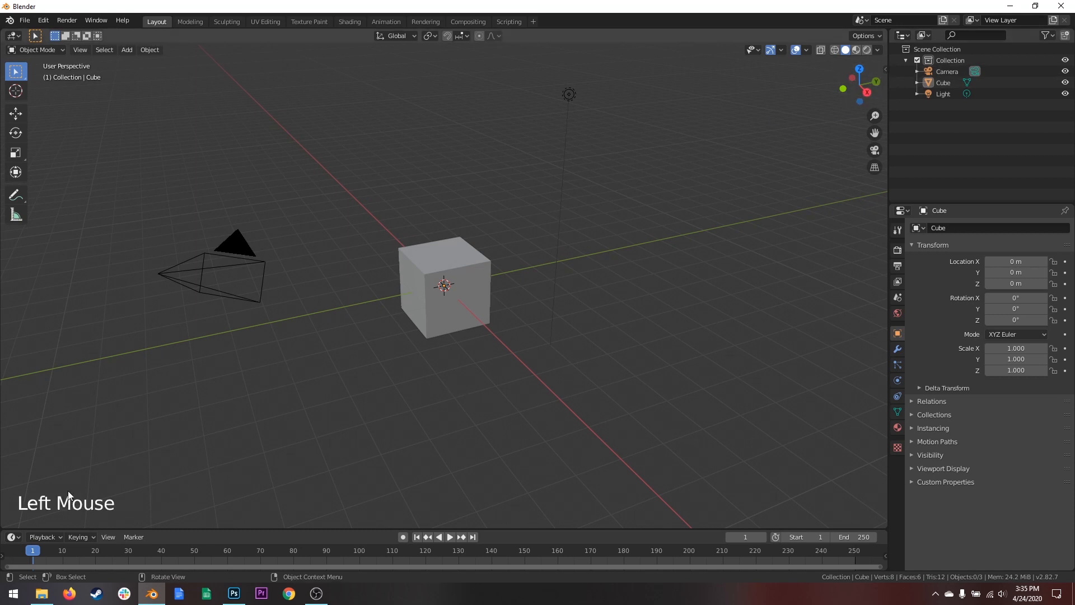
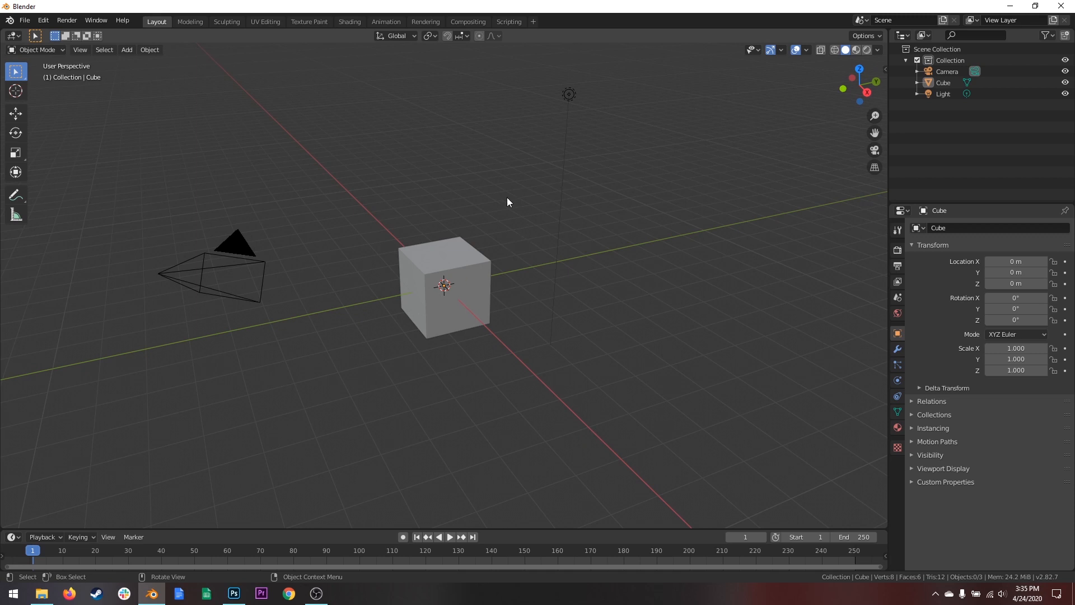
key("a")
key("x")
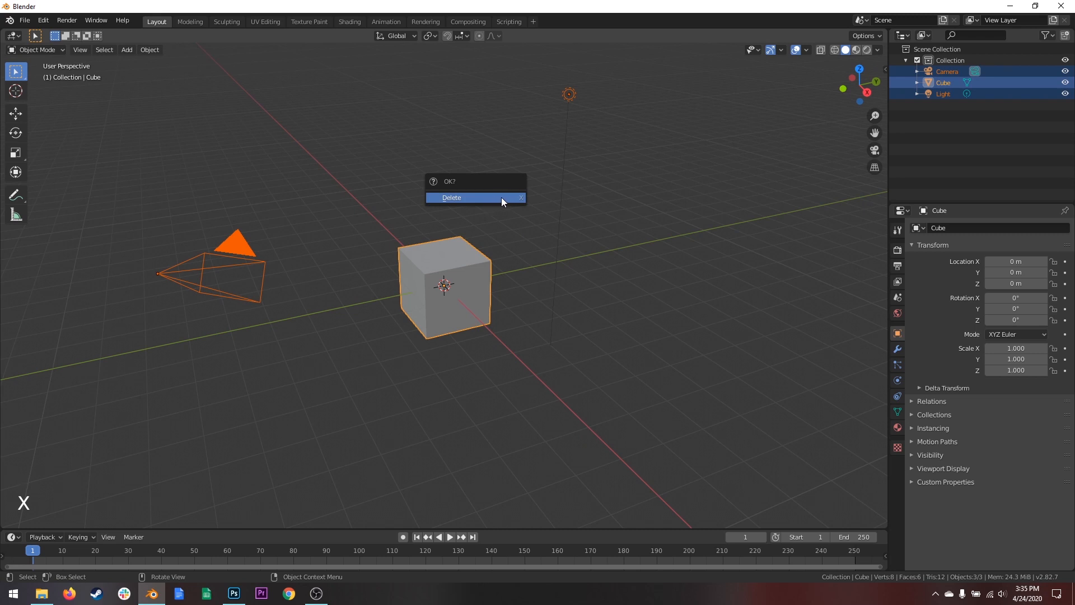
left_click(489, 197)
middle_click_drag(439, 274, 498, 278)
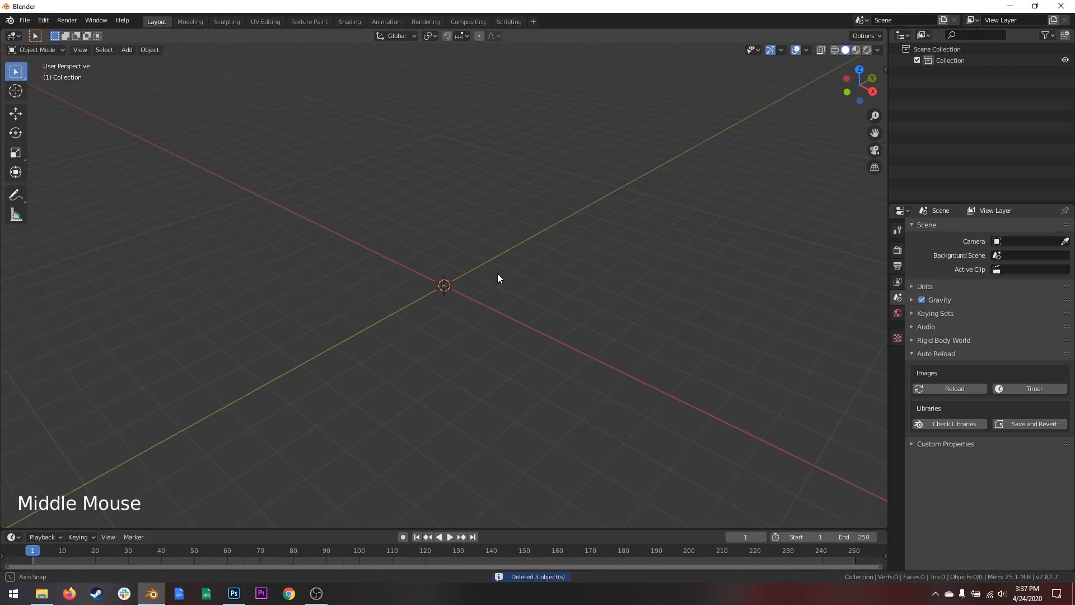
Import Sanders-shape.svg from the Cutouts\Tutorial folder as Scalable Vector Graphics.
left_click(26, 21)
mouse_move(77, 170)
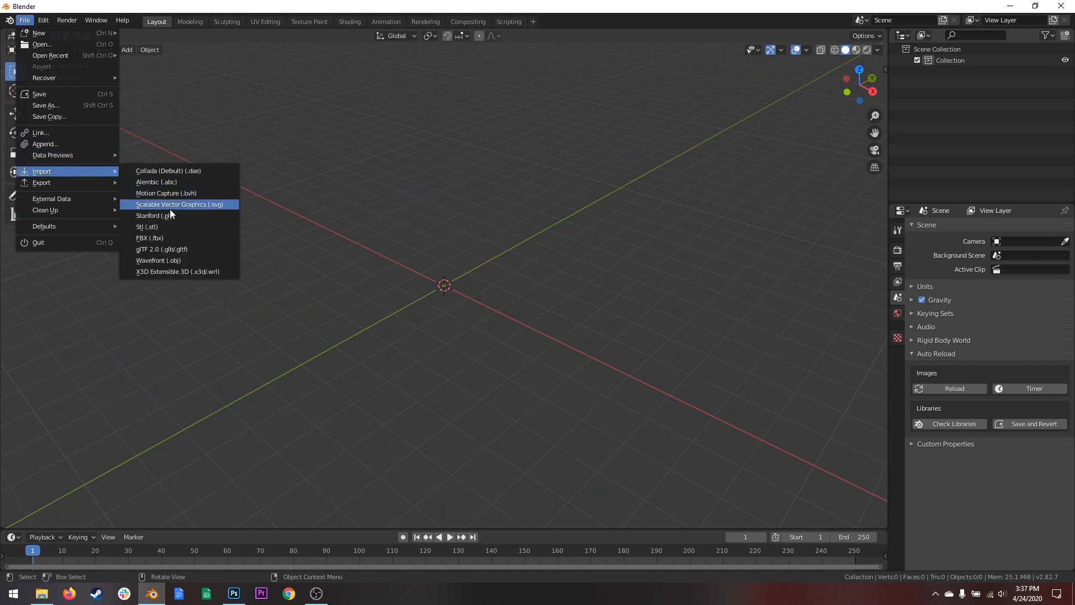
left_click(224, 204)
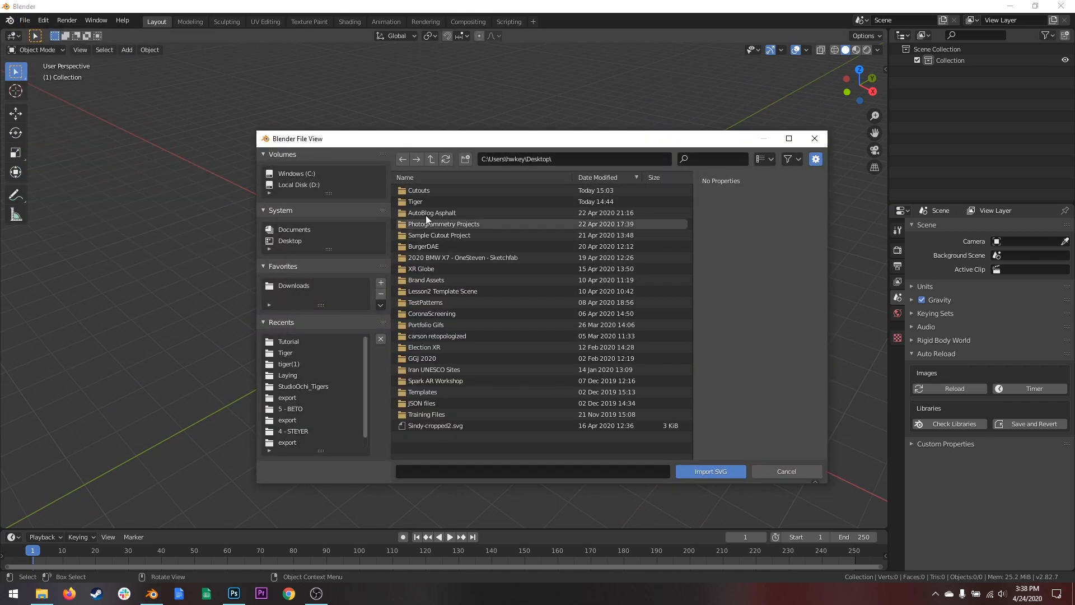
double_click(434, 191)
double_click(431, 191)
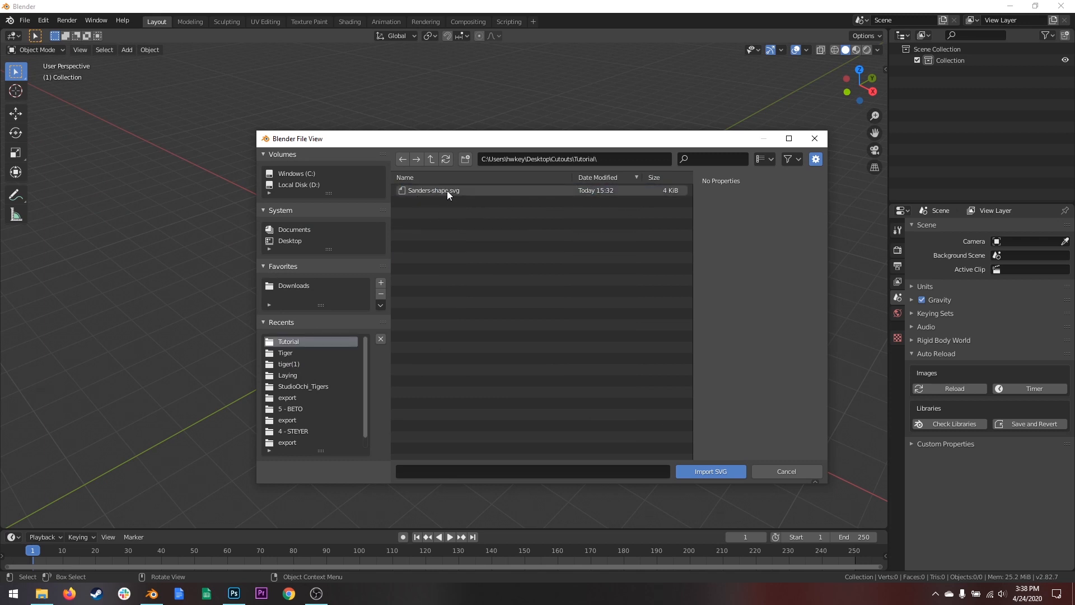
double_click(462, 190)
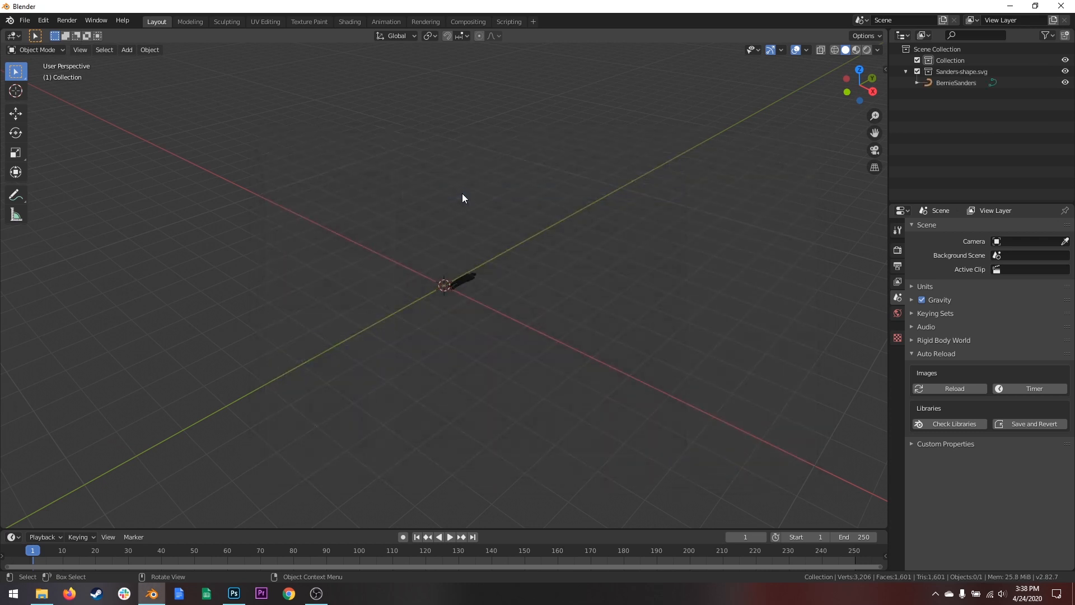
Examine the imported silhouette's size, orientation and position relative to the world origin.
scroll(487, 245, "up", 6)
middle_click_drag(488, 246, 561, 304)
scroll(522, 229, "up", 2)
middle_click_drag(522, 228, 473, 300, "shift")
middle_click_drag(468, 255, 492, 260)
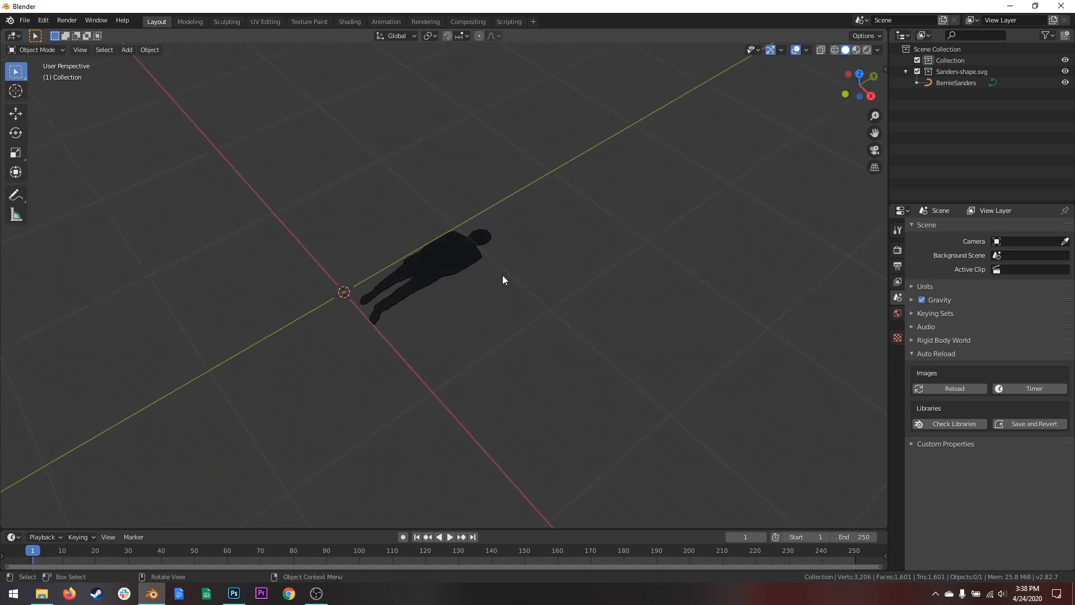
mouse_move(503, 280)
middle_mouse_down()
mouse_move(530, 283)
mouse_move(503, 278)
middle_mouse_up()
scroll(527, 280, "up", 2)
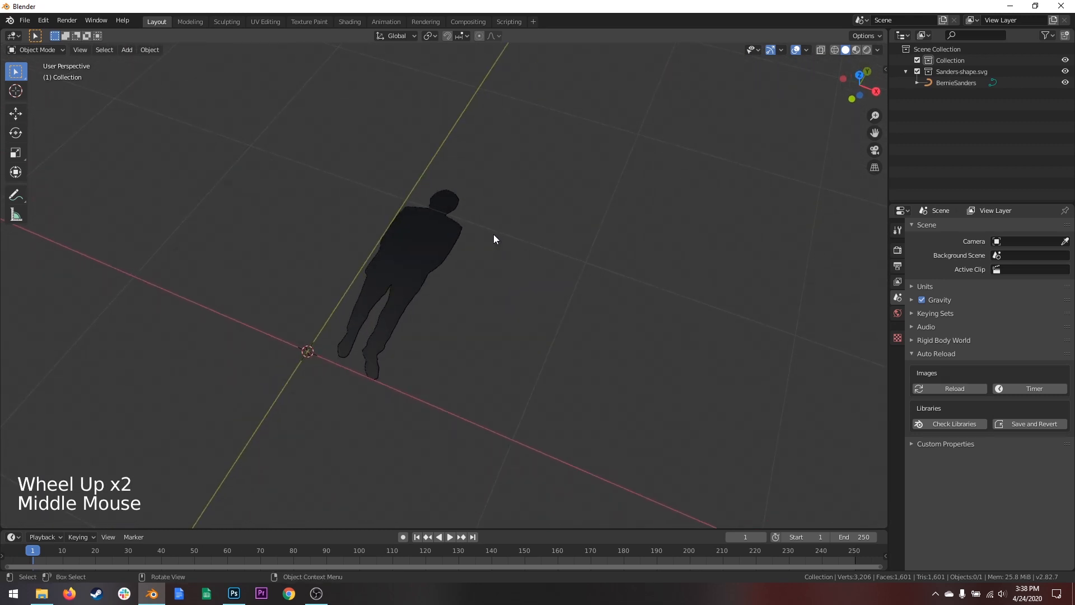
middle_click_drag(493, 239, 473, 276)
scroll(480, 278, "down", 1)
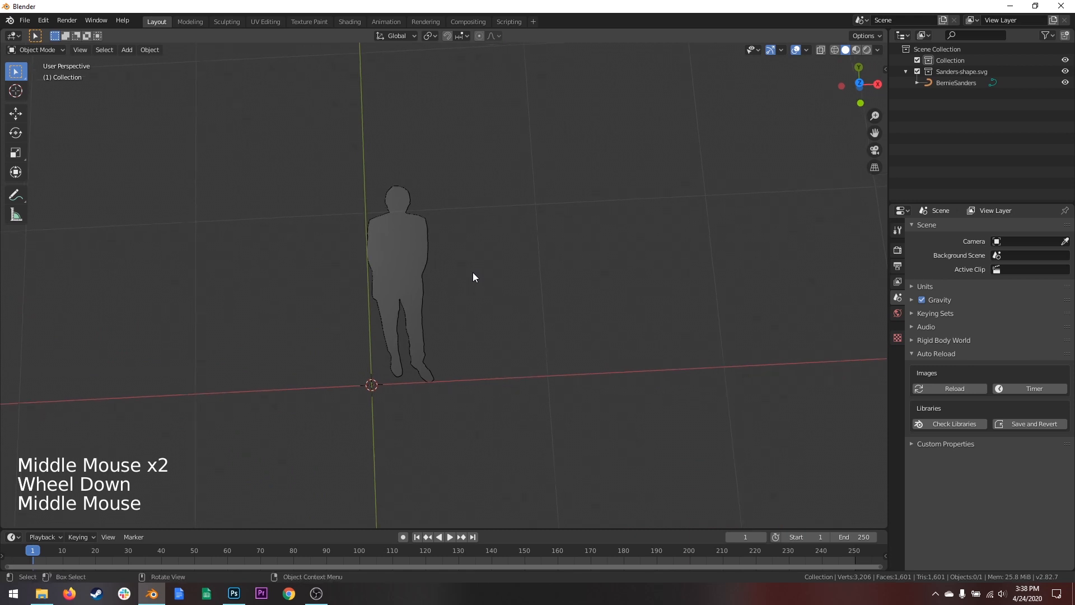
scroll(445, 218, "down", 1)
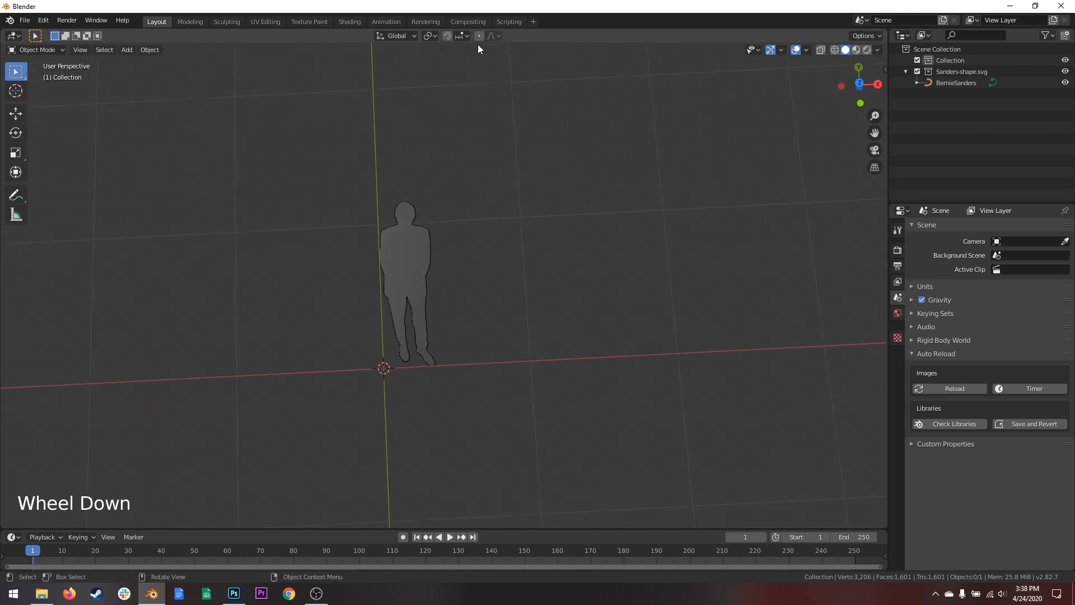
scroll(434, 207, "down", 4)
scroll(459, 211, "up", 5)
middle_click_drag(442, 257, 416, 258)
scroll(435, 257, "up", 1)
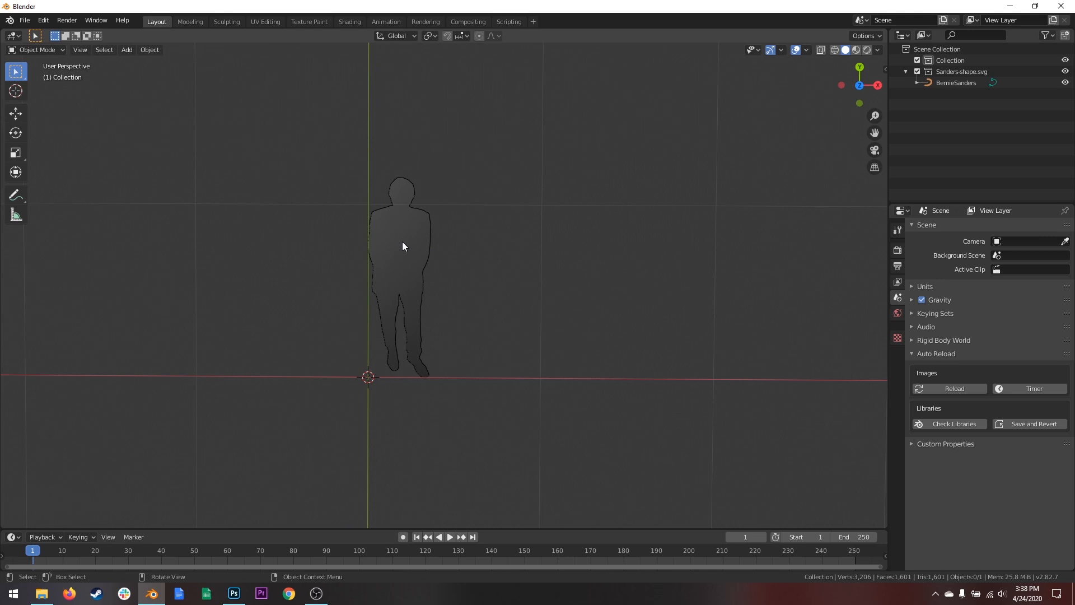
Select the imported silhouette curve and convert it to a mesh.
left_click(403, 243)
key("s")
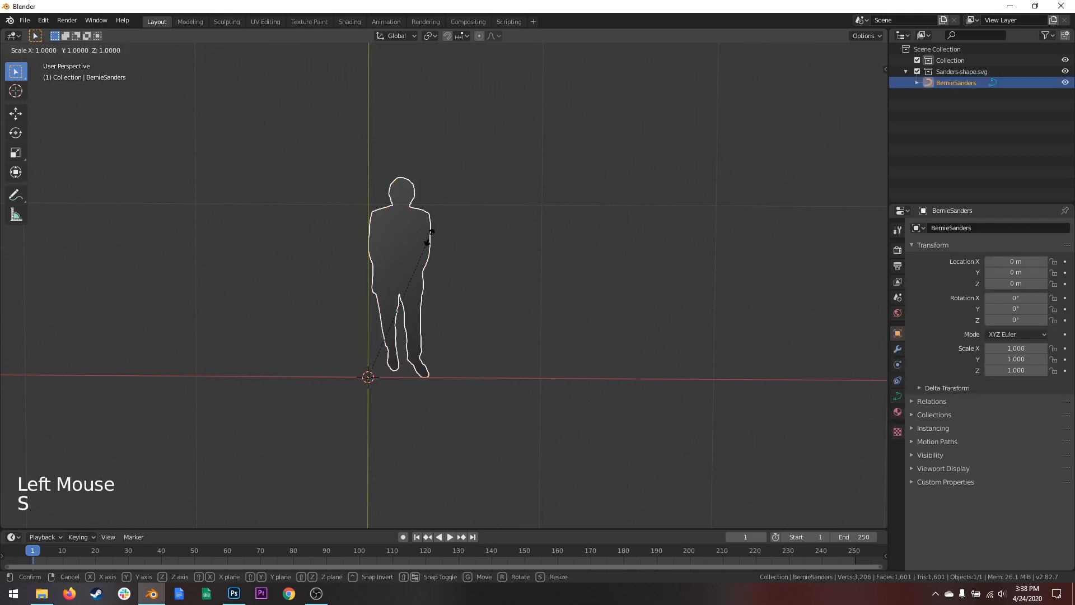
right_click(449, 238)
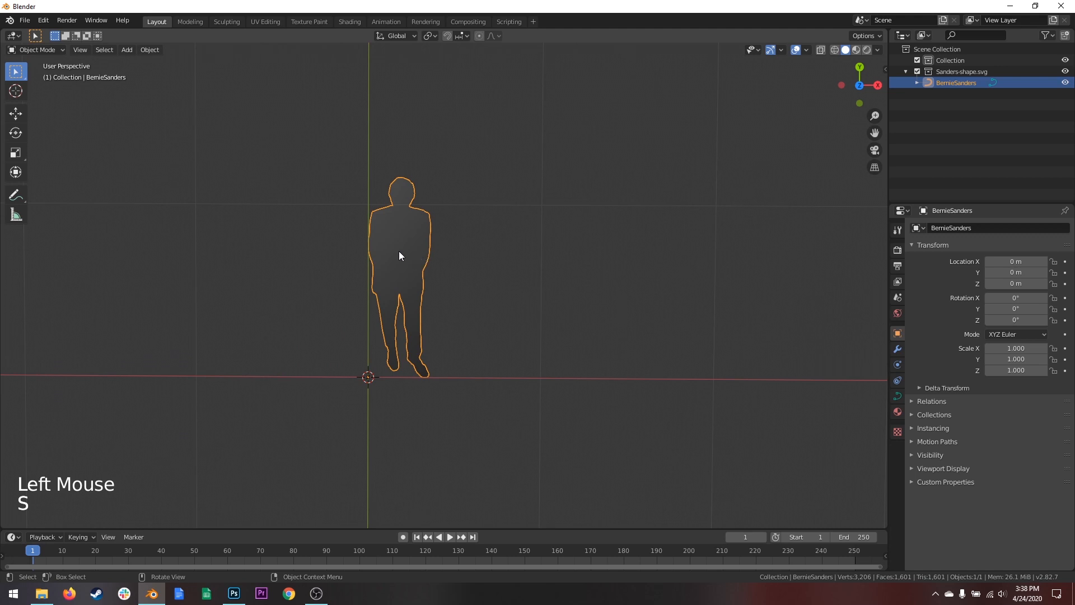
mouse_move(408, 250)
middle_mouse_down()
mouse_move(421, 224)
mouse_move(416, 239)
middle_mouse_up()
right_click(408, 233)
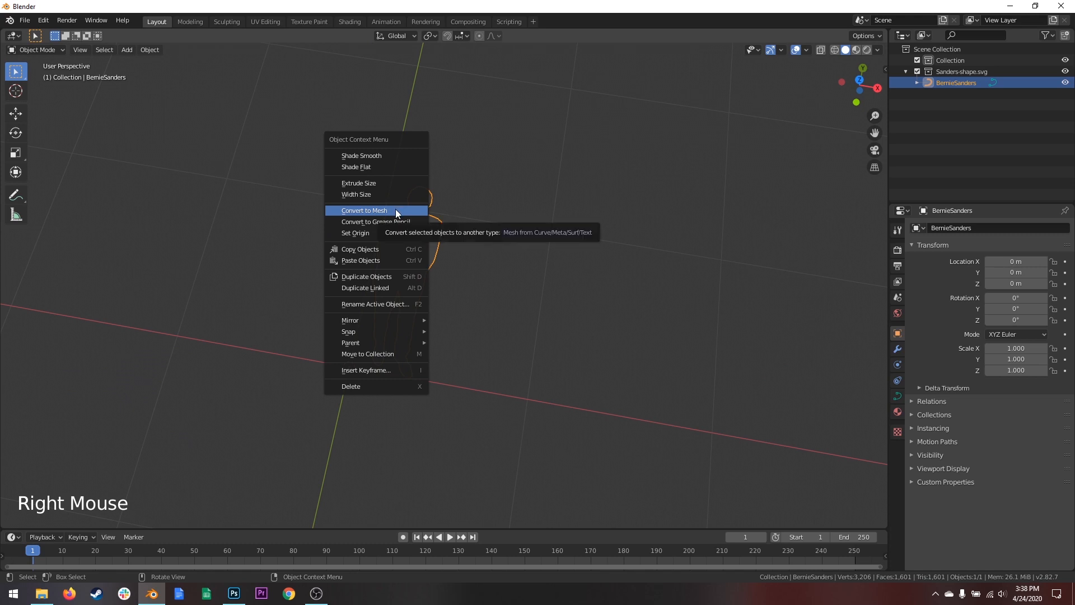
left_click(395, 210)
scroll(409, 251, "up", 2)
scroll(408, 252, "up", 2)
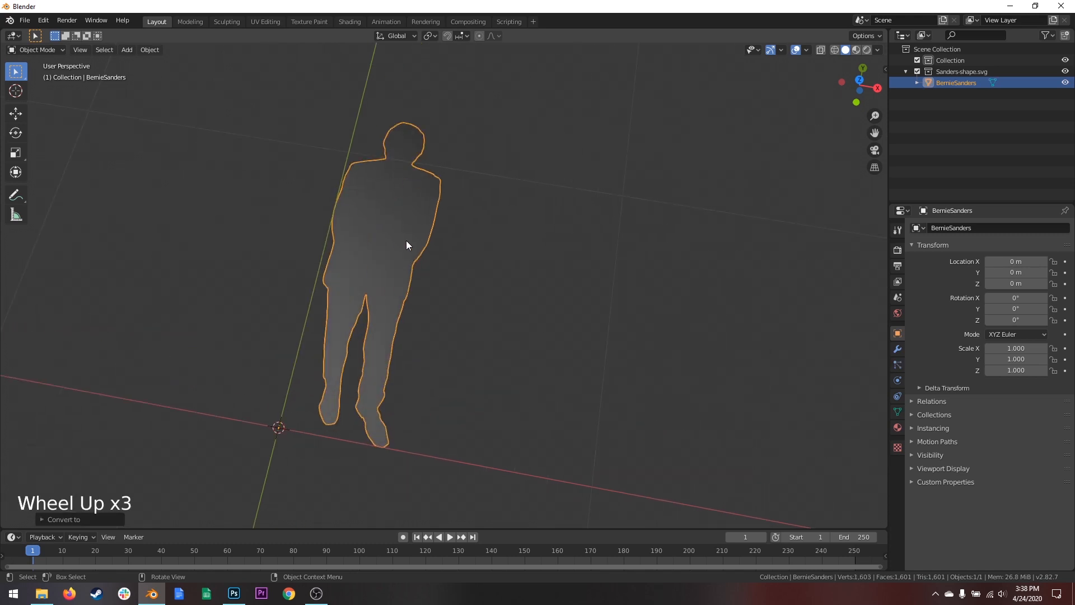
scroll(406, 240, "down", 3)
scroll(405, 255, "up", 1)
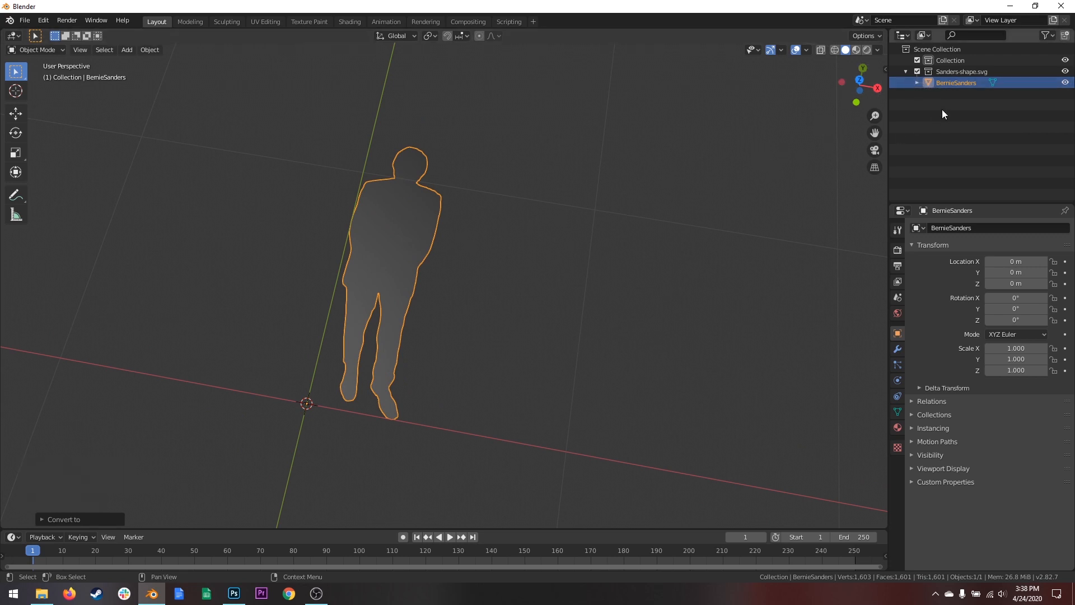
middle_click_drag(441, 274, 482, 264)
scroll(479, 264, "up", 1)
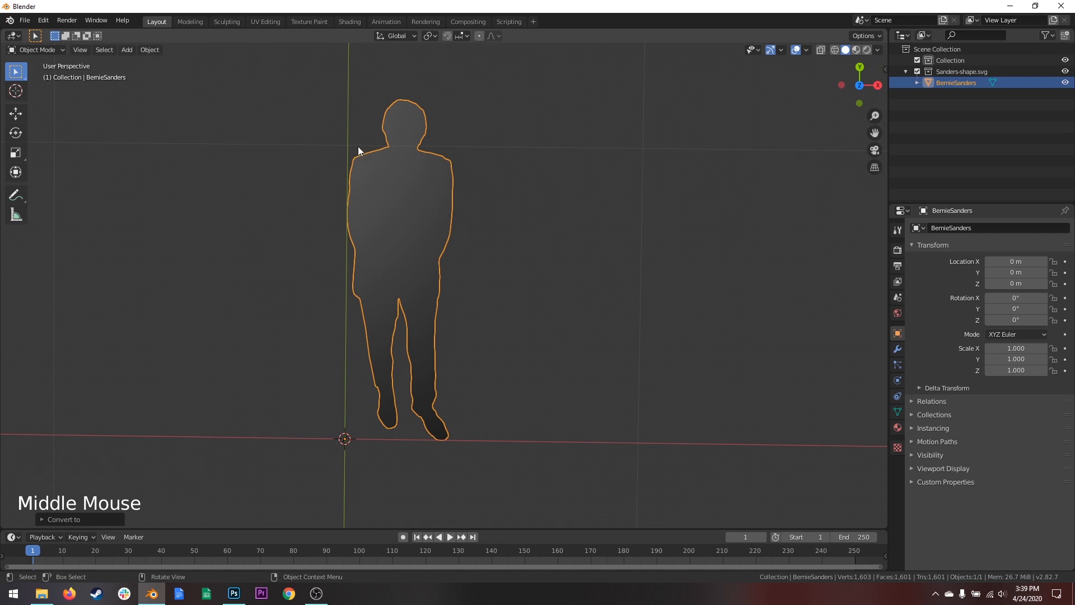
Scale the BernieSanders silhouette down uniformly to about 0.863 and apply all transforms.
key("s")
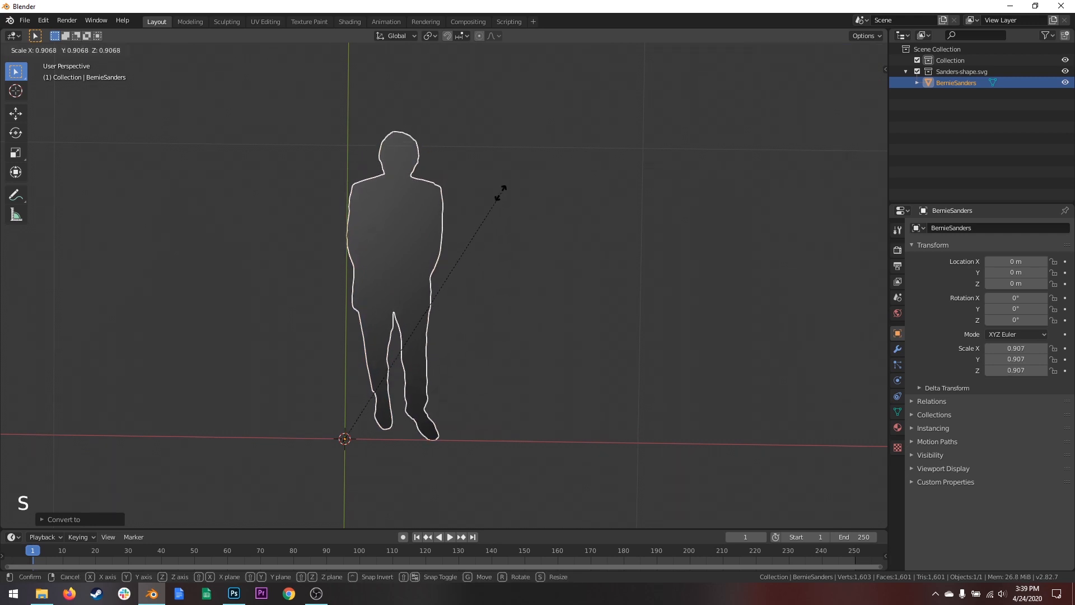
left_click(491, 203)
middle_click_drag(492, 203, 483, 219)
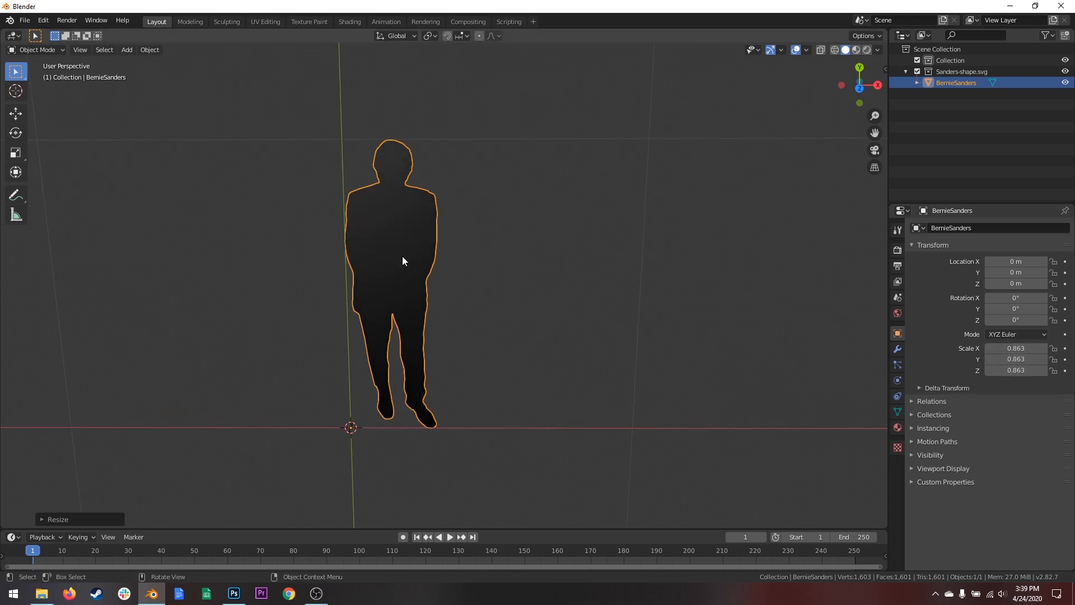
middle_click_drag(410, 257, 409, 244)
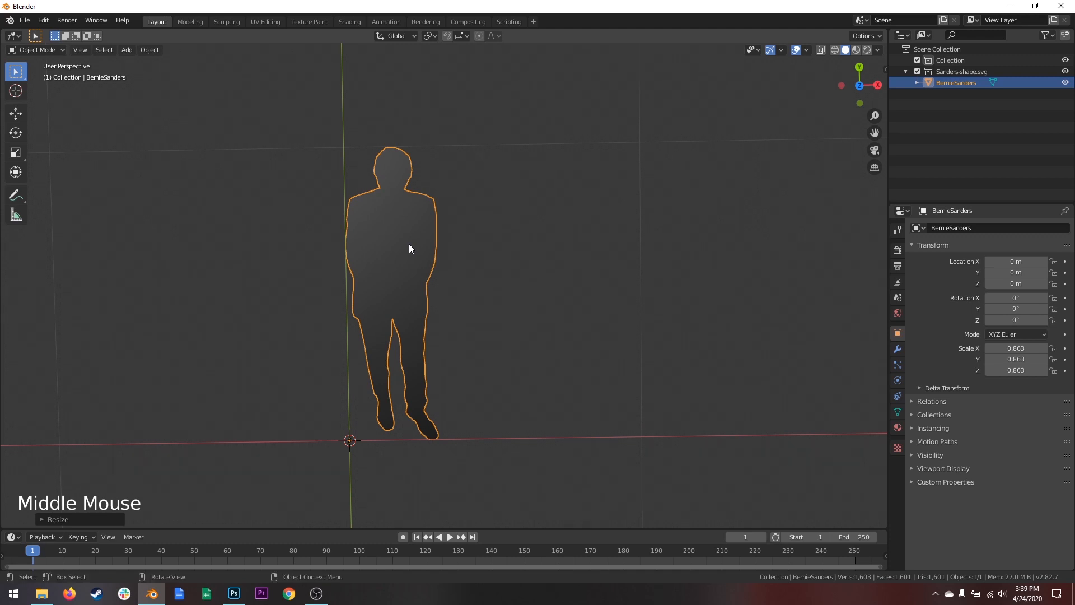
key("ctrl+a")
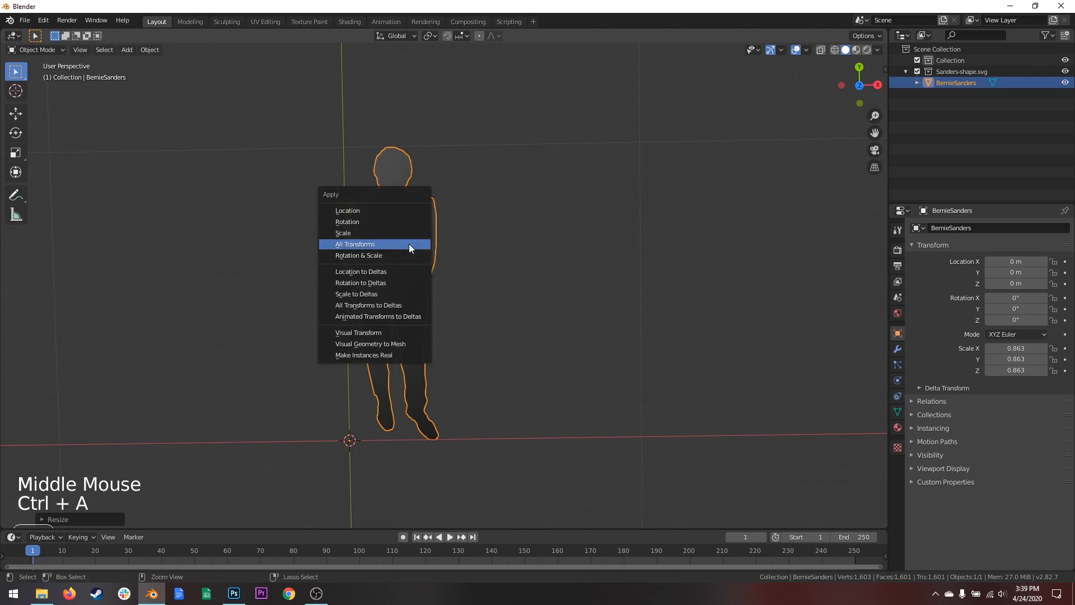
left_click(376, 245)
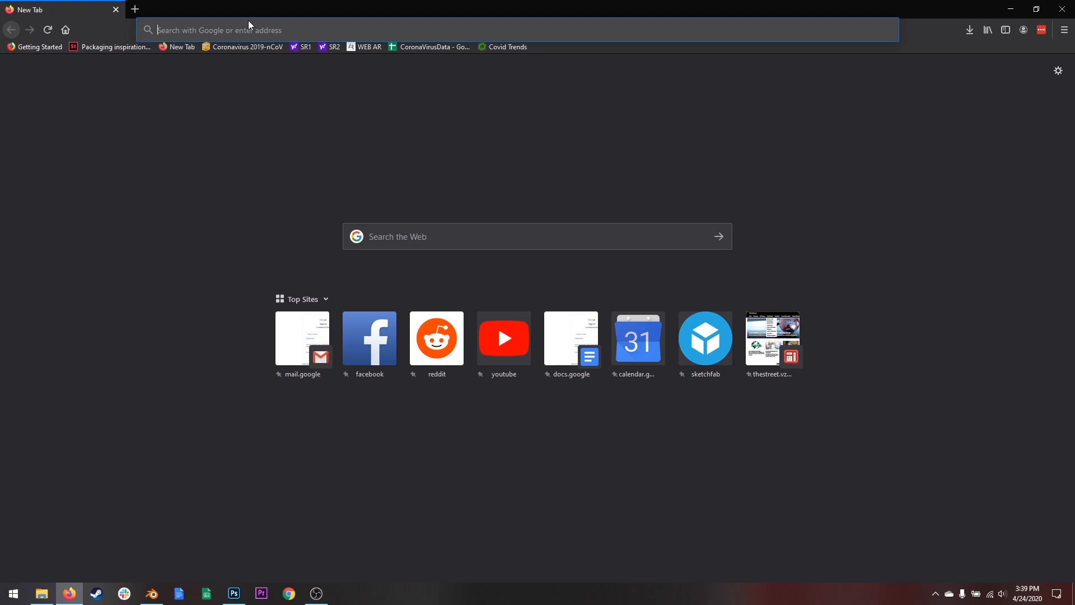
Look up the conversion of 5 foot 8 inches to meters in the Firefox web browser.
type("5 foot ")
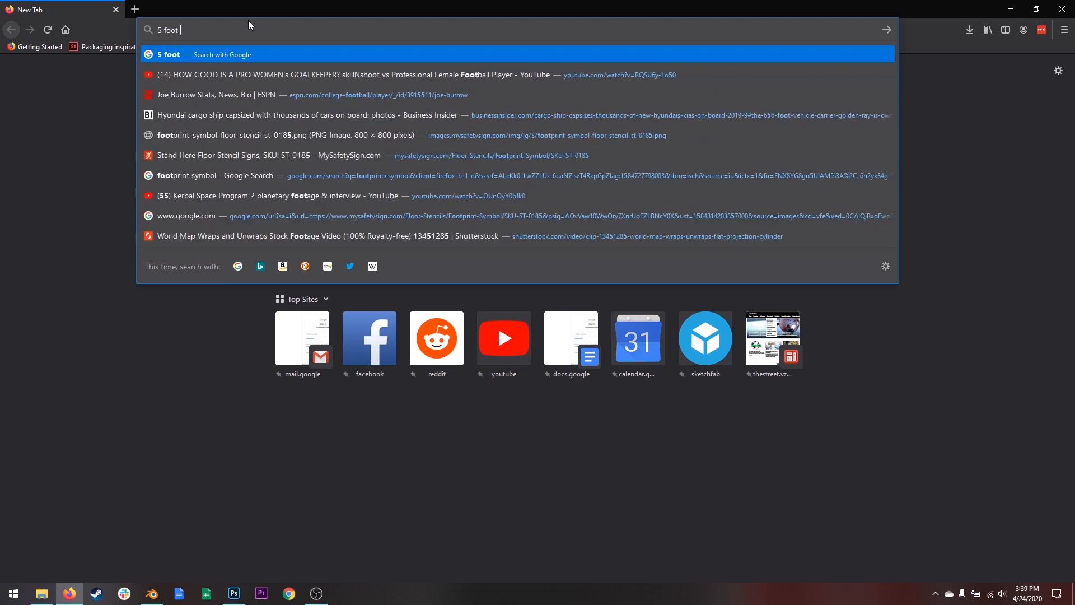
type("8 inches ")
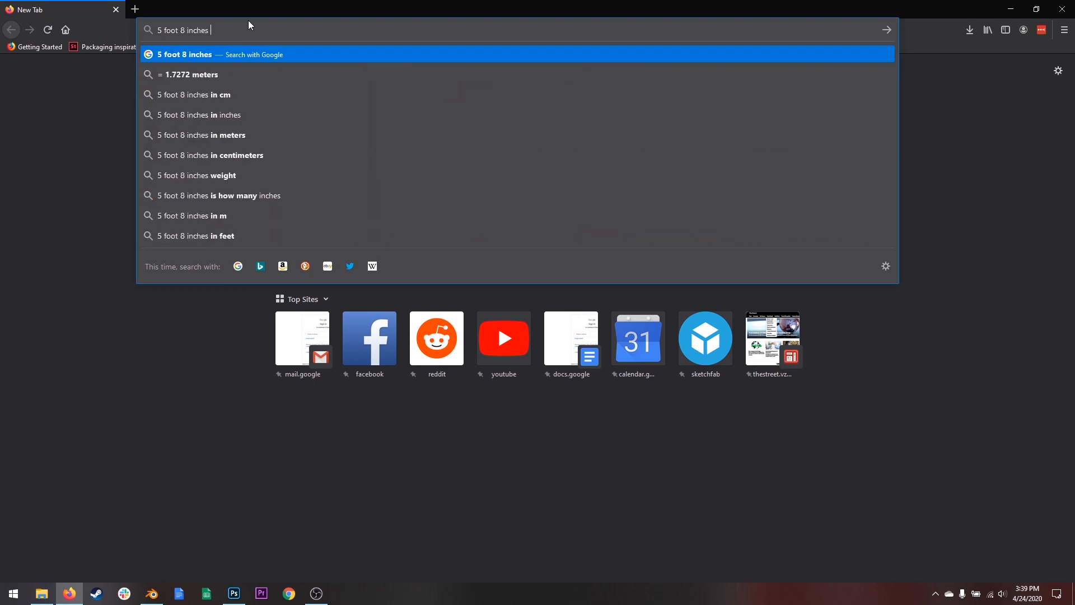
type("to met")
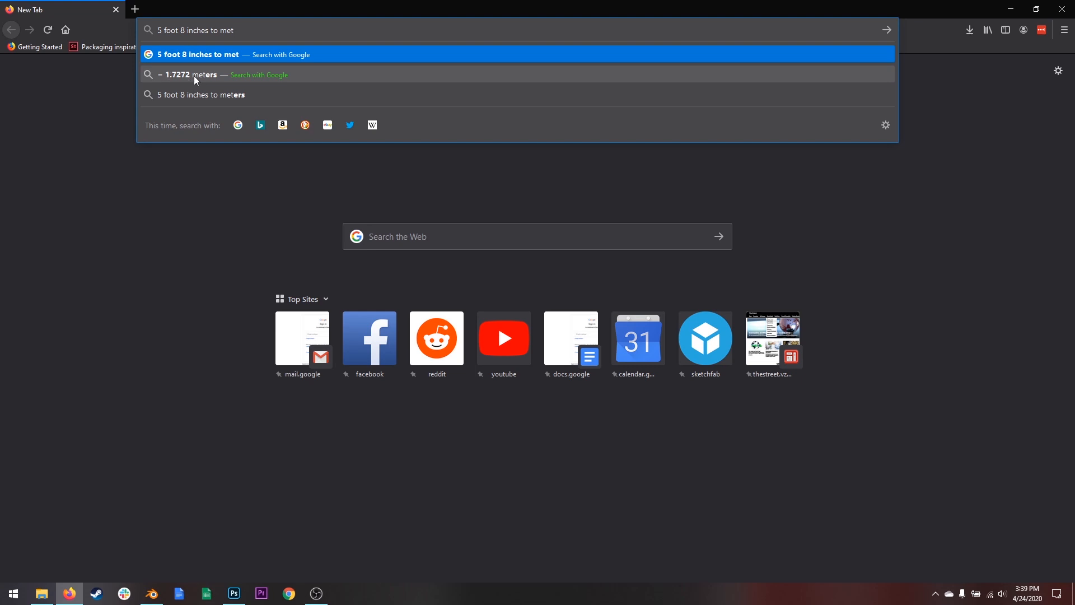
key("Escape")
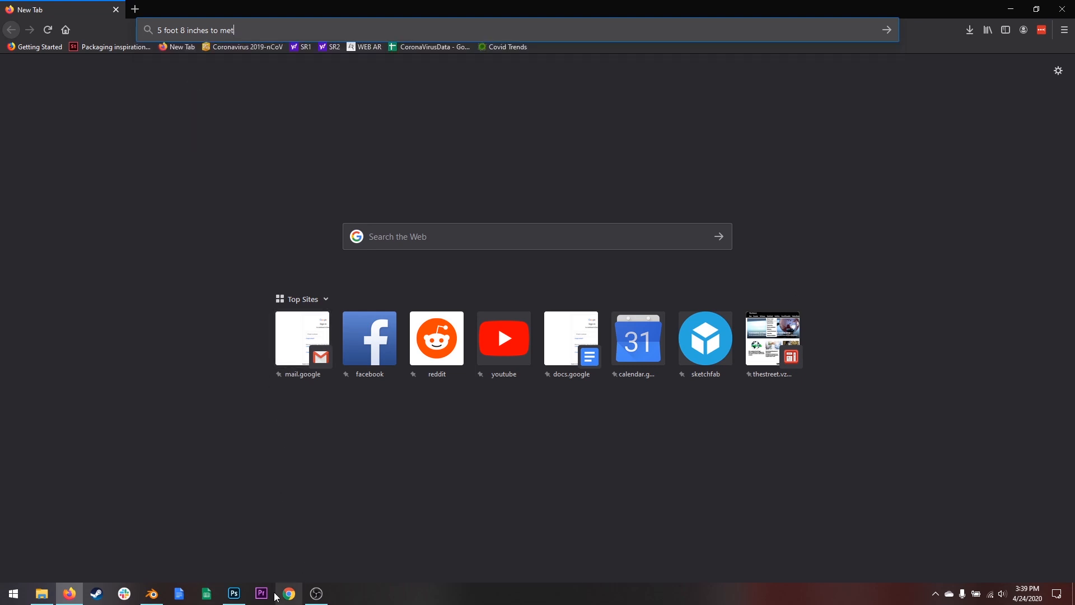
Return to Blender and set the silhouette's X, Y and Z scale to 1.727272.
left_click(152, 593)
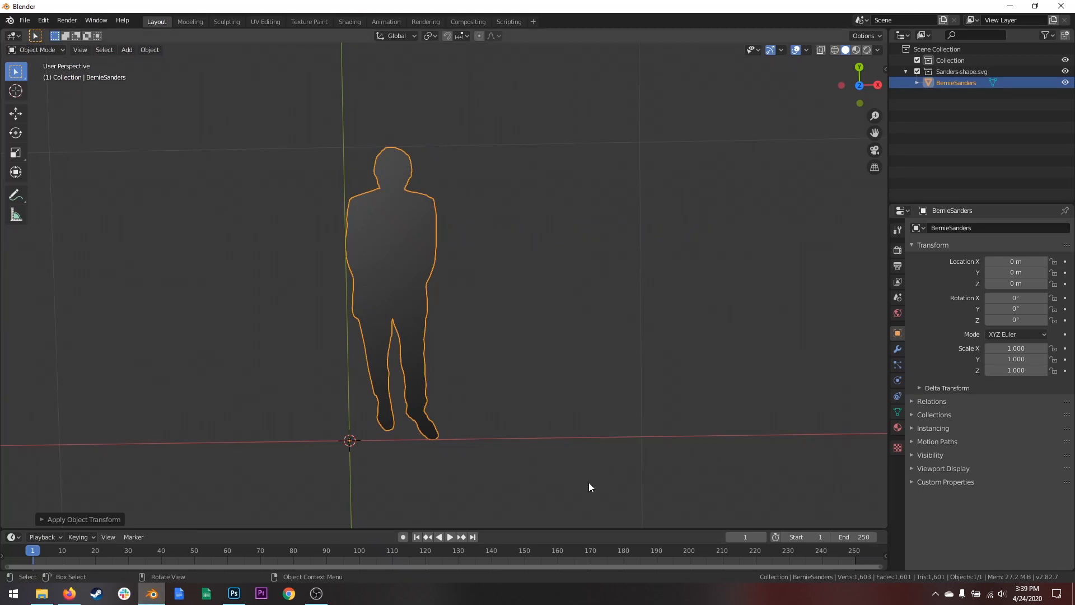
left_click(1025, 349)
type("1")
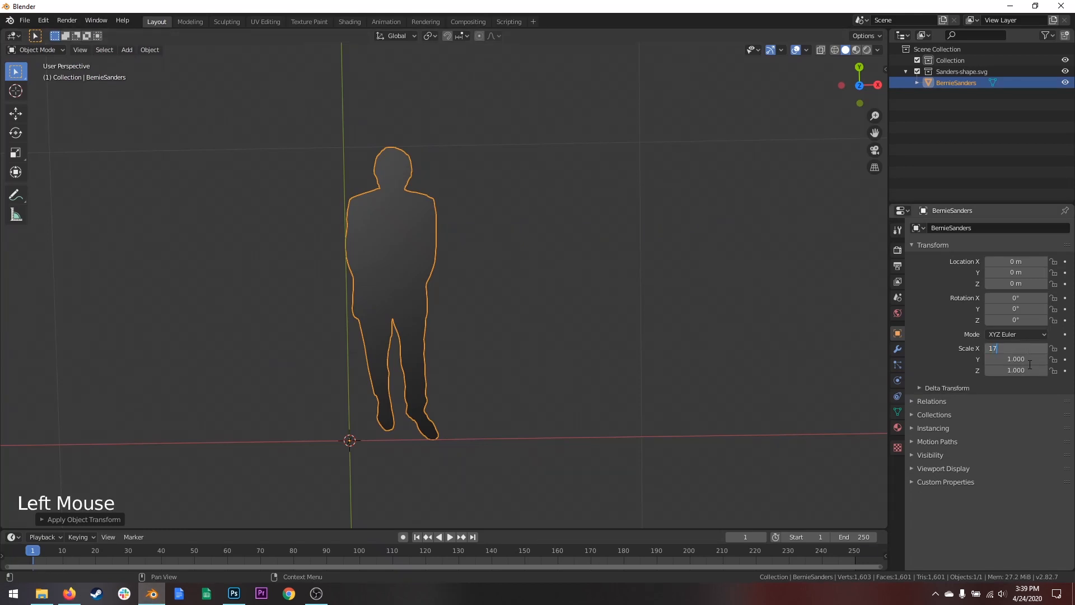
type(".727")
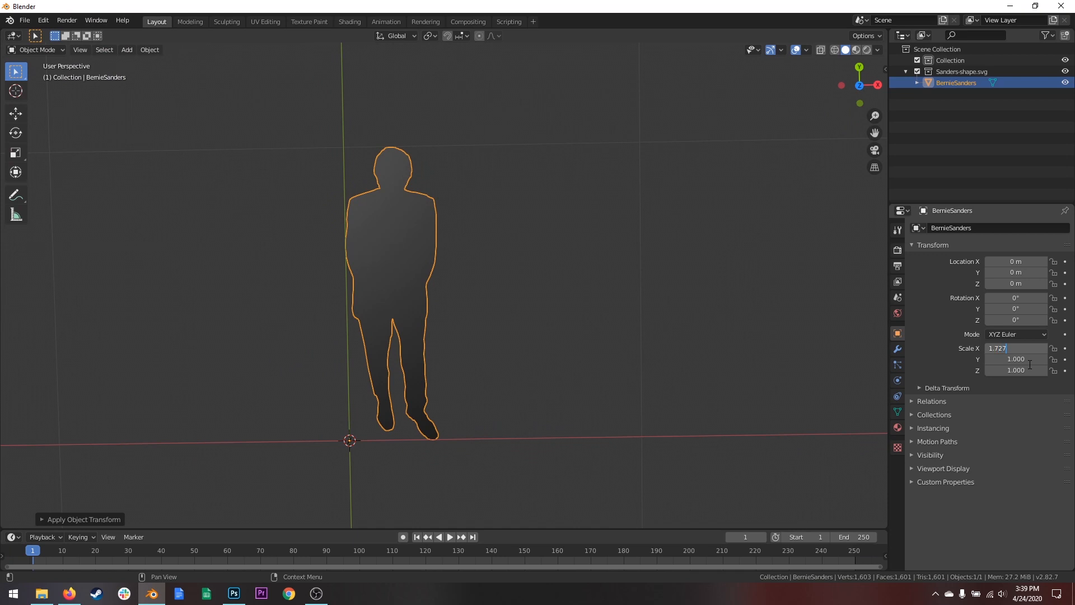
type("272")
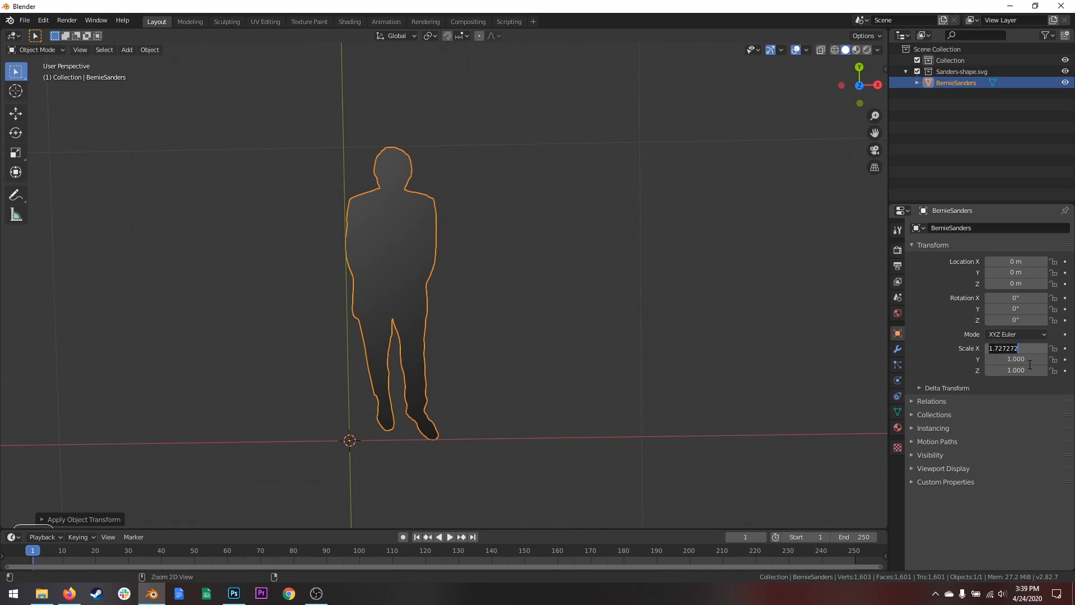
key("Return")
left_click(1028, 362)
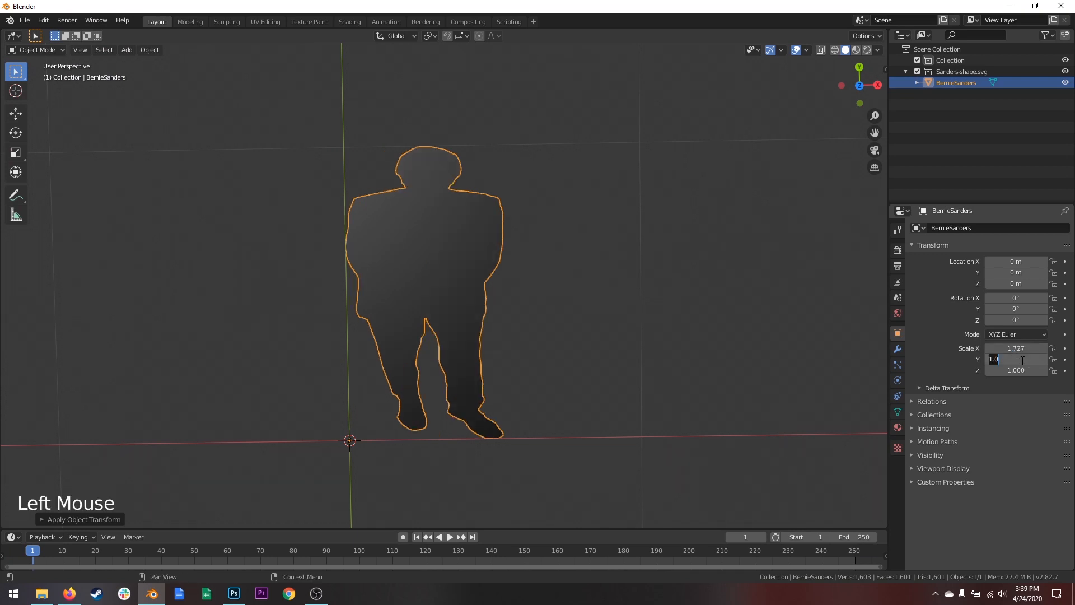
type("1.727272")
key("Return")
type("1.727")
left_click(1023, 373)
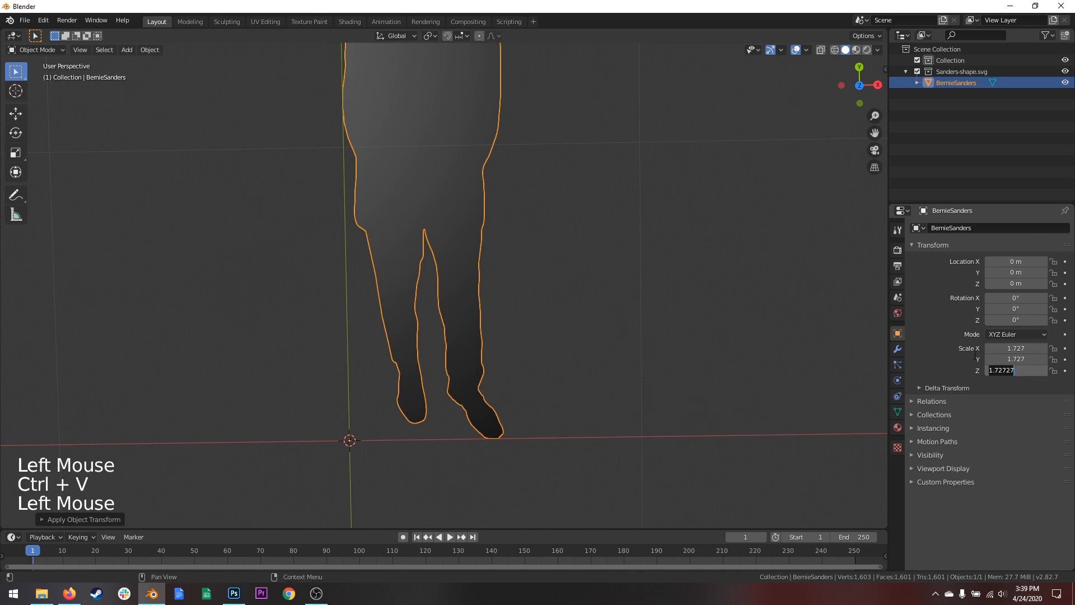
Move the silhouette about -0.276 m along the X axis so it is centred on the world origin.
scroll(600, 237, "down", 2)
middle_click_drag(557, 211, 528, 259, "shift")
scroll(521, 271, "up", 2)
scroll(526, 249, "down", 2)
scroll(520, 256, "down", 1)
scroll(516, 252, "up", 1)
scroll(469, 240, "up", 1)
scroll(469, 240, "down", 1)
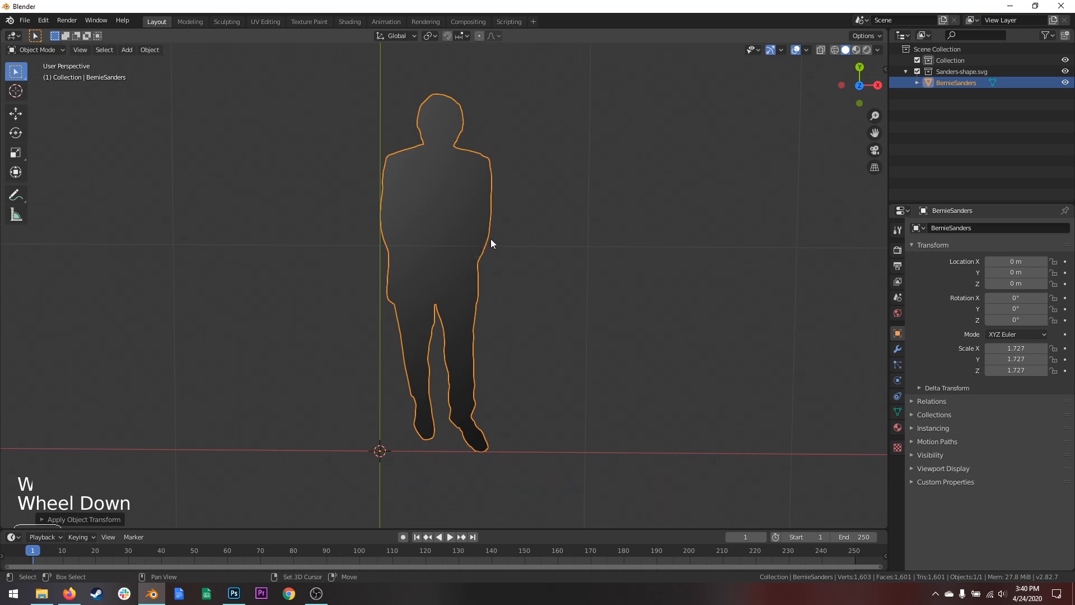
middle_click_drag(490, 239, 551, 240, "shift")
key("x")
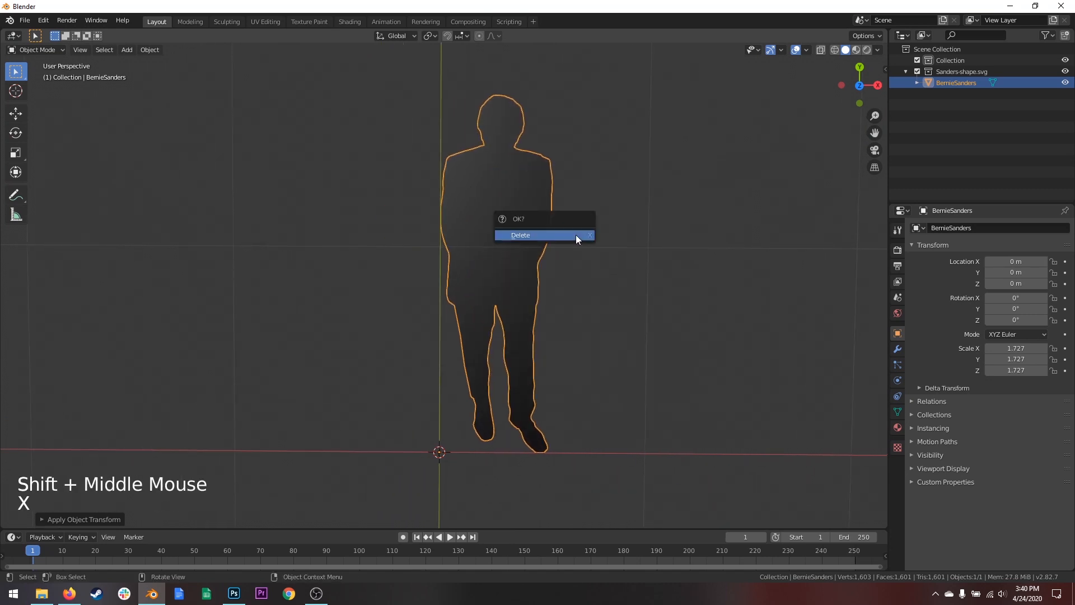
key("g")
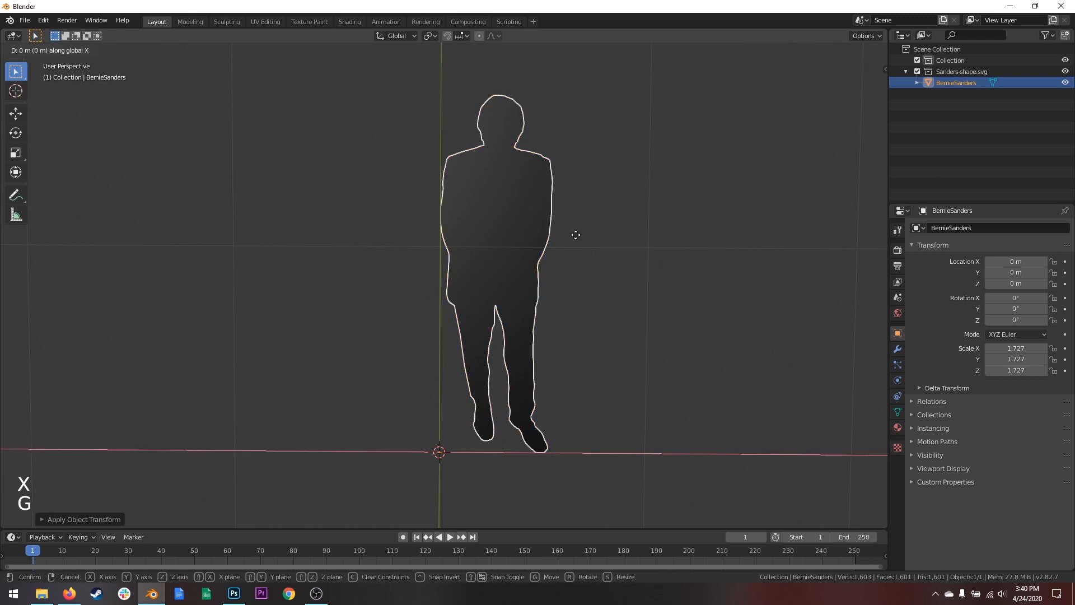
left_click(519, 235)
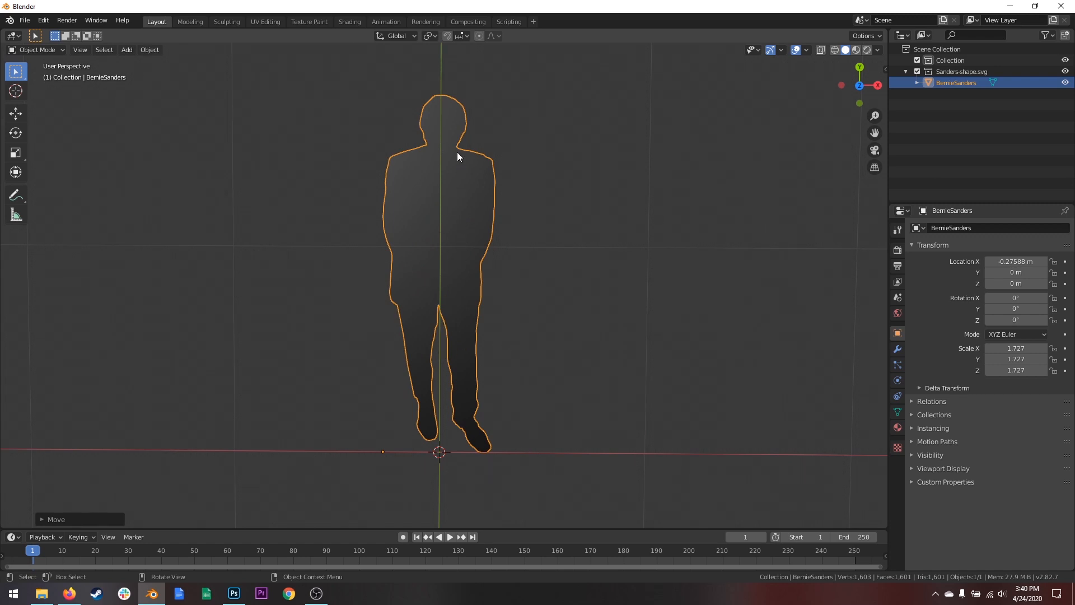
Set the silhouette's origin to the 3D cursor between its feet.
right_click(470, 207)
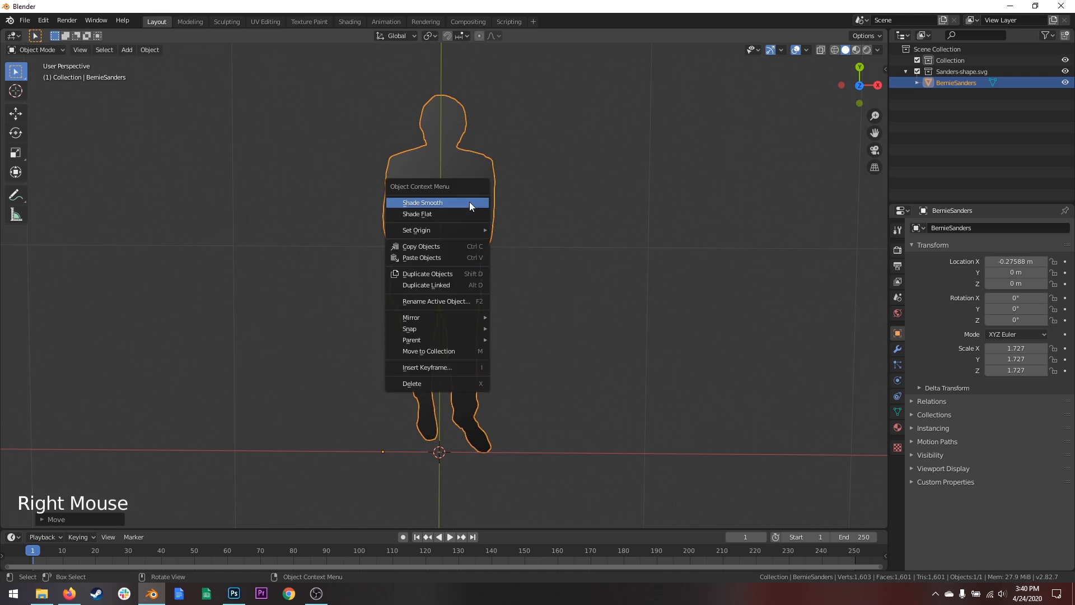
mouse_move(469, 229)
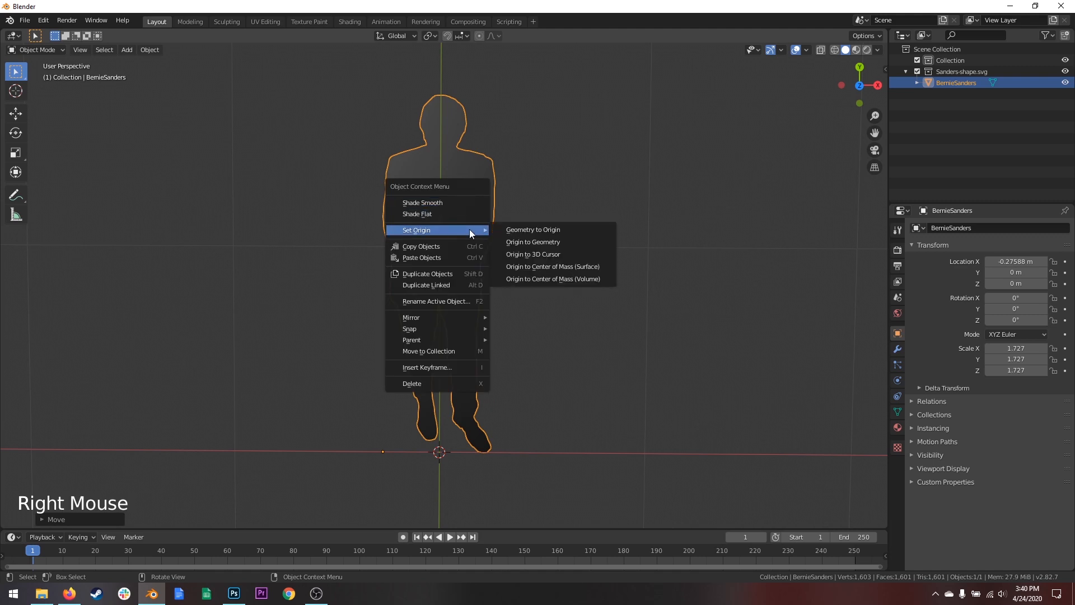
left_click(547, 253)
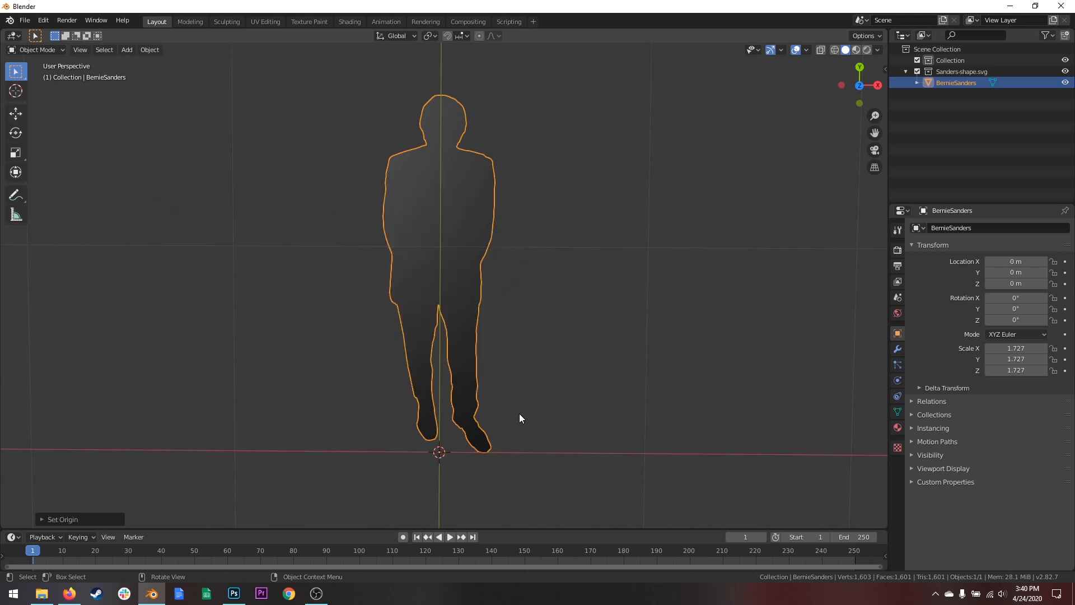
Switch the viewport to the top orthographic view with the whole silhouette framed.
middle_click_drag(520, 414, 395, 379)
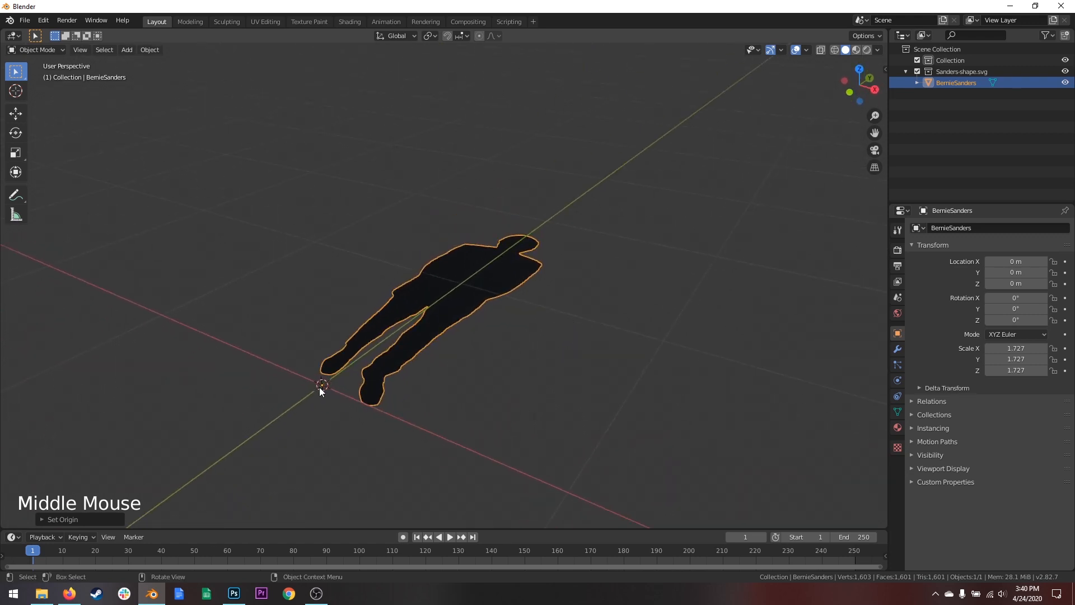
middle_click_drag(375, 315, 444, 280)
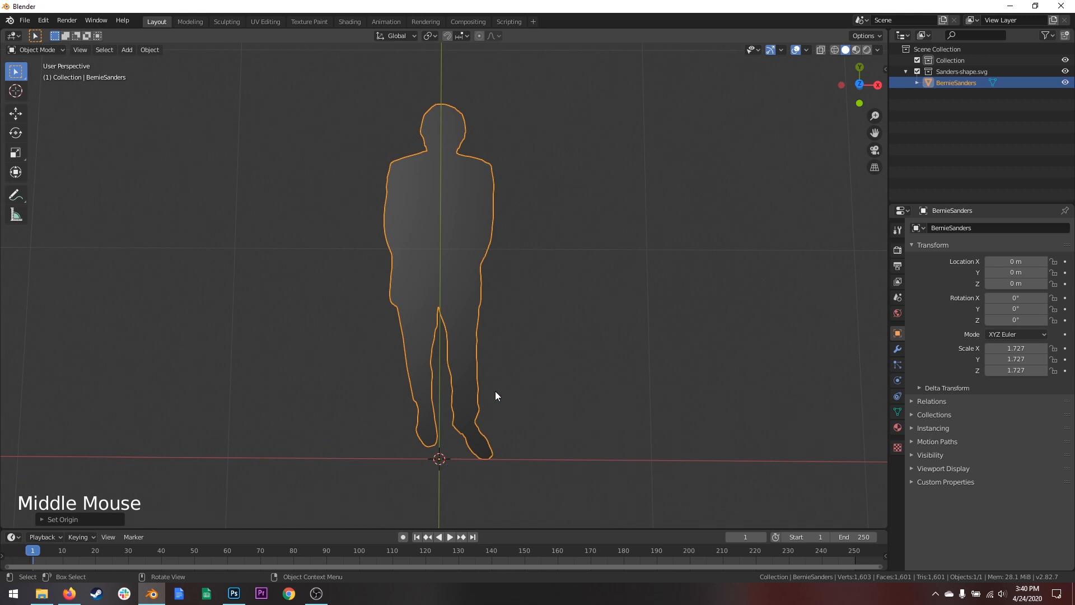
middle_click_drag(495, 395, 503, 373)
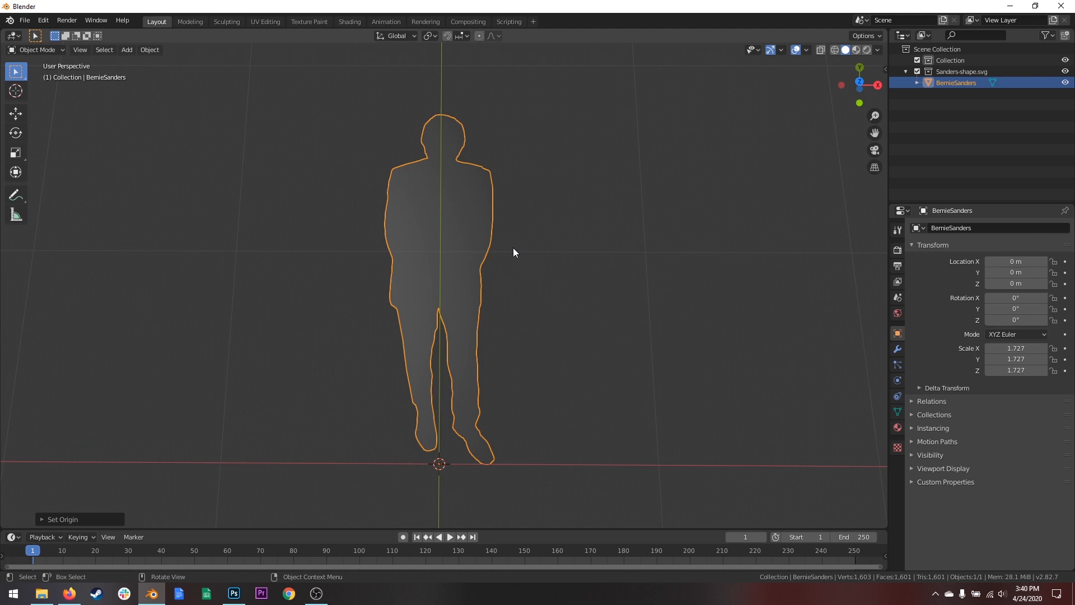
middle_click_drag(513, 247, 511, 280, "shift")
left_click(860, 86)
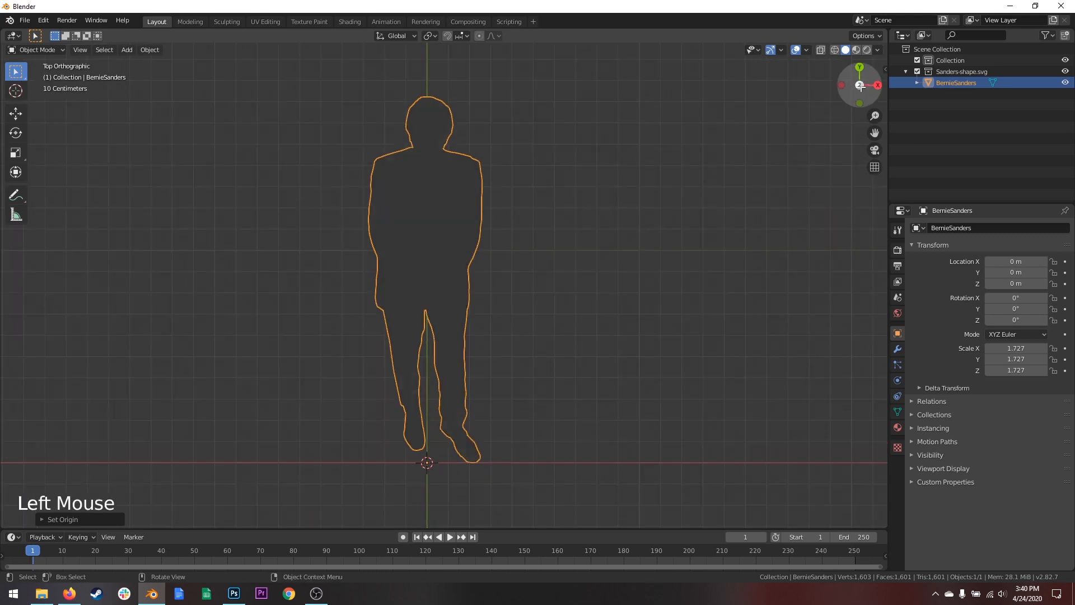
scroll(426, 249, "up", 2)
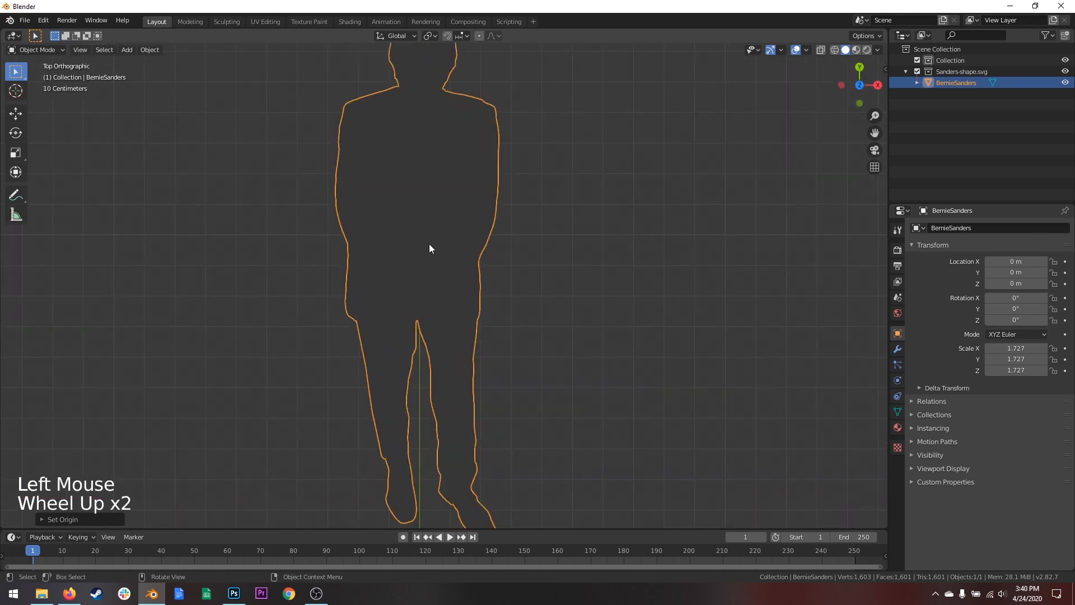
scroll(432, 247, "down", 1)
middle_click_drag(434, 237, 430, 247, "shift")
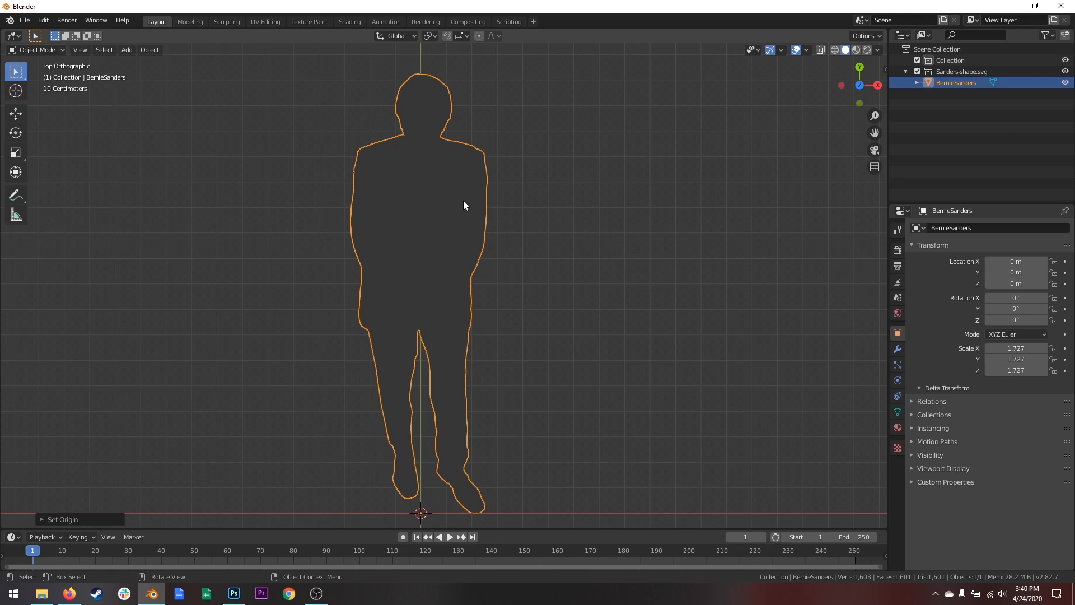
Enter Edit Mode on the silhouette mesh and select all of its vertices.
key("Tab")
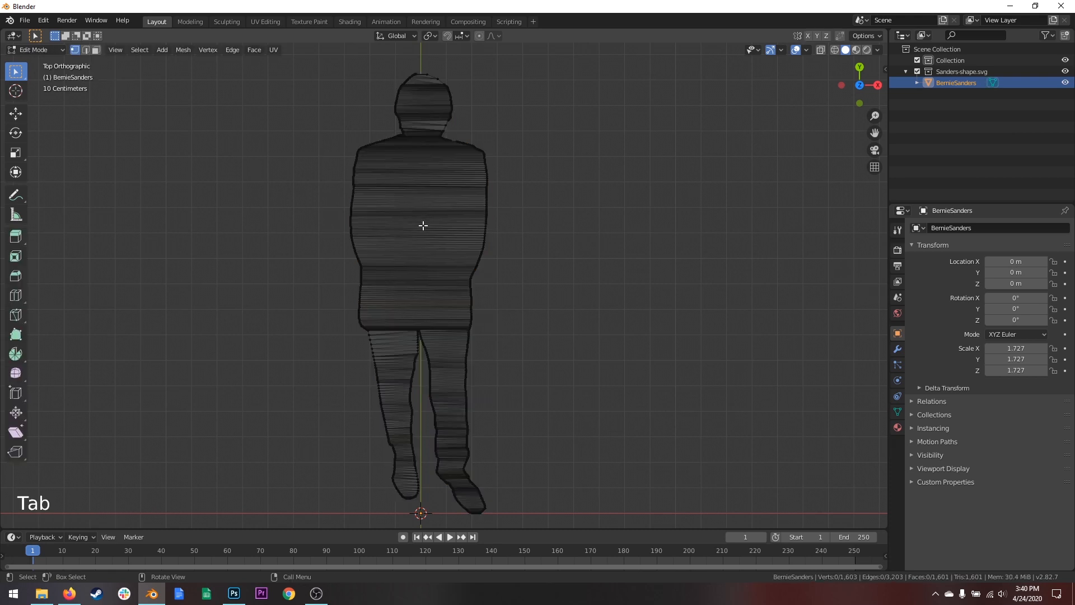
key("Tab")
left_click(43, 50)
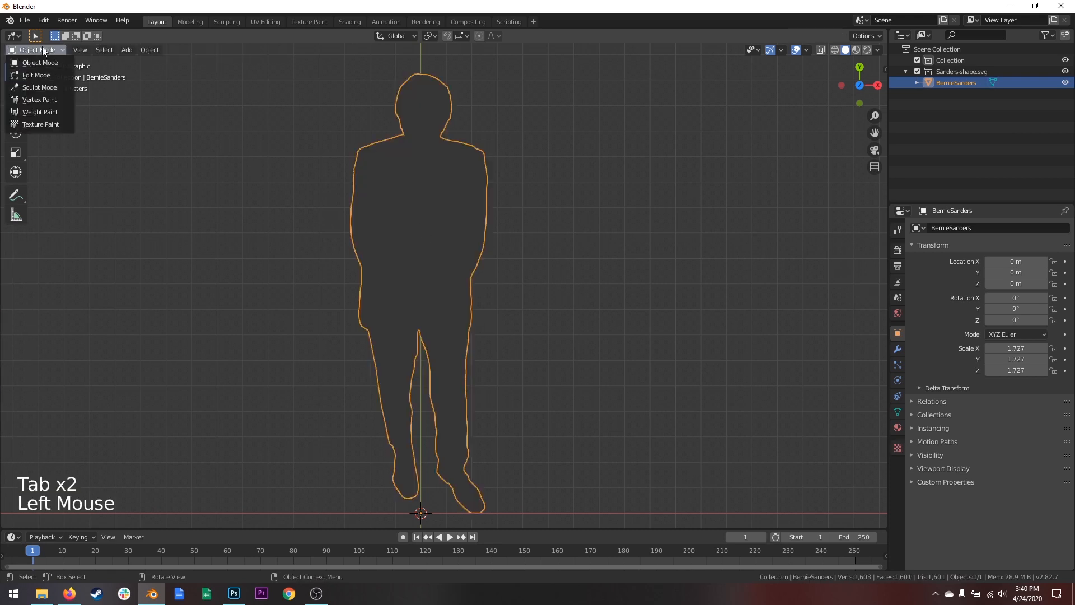
left_click(35, 75)
key("Tab")
key("Tab")
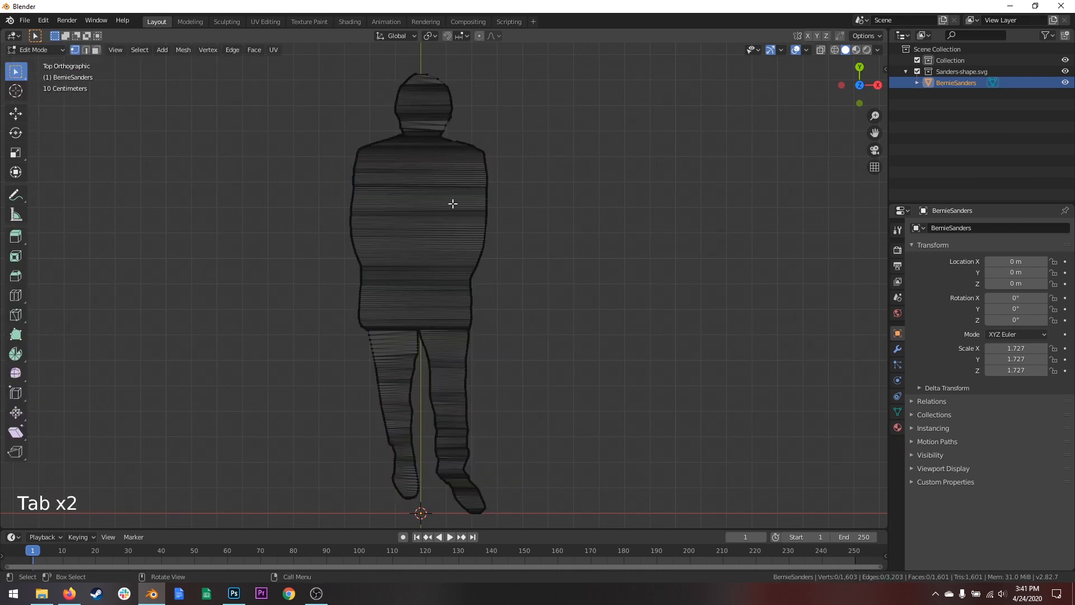
key("Tab")
key("Tab")
key("a")
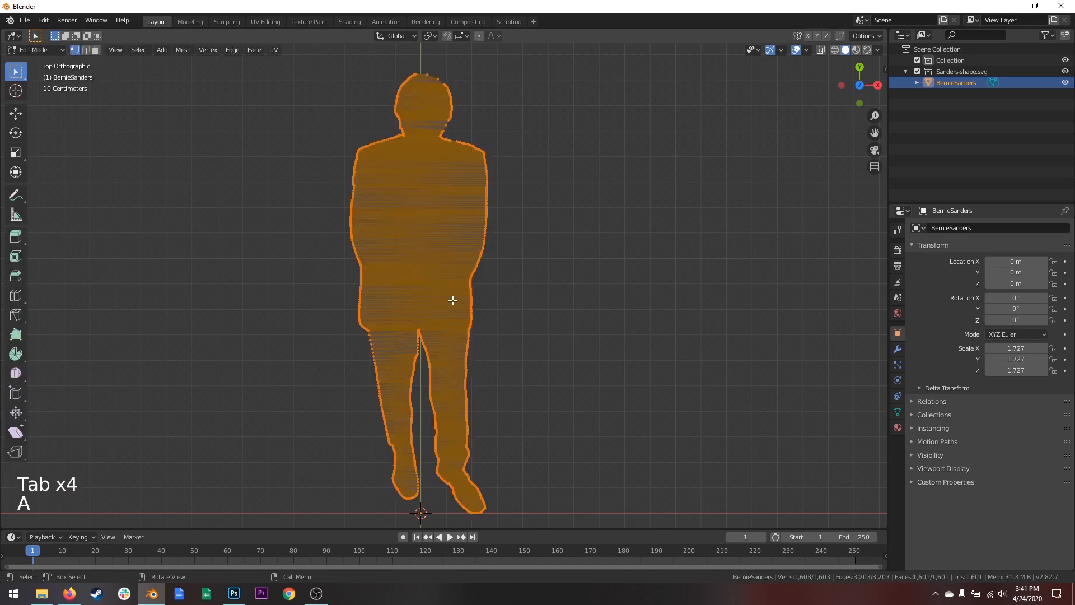
scroll(435, 295, "up", 9)
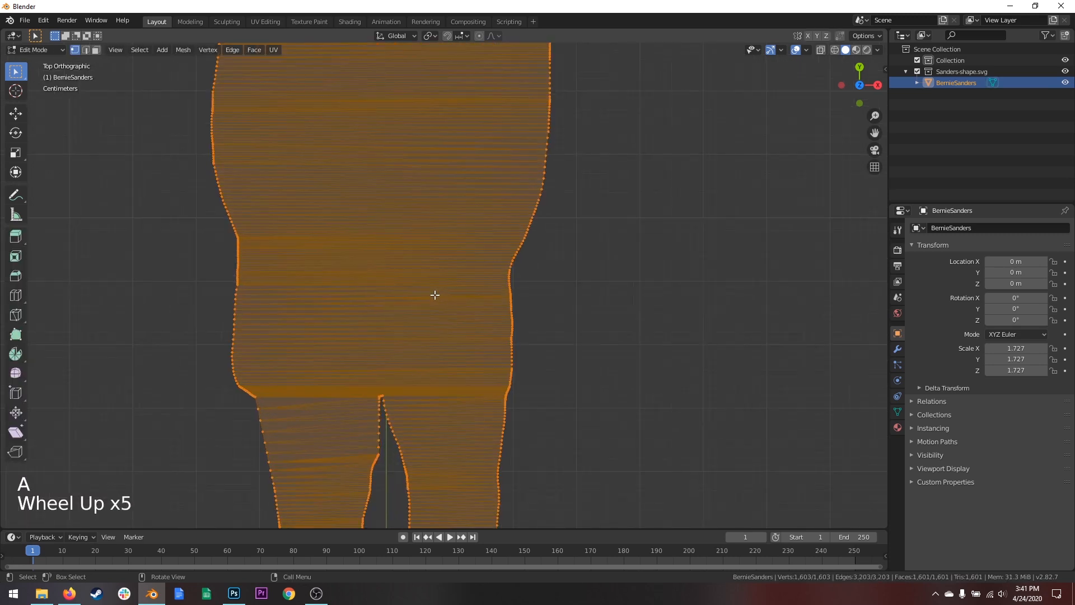
scroll(435, 296, "down", 10)
scroll(435, 295, "up", 1)
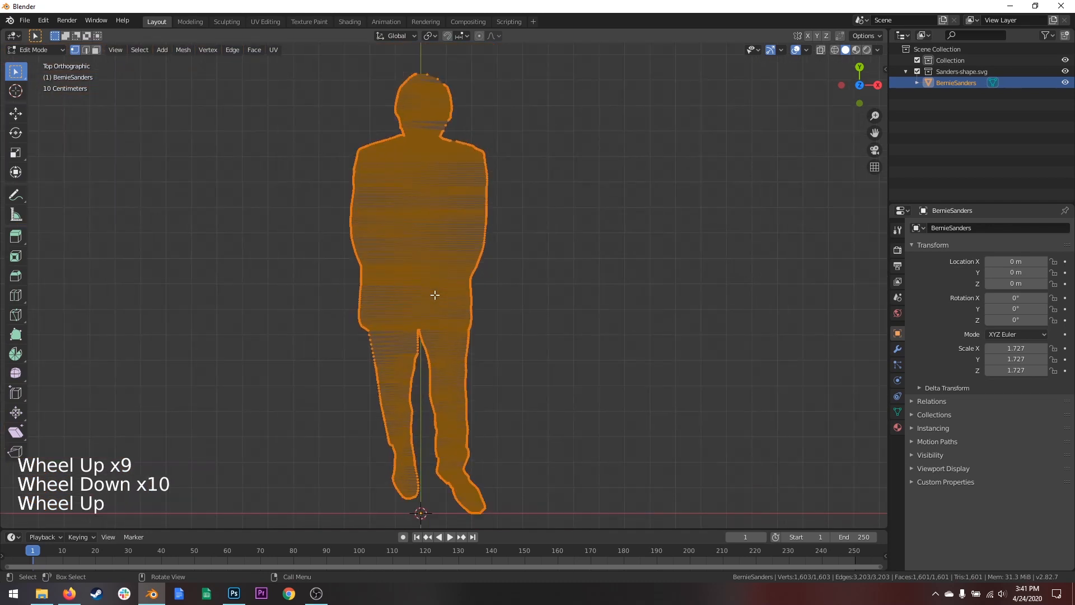
middle_click_drag(438, 274, 457, 232, "shift")
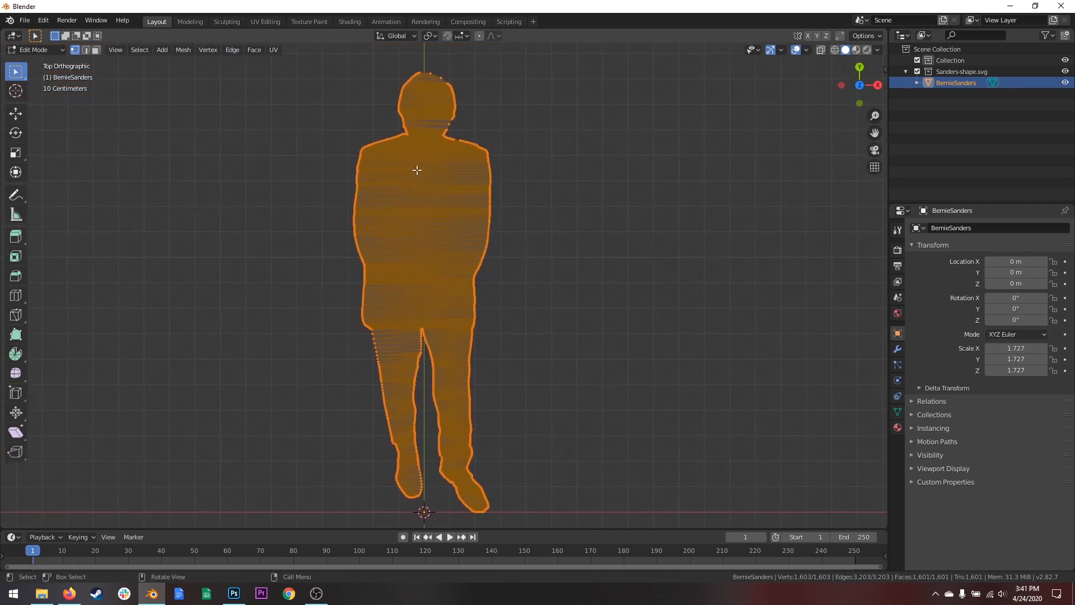
Fill the selected vertices so the silhouette becomes one single face.
middle_click_drag(434, 242, 449, 243, "shift")
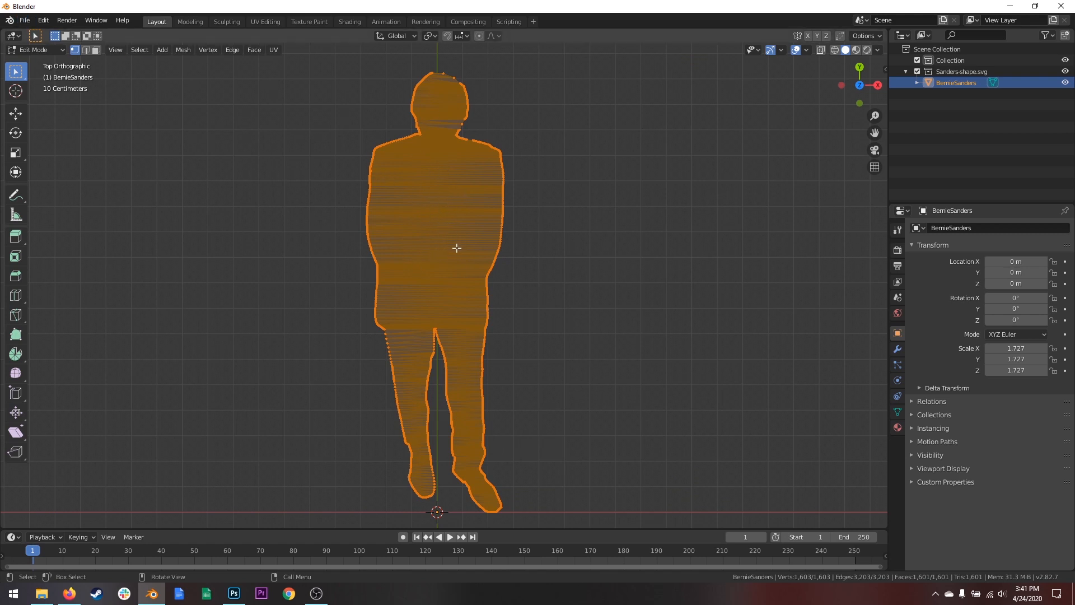
key("f")
middle_click_drag(459, 219, 464, 185, "shift")
scroll(492, 388, "up", 3)
middle_click_drag(476, 325, 473, 188, "shift")
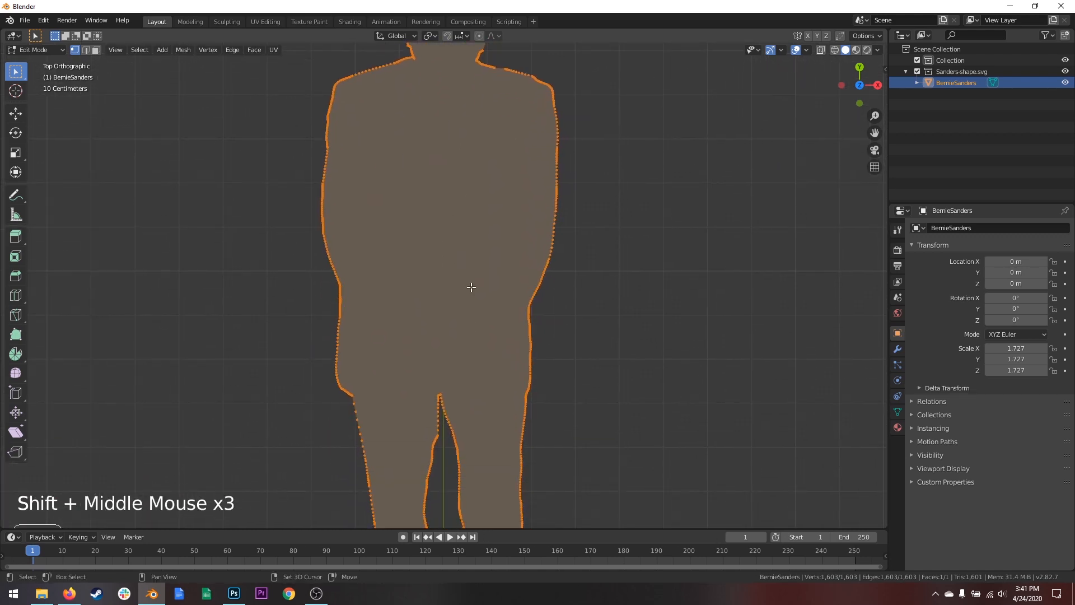
middle_click_drag(470, 287, 463, 242, "shift")
scroll(465, 207, "down", 2)
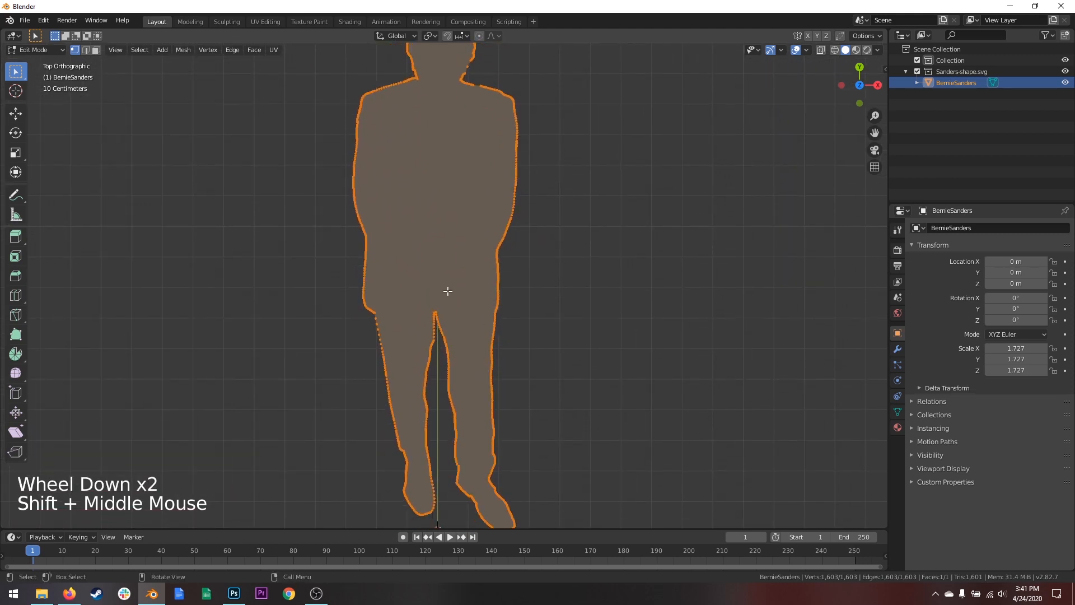
Select the whole silhouette mesh and mark its outline edges as UV seams.
middle_click_drag(425, 180, 420, 250, "shift")
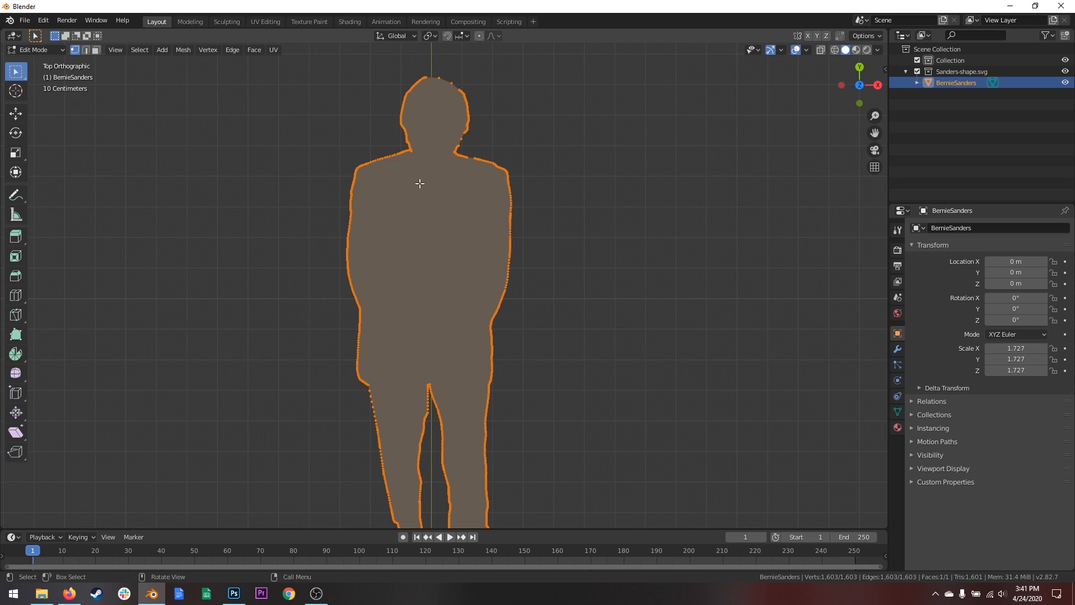
middle_click_drag(450, 242, 446, 241, "shift")
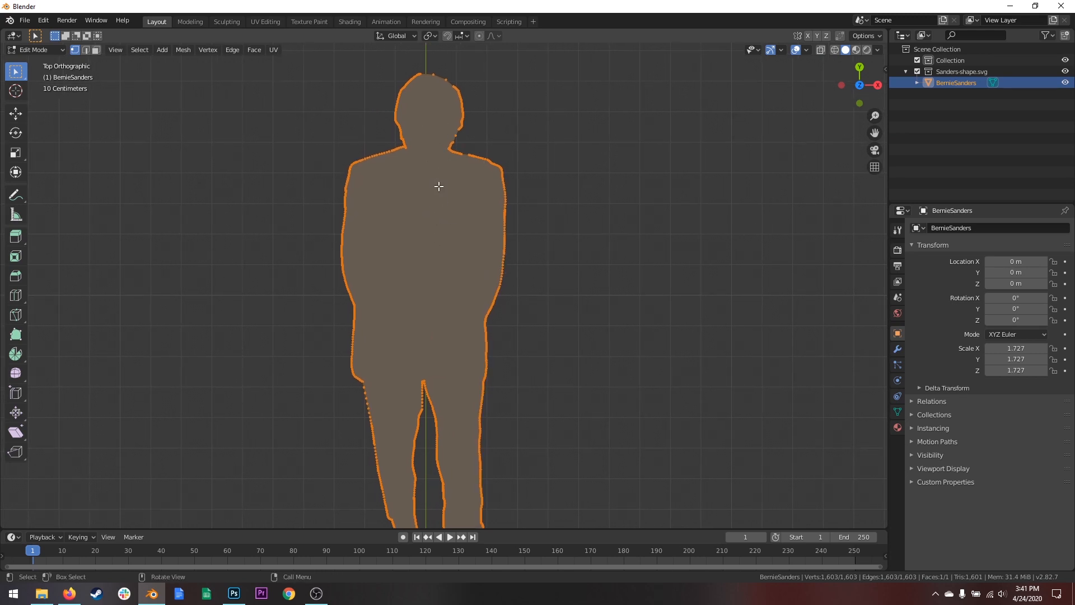
middle_click_drag(451, 202, 461, 214, "shift")
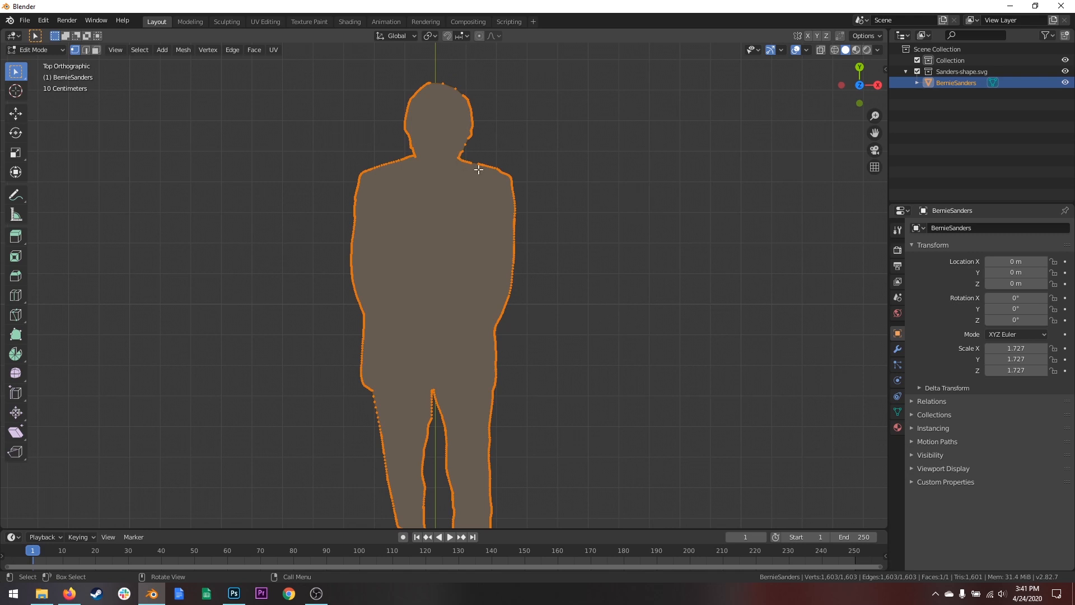
middle_click_drag(436, 343, 428, 257, "shift")
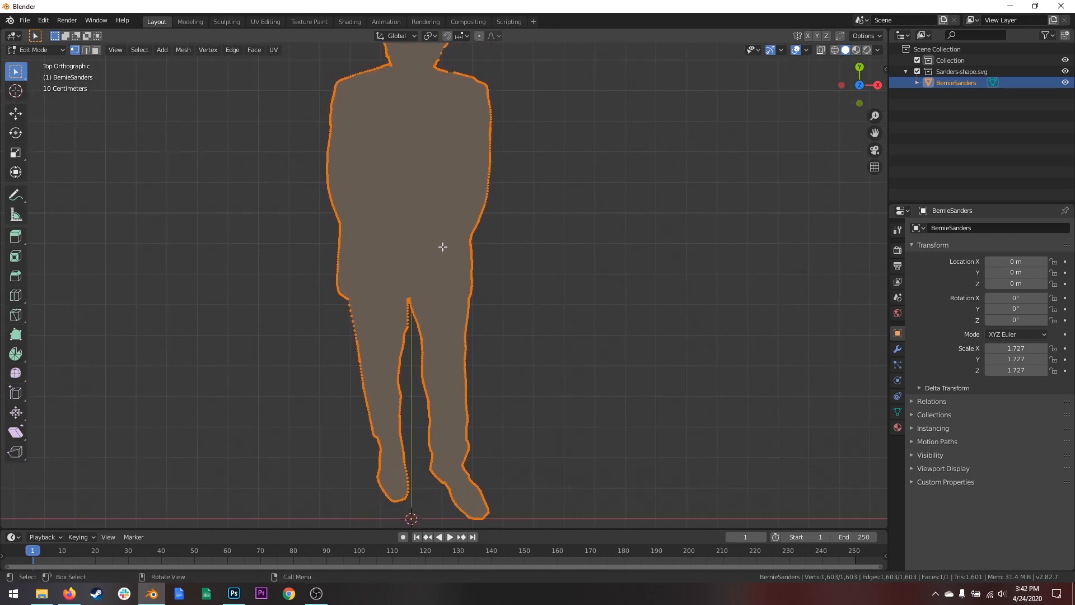
middle_click_drag(443, 247, 448, 260, "shift")
scroll(449, 257, "down", 1)
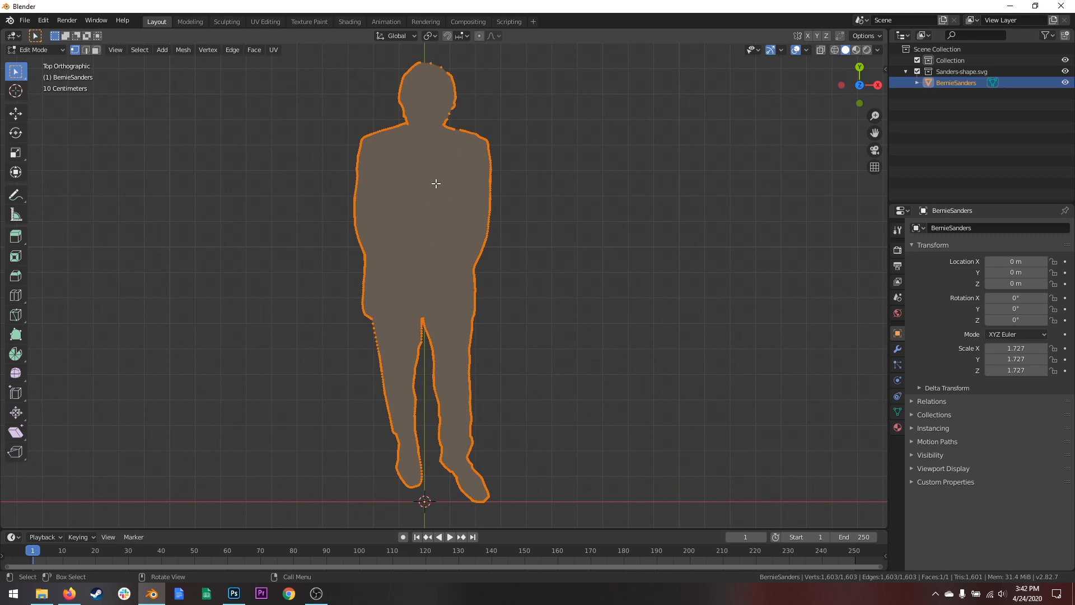
key("a")
key("u")
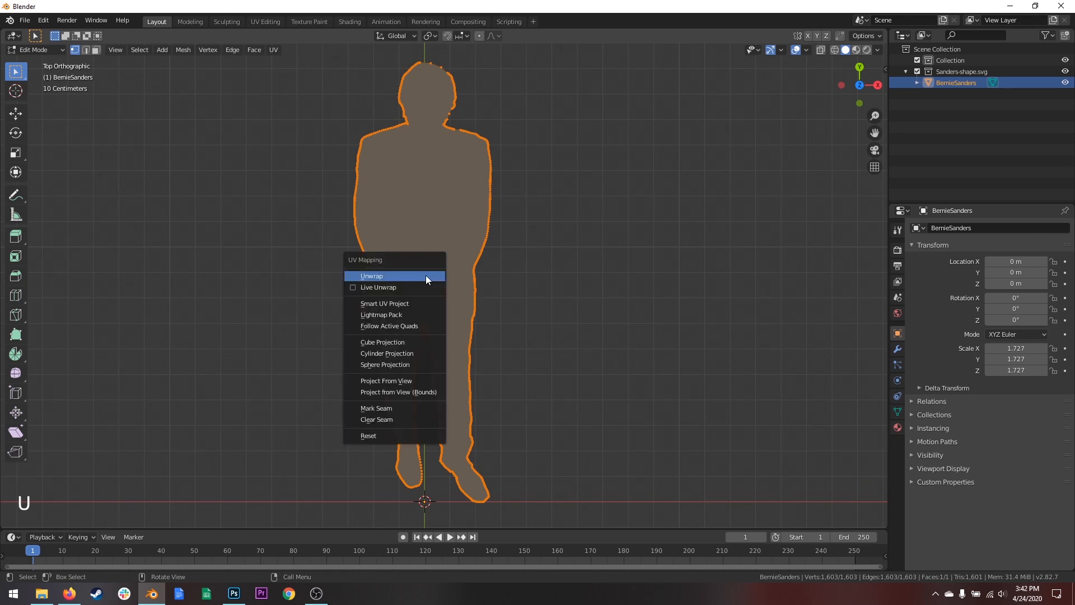
left_click(385, 408)
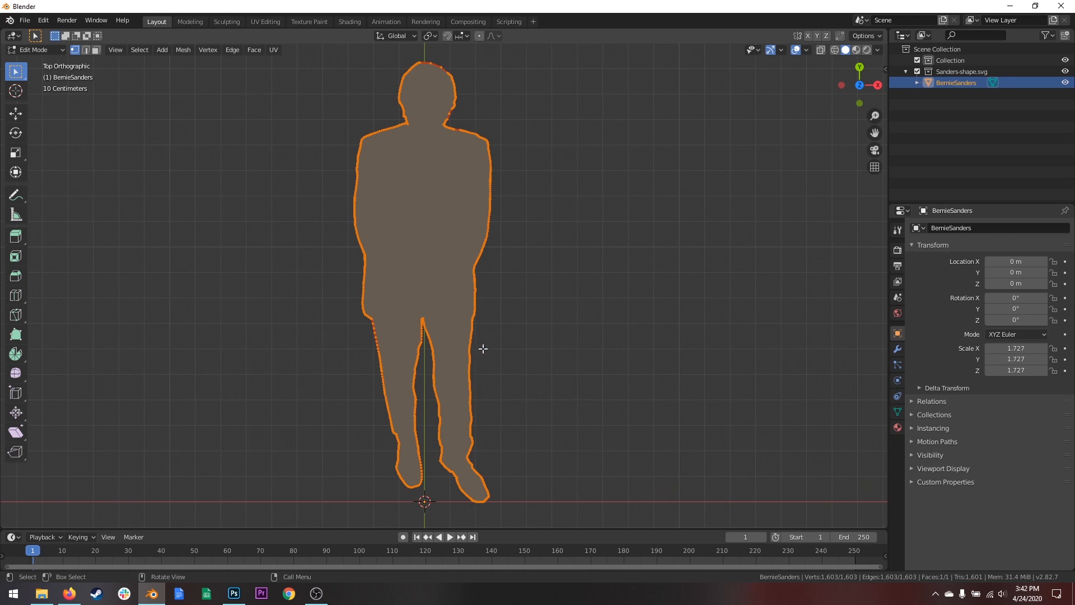
Deselect the mesh and examine the marked seams around the silhouette's outline up close and from an angle.
left_click(521, 300)
scroll(507, 295, "up", 3)
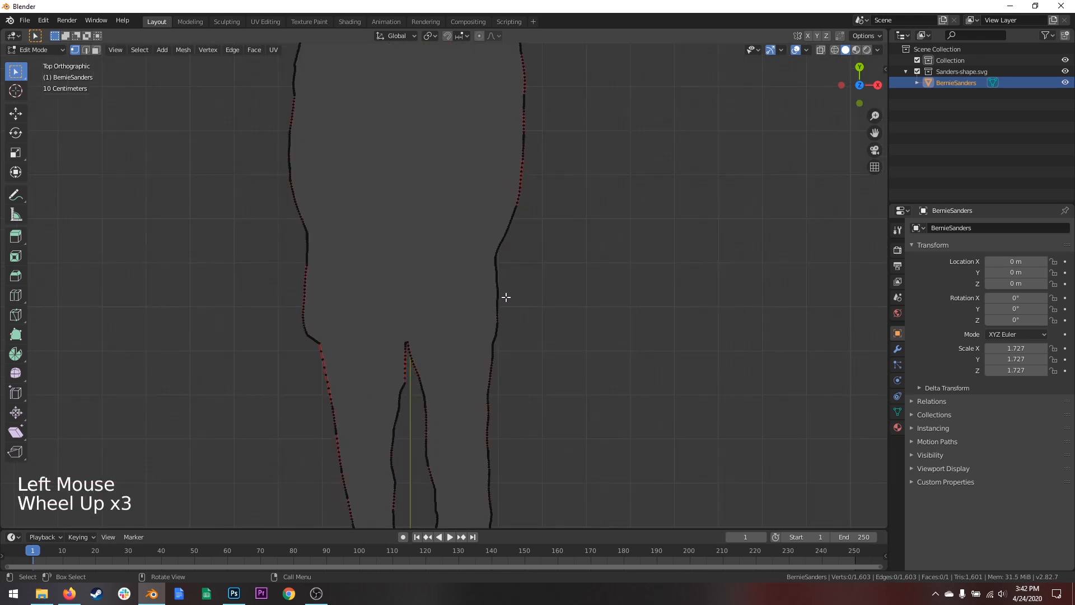
middle_click_drag(504, 295, 427, 255)
scroll(483, 309, "up", 4)
scroll(355, 322, "up", 2)
middle_click_drag(355, 321, 408, 307)
scroll(397, 329, "down", 1)
scroll(397, 329, "down", 8)
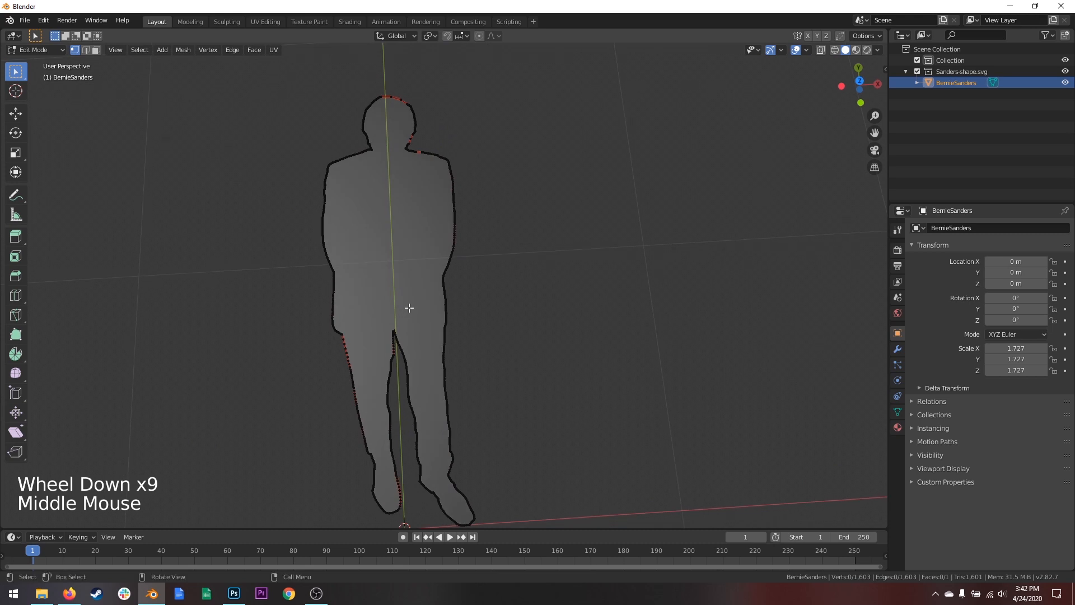
Leave Edit Mode, return to the top orthographic view and deselect the silhouette.
key("Tab")
middle_click_drag(424, 271, 420, 278)
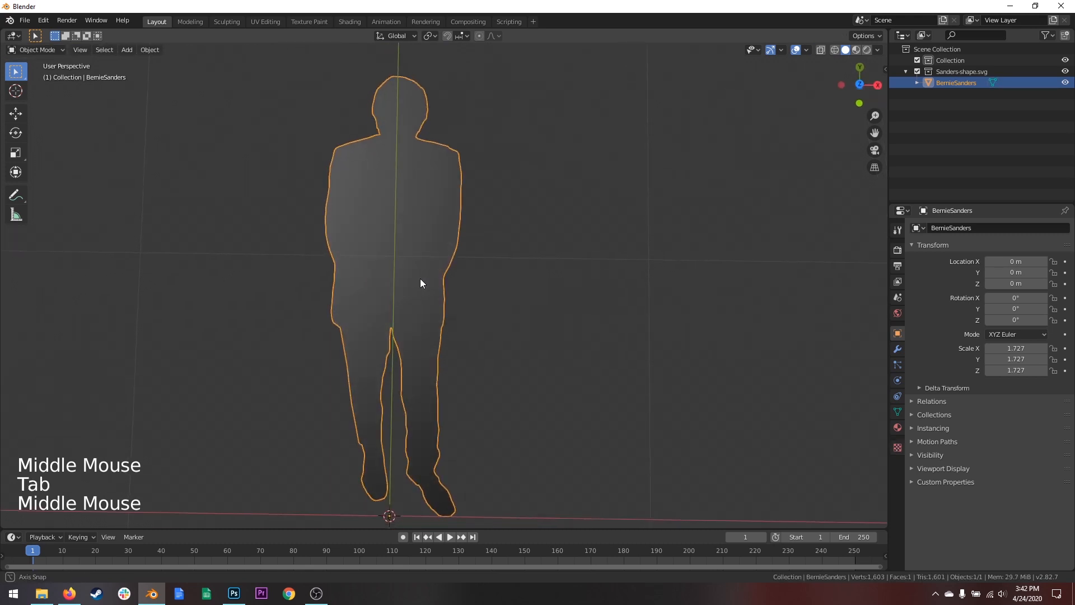
left_click(859, 84)
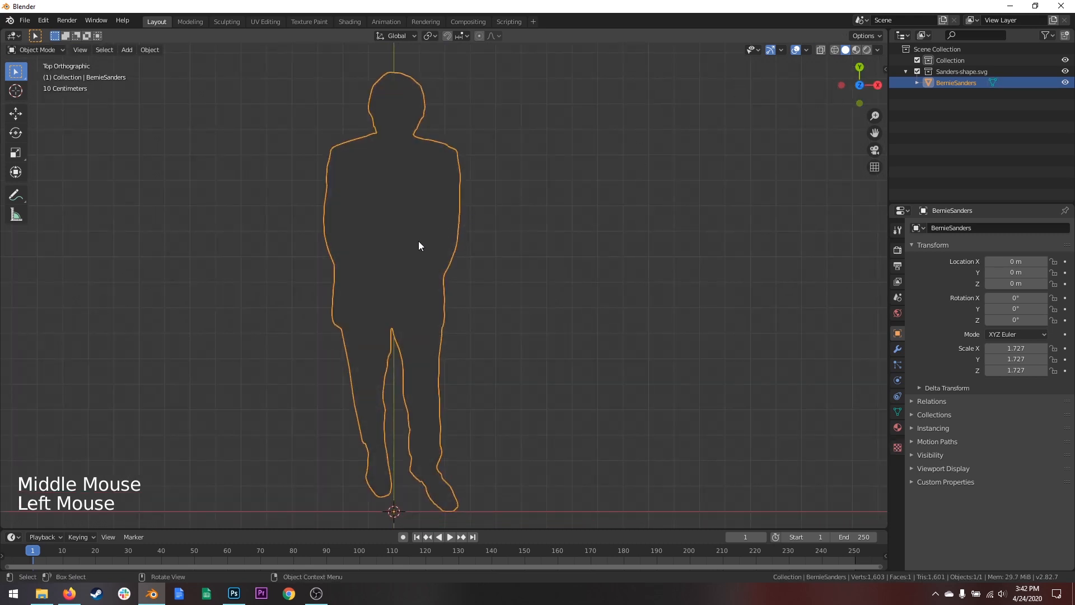
middle_click_drag(418, 241, 431, 239, "shift")
left_click(487, 224)
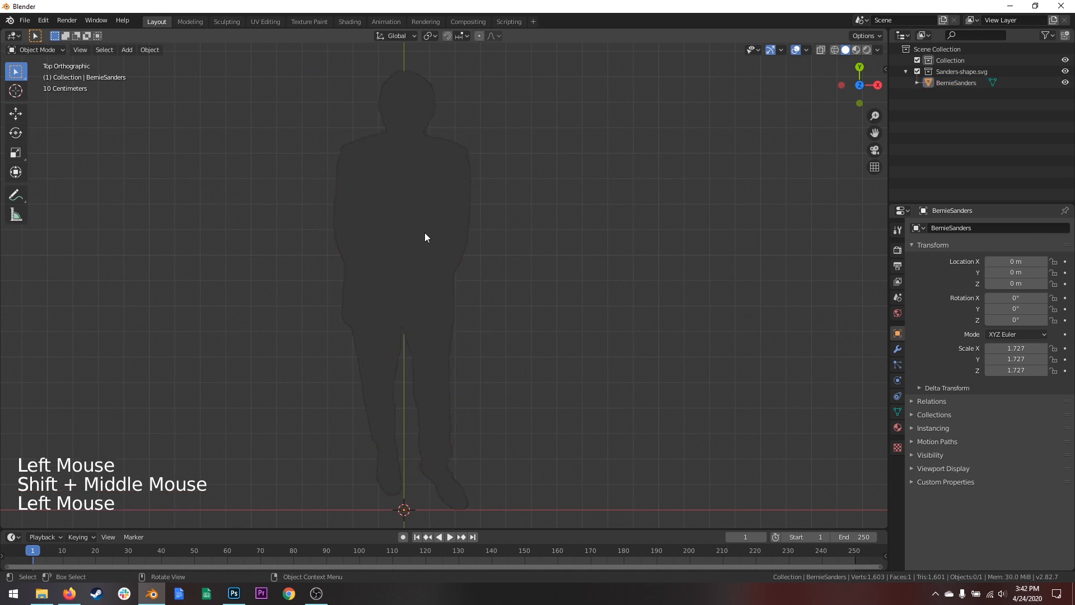
Enter Edit Mode on the silhouette and select its single face in face select mode.
key("Tab")
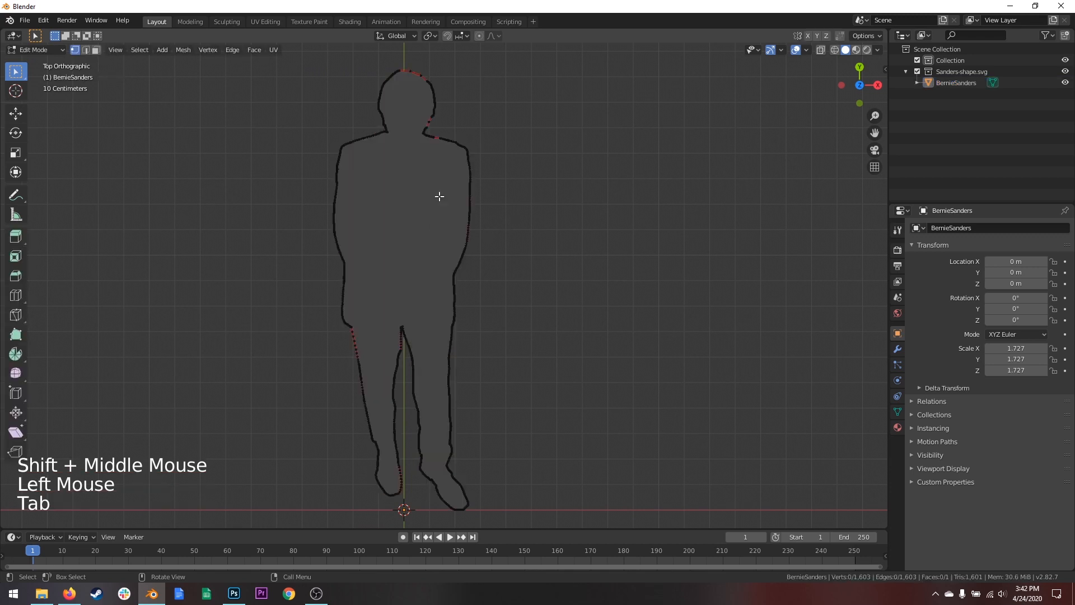
left_click(96, 50)
left_click(396, 175)
left_click(438, 190)
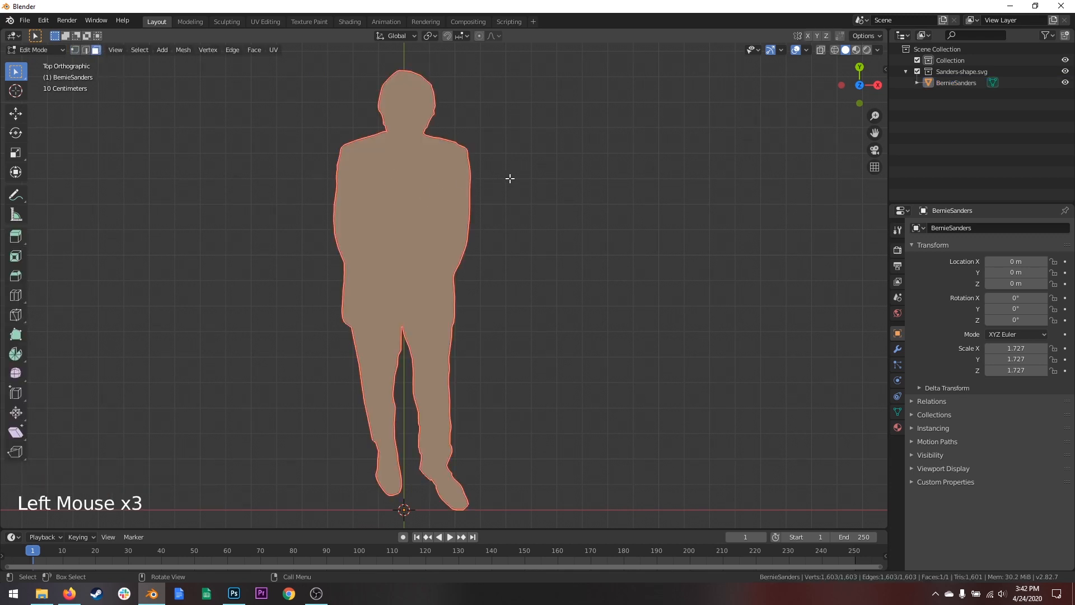
left_click(510, 178)
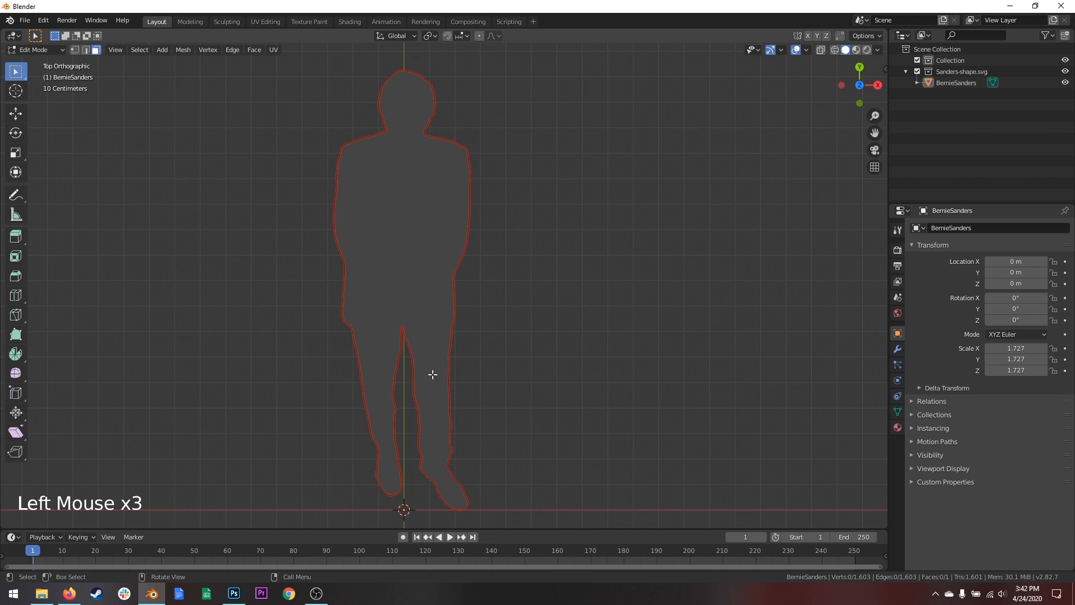
left_click(75, 50)
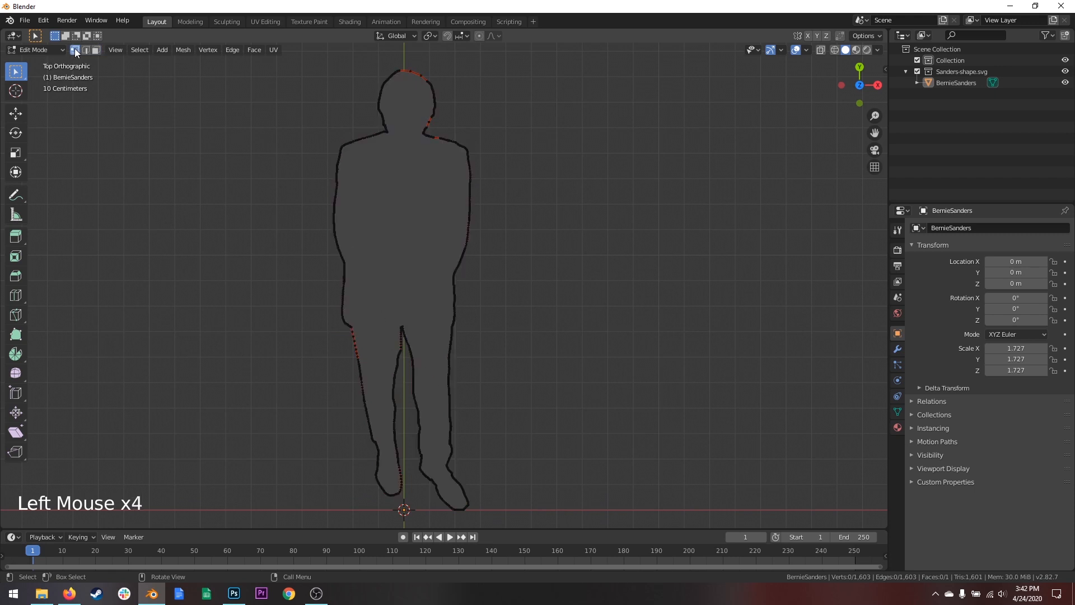
left_click(96, 50)
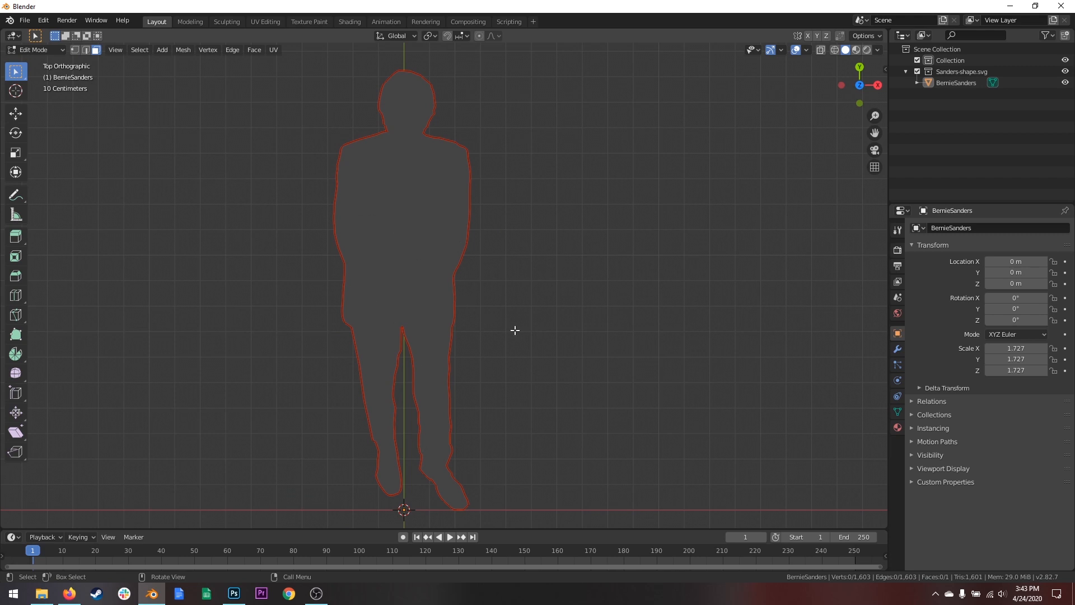
left_click(413, 235)
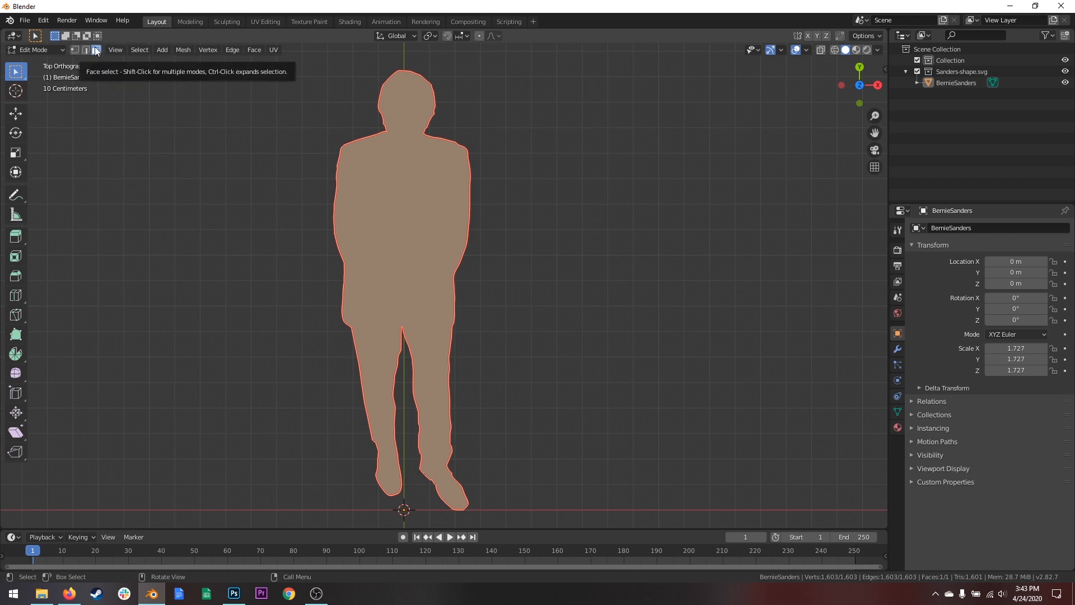
Cycle through the vertex, edge and face select modes, trying selections in each, and reselect the silhouette's face.
key("3")
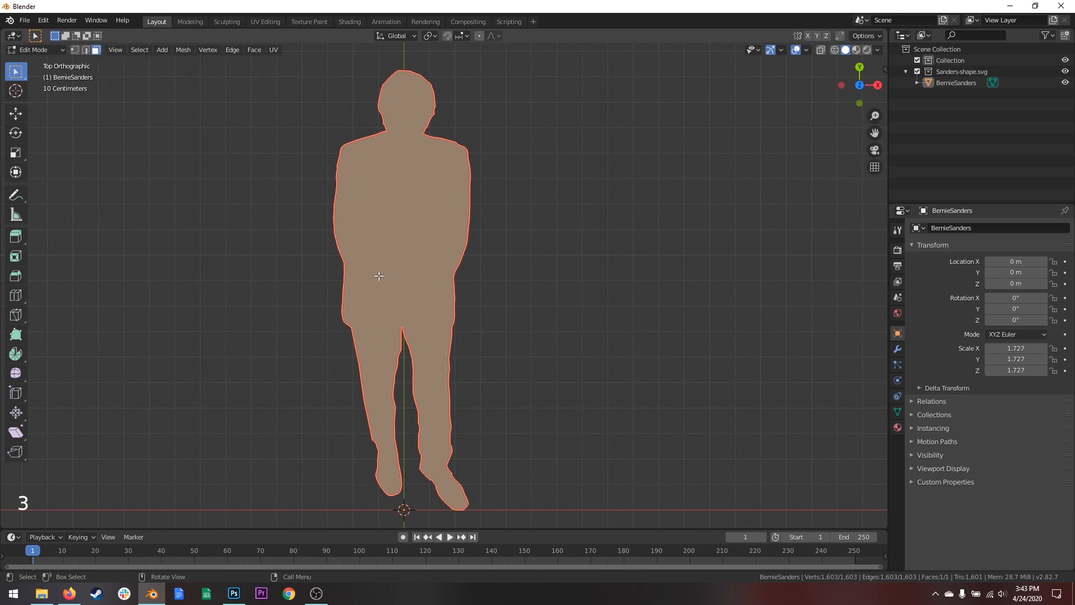
key("1")
left_click(331, 245)
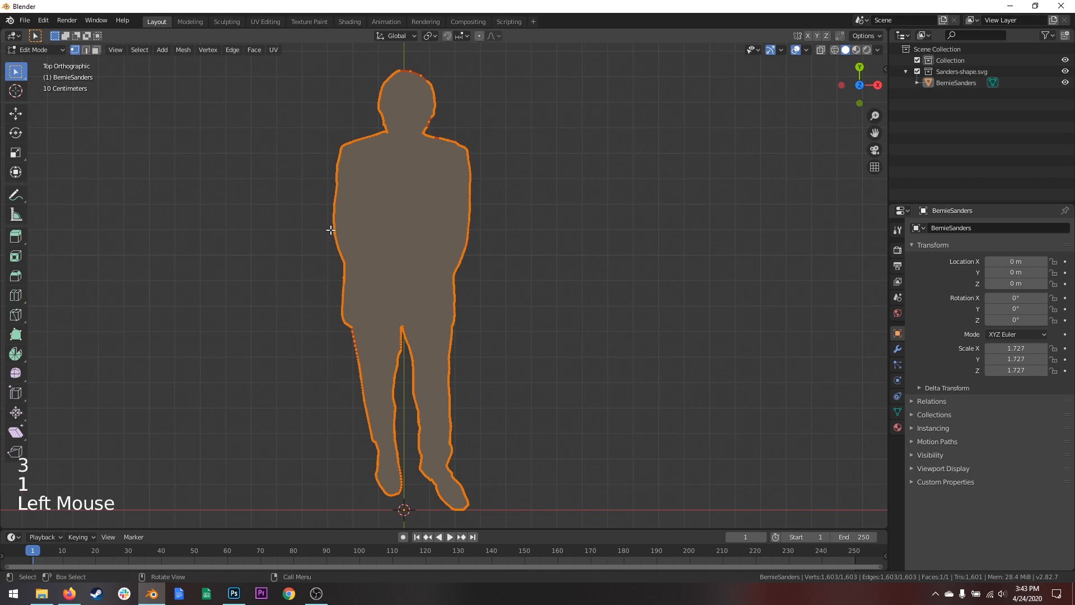
left_click(336, 175)
double_click(356, 144)
key("2")
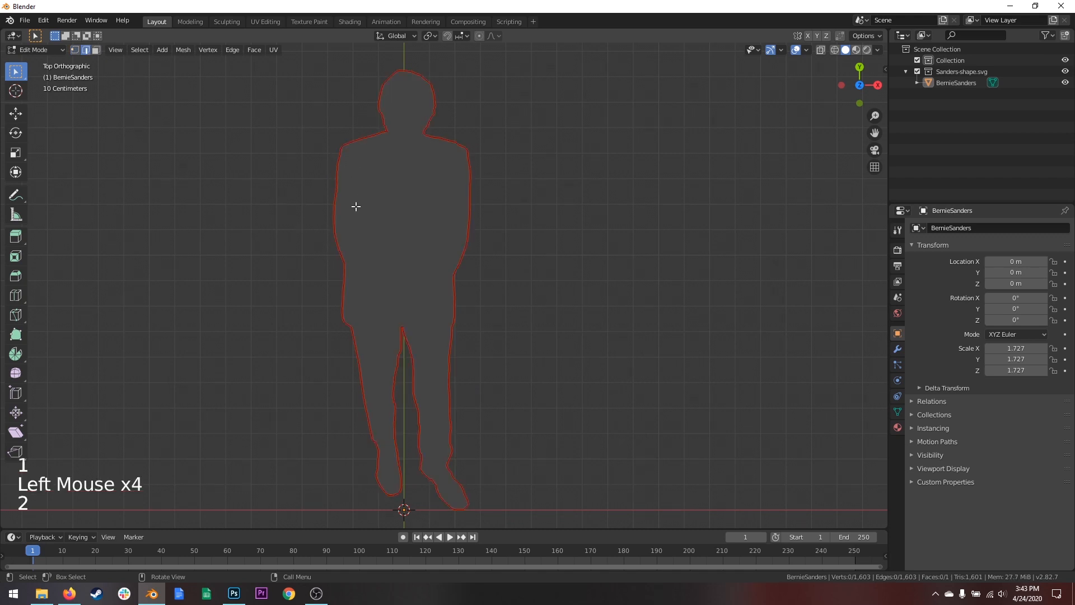
left_click(335, 207)
key("3")
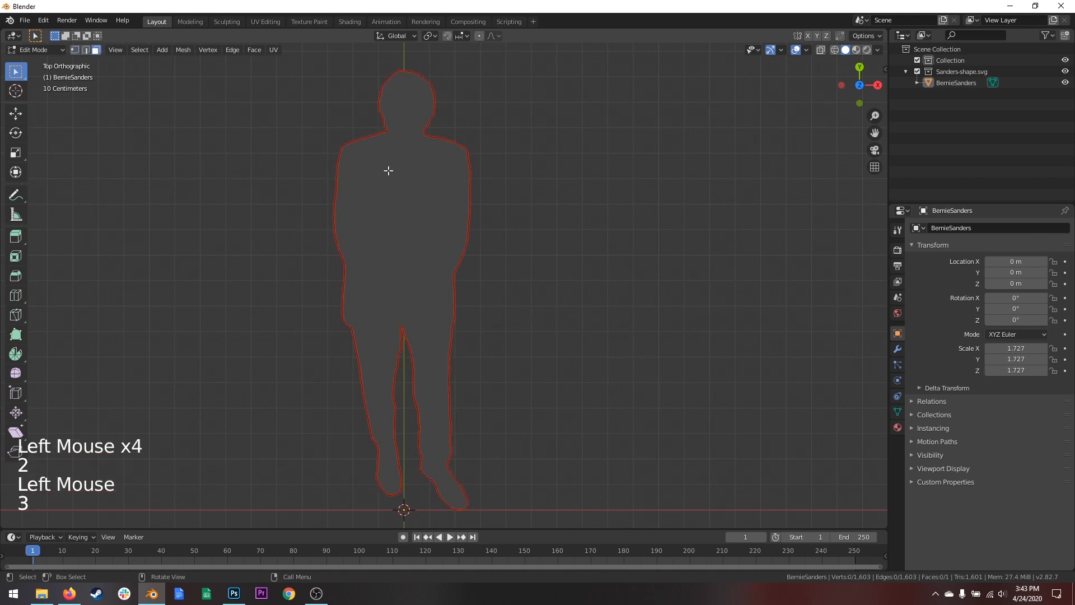
left_click(401, 207)
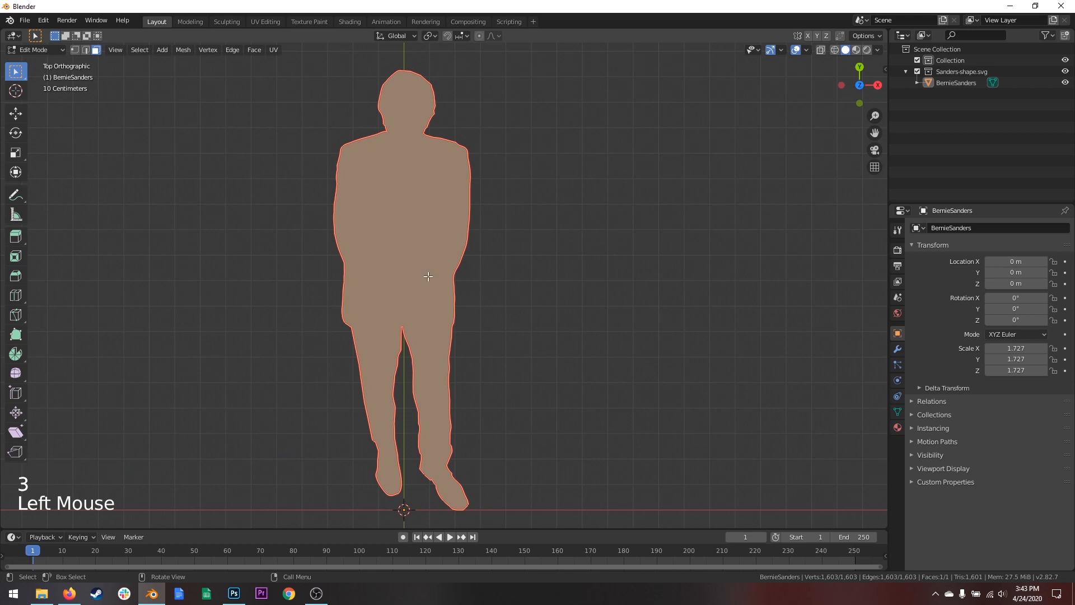
Extrude the silhouette's face along its normal by 0.02 m to give it thickness.
middle_click_drag(442, 282, 407, 276, "shift")
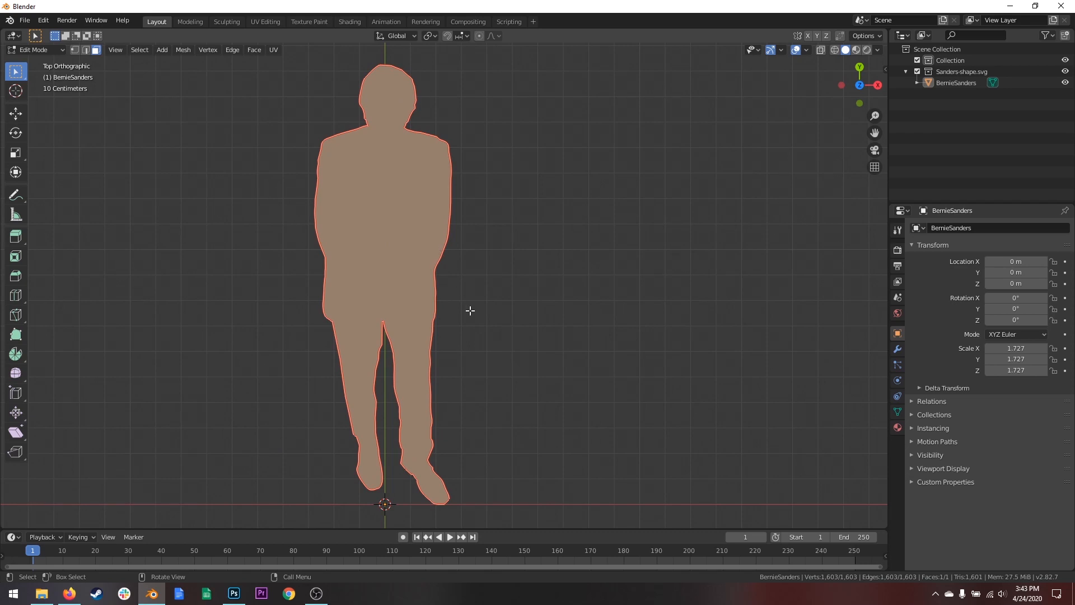
middle_click_drag(470, 310, 440, 251)
scroll(424, 252, "up", 3)
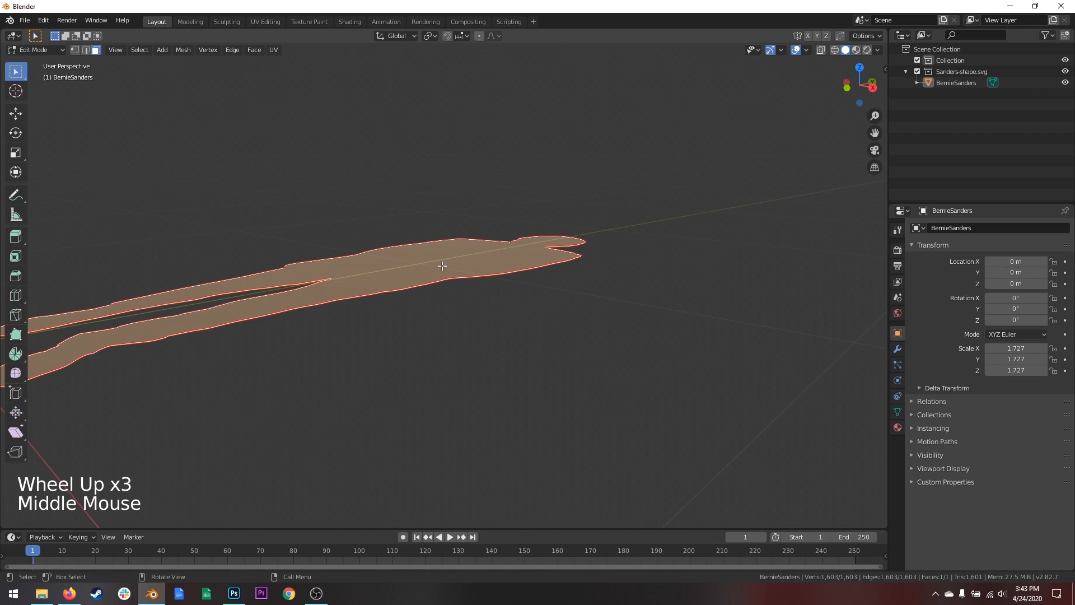
key("e")
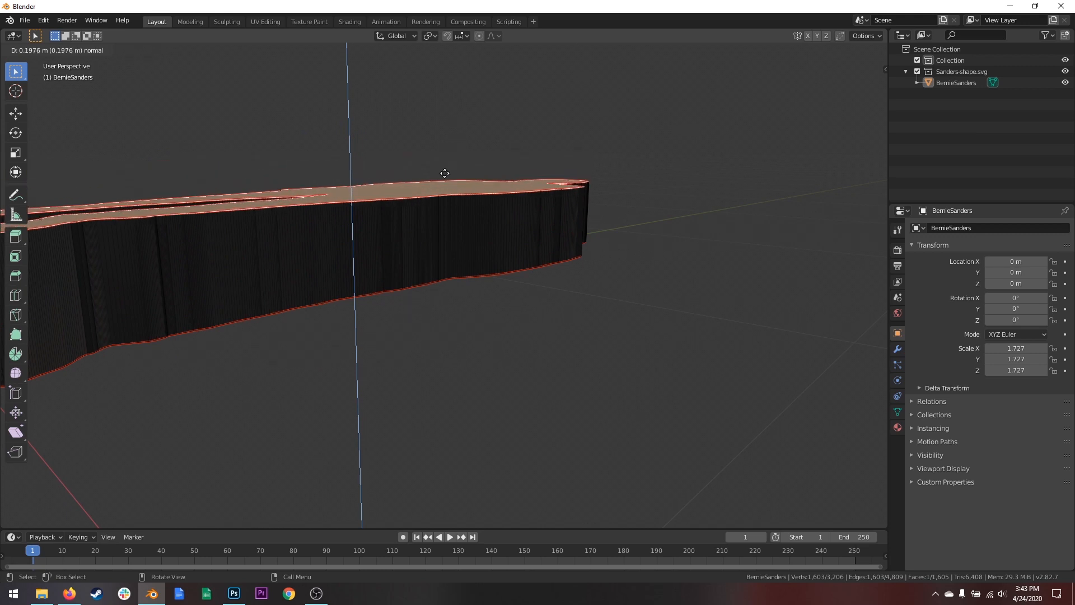
type(".02")
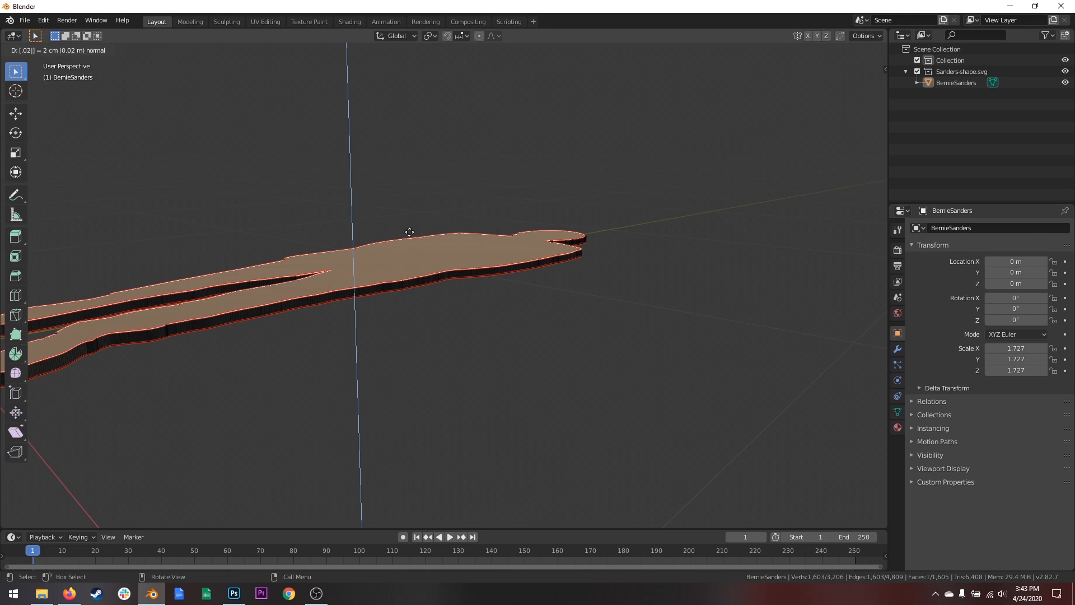
key("Return")
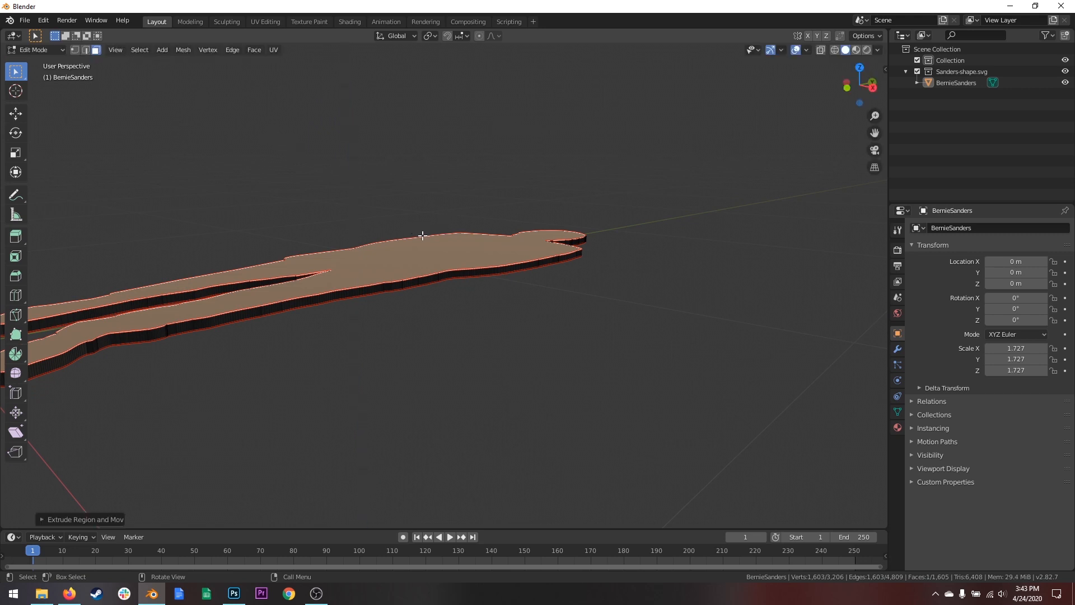
Examine the extruded silhouette's thickness and side walls from the top view and from low angles.
middle_click_drag(422, 235, 510, 303)
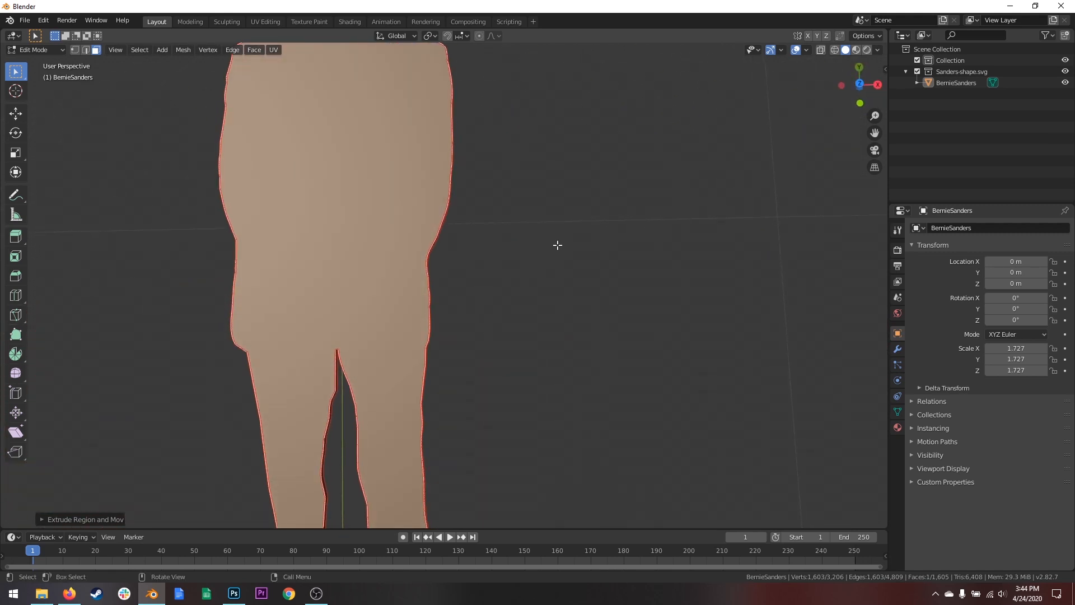
left_click(860, 84)
scroll(454, 221, "down", 3)
mouse_move(455, 220)
middle_mouse_down("shift")
mouse_move(472, 209)
mouse_move(441, 211)
middle_mouse_up("shift")
middle_click_drag(442, 420, 408, 293)
scroll(403, 314, "up", 3)
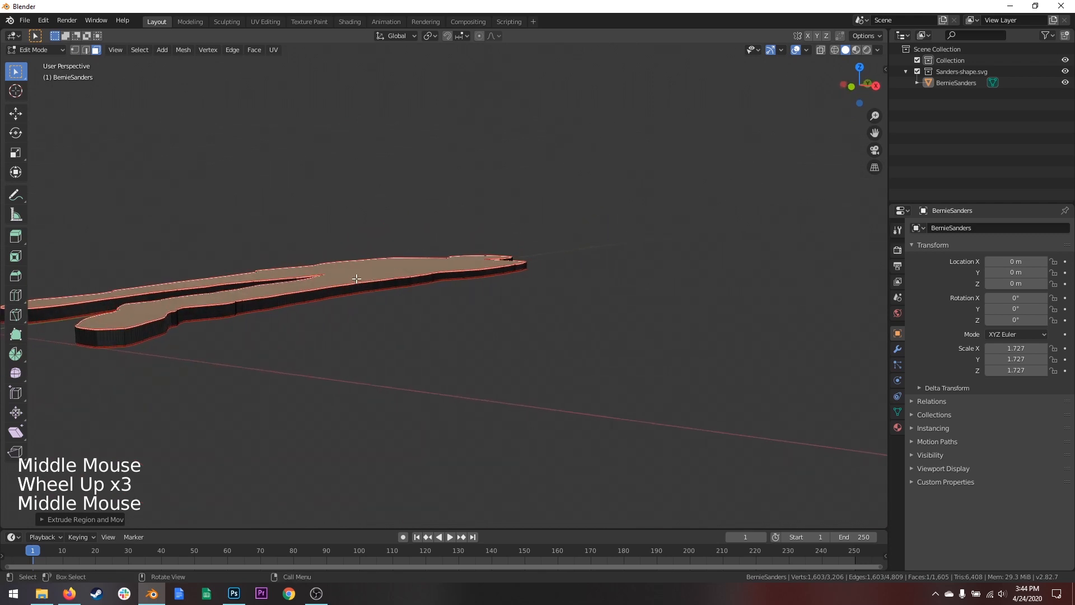
middle_click_drag(336, 309, 379, 381)
scroll(331, 305, "up", 2)
scroll(304, 352, "down", 2)
Switch the extruded mesh to edge select mode, viewing it from the feet end.
middle_click_drag(555, 369, 339, 329)
scroll(338, 321, "up", 1)
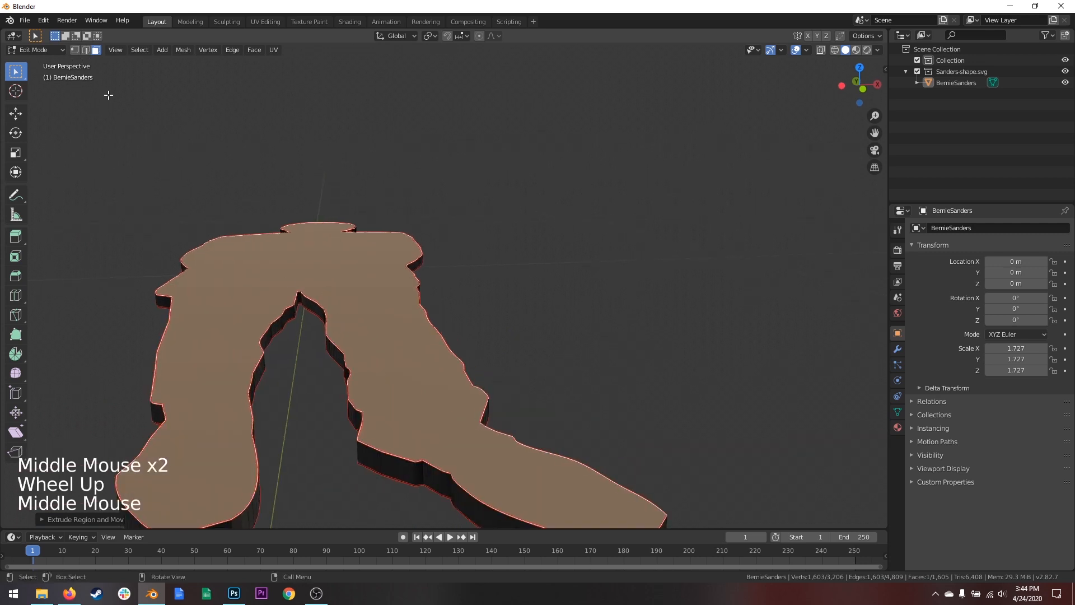
key("2")
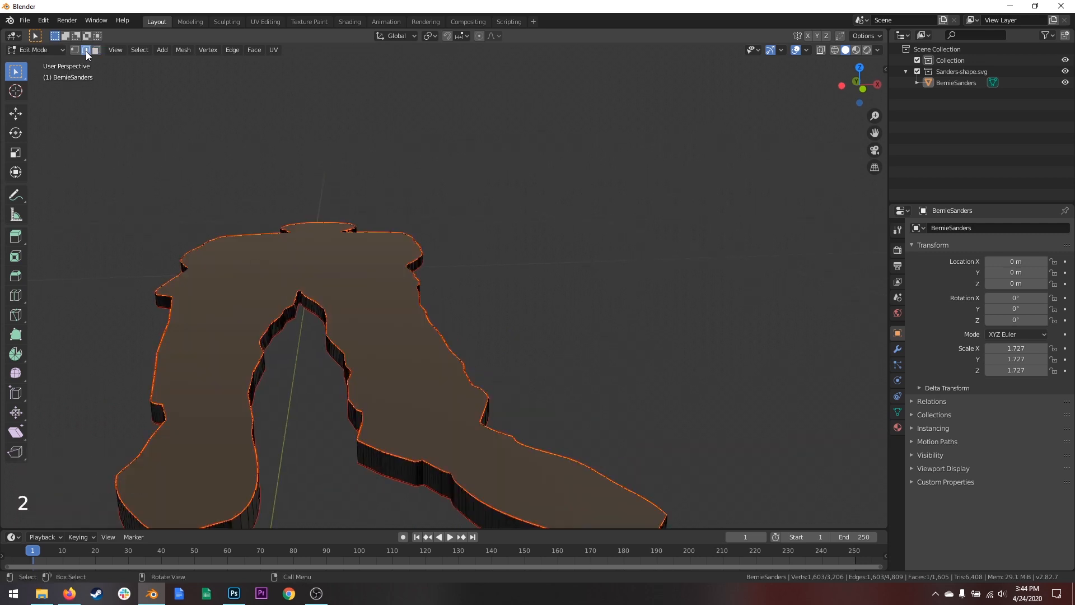
Mark the short vertical side edge at the crotch between the legs as a UV seam and return to Object Mode.
middle_click_drag(289, 313, 304, 298)
left_click(304, 298)
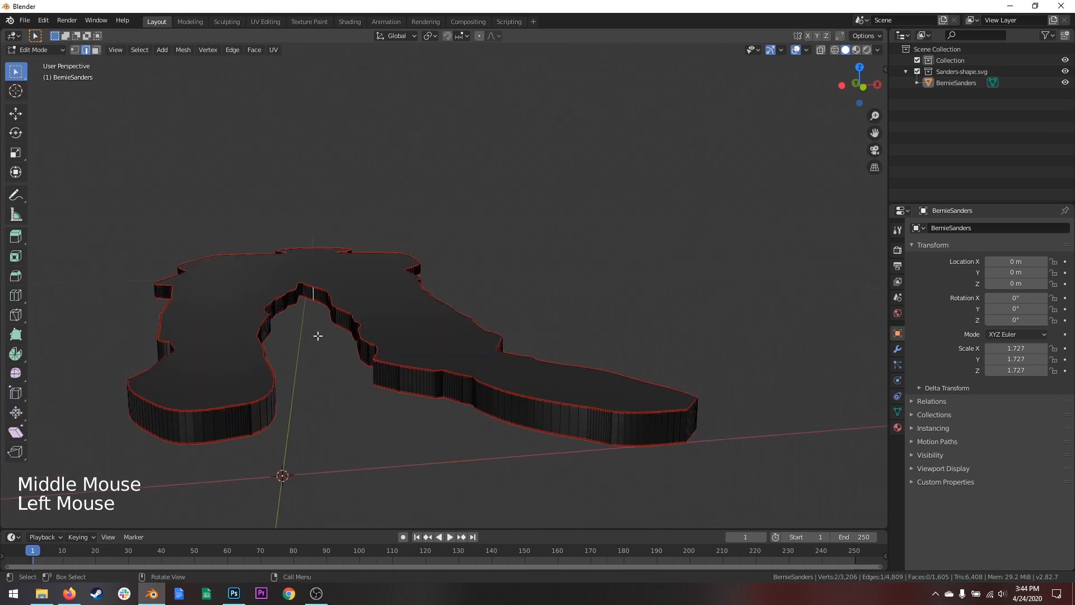
middle_click_drag(317, 335, 348, 343)
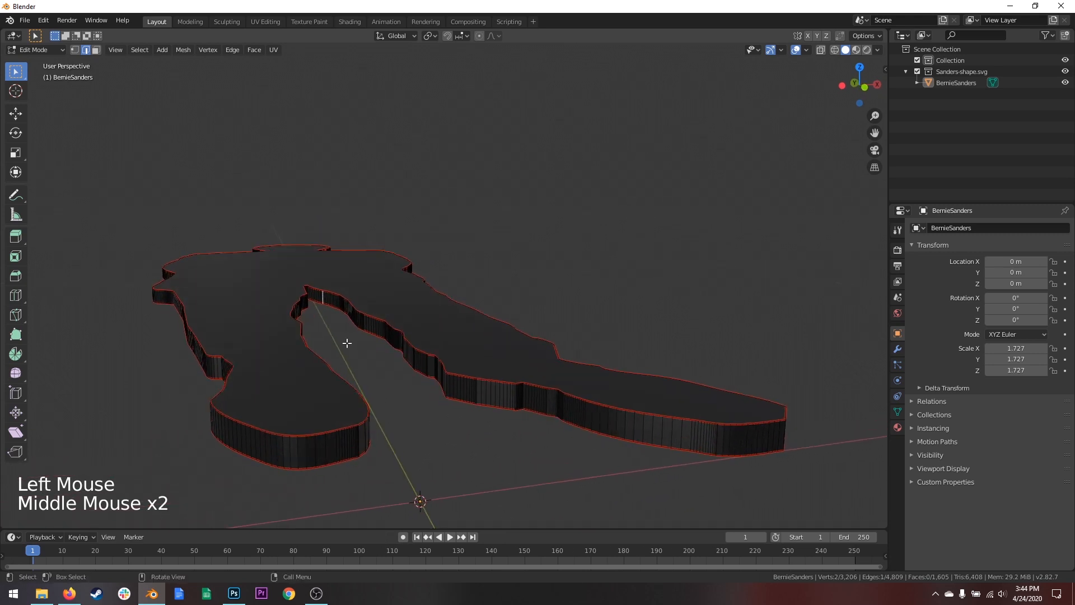
key("u")
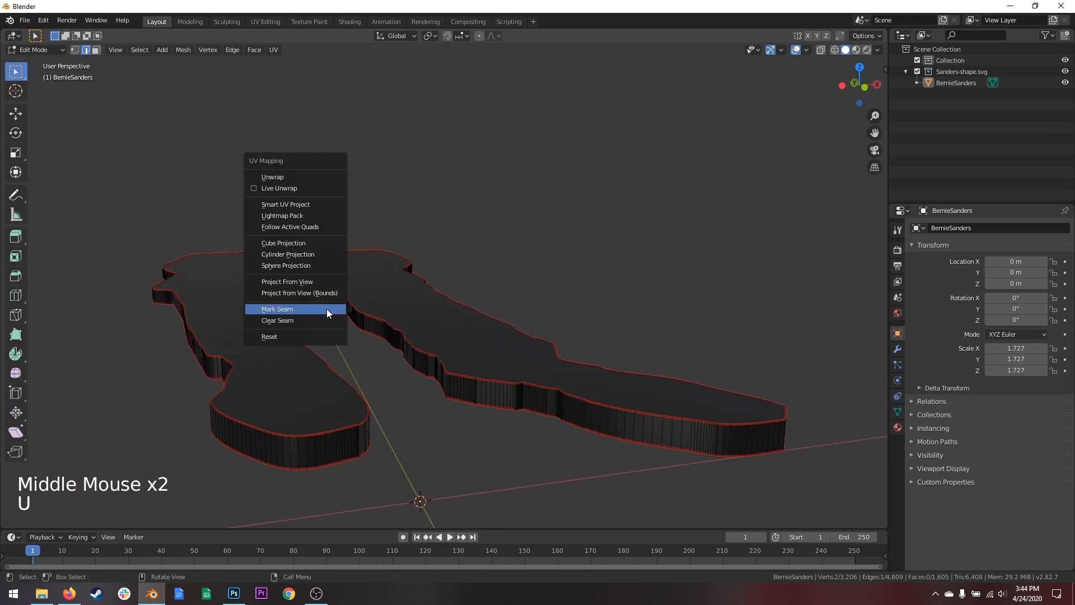
left_click(280, 309)
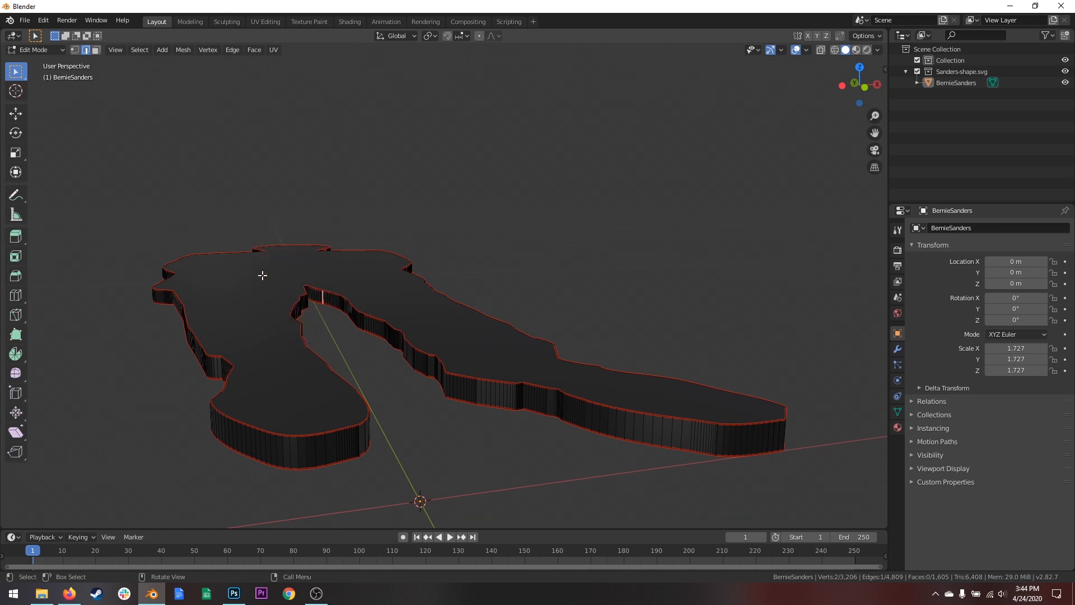
left_click(74, 50)
left_click(423, 217)
key("Tab")
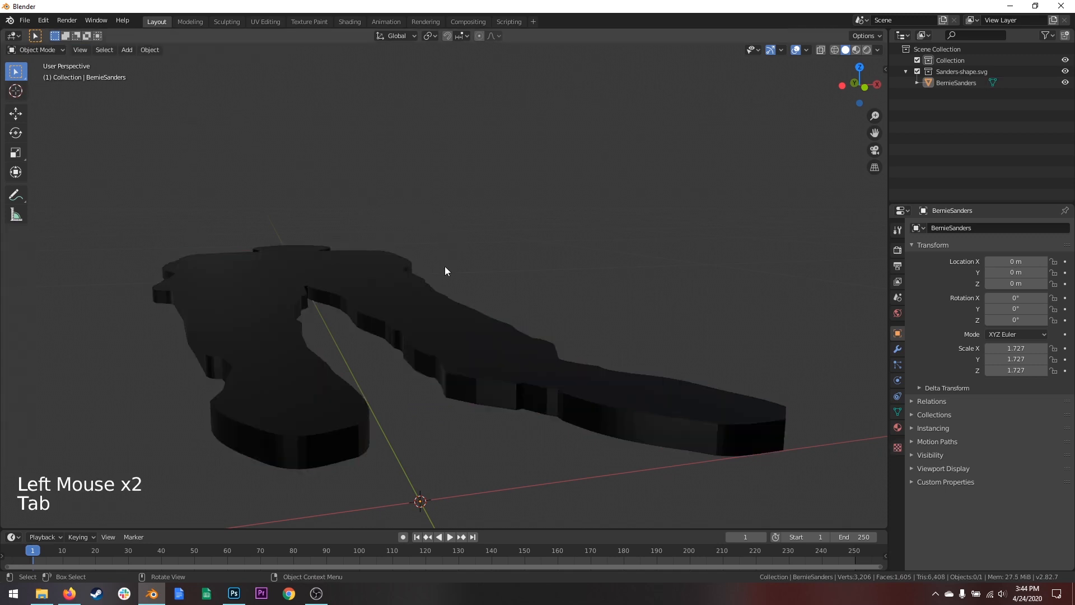
Rename the silhouette object's SVGMat material as BernieFront, viewing the object from the top.
middle_click_drag(447, 271, 449, 295)
scroll(405, 340, "down", 5)
scroll(404, 334, "up", 2)
scroll(440, 314, "down", 1)
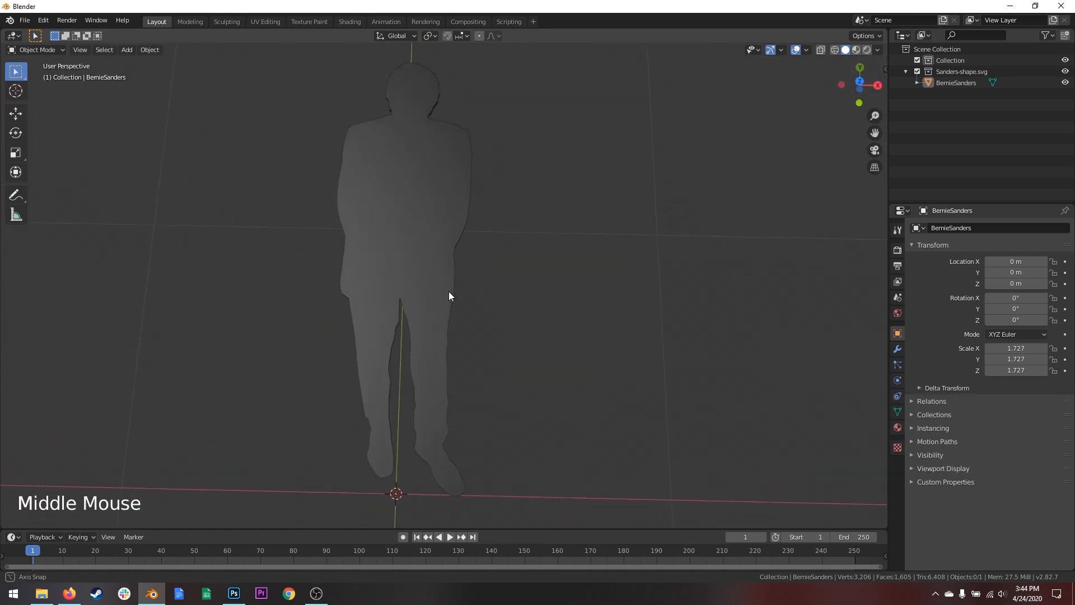
left_click(861, 82)
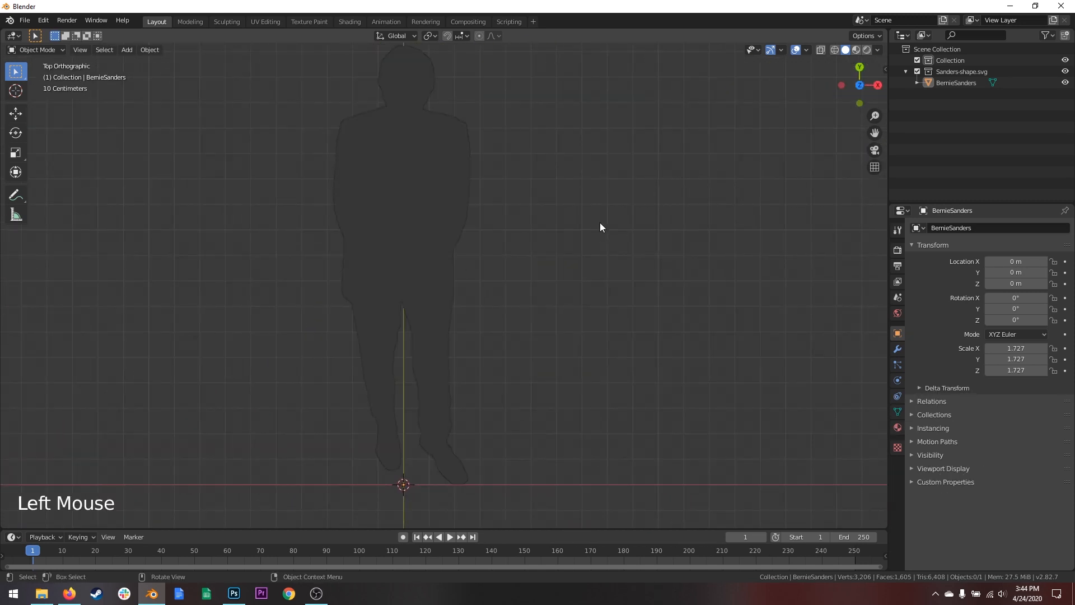
middle_click_drag(599, 223, 522, 236, "shift")
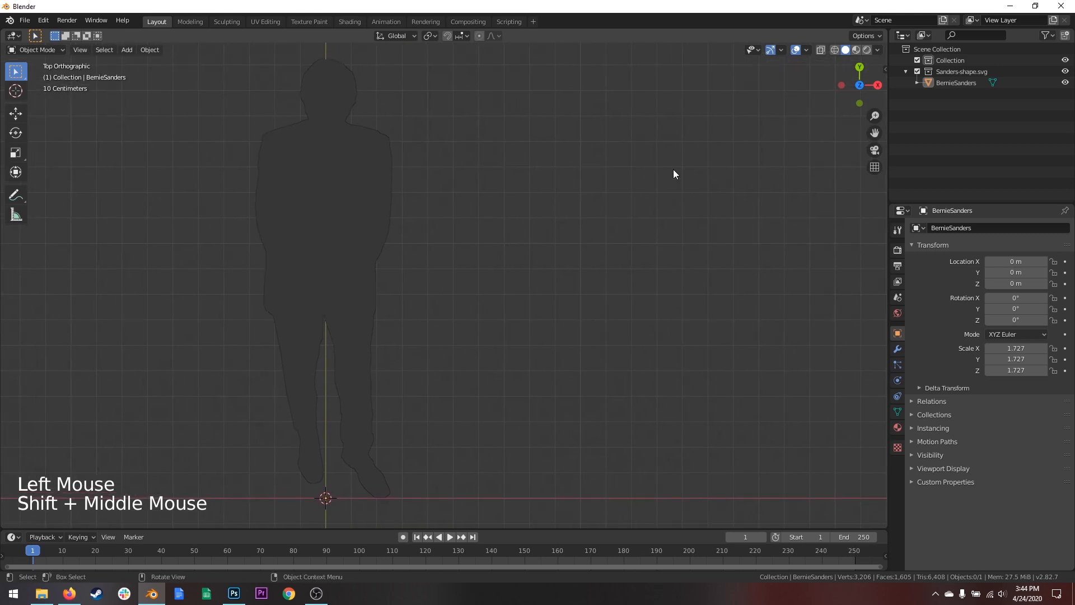
left_click(943, 83)
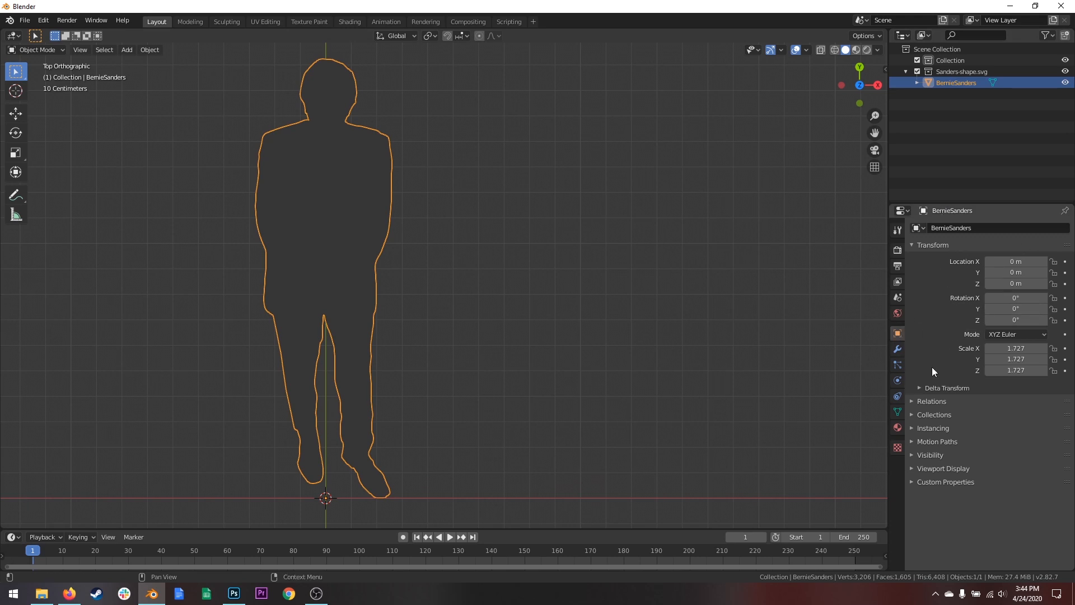
left_click(897, 429)
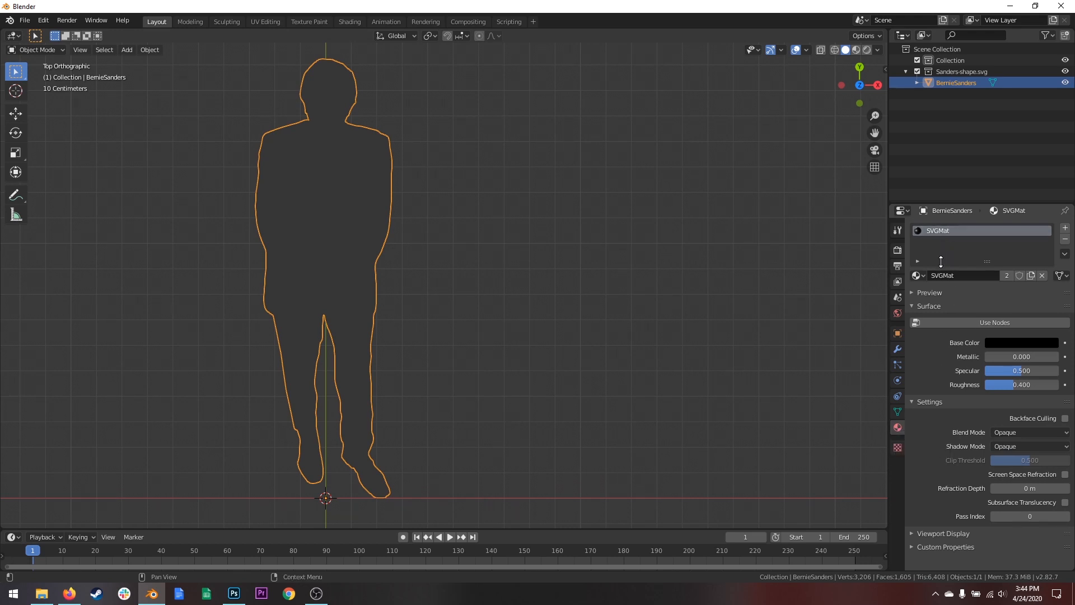
left_click(960, 276)
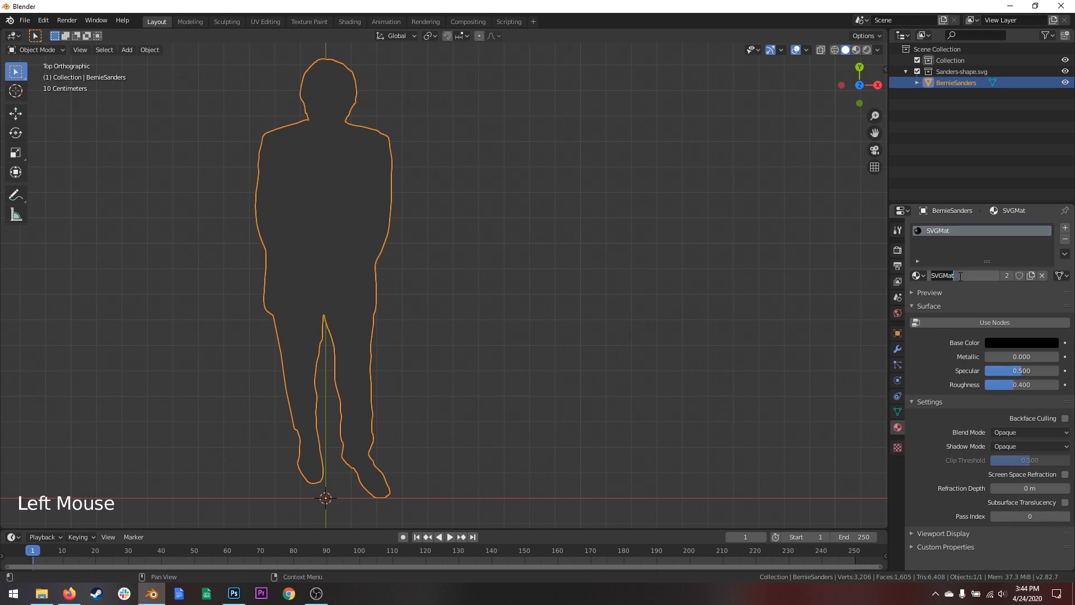
type("BernieFro")
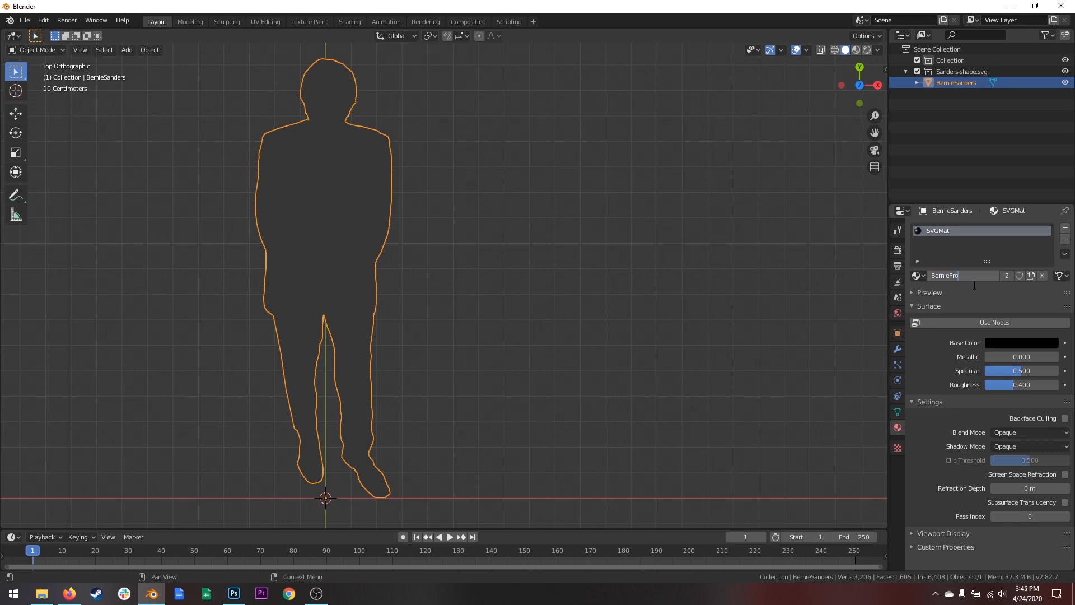
type("nt")
key("Return")
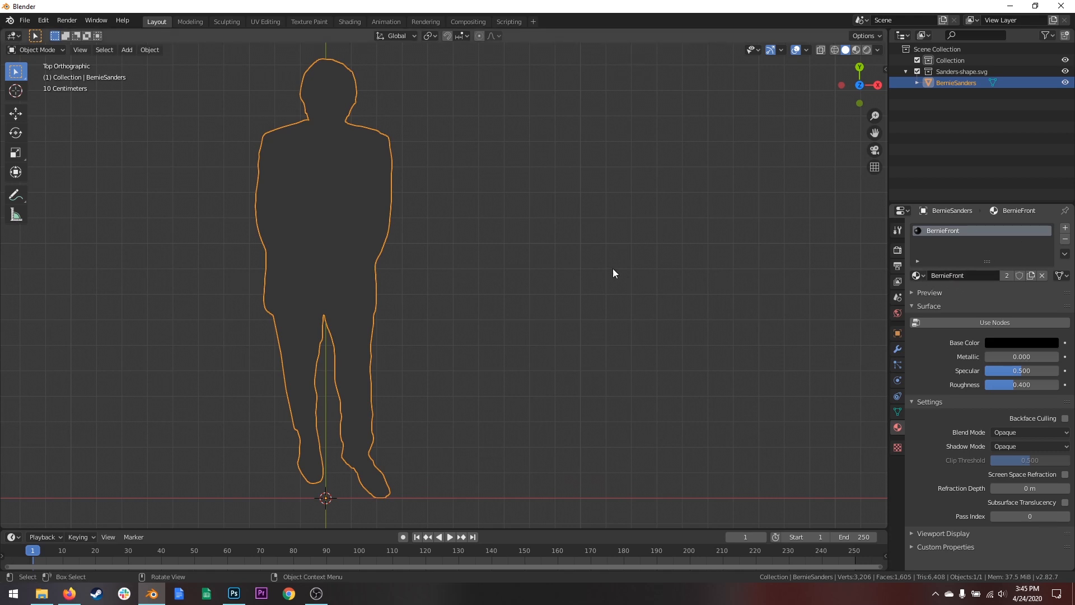
Add a second material slot to the silhouette with a new material named Rear-and-sides.
middle_click_drag(613, 268, 496, 211)
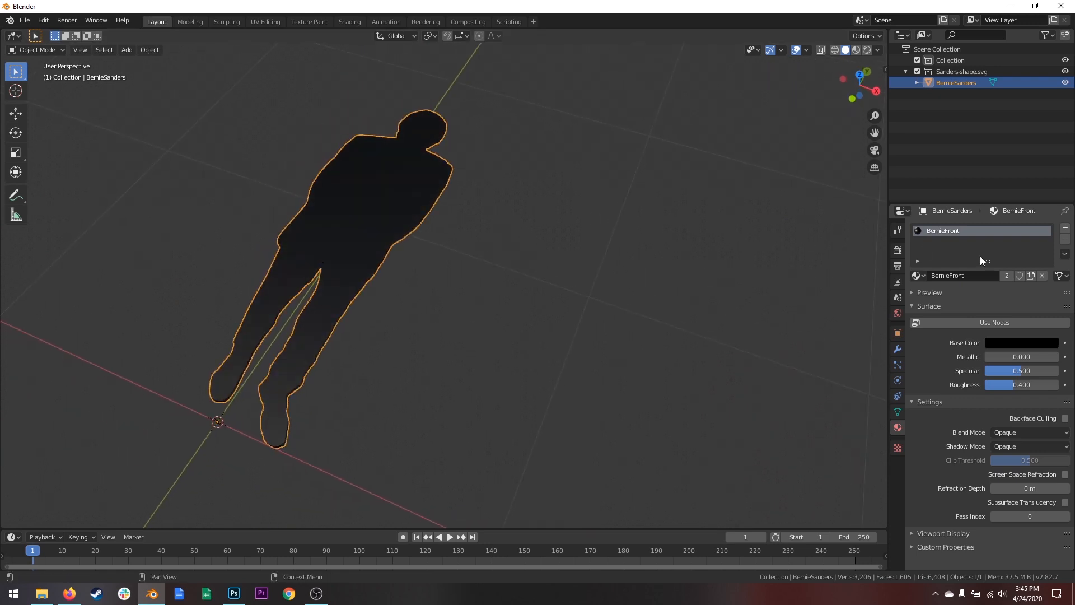
left_click(1066, 228)
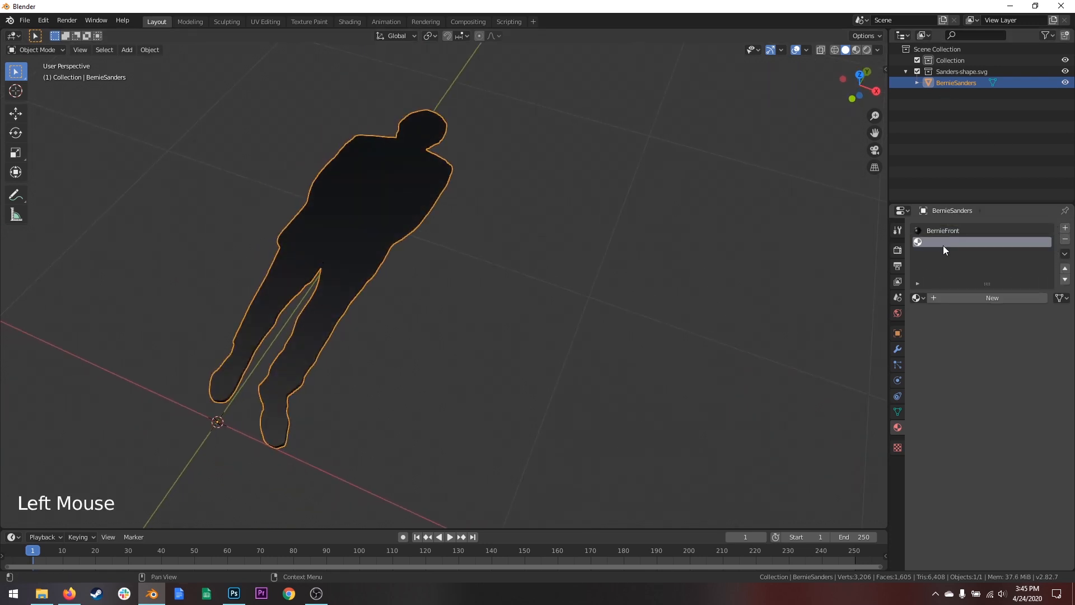
left_click(954, 298)
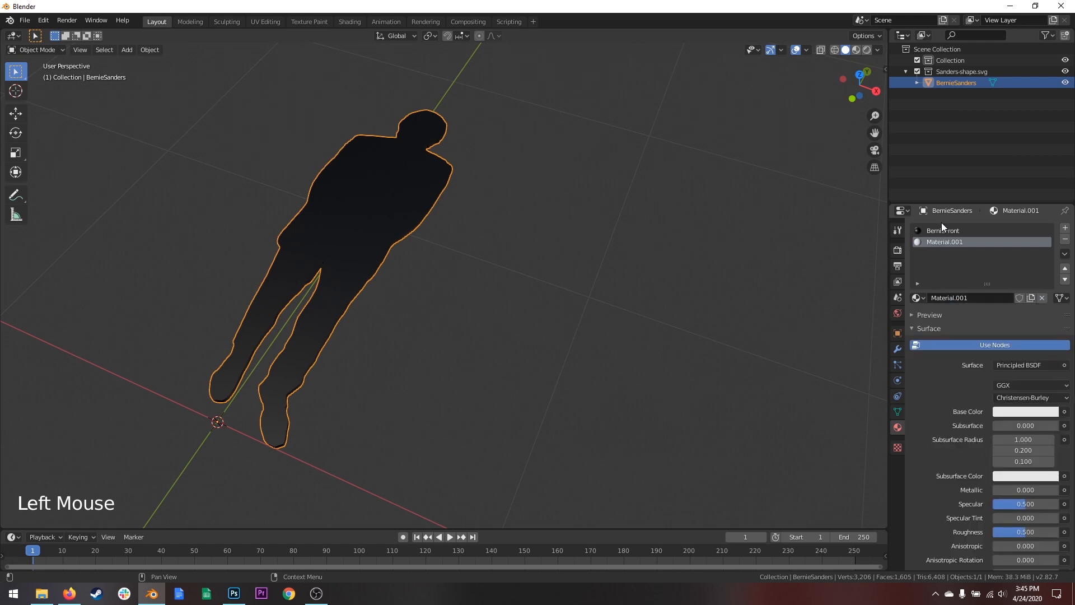
left_click(973, 301)
type("Rear-and-sides")
key("Return")
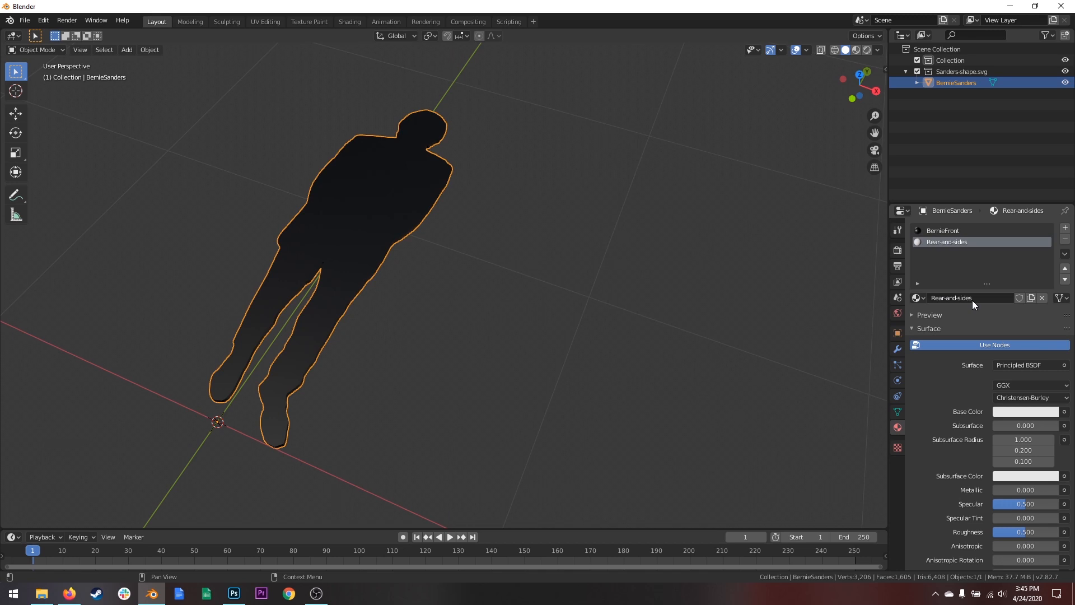
Assign the Rear-and-sides material to every face of the silhouette except the large front face, and return to Object Mode.
middle_click_drag(737, 303, 615, 261)
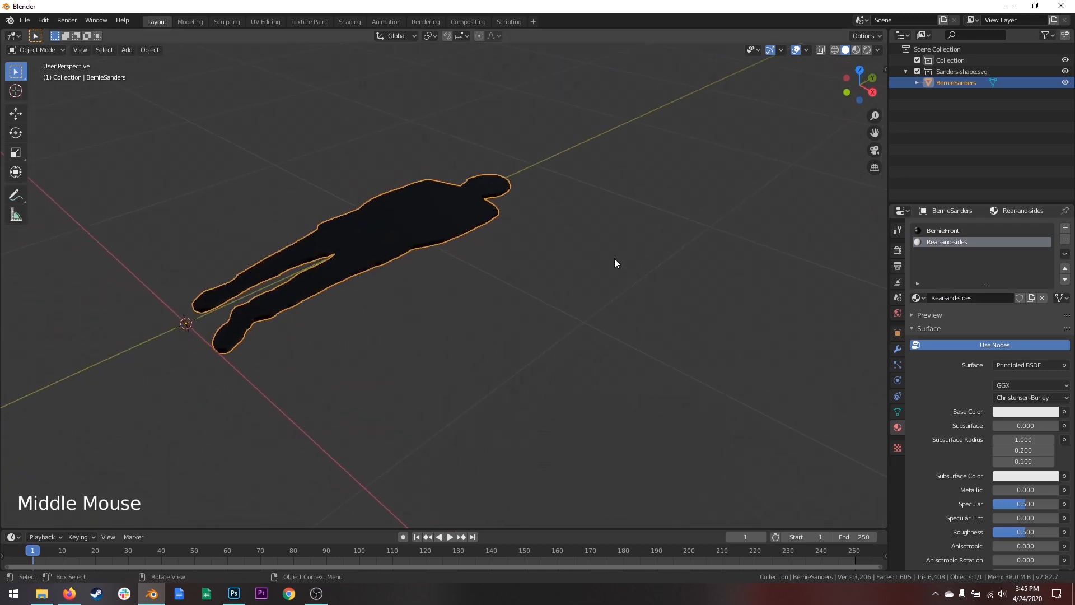
middle_click_drag(457, 254, 529, 279)
key("Tab")
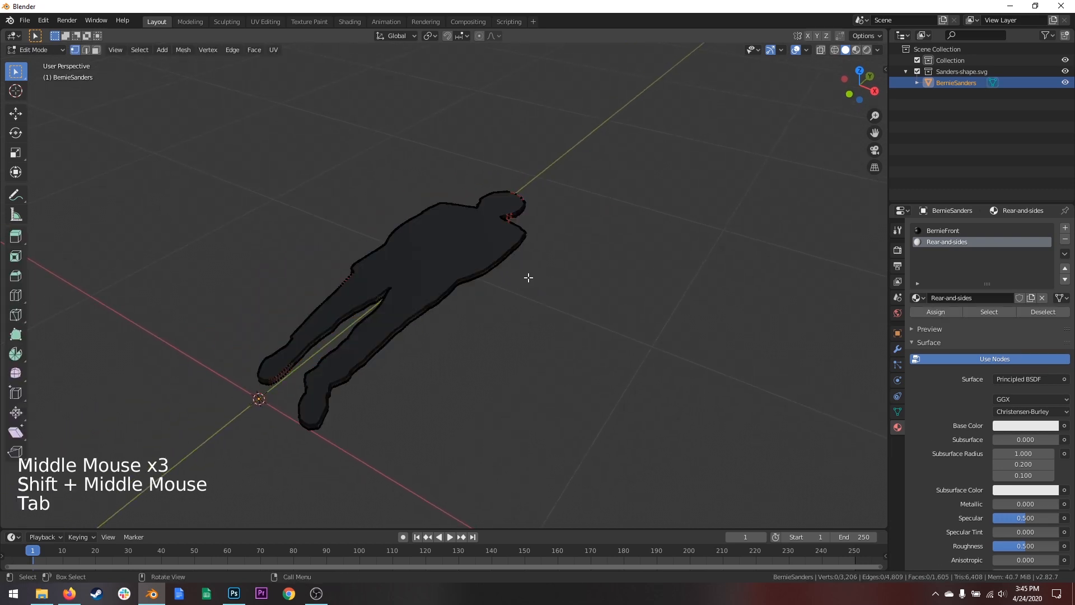
left_click(96, 49)
mouse_move(517, 302)
middle_mouse_down()
mouse_move(508, 295)
mouse_move(525, 300)
middle_mouse_up()
key("a")
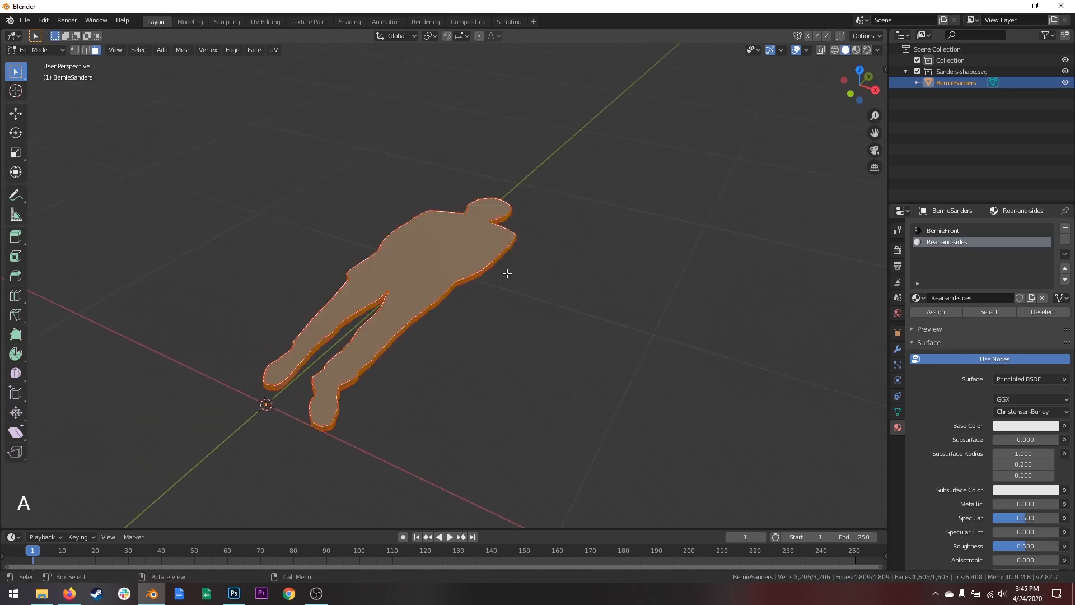
key("ctrl")
left_click(436, 247, "ctrl")
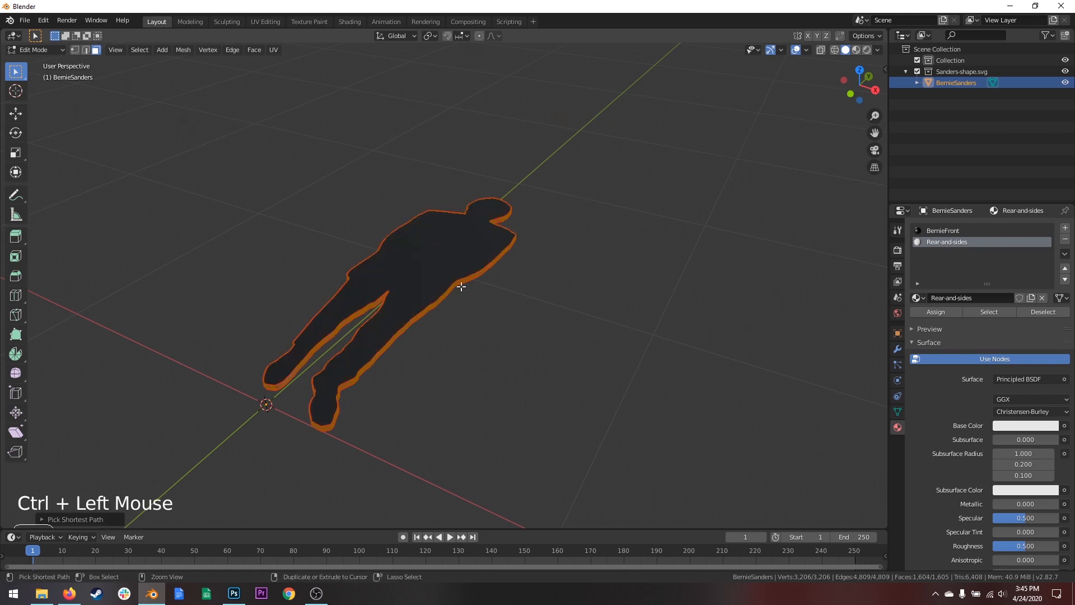
middle_click_drag(527, 340, 509, 323)
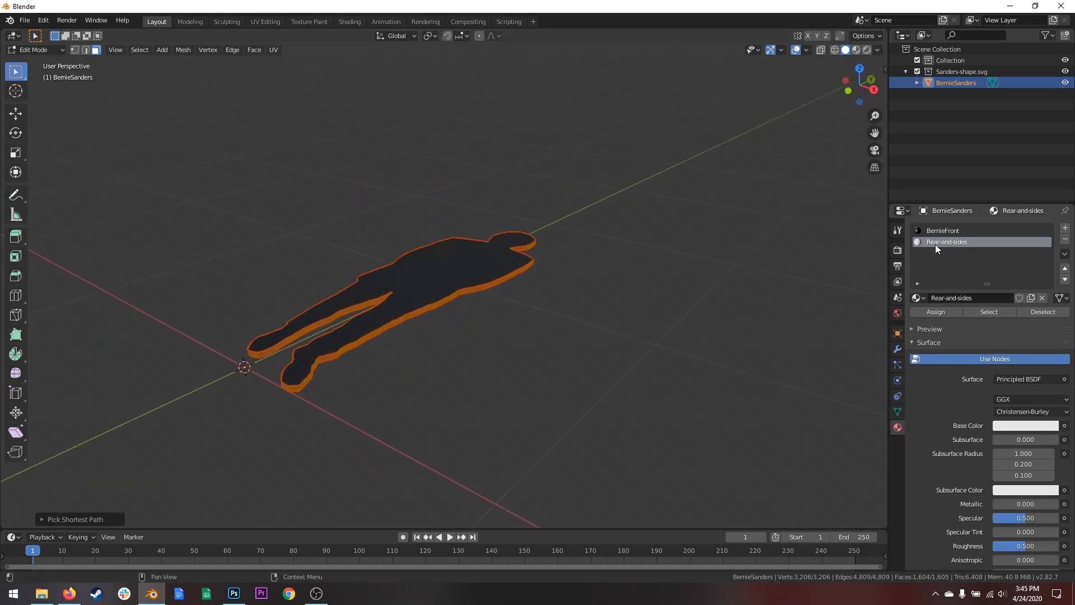
left_click(933, 311)
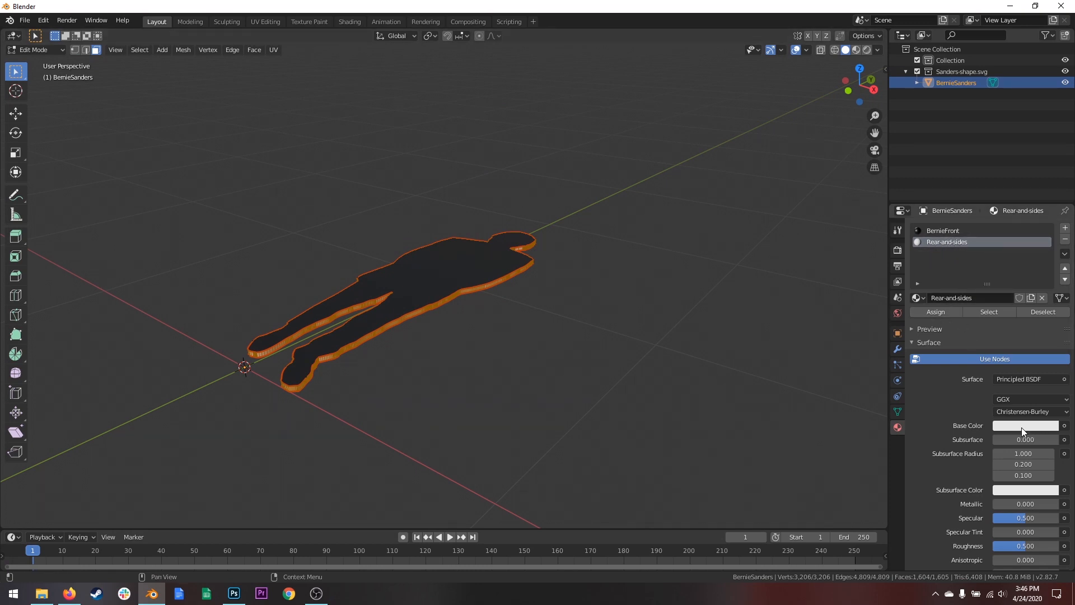
left_click(492, 320)
scroll(494, 322, "up", 2)
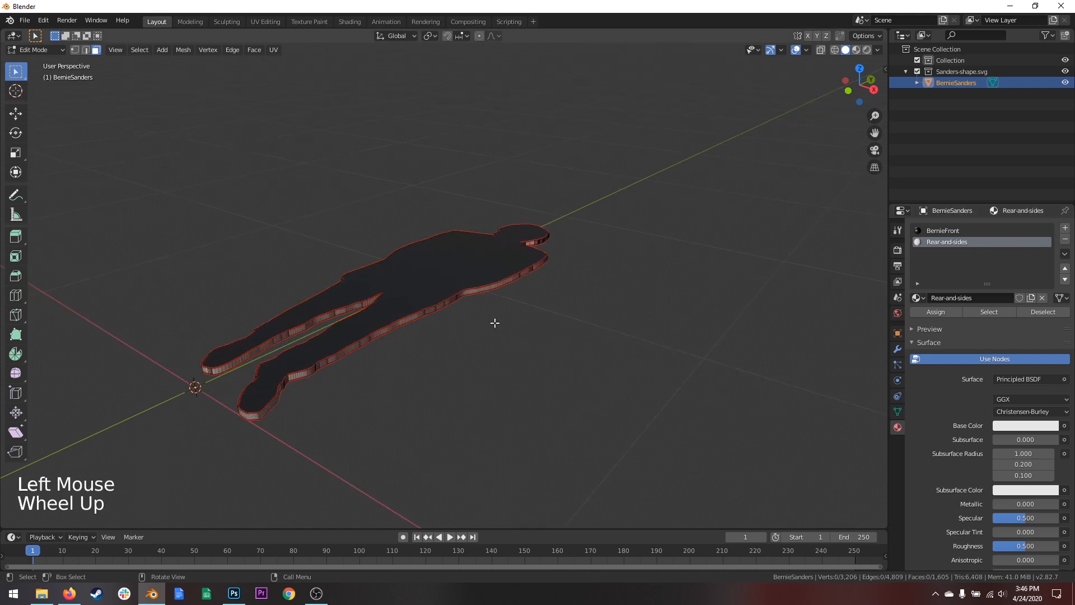
key("Tab")
Give the Rear-and-sides material an orange-red base color and display the model in Material Preview shading.
middle_click_drag(495, 322, 472, 311)
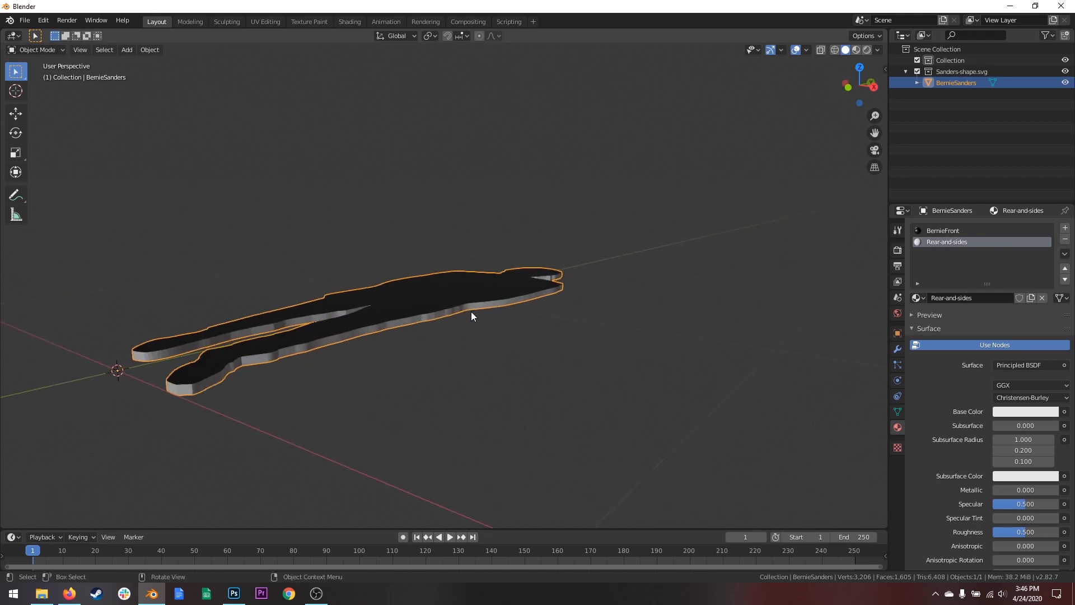
left_click(1014, 411)
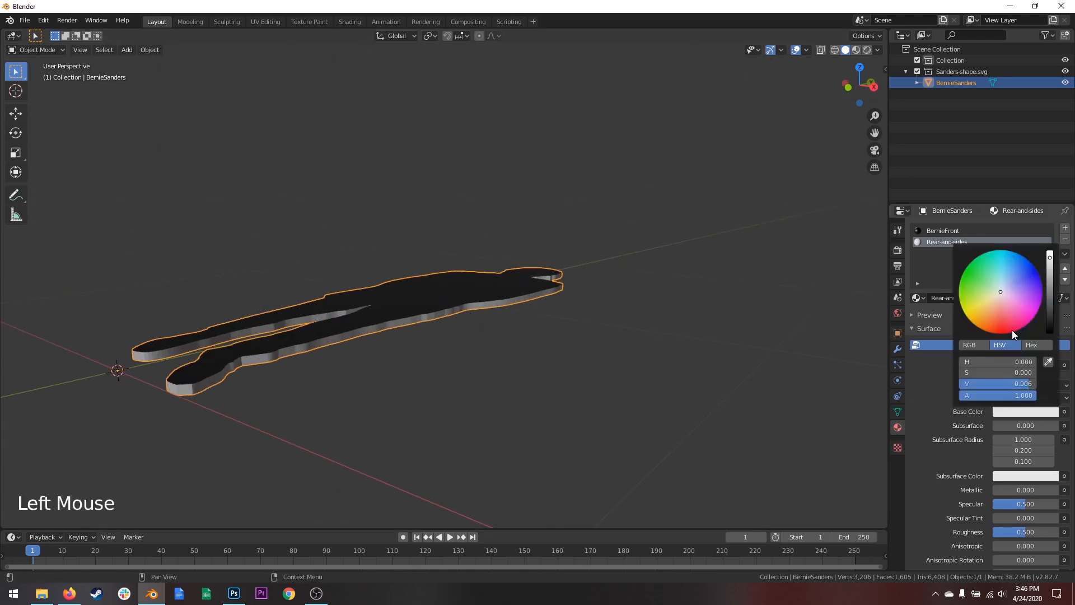
left_click(997, 328)
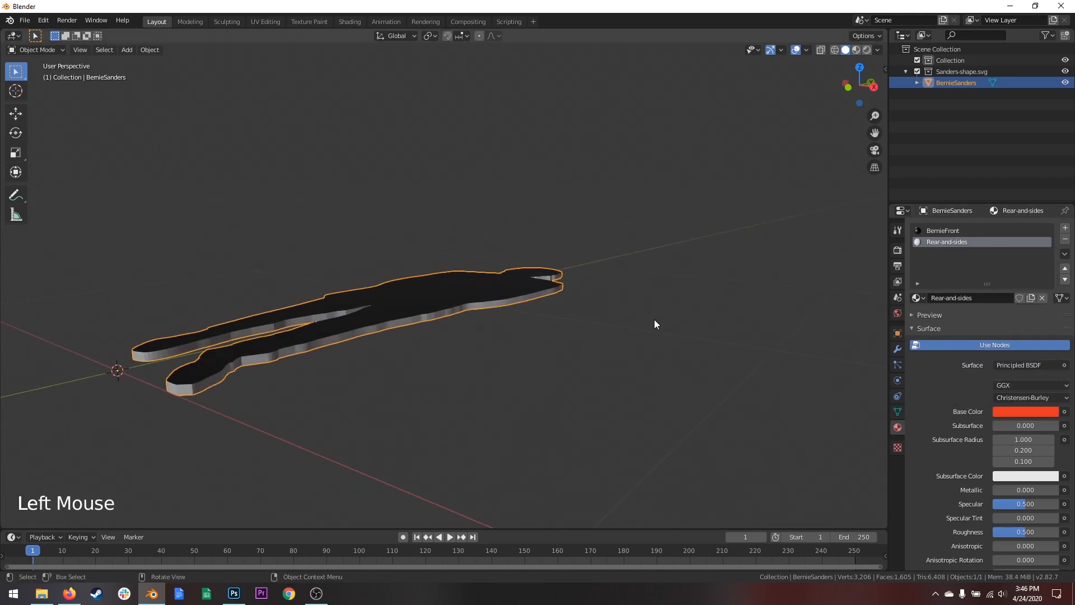
left_click(856, 50)
mouse_move(662, 259)
middle_mouse_down()
mouse_move(611, 250)
mouse_move(667, 276)
mouse_move(679, 343)
middle_mouse_up()
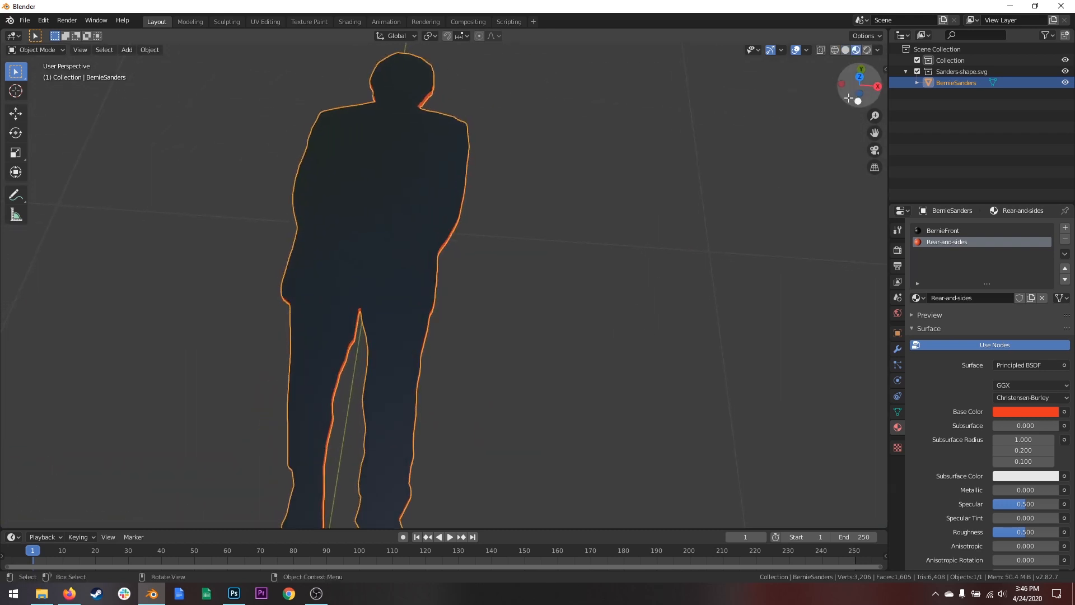
View the silhouette from the top and enable nodes for the BernieFront material.
left_click(860, 77)
scroll(529, 231, "down", 2)
scroll(528, 225, "down", 2)
scroll(528, 224, "up", 1)
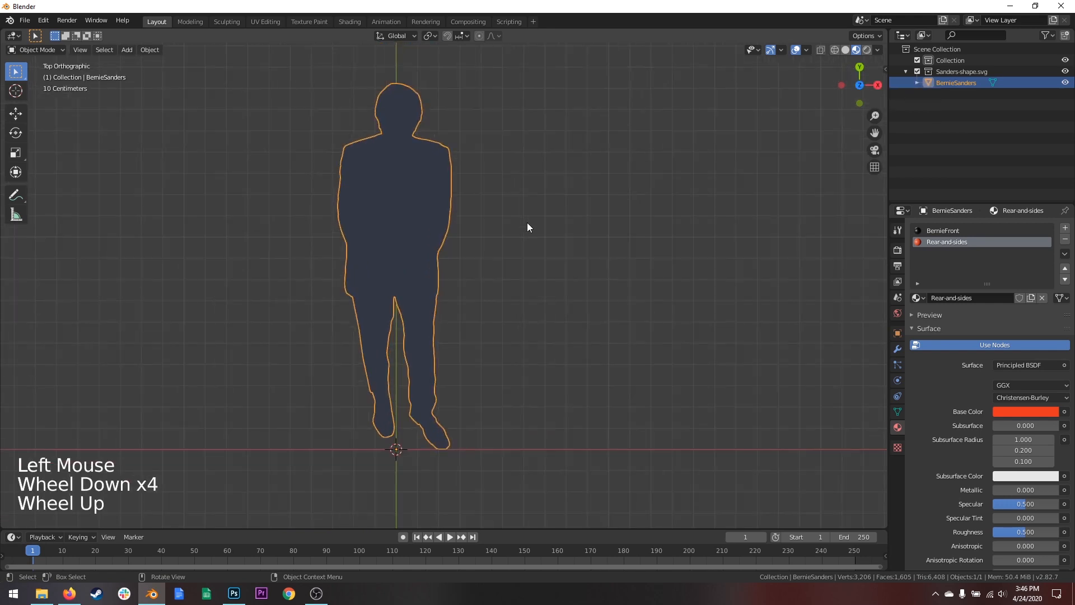
mouse_move(527, 223)
middle_mouse_down("shift")
mouse_move(515, 224)
mouse_move(532, 235)
middle_mouse_up("shift")
left_click(945, 232)
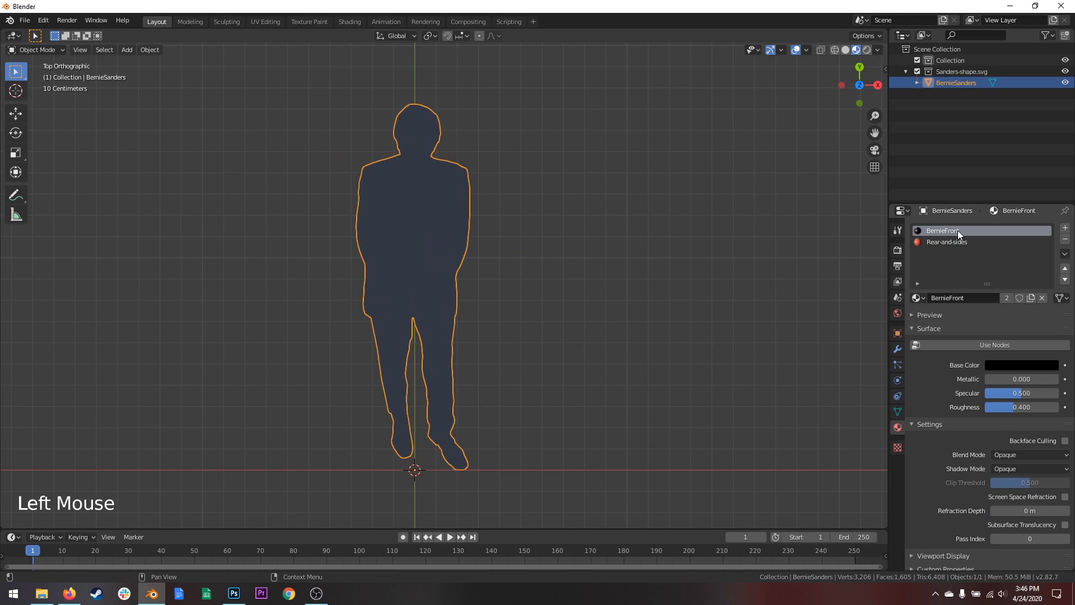
left_click(984, 344)
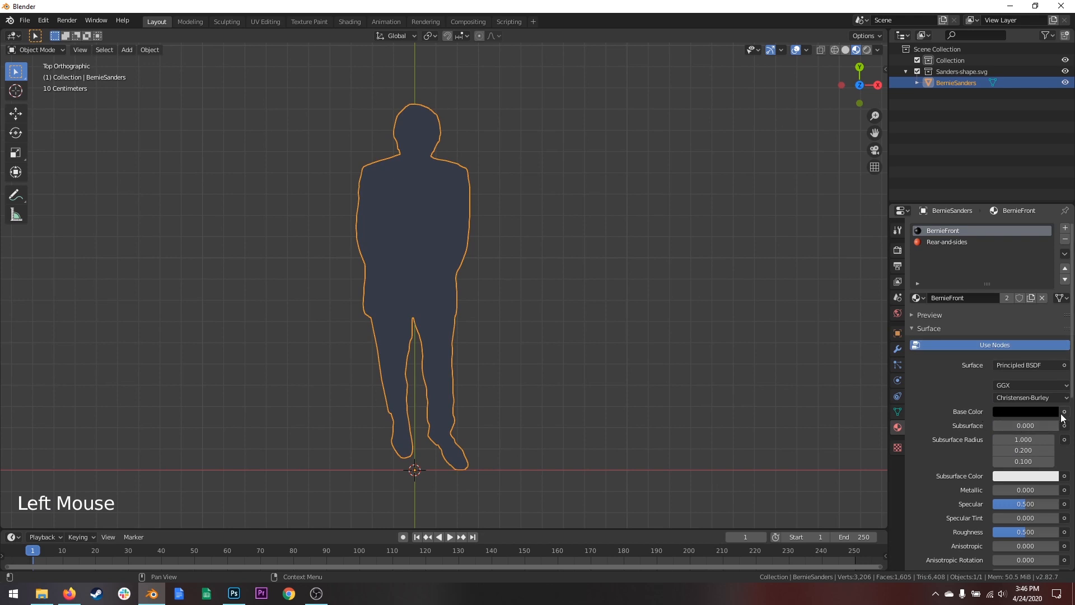
Use Sanders-sync.png from the Tutorial folder as the image texture for the BernieFront base color.
left_click(1026, 412)
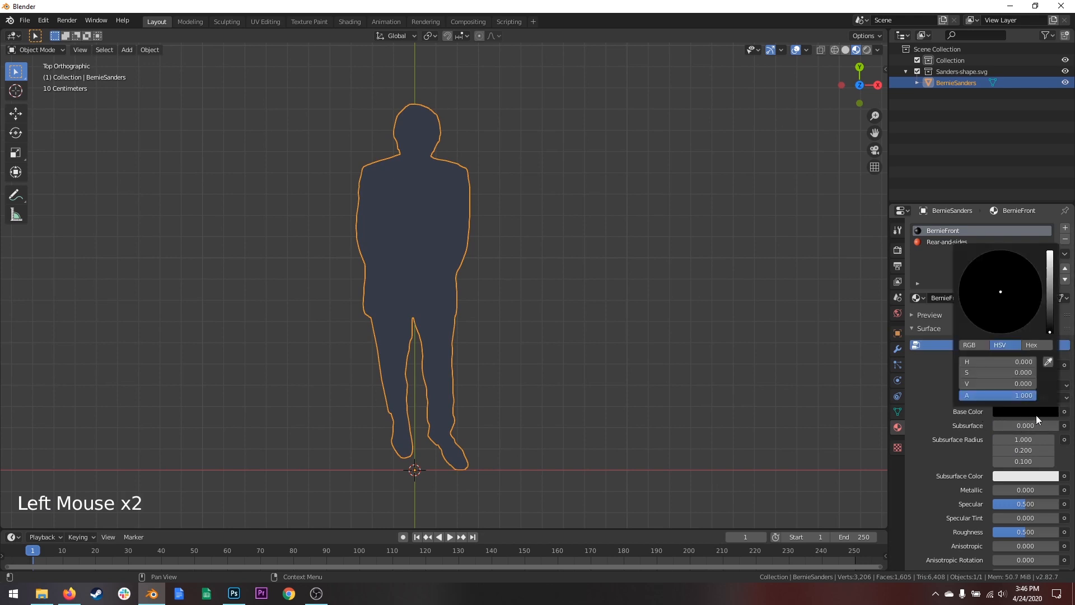
left_click(1064, 412)
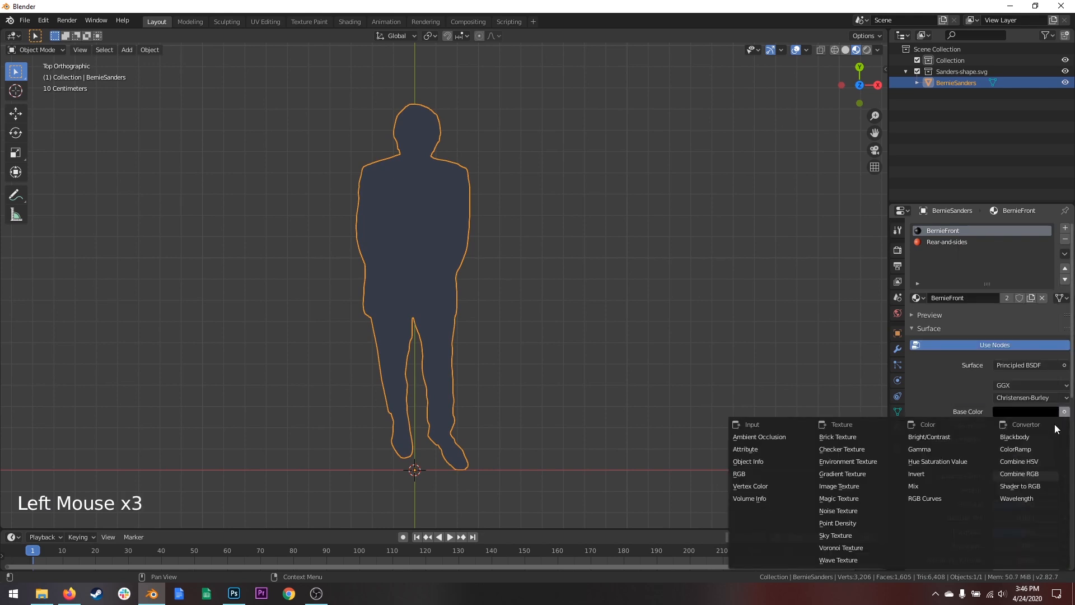
left_click(848, 486)
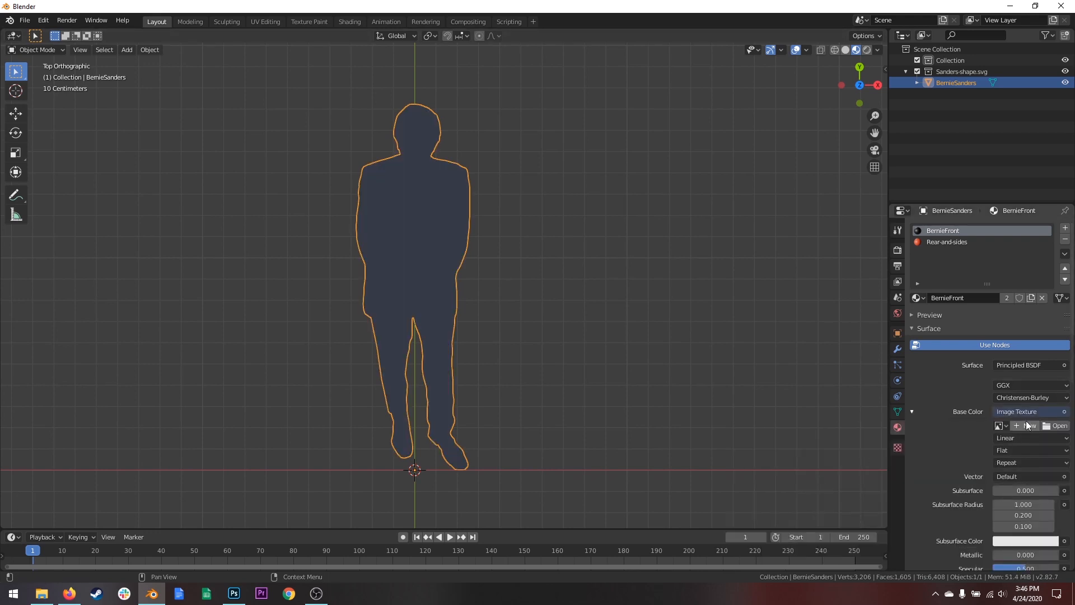
left_click(1055, 426)
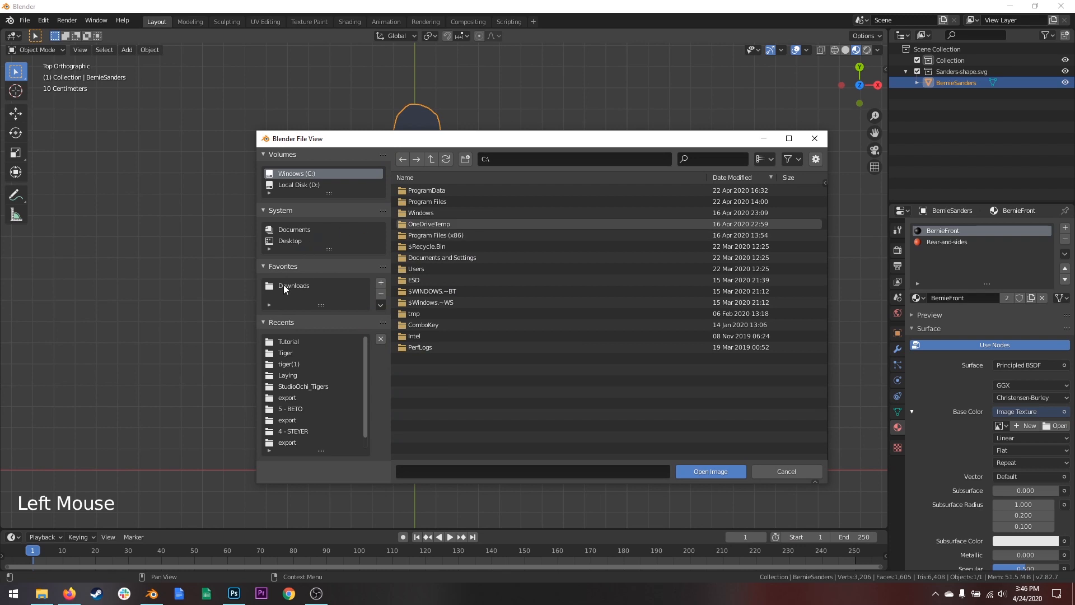
left_click(288, 341)
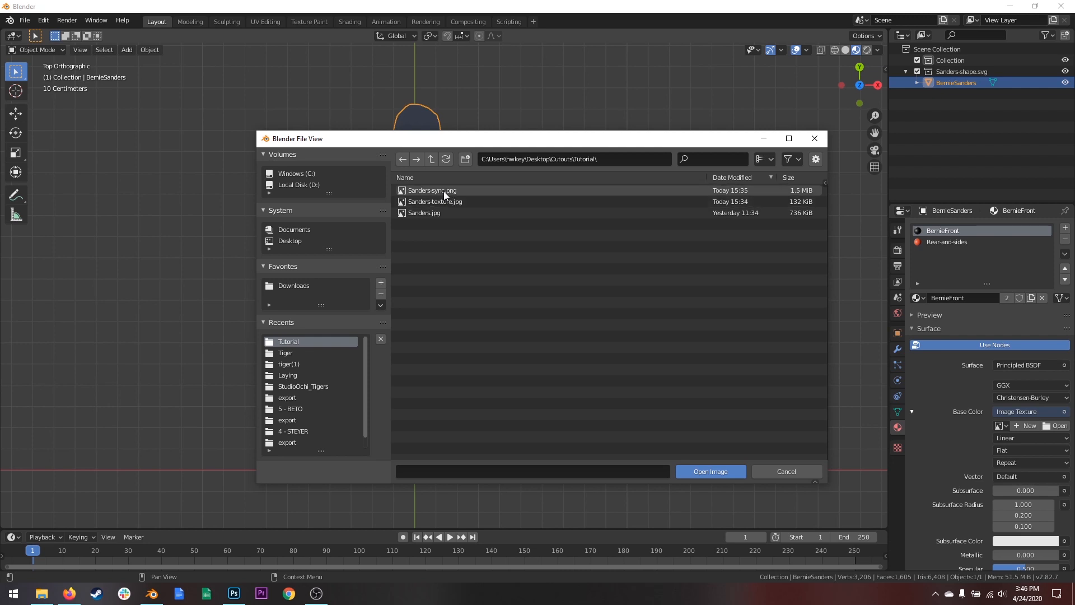
double_click(441, 191)
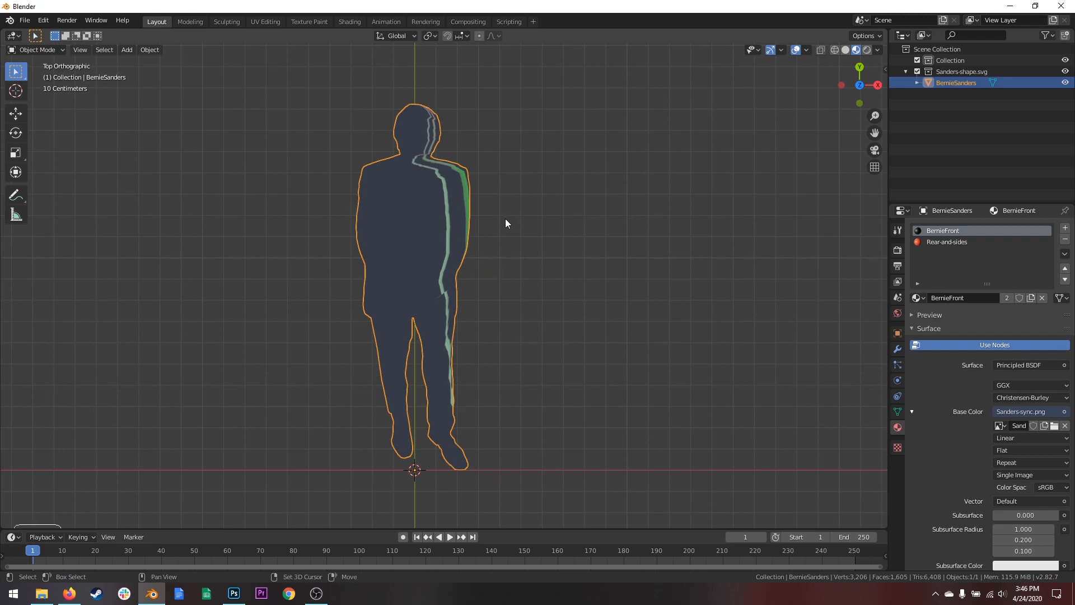
Split the 3D viewport into two side-by-side areas and make the second one a UV Editor.
mouse_move(505, 218)
middle_mouse_down("shift")
mouse_move(526, 215)
mouse_move(491, 214)
middle_mouse_up("shift")
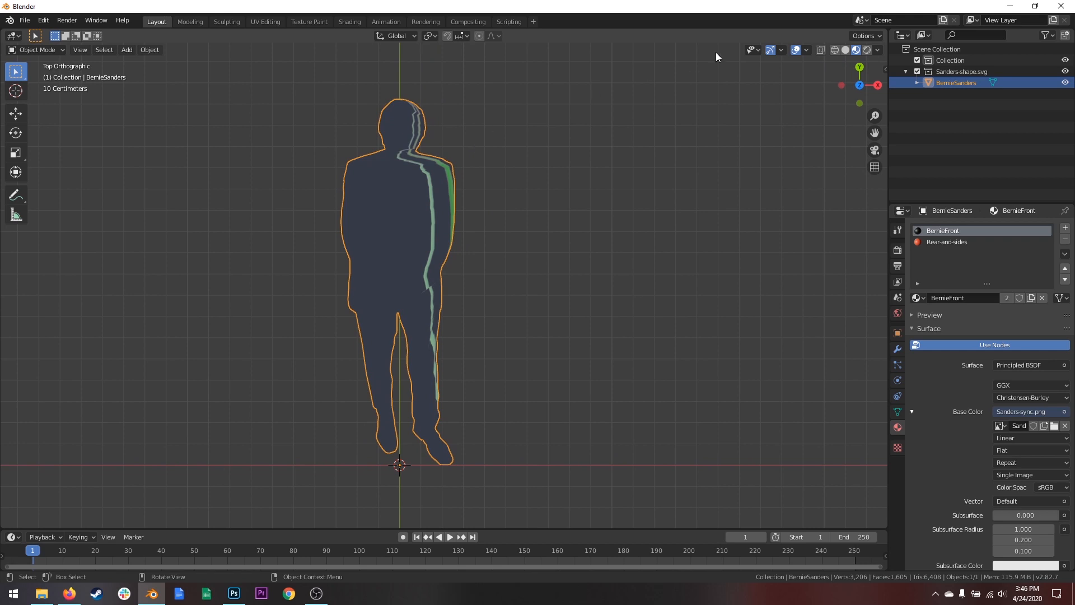
left_click(888, 27)
left_click_drag(888, 28, 433, 36)
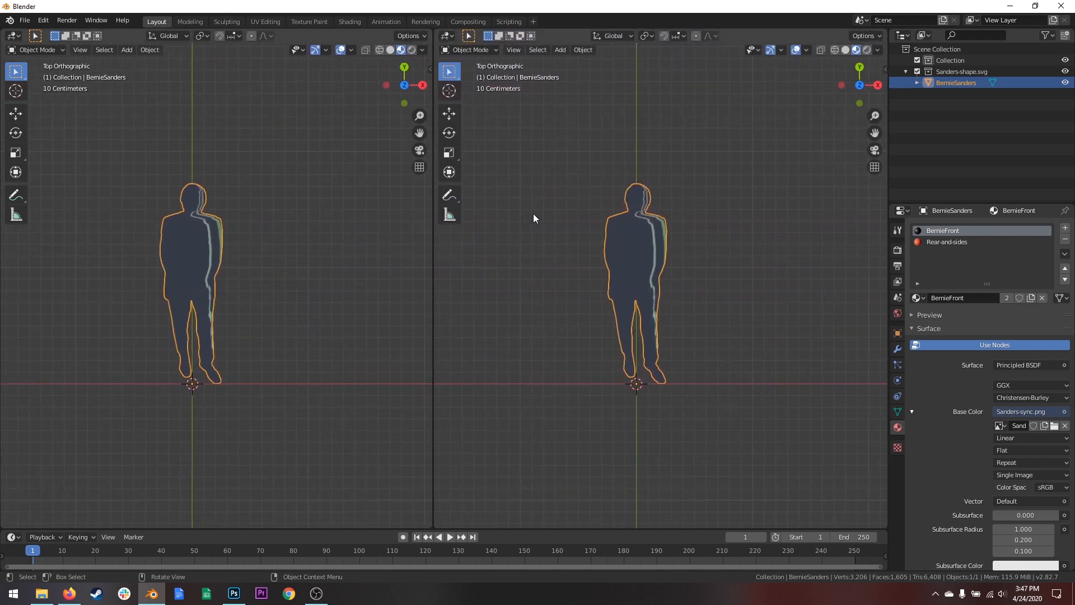
left_click(446, 35)
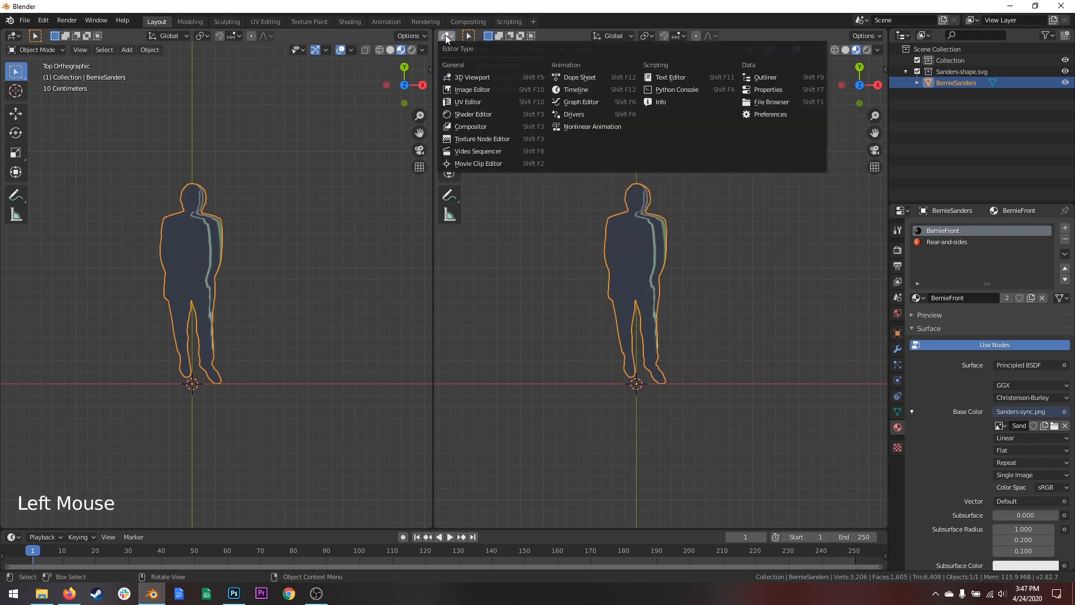
left_click(472, 102)
scroll(623, 243, "up", 3)
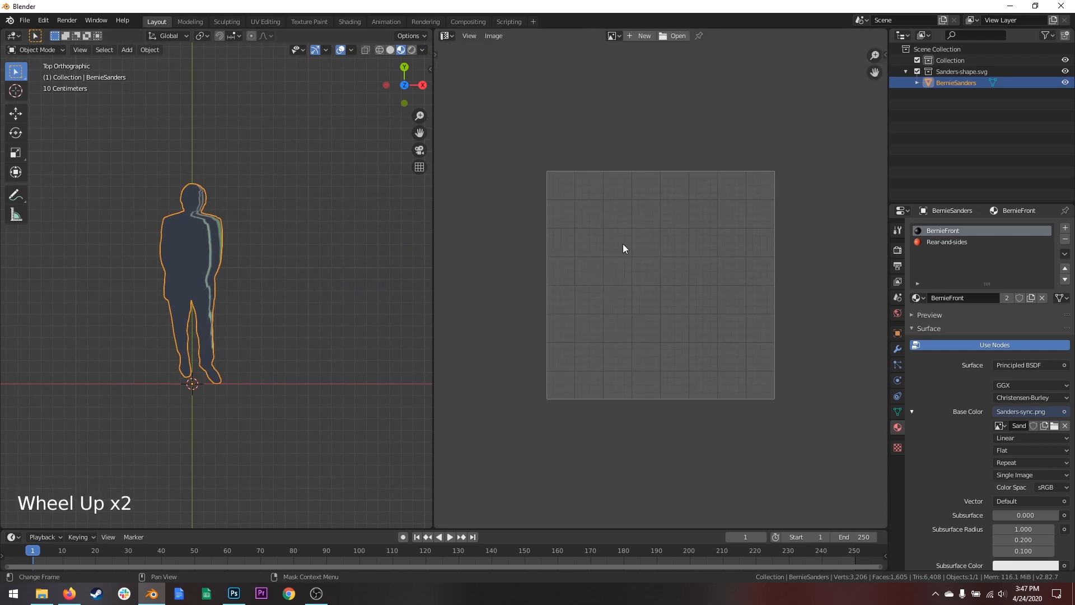
Display the Sanders-sync.png image in the UV Editor with the whole picture in view.
left_click(614, 36)
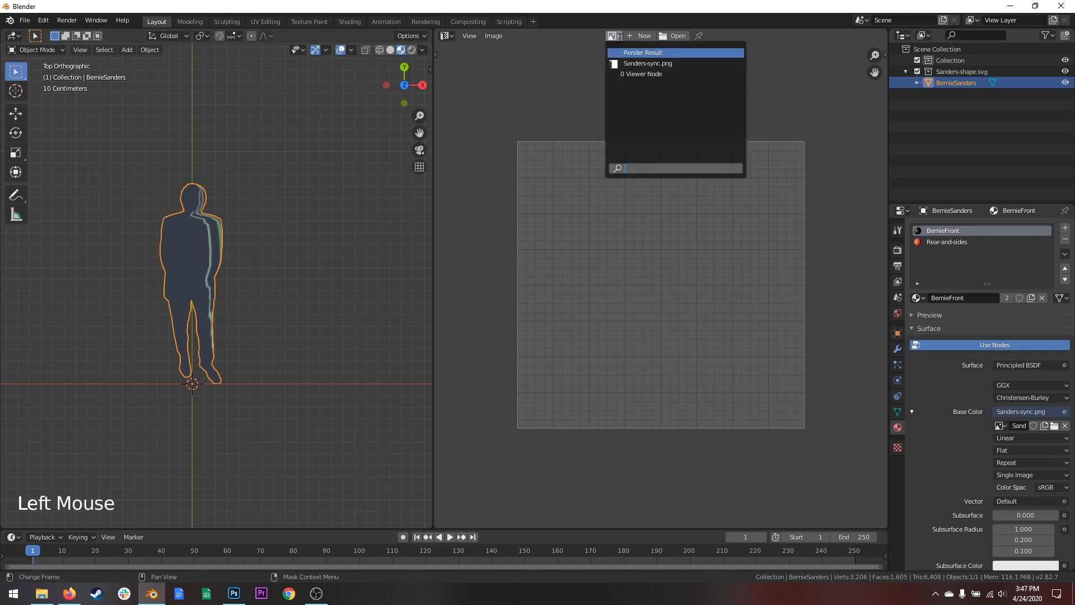
left_click(654, 63)
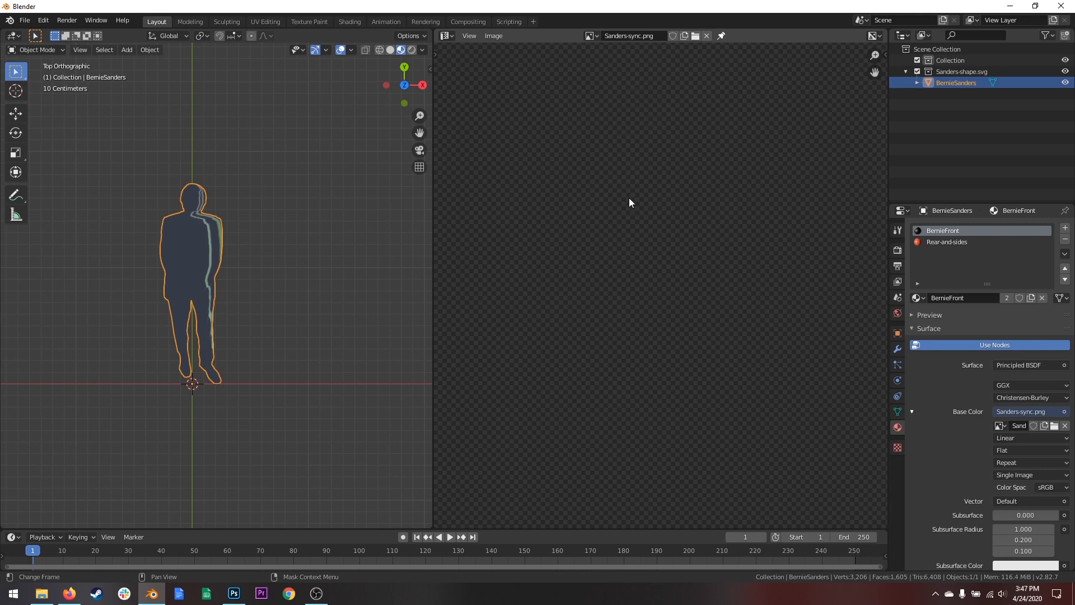
scroll(660, 286, "down", 12)
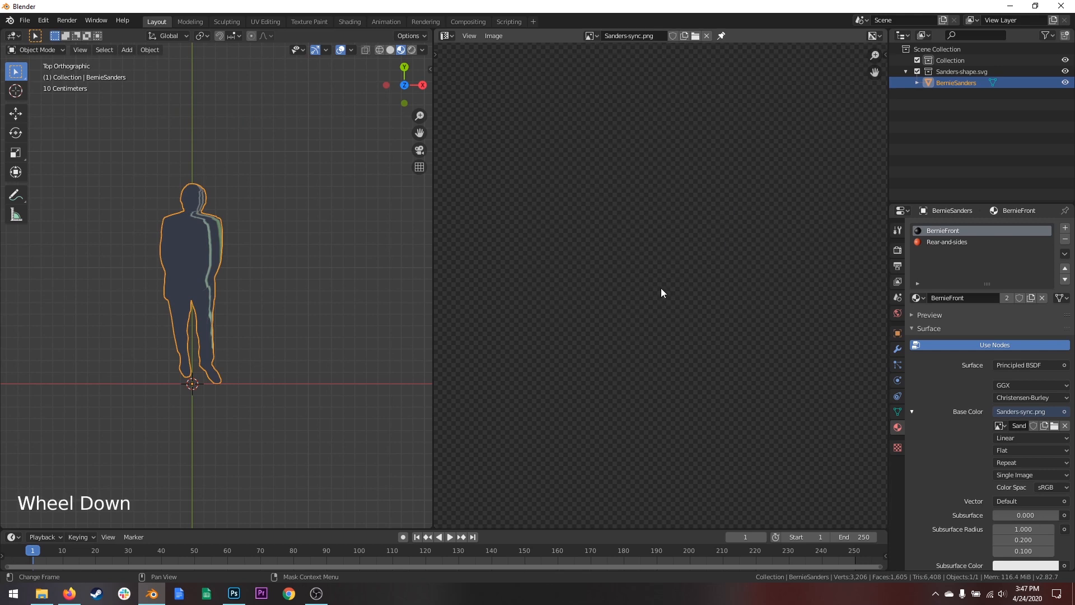
scroll(659, 287, "up", 1)
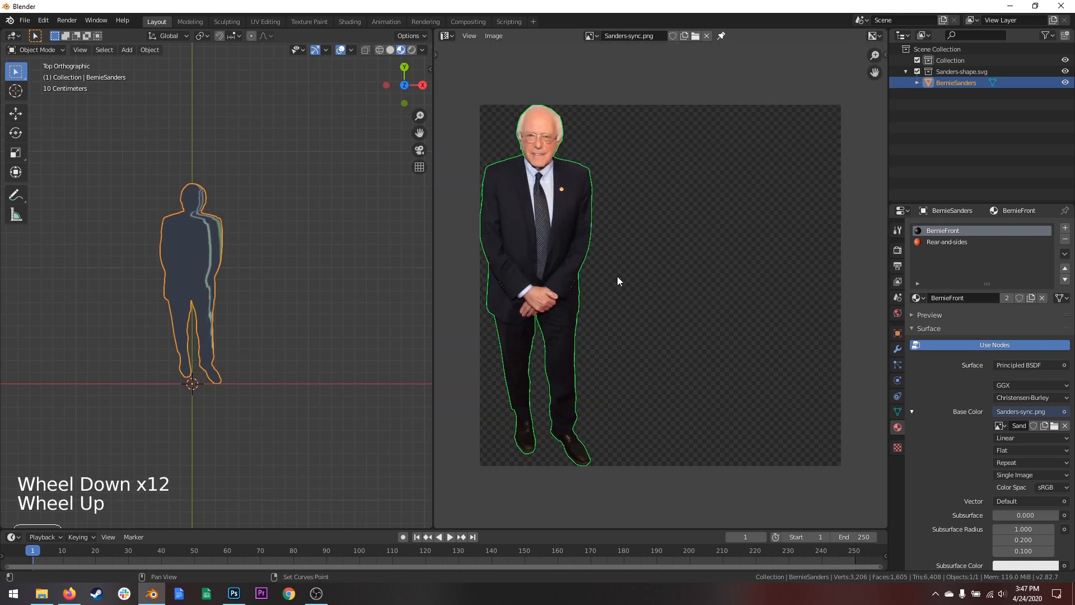
middle_click_drag(617, 276, 633, 276, "shift")
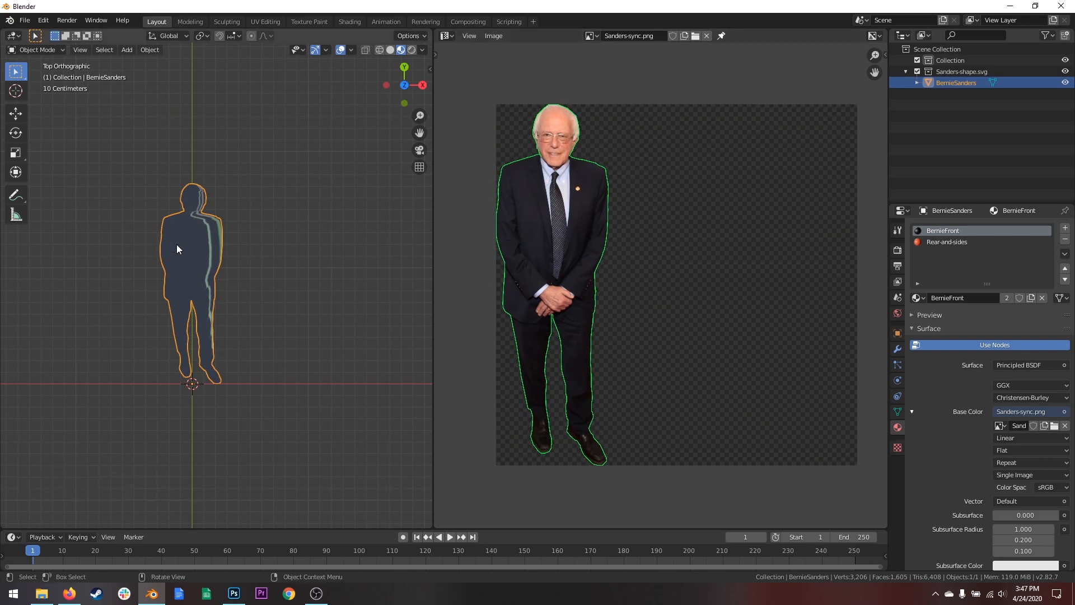
Enter Edit Mode on the silhouette and select only its large front face.
scroll(179, 244, "up", 3)
middle_click_drag(182, 239, 222, 233, "shift")
scroll(235, 233, "up", 1)
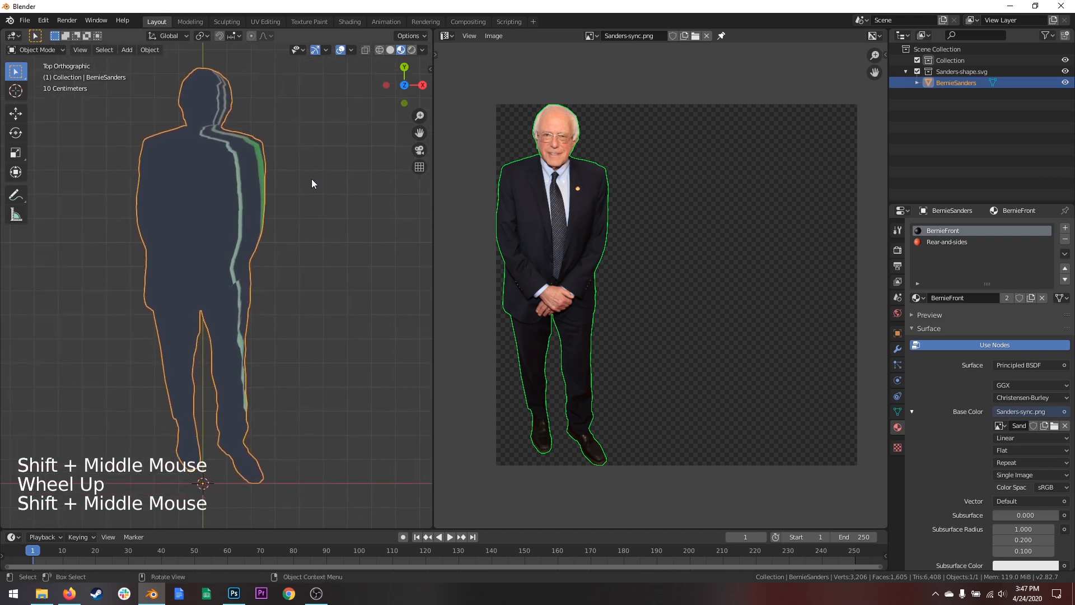
key("Tab")
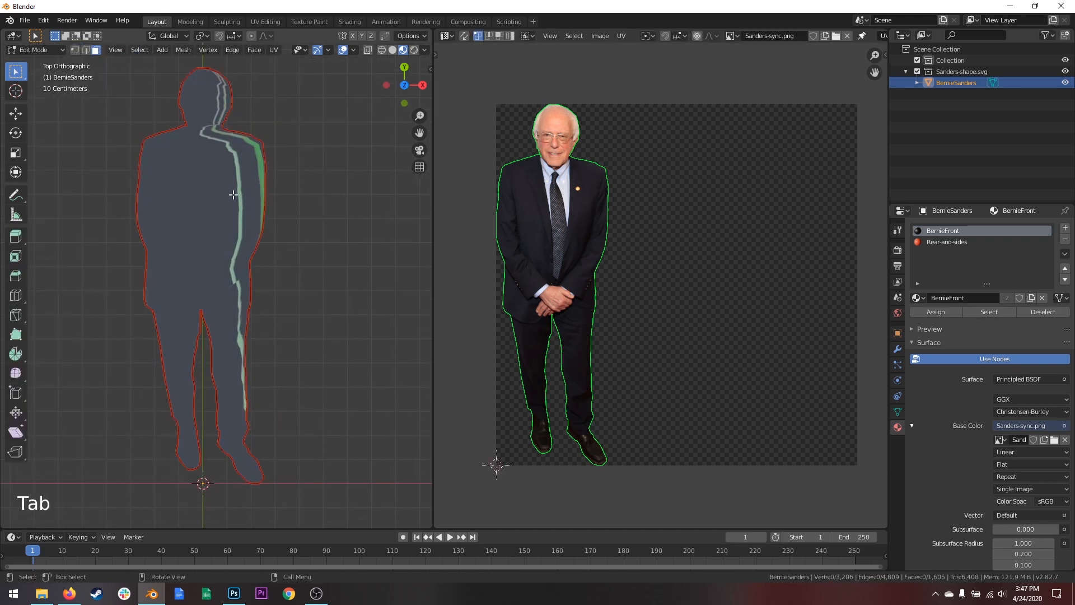
left_click(315, 205)
left_click(213, 206)
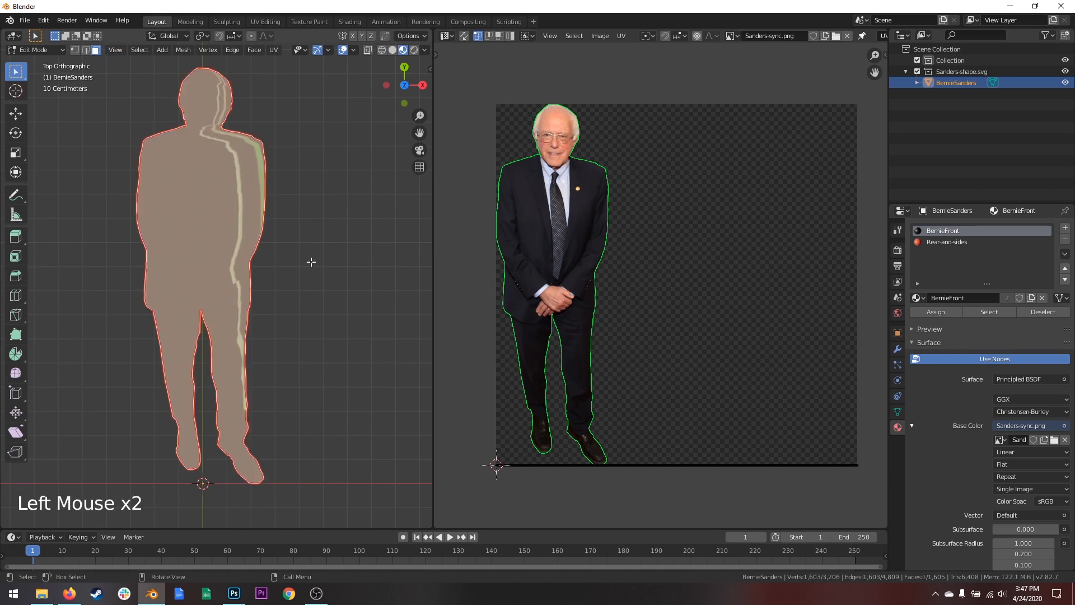
Unwrap the front face with Smart UV Project, using an angle limit of 66 and Stretch to UV Bounds turned off.
mouse_move(309, 259)
middle_mouse_down()
mouse_move(247, 153)
mouse_move(298, 105)
mouse_move(271, 120)
mouse_move(264, 204)
mouse_move(312, 228)
mouse_move(304, 240)
middle_mouse_up()
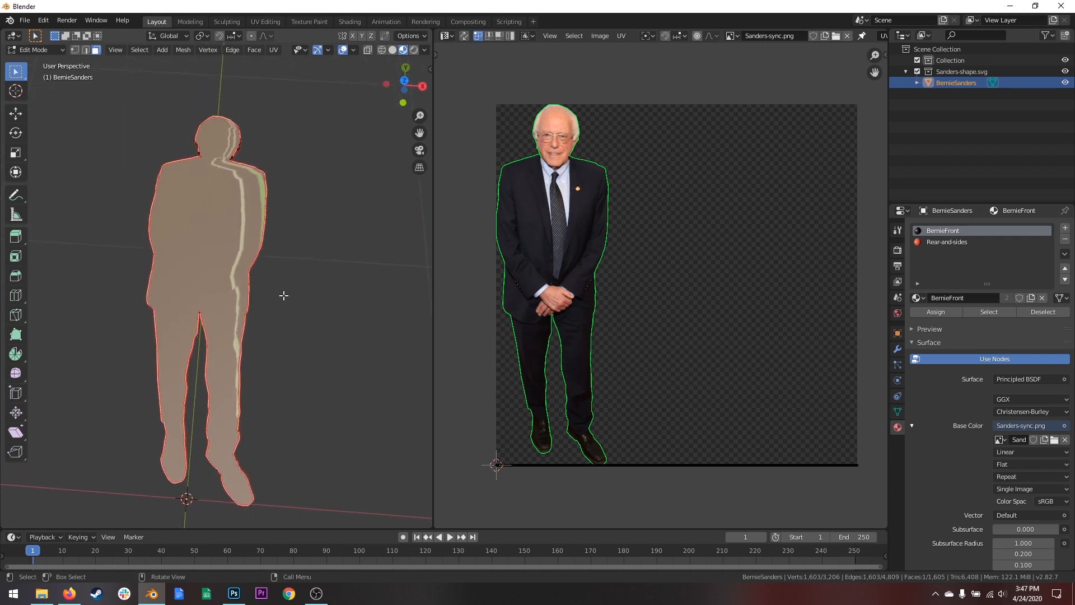
key("u")
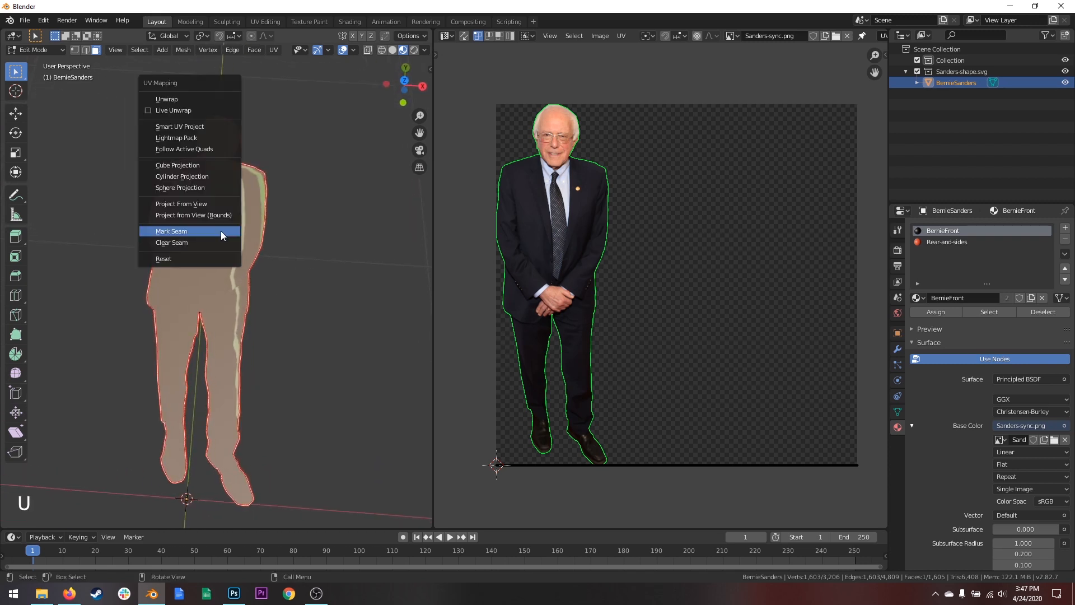
left_click(206, 126)
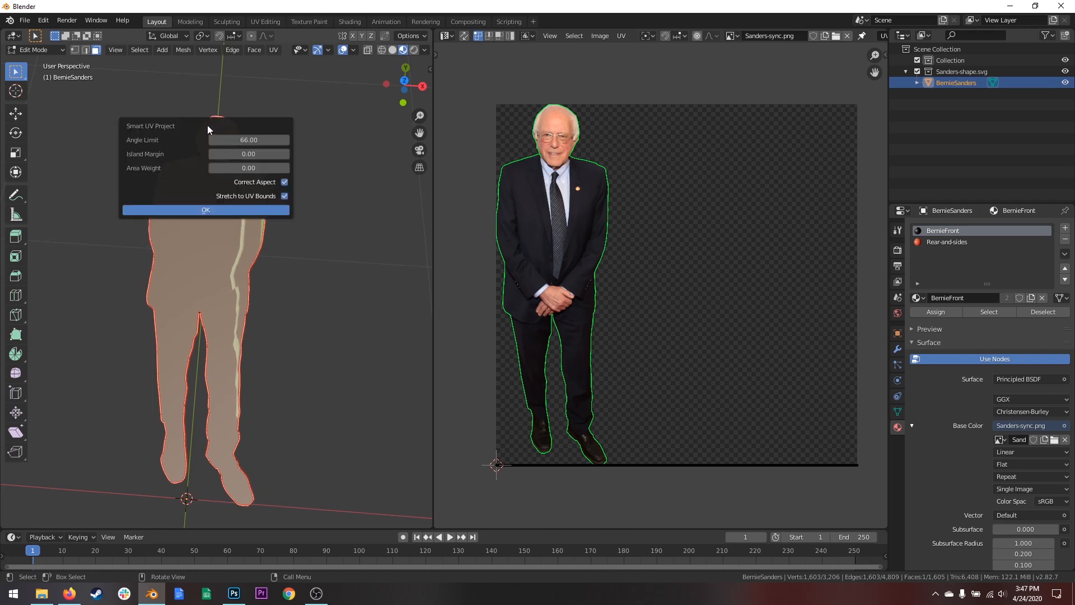
left_click(285, 197)
left_click(215, 211)
scroll(601, 195, "up", 2)
middle_click_drag(601, 194, 633, 173, "shift")
scroll(633, 173, "down", 1)
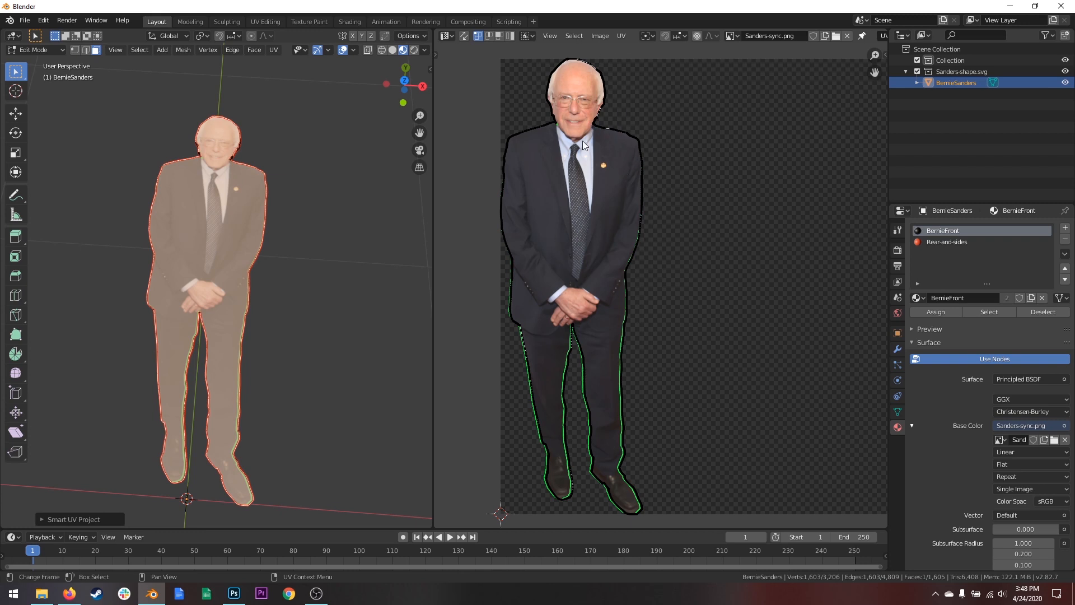
Select all UV points of the front face, inspect the outline against the photo, and try rotating it.
key("a")
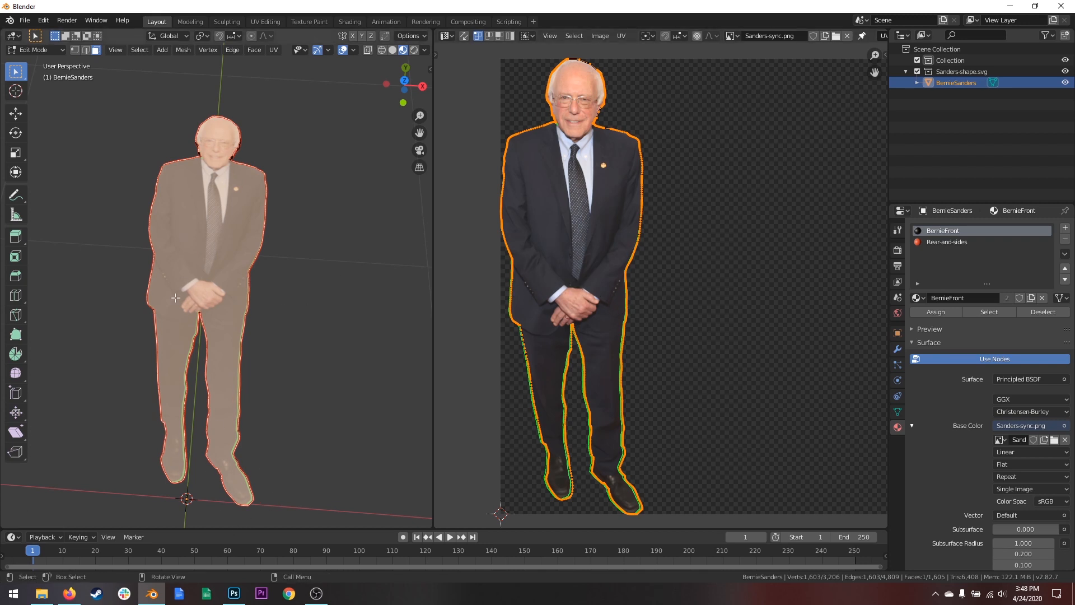
mouse_move(604, 251)
middle_mouse_down("shift")
mouse_move(583, 233)
mouse_move(605, 256)
middle_mouse_up("shift")
scroll(583, 233, "up", 2, "shift")
scroll(583, 233, "up", 1)
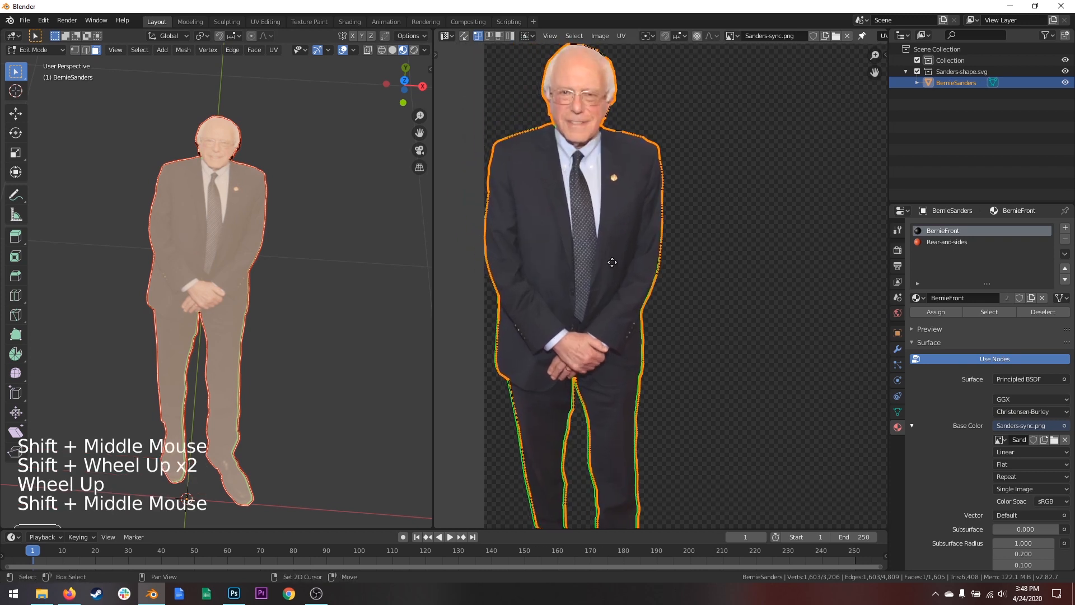
middle_click_drag(542, 388, 560, 293, "shift")
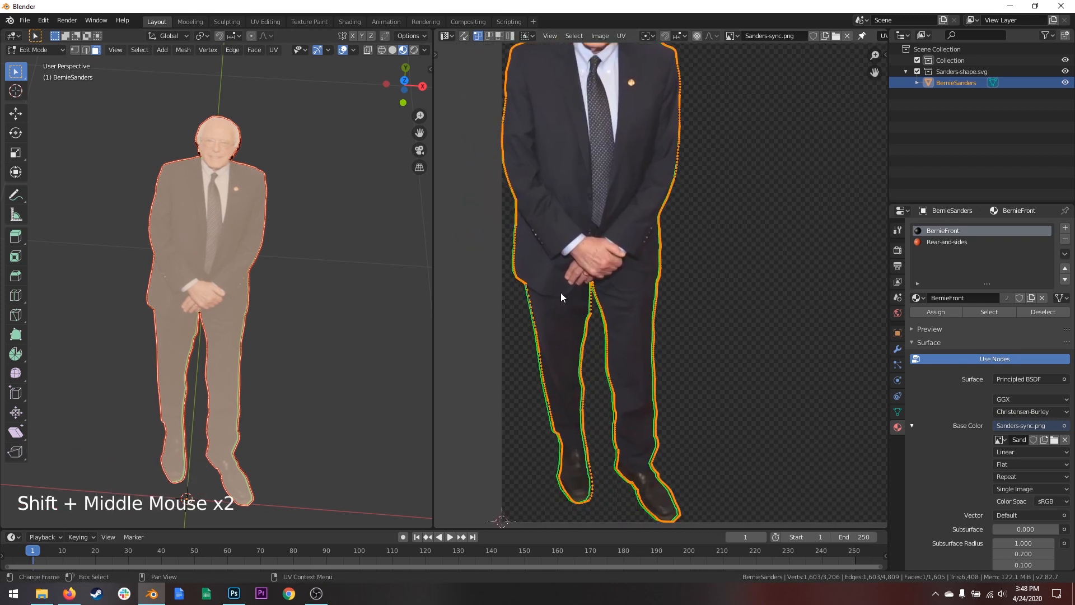
middle_click_drag(613, 232, 603, 250, "shift")
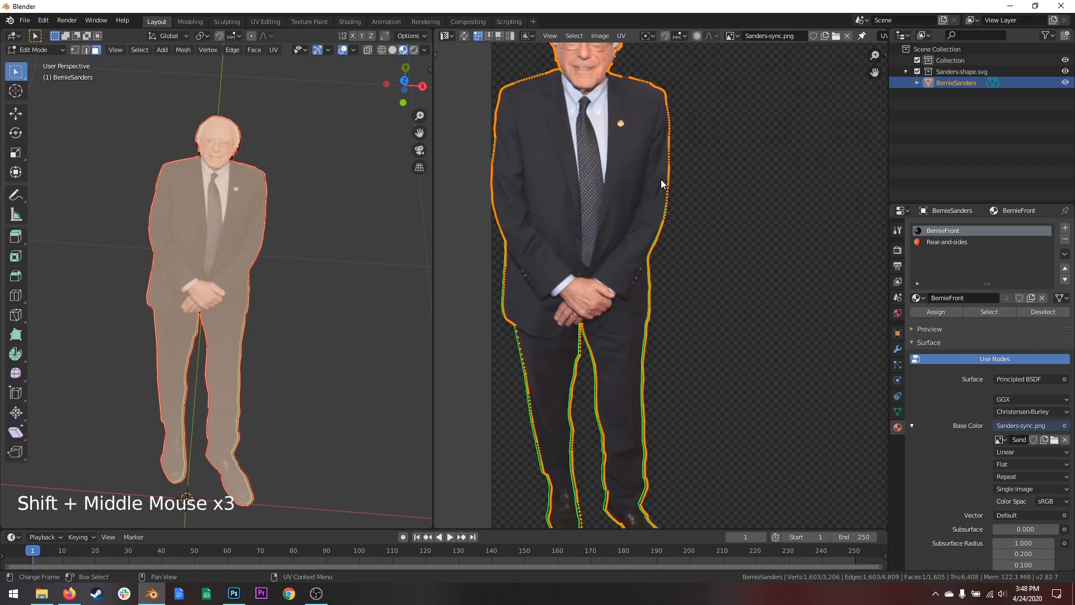
key("r")
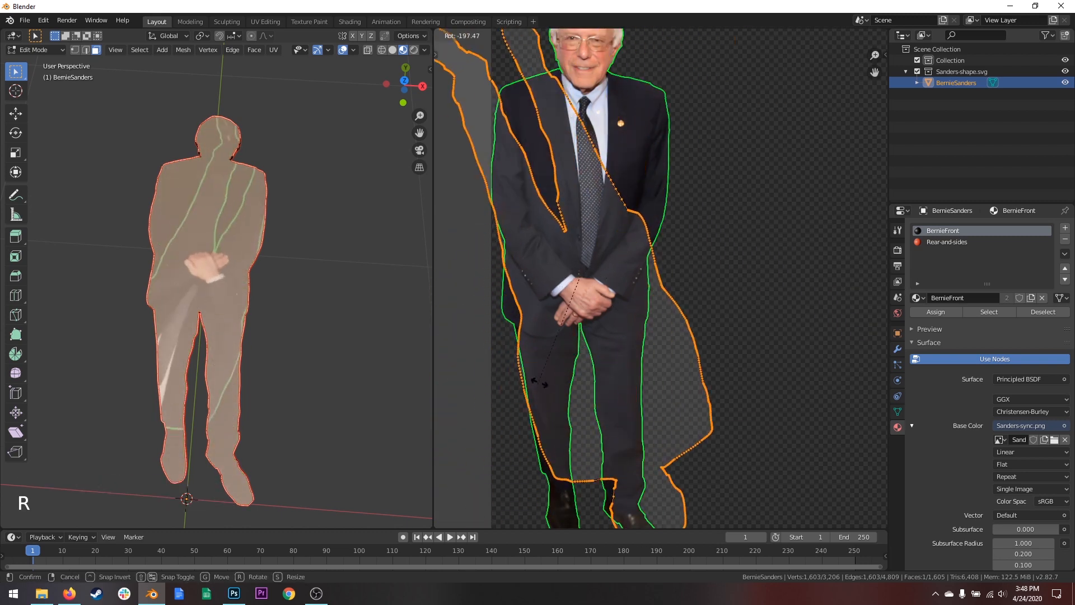
right_click(534, 384)
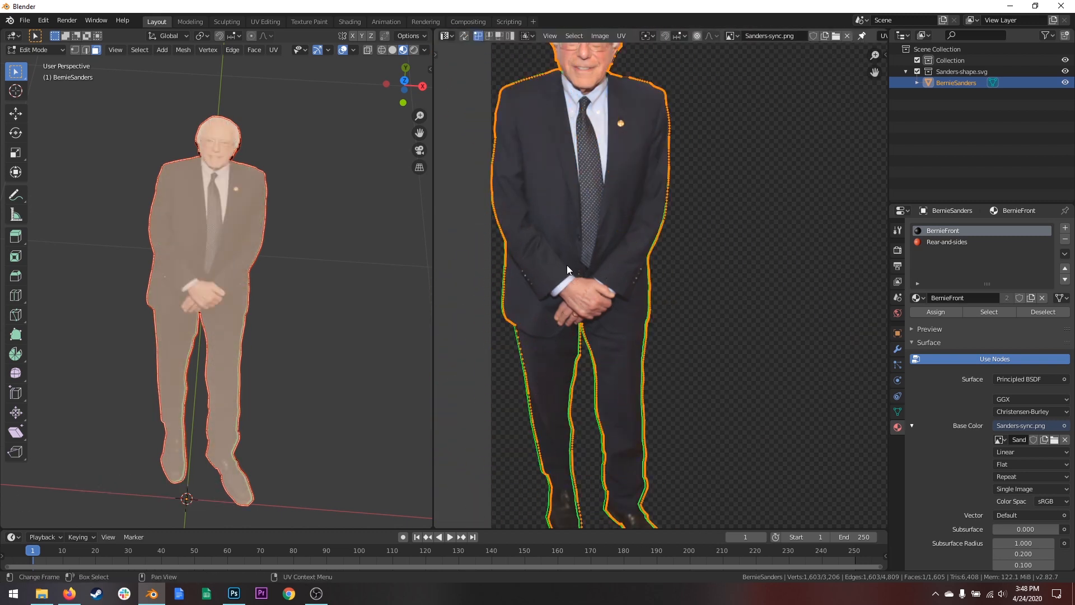
Shift the selected UV outline off the photo into the empty image area, rotating it clockwise and rescaling it.
middle_click_drag(567, 264, 603, 215, "shift")
scroll(573, 270, "up", 1)
scroll(573, 270, "down", 2)
scroll(596, 216, "up", 1)
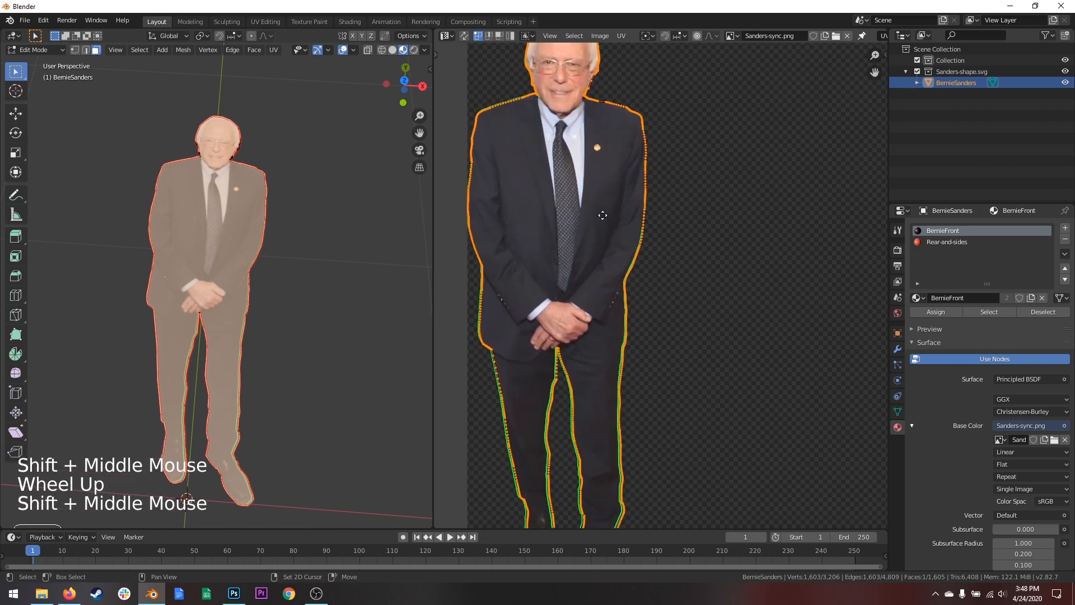
key("g")
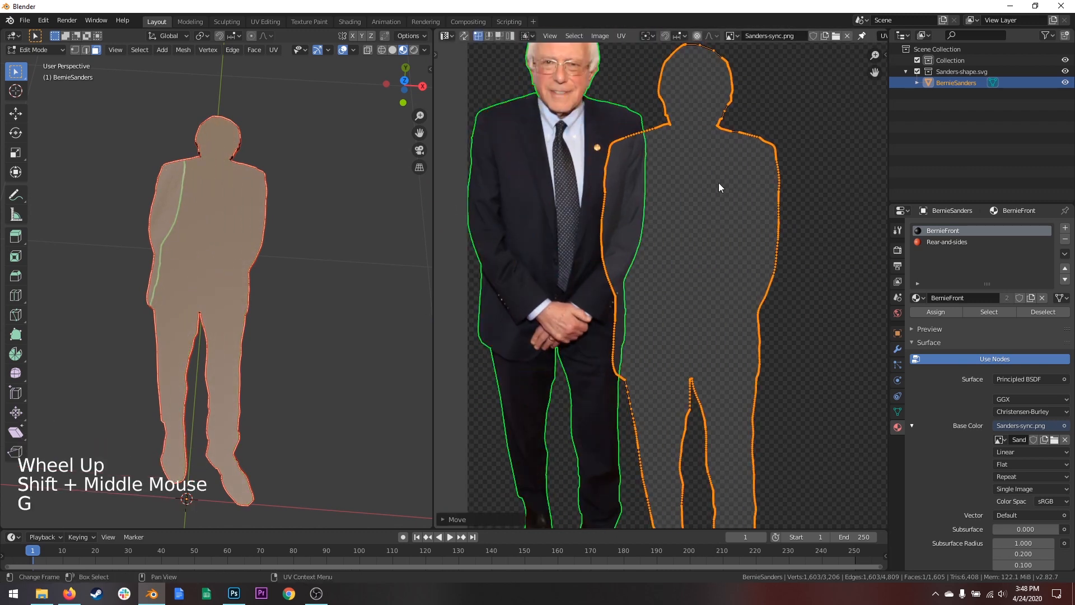
key("r")
key("s")
left_click(613, 223)
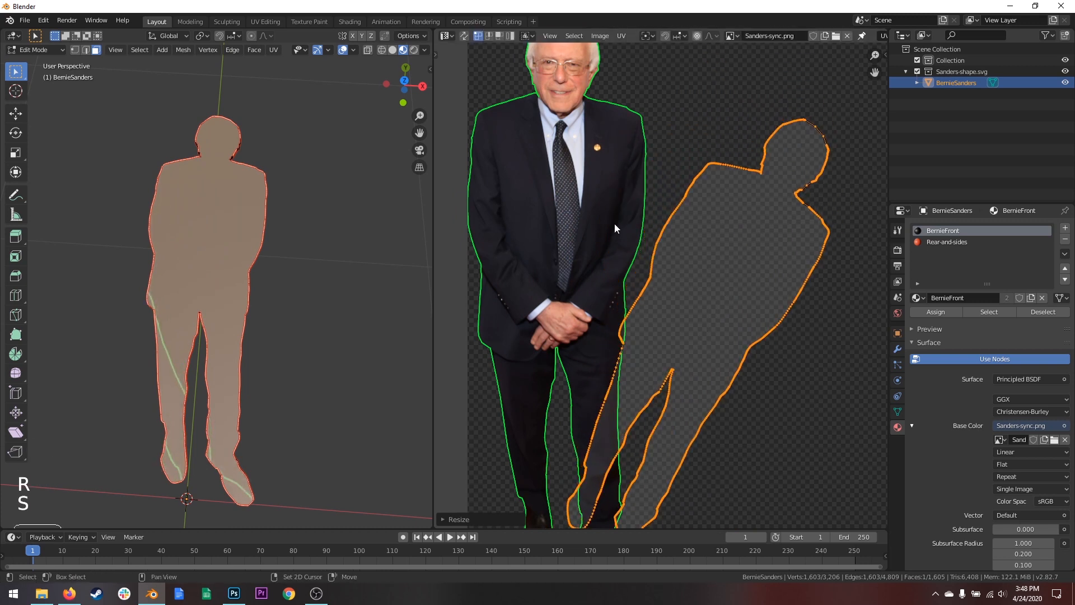
middle_click_drag(613, 224, 601, 252, "shift")
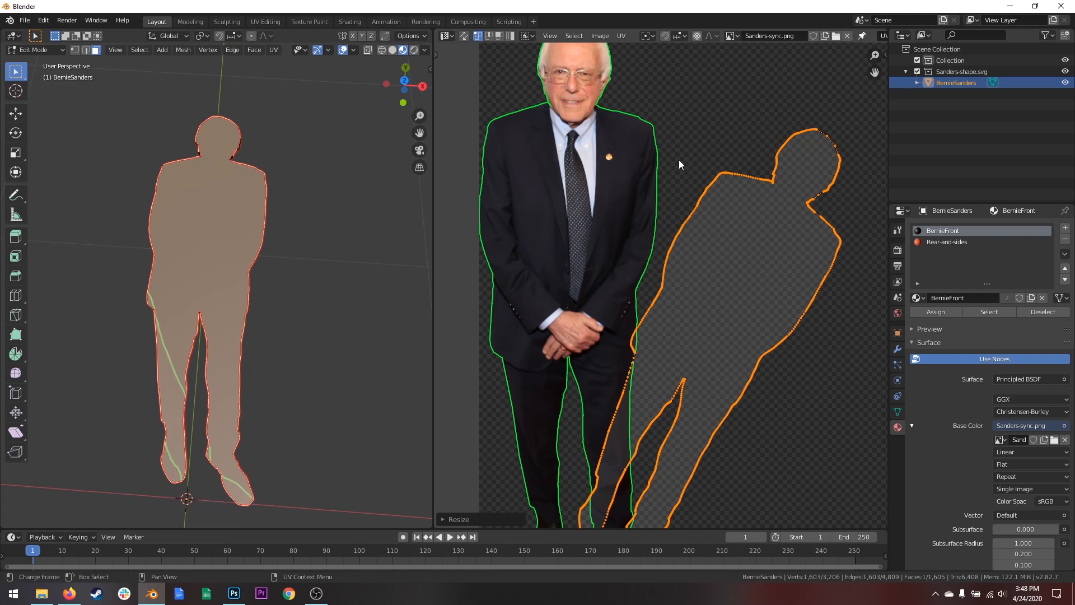
key("a")
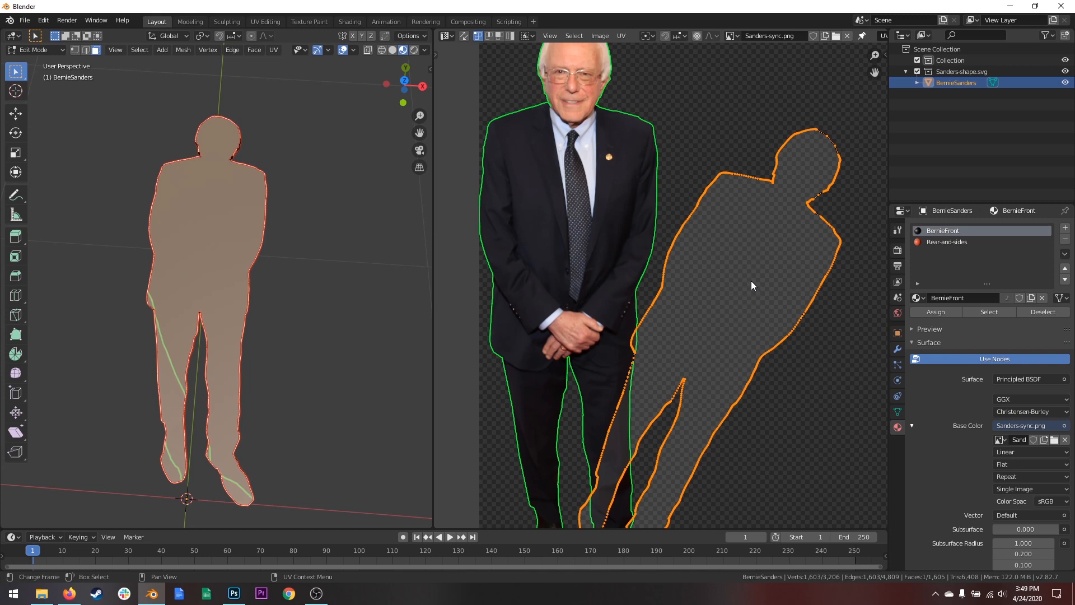
key("e")
key("r")
right_click(744, 250)
key("s")
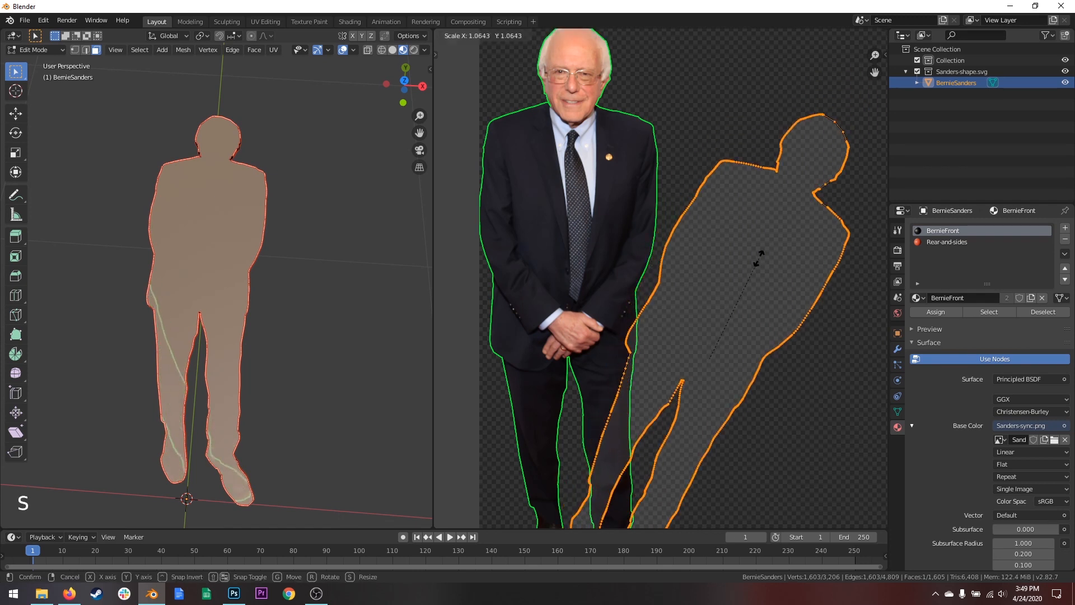
right_click(765, 246)
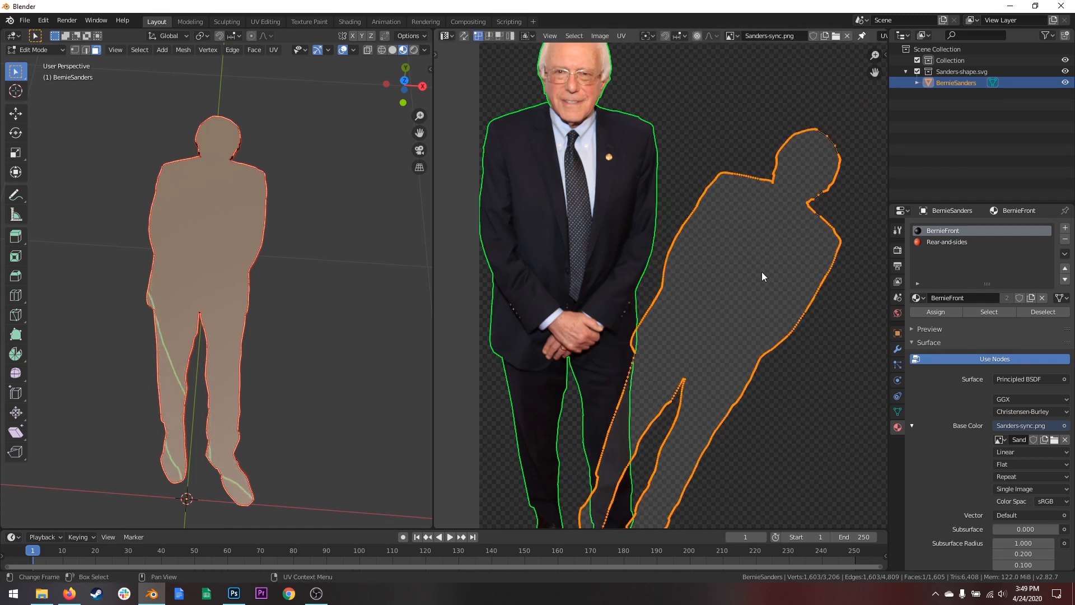
Move the selected UV outline slightly up and closer to the photo, and show the image editor's toolbar.
key("g")
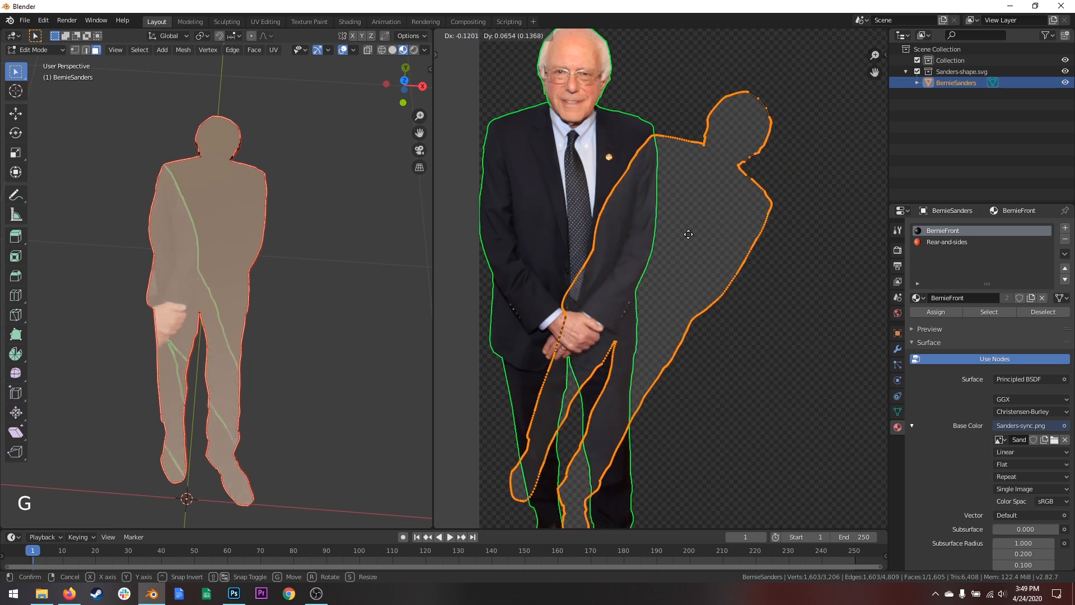
left_click(739, 232)
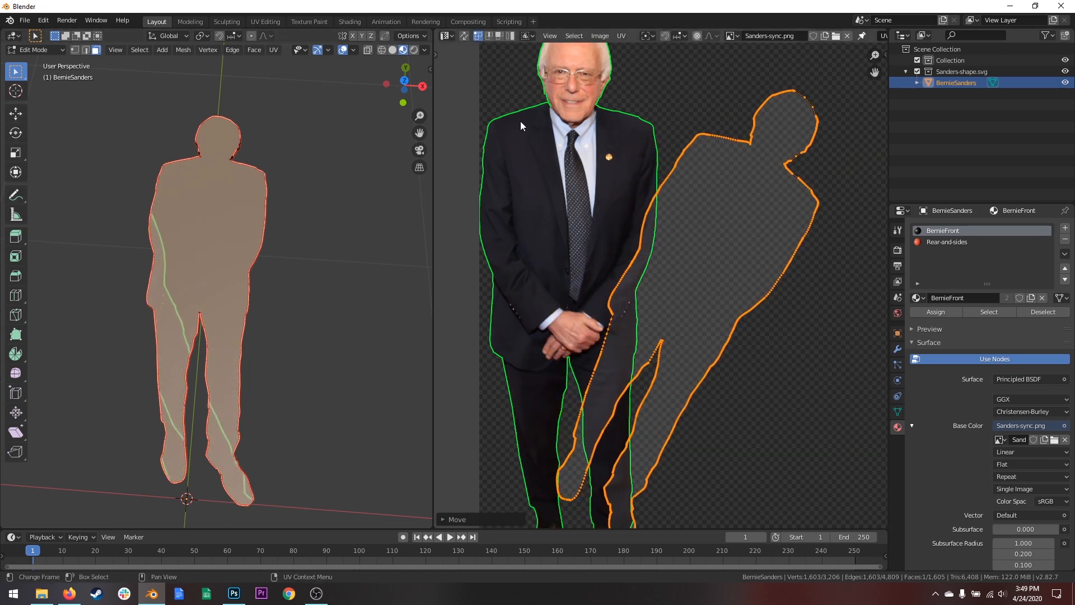
left_click(435, 54)
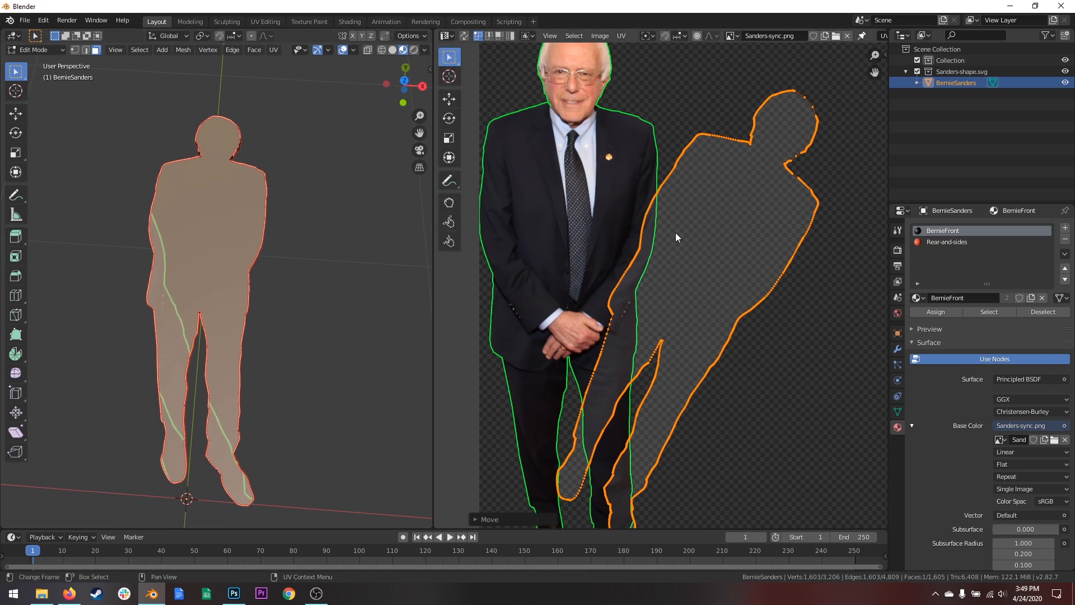
middle_click_drag(633, 227, 697, 242, "shift")
scroll(648, 246, "down", 2)
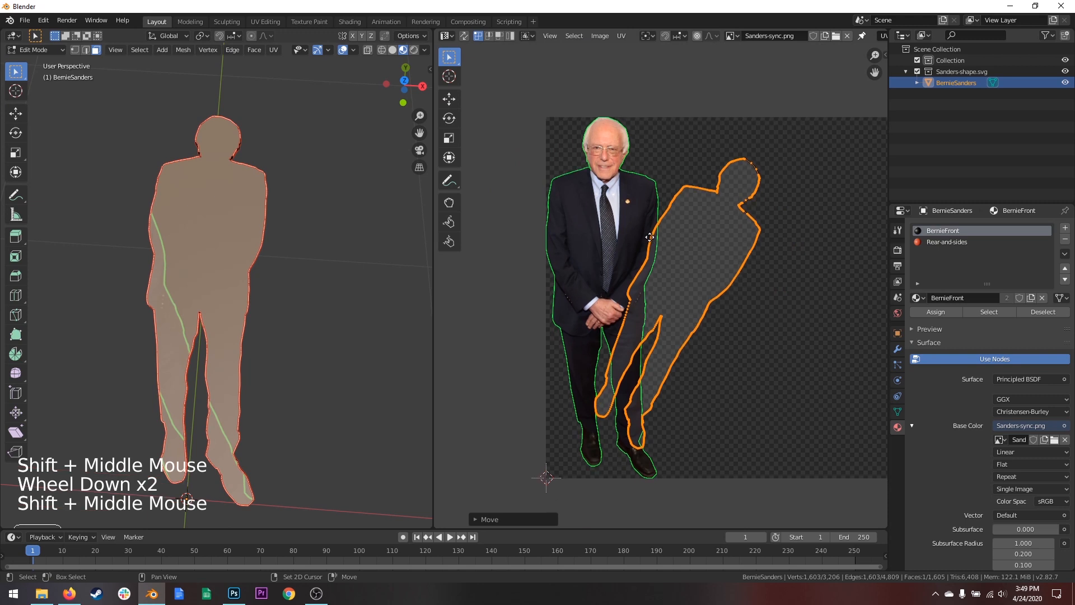
Try to move the UV outline over the photo, rotate it upright and enlarge it.
key("g")
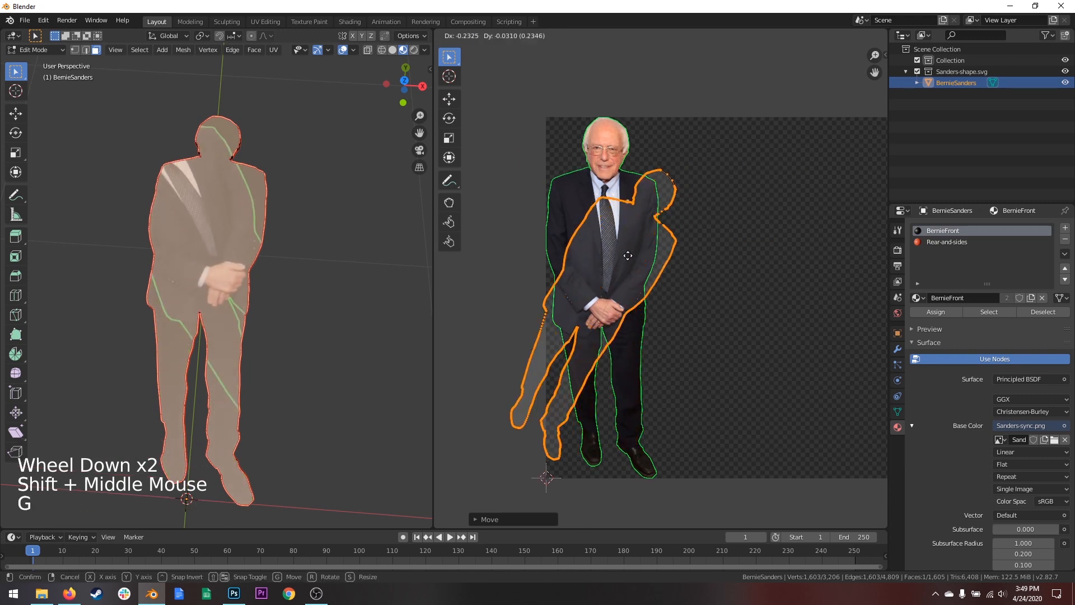
key("r")
left_click(657, 223)
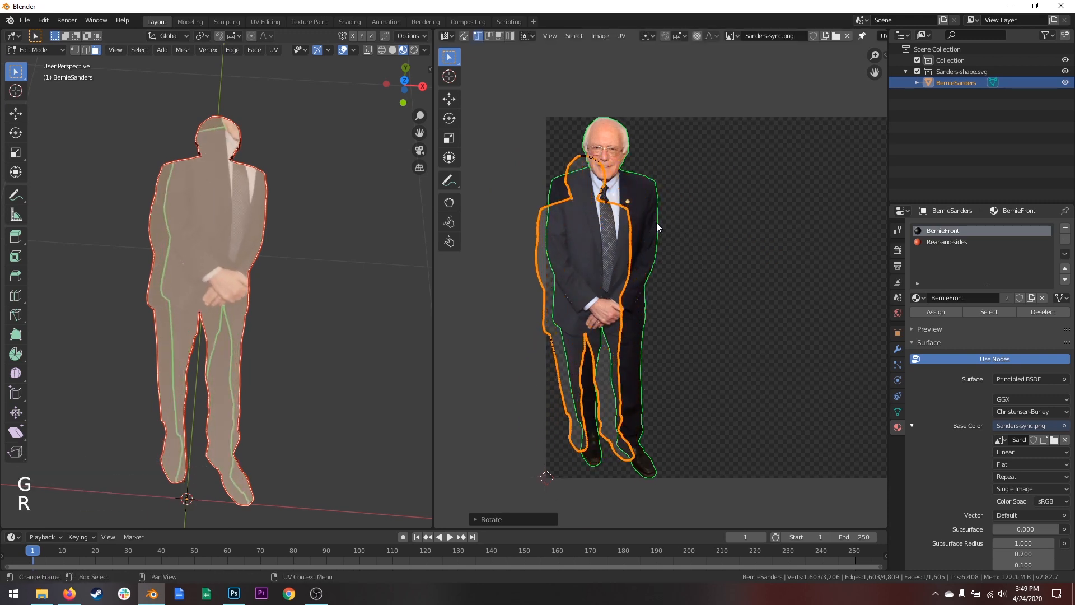
key("s")
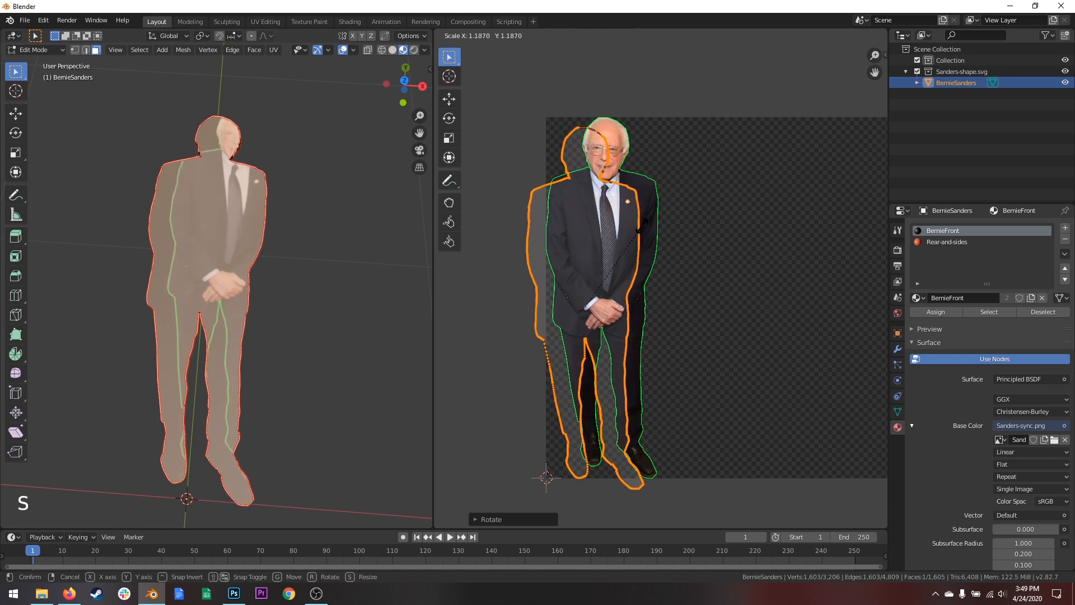
left_click(639, 228)
Try to shift the outline toward the green silhouette contour and rotate it to match the figure's posture.
left_click(597, 231, "shift")
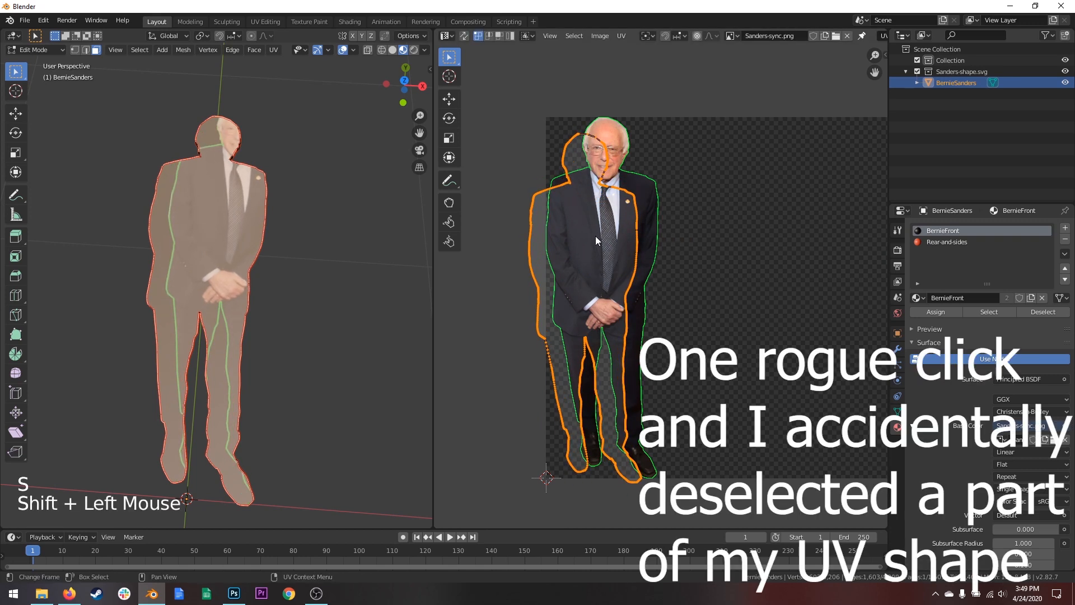
key("g")
left_click(605, 224)
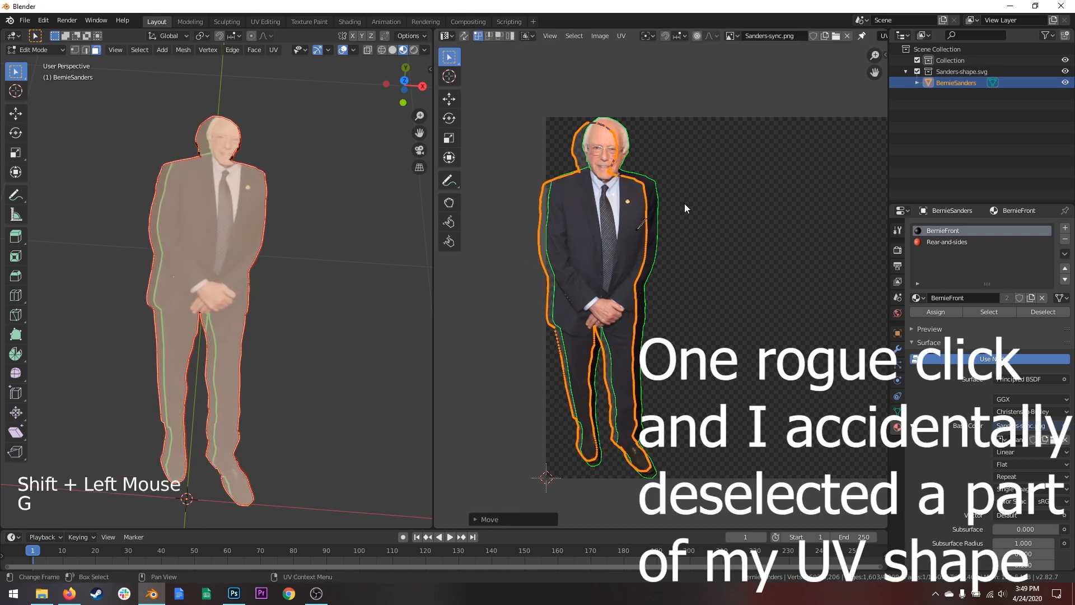
key("r")
left_click(674, 224)
key("r")
left_click(728, 201)
Try to fit the outline tightly around the figure by moving and scaling it, and reselect all UV points.
key("g")
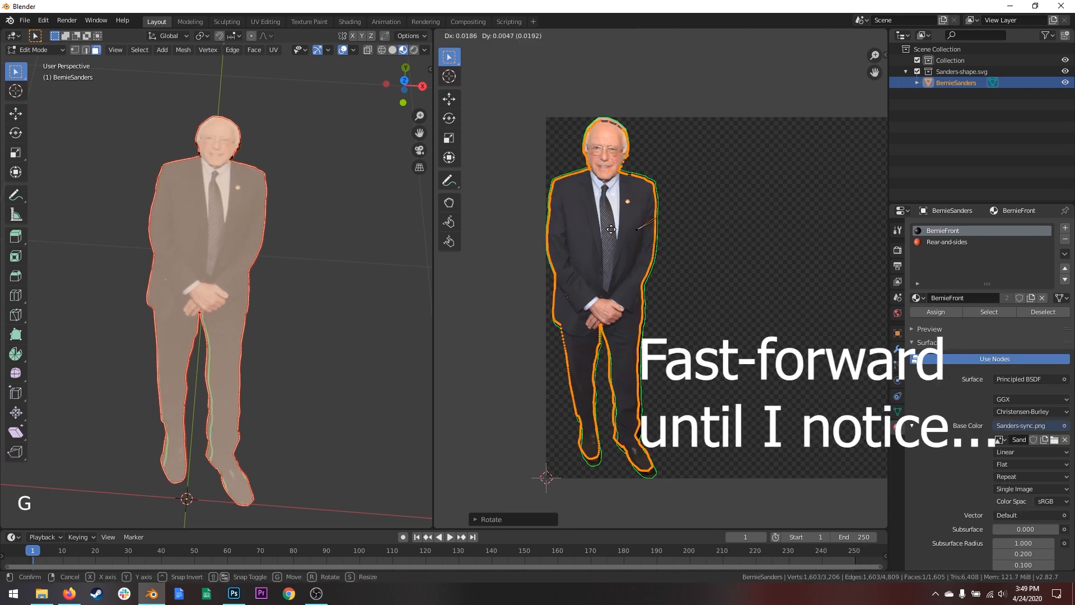
scroll(644, 213, "up", 1)
key("s")
left_click(703, 162)
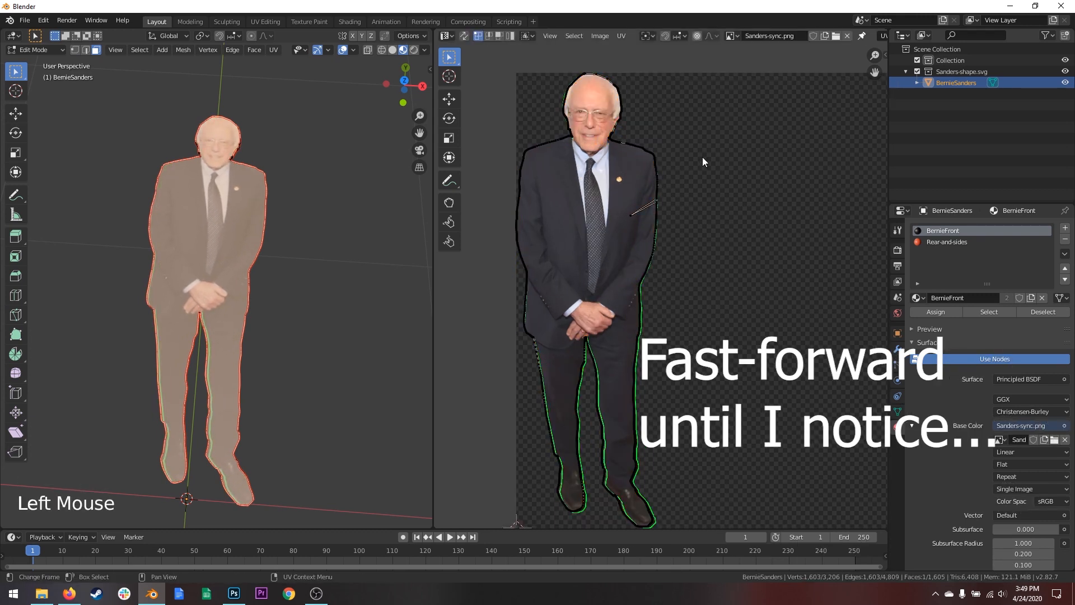
key("a")
key("r")
scroll(654, 227, "up", 2)
key("Escape")
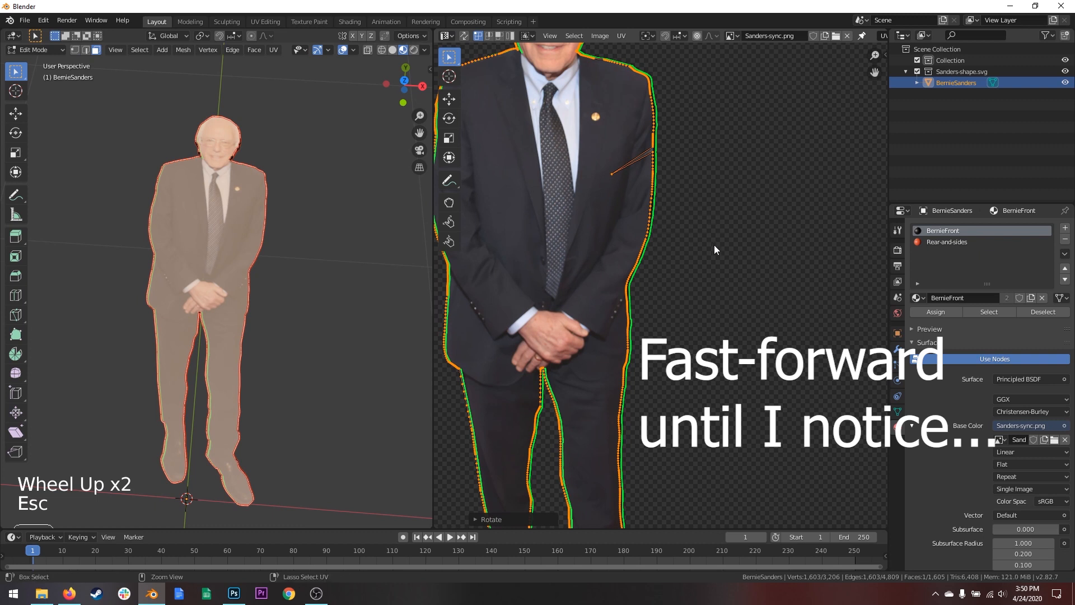
Undo the UV alignment attempts back to the tilted outline beside the photo.
key("ctrl+z")
key("ctrl+z")
key("ctrl+z")
key("ctrl+z")
key("ctrl+z")
key("ctrl+z")
key("ctrl+z")
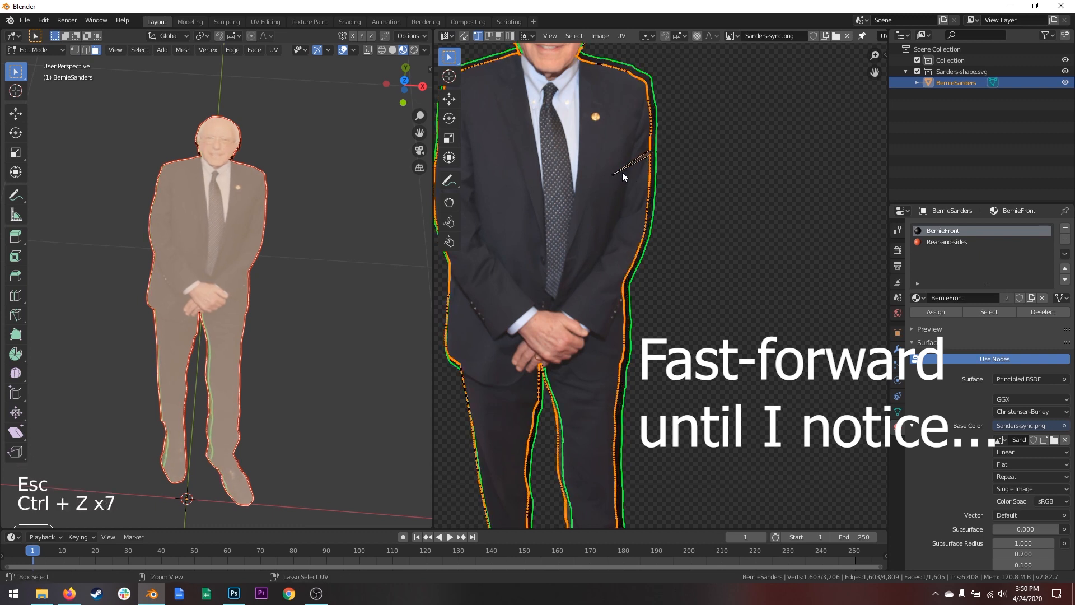
key("ctrl+z")
key("ctrl+z")
key("ctrl+z")
key("ctrl+z")
key("ctrl+z")
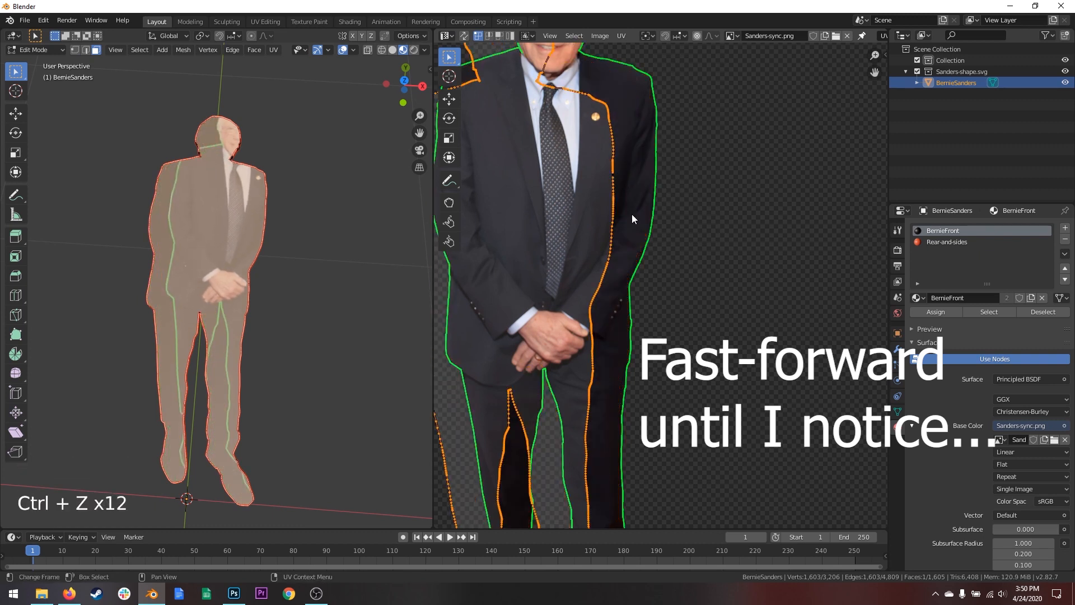
scroll(633, 215, "down", 4)
scroll(639, 215, "up", 2)
key("a")
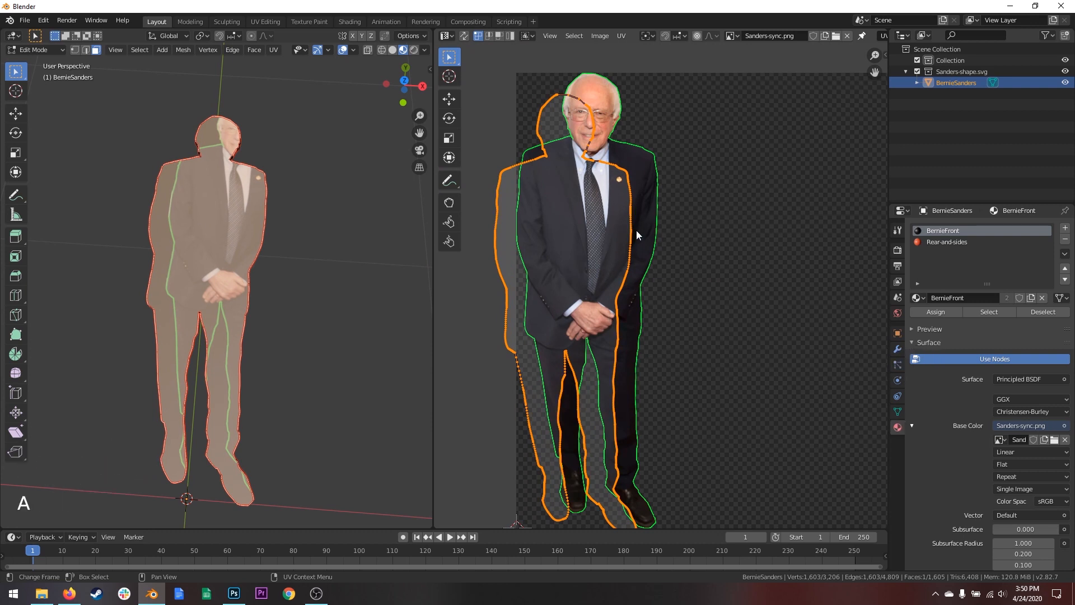
key("shift+ctrl+z")
key("ctrl+z")
key("ctrl+z")
key("ctrl+z")
key("ctrl+z")
key("ctrl+z")
key("ctrl+z")
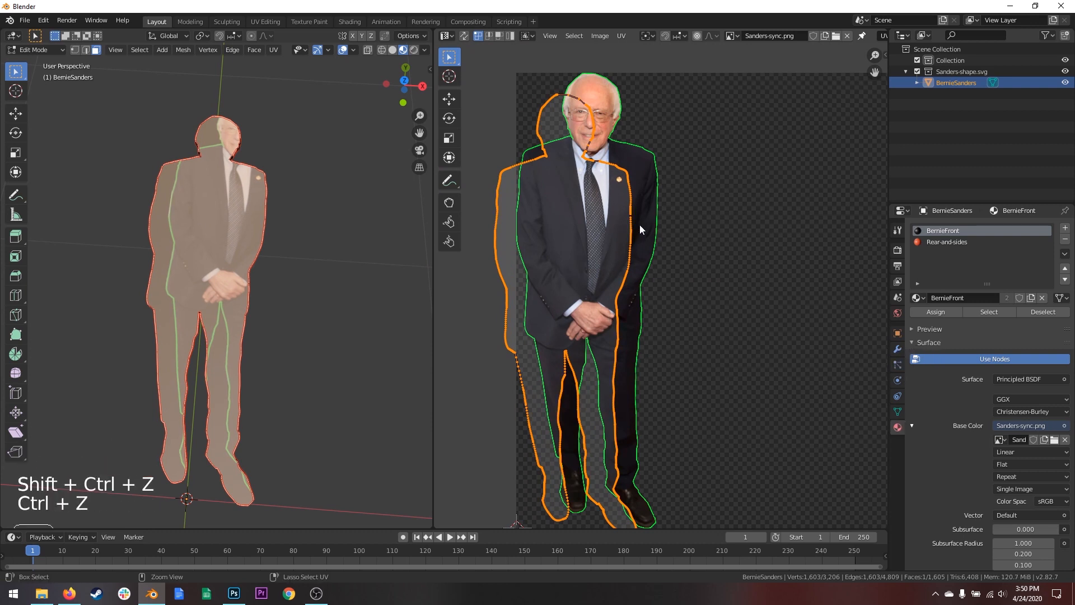
key("ctrl+z")
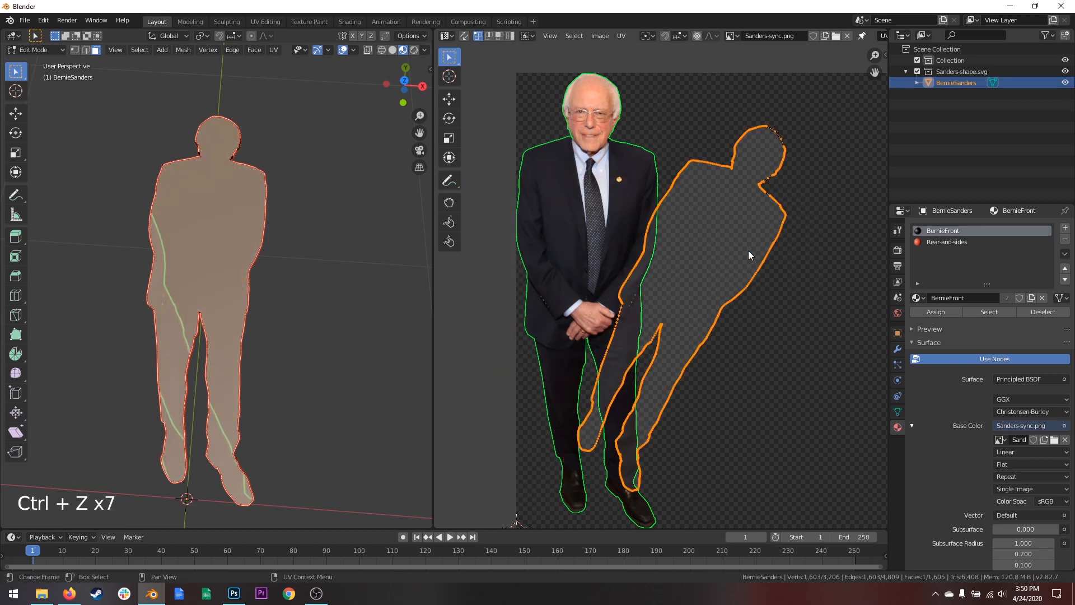
Select all UV points of the front face, rotate the outline upright and move it over the photo's figure.
key("a")
key("a")
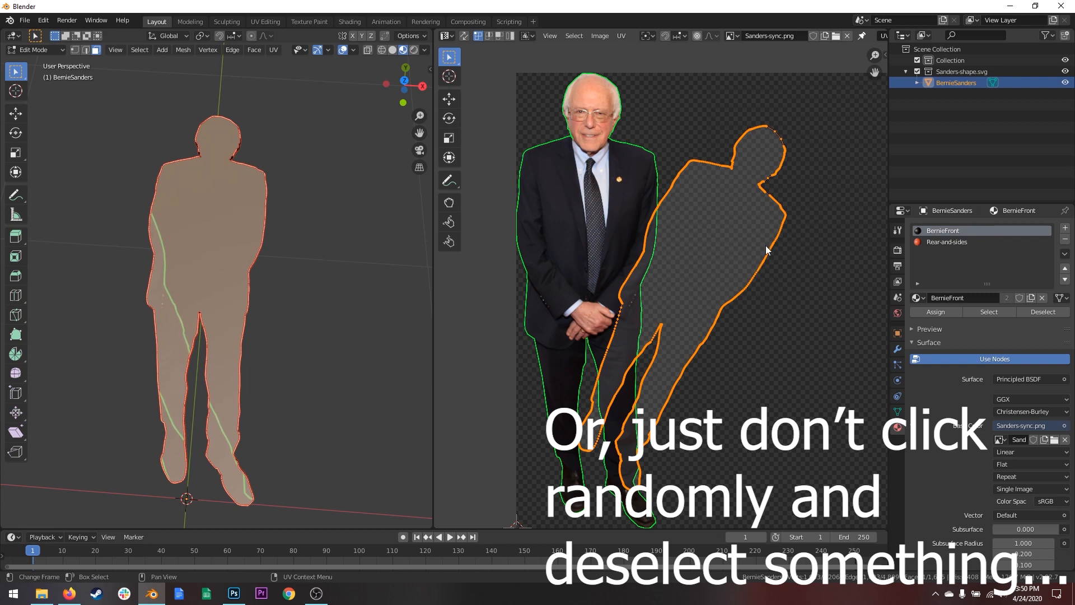
key("r")
left_click(722, 221)
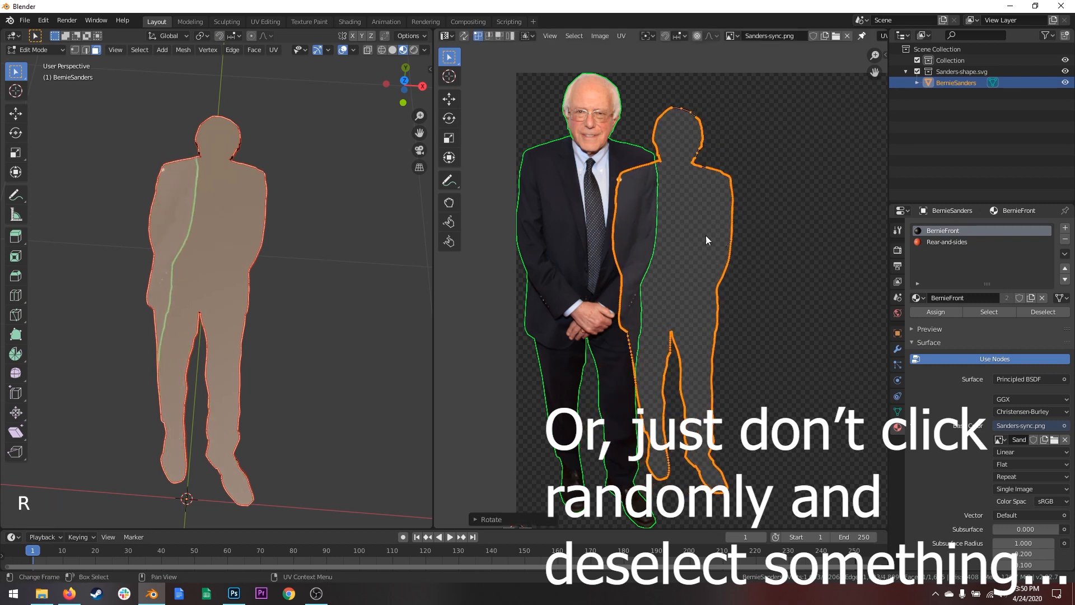
key("g")
left_click(669, 237)
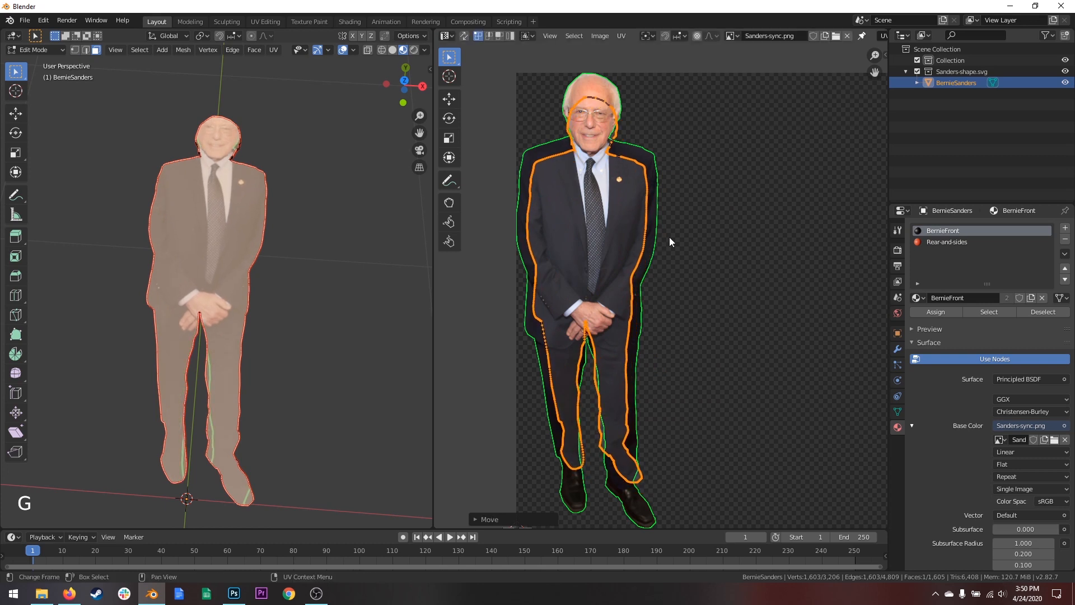
Enlarge the UV outline to the figure's size and adjust its rotation and position to the green contour.
key("s")
key("g")
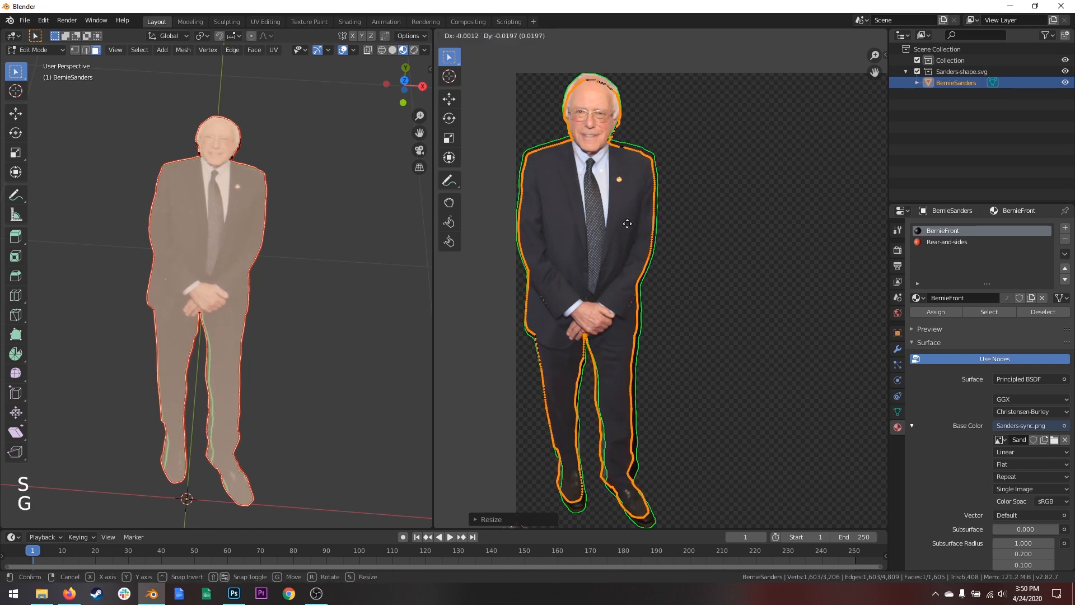
key("s")
key("r")
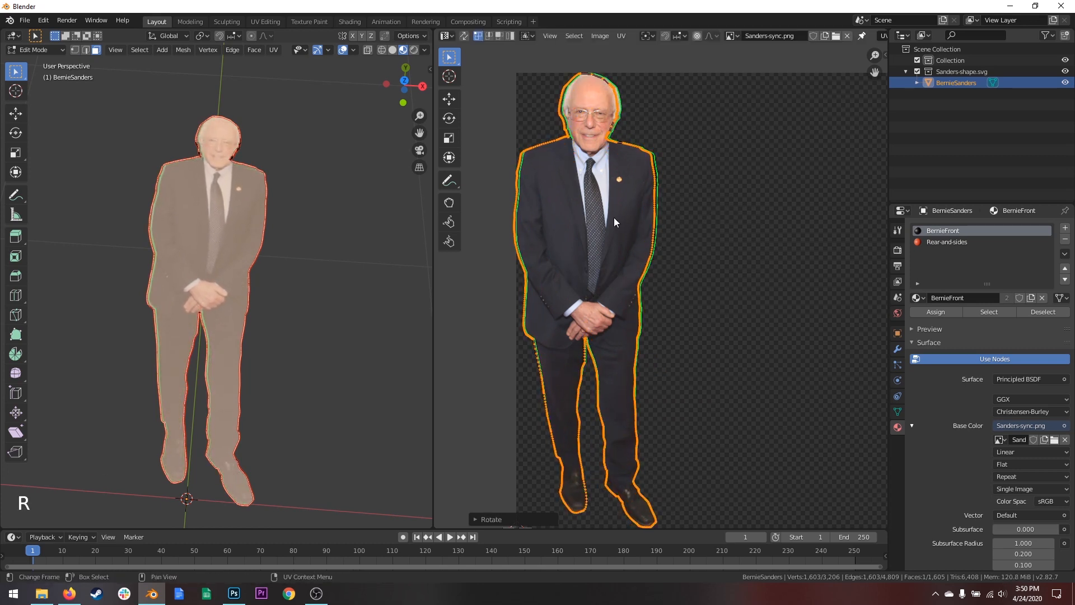
key("g")
left_click(629, 235)
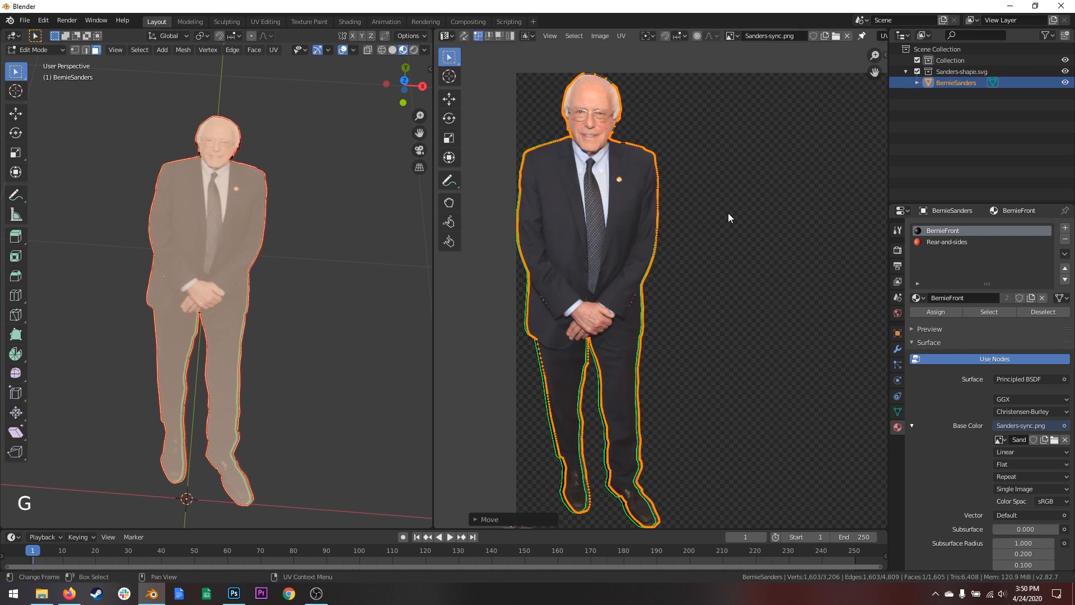
Fine-tune the UV outline by rotating it about 0.5 degrees and shifting it about 0.0037 left, and check its fit up close.
key("r")
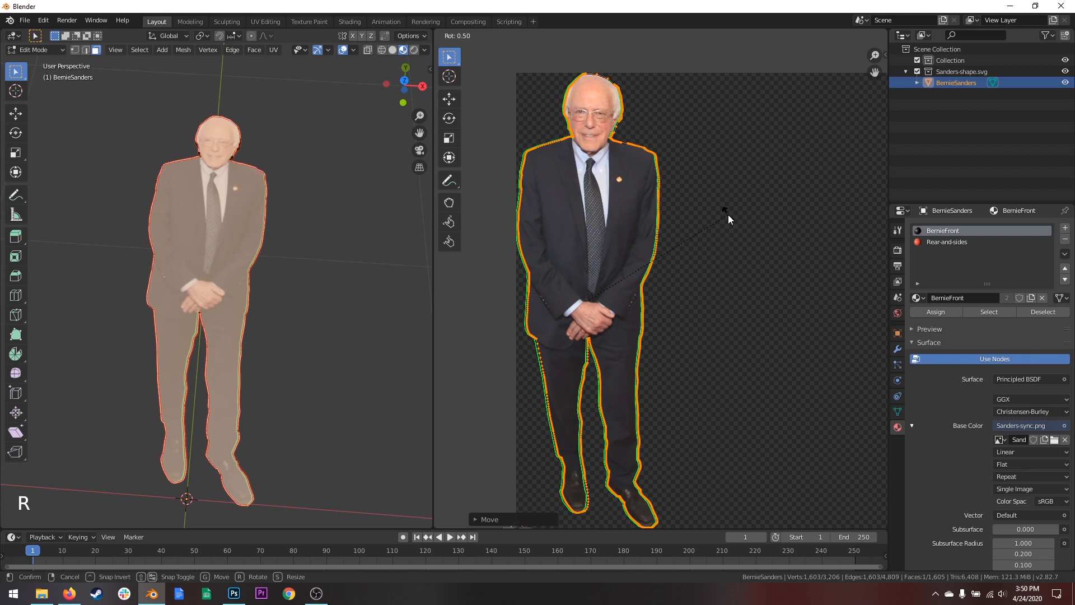
left_click(728, 214)
key("g")
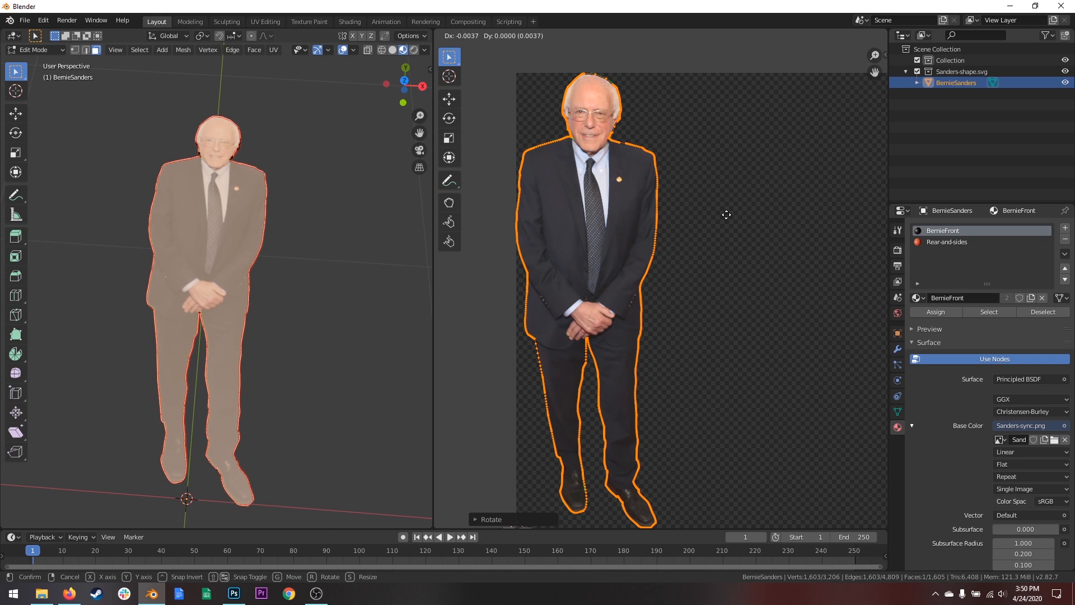
left_click(726, 214)
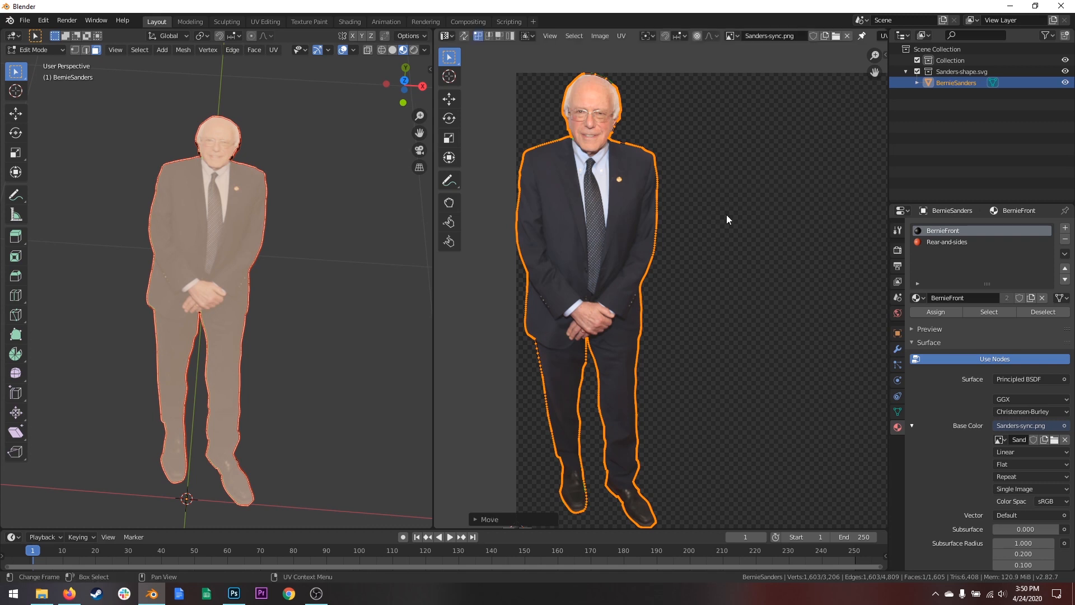
scroll(624, 219, "up", 5)
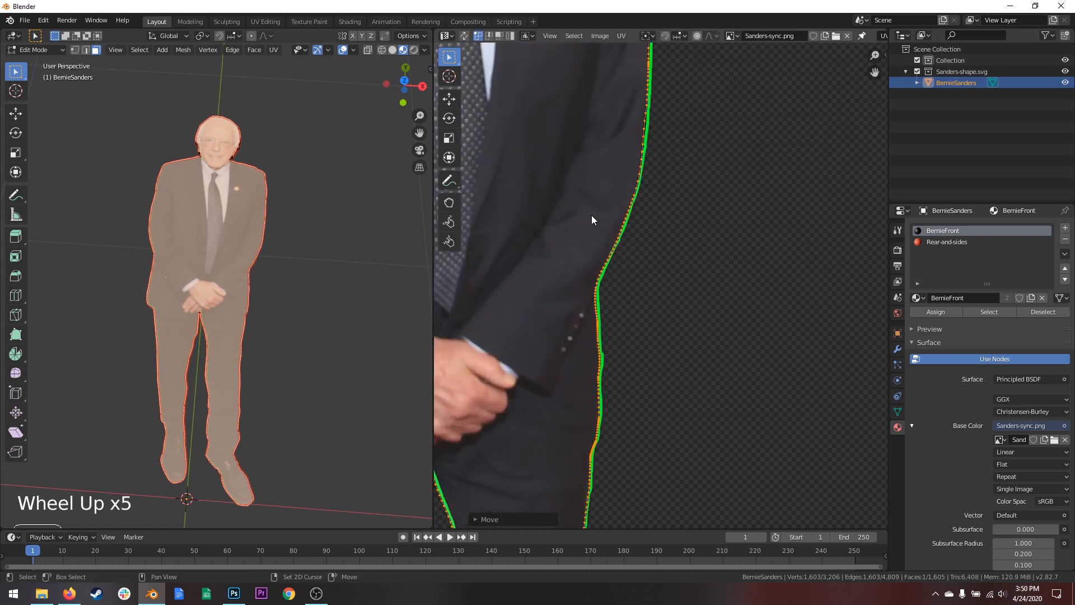
middle_click_drag(592, 218, 679, 263, "shift")
scroll(708, 243, "down", 1)
scroll(700, 224, "down", 1)
scroll(690, 243, "down", 1, "shift")
scroll(690, 243, "down", 1)
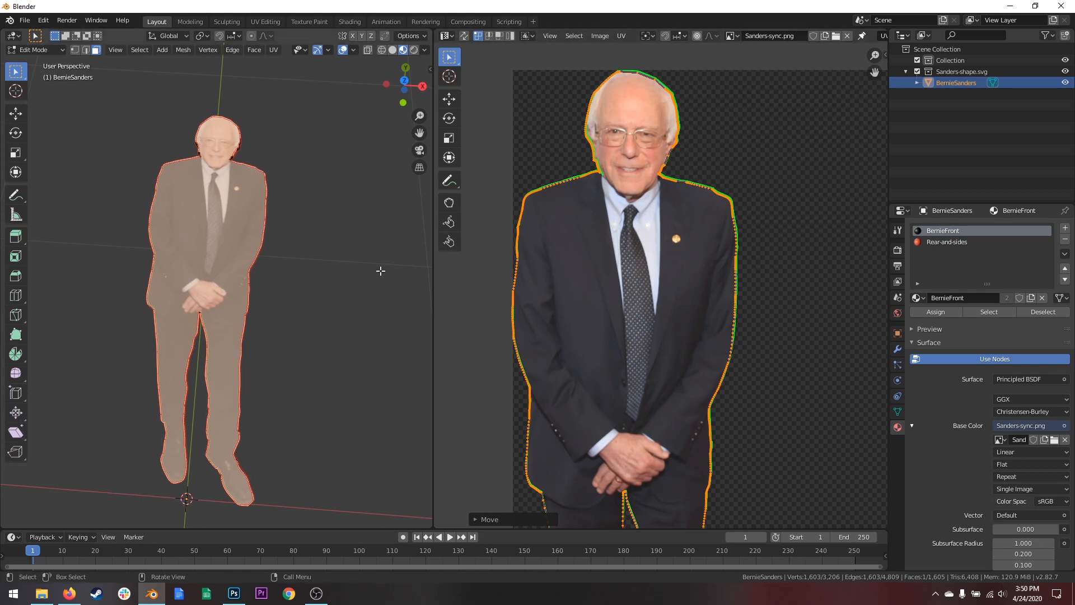
Return to Object Mode and deselect the cutout to see its textured front.
left_click(357, 253)
key("Tab")
mouse_move(308, 228)
middle_mouse_down()
mouse_move(308, 252)
mouse_move(324, 210)
mouse_move(321, 219)
middle_mouse_up()
left_click(324, 217)
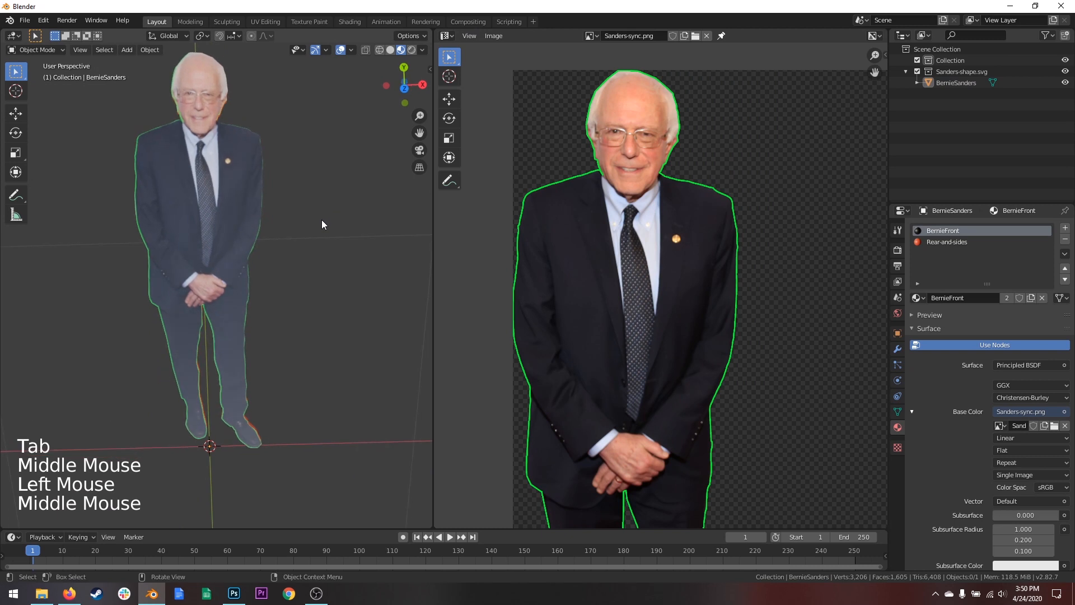
Replace the BernieFront material's Base Color image with Sanders-texture.jpg.
left_click(408, 88)
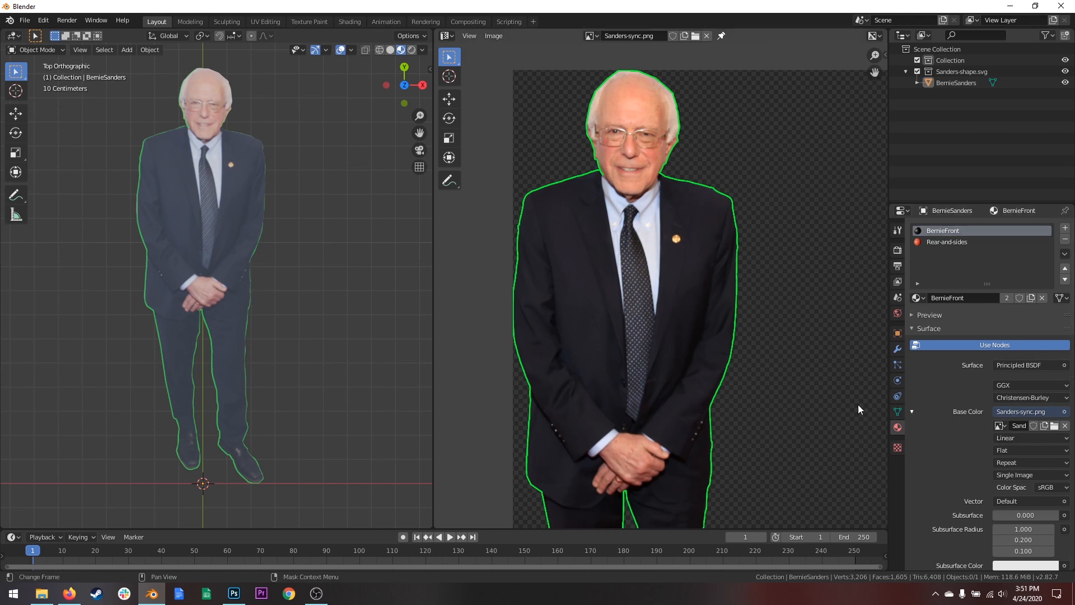
left_click(1055, 427)
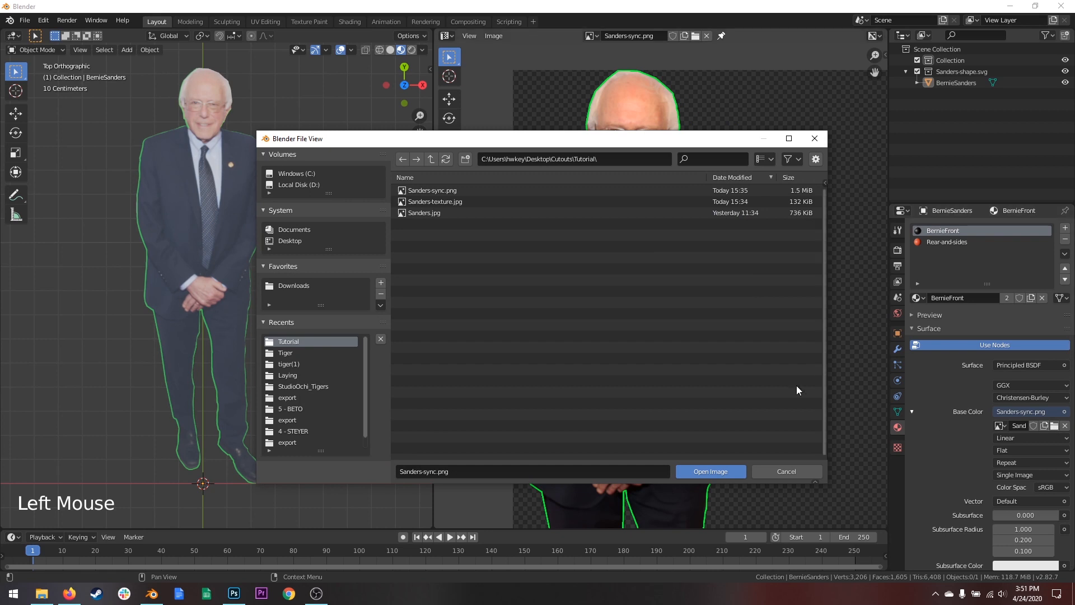
double_click(435, 203)
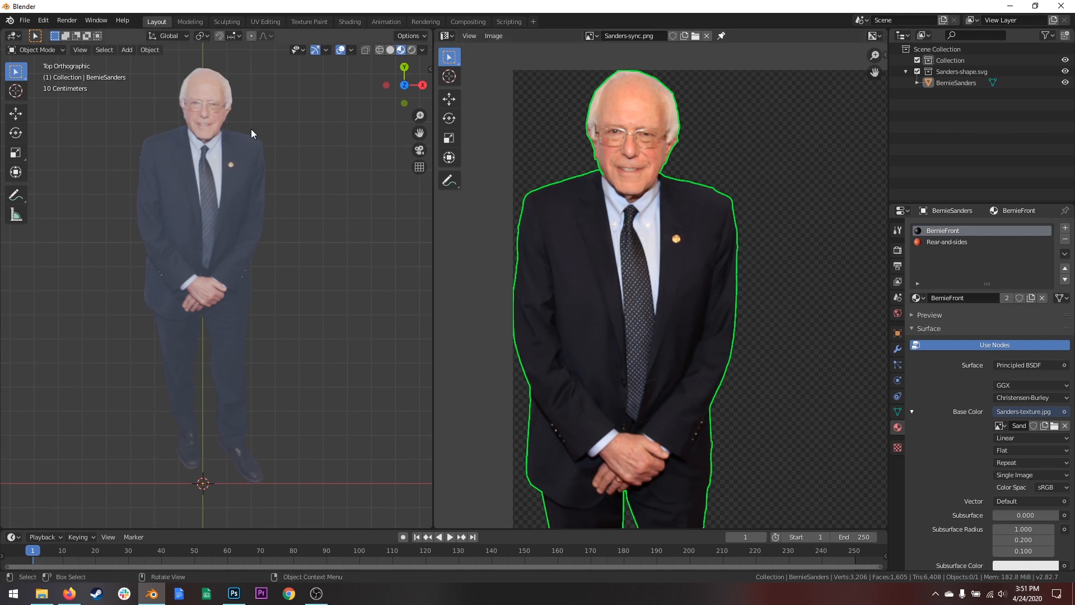
Display Sanders-texture.jpg in the image editor in place of the sync image and bring the whole picture into view.
left_click(591, 36)
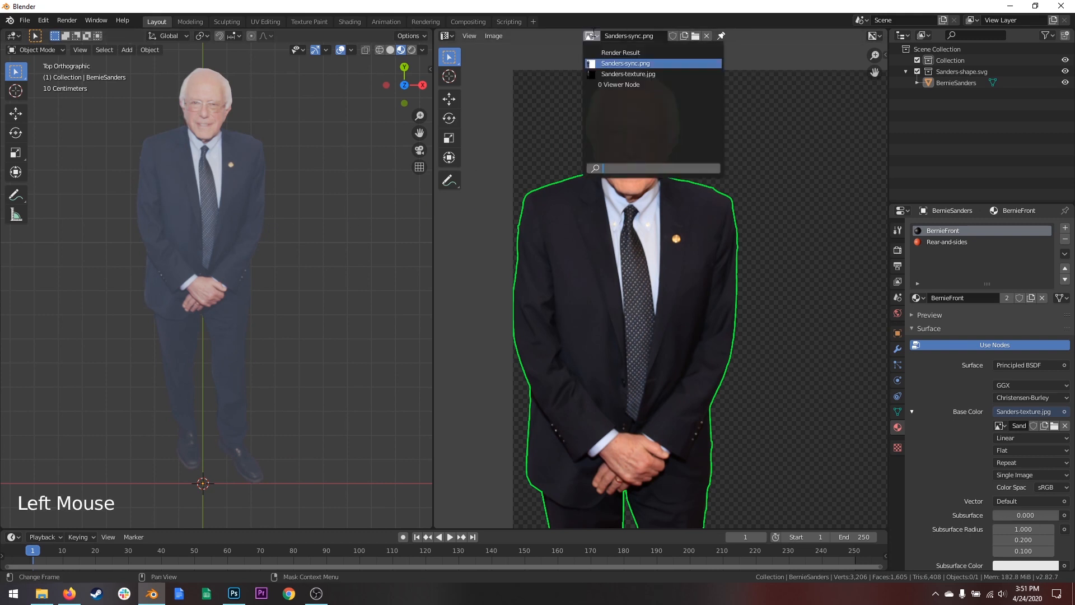
left_click(626, 74)
scroll(686, 261, "down", 3)
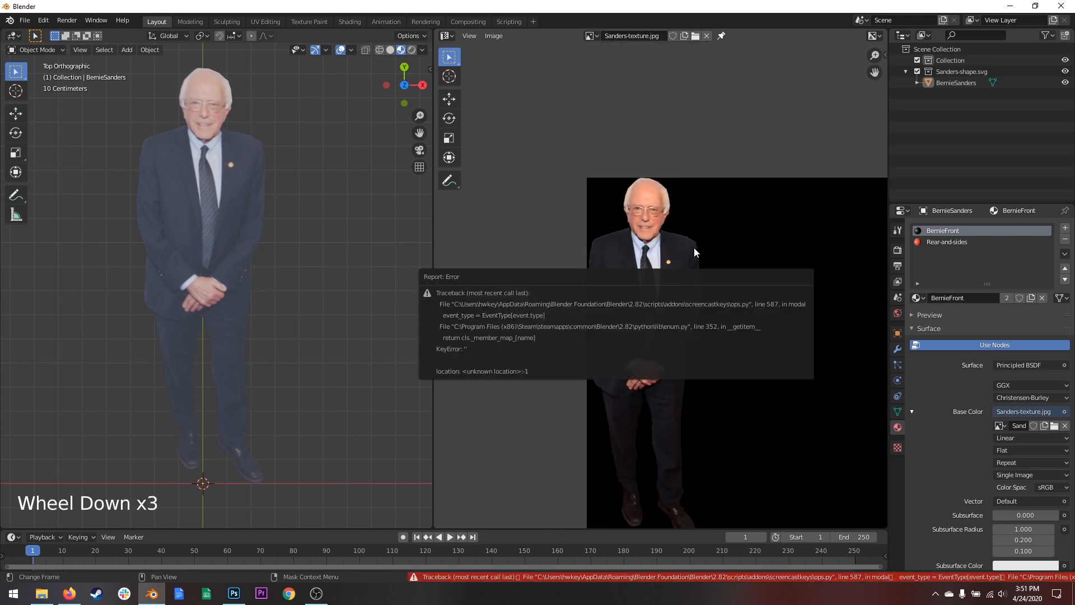
middle_click_drag(755, 410, 658, 317)
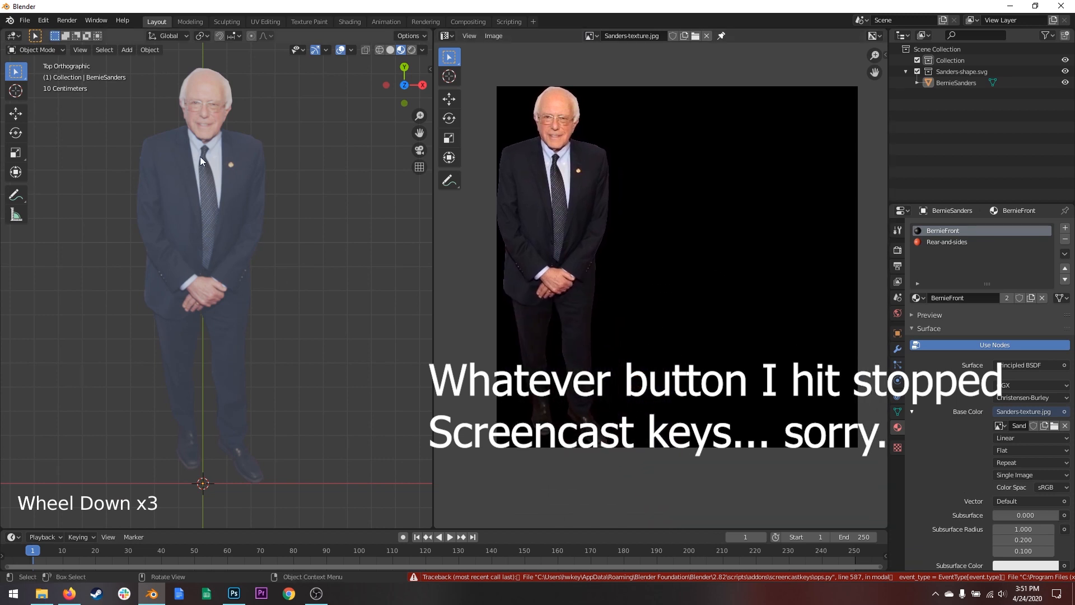
Examine the cutout's front with the new texture from above, up close and as a whole.
left_click(198, 190)
middle_click_drag(207, 190, 274, 216, "shift")
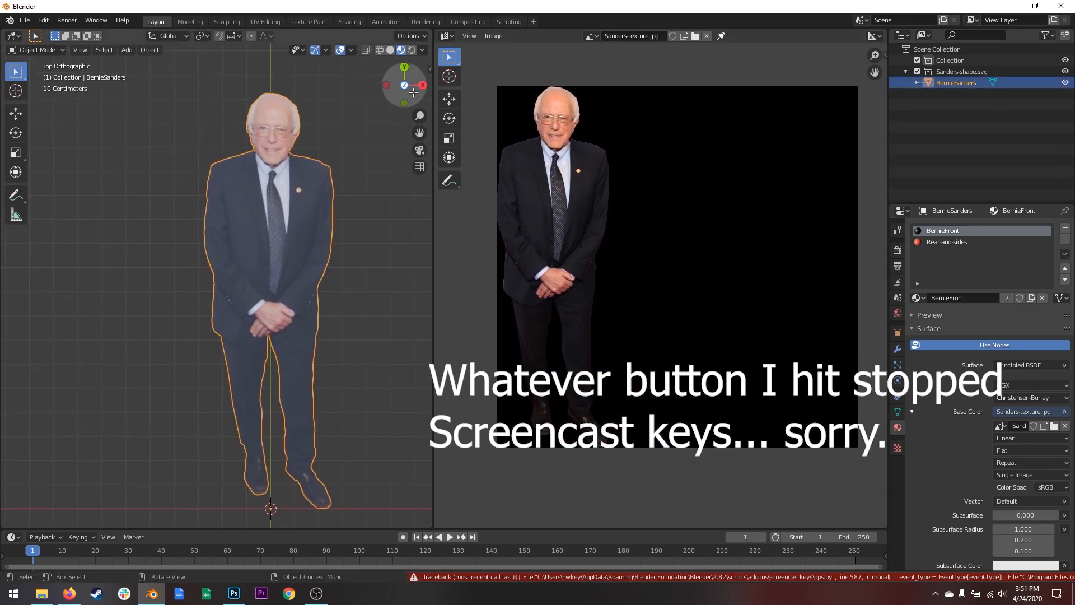
left_click(405, 87)
left_click(405, 88)
left_click(355, 214)
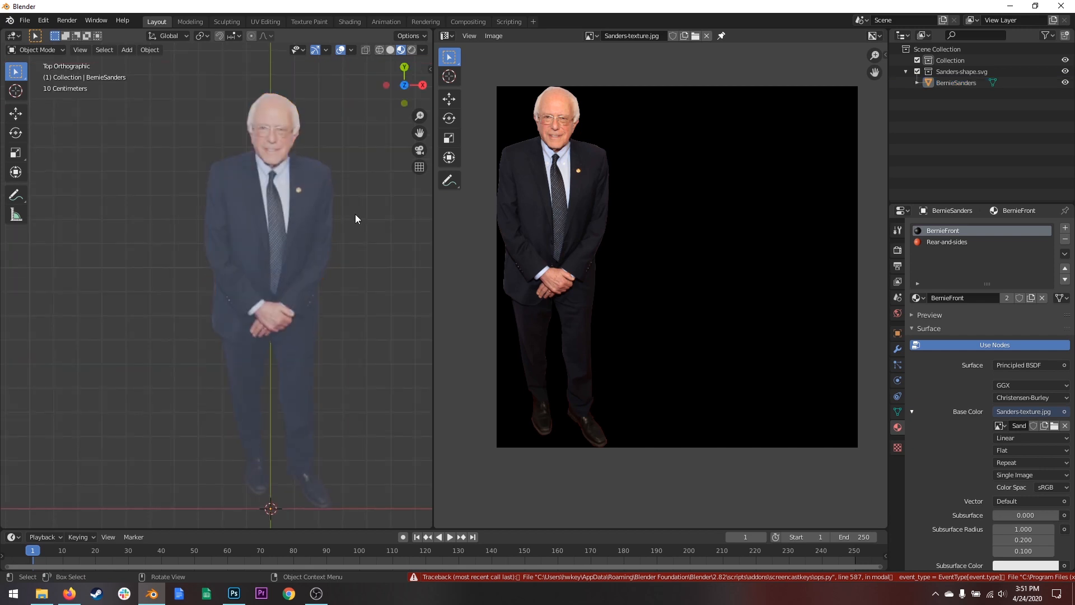
scroll(355, 214, "up", 2)
scroll(293, 303, "up", 1)
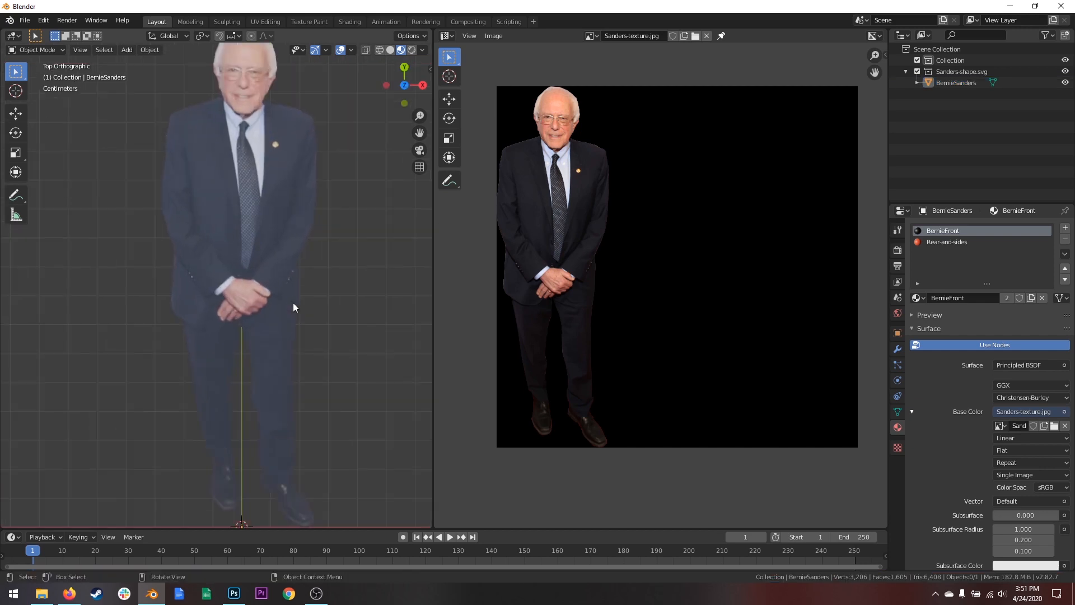
scroll(293, 302, "up", 2)
middle_click_drag(330, 264, 281, 285, "shift")
scroll(265, 292, "down", 2)
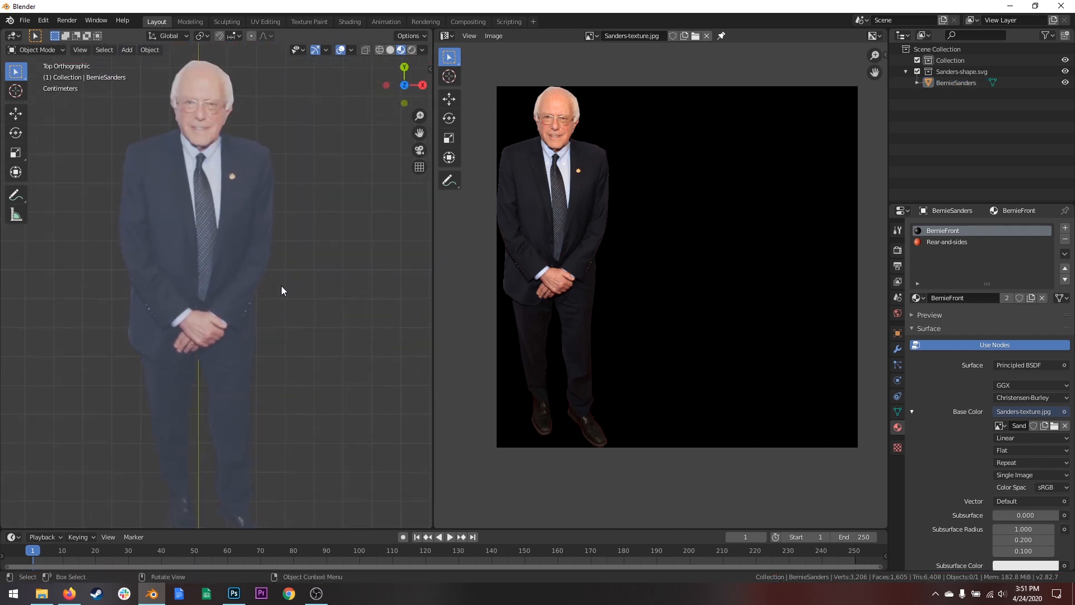
scroll(281, 286, "down", 2)
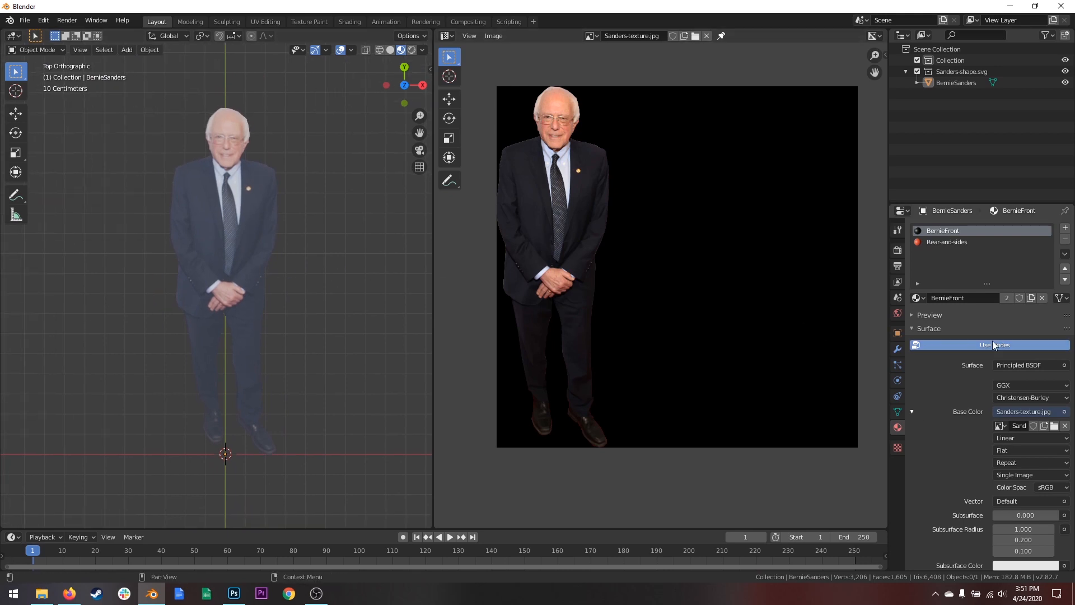
Set the BernieFront material's Specular to 0.1 and Roughness to 1.
scroll(995, 345, "down", 7)
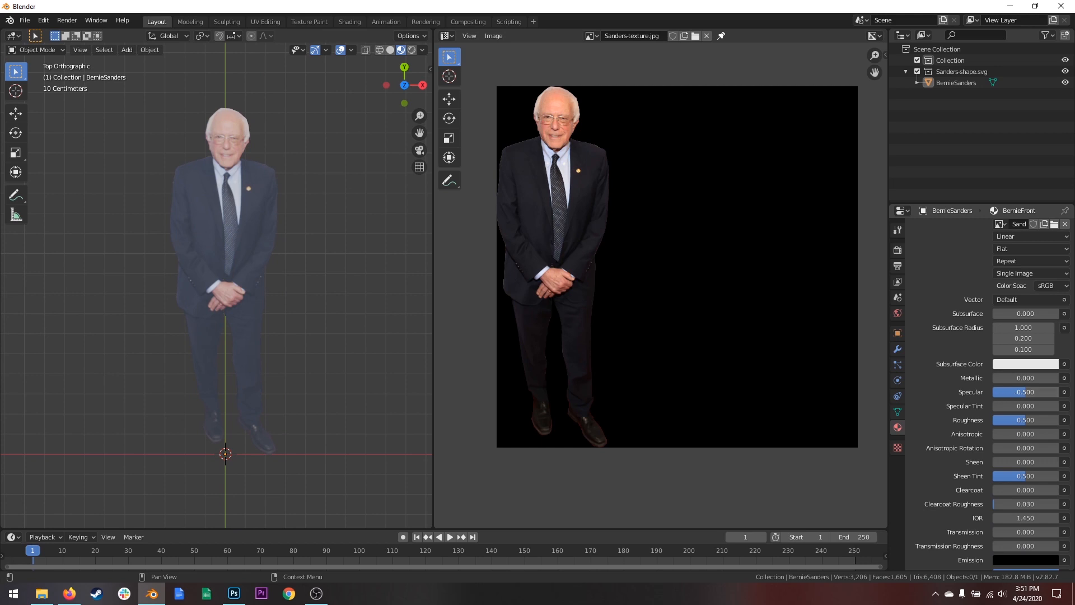
left_click(1017, 392)
type(".1")
key("Return")
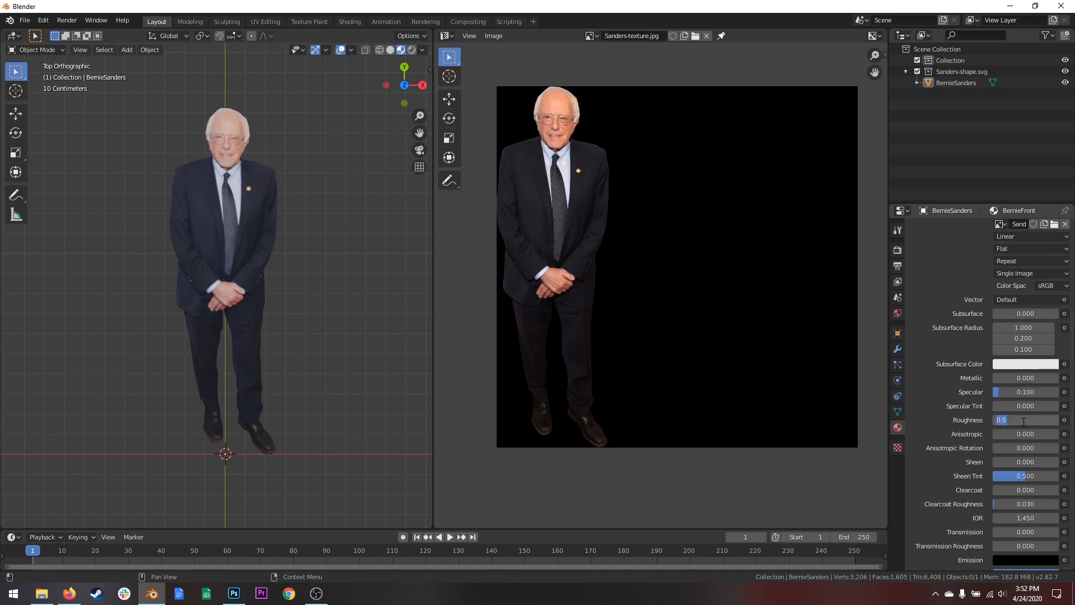
type("1")
key("Return")
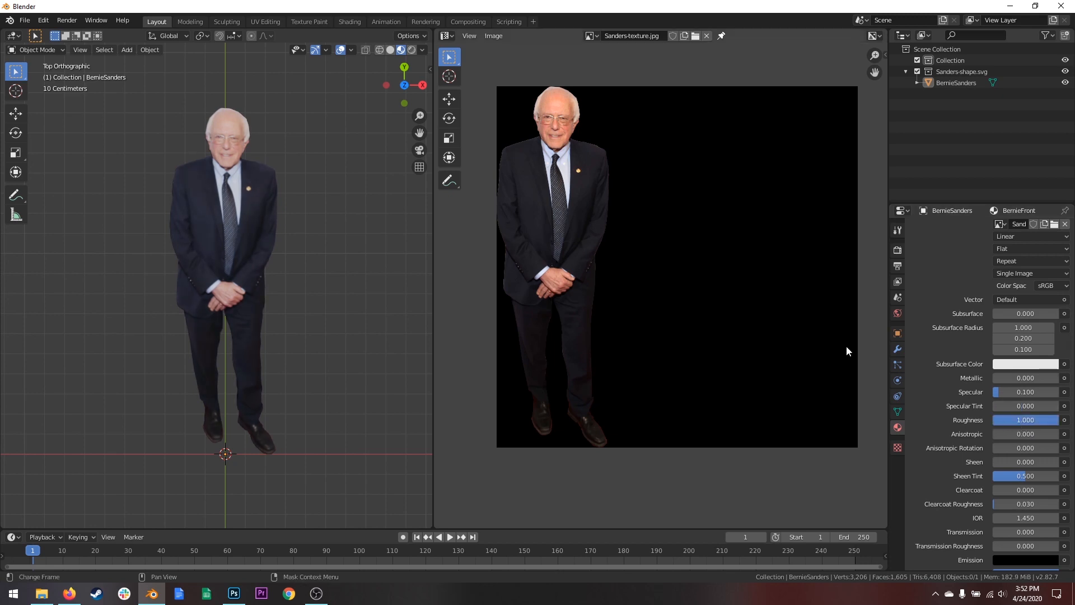
scroll(291, 224, "up", 3)
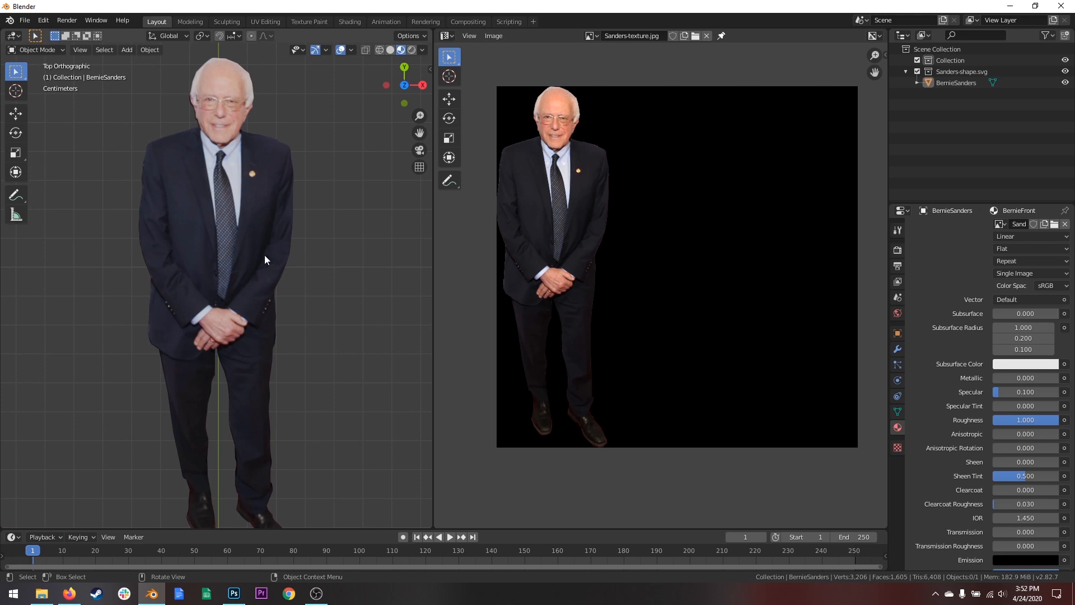
scroll(274, 259, "down", 2)
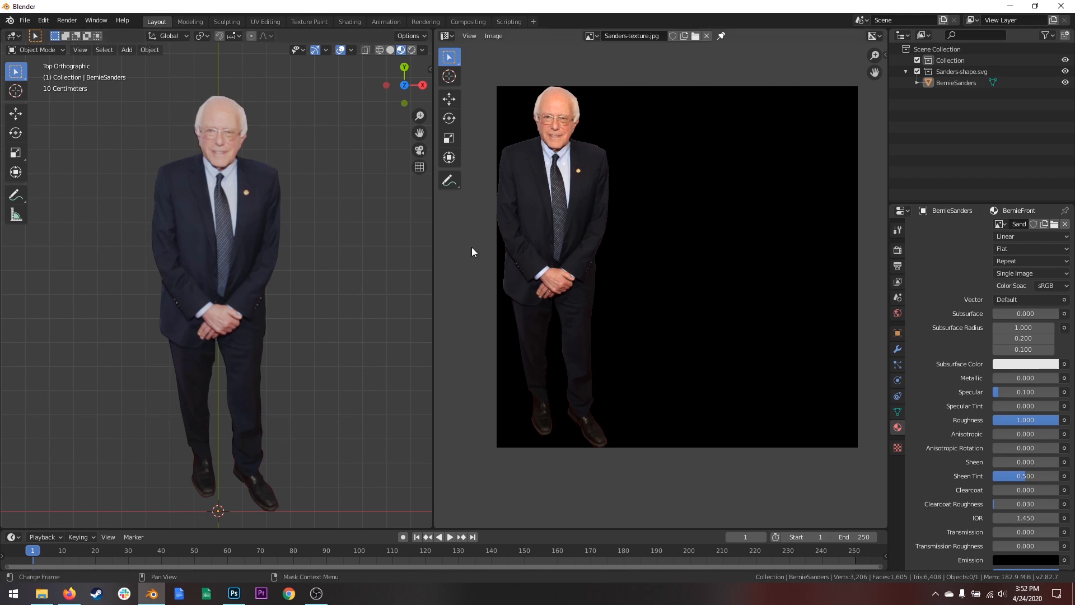
Change the Rear-and-sides material's Base Color to white and check the cutout's edges.
middle_click_drag(244, 264, 261, 193)
scroll(975, 313, "up", 8)
left_click(947, 242)
left_click(1025, 412)
left_click(1000, 294)
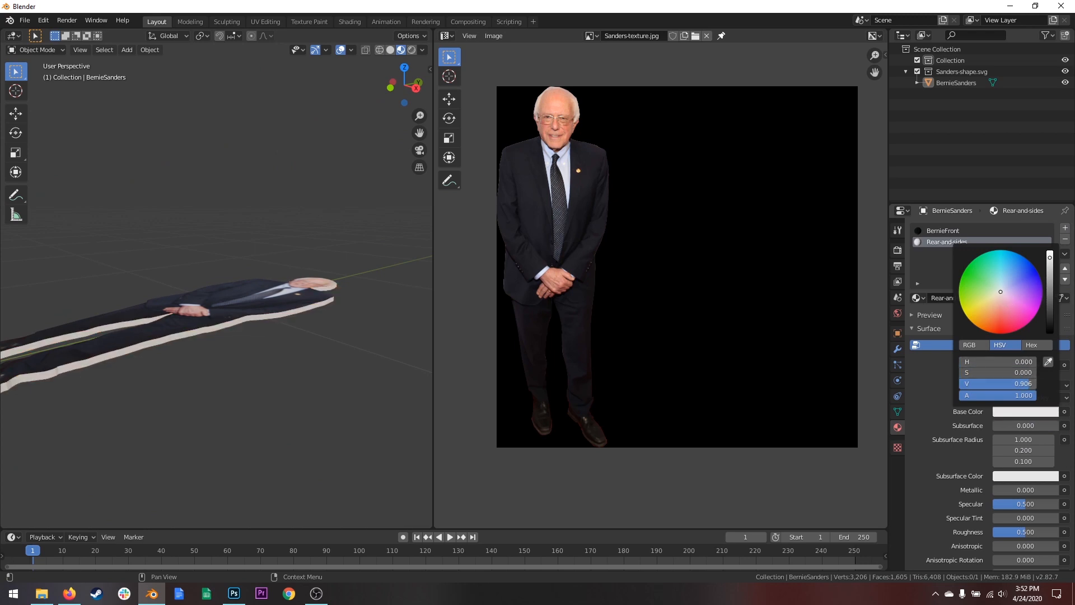
left_click_drag(1011, 384, 1030, 384)
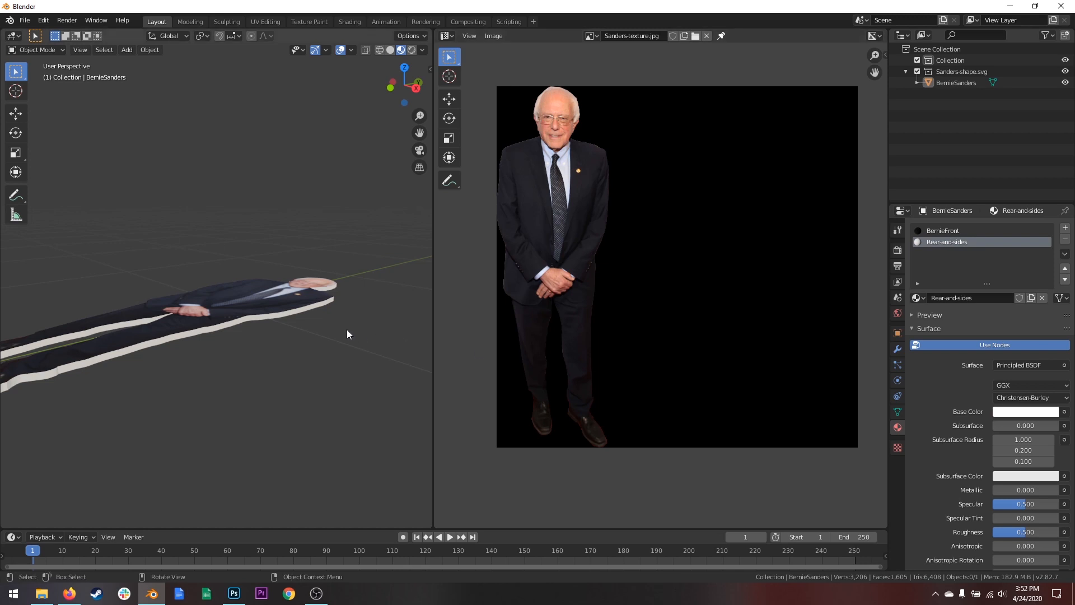
middle_click_drag(347, 331, 318, 441)
scroll(304, 387, "down", 4)
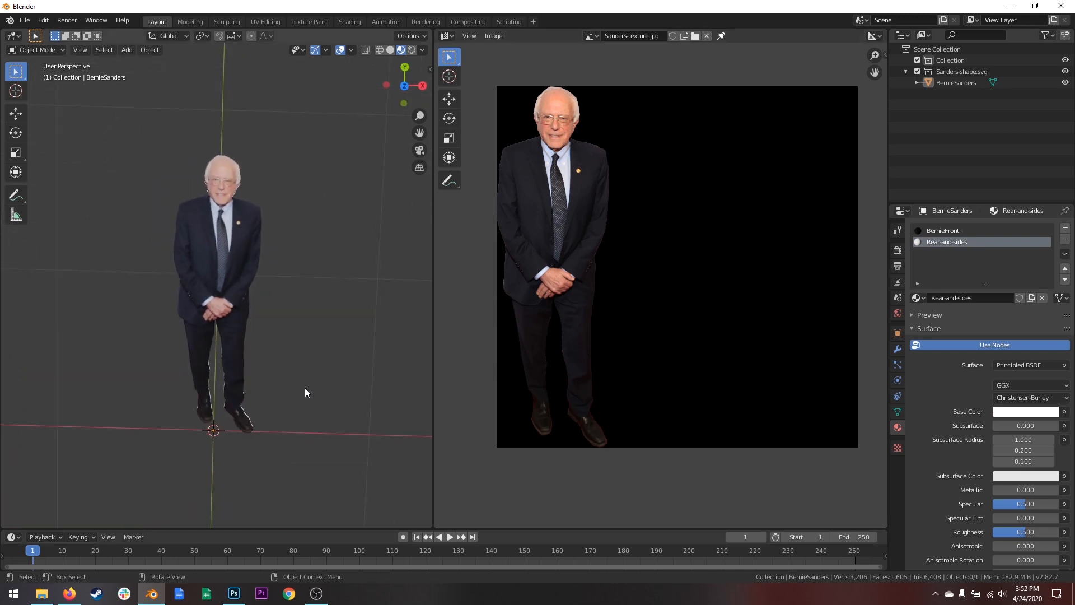
Stand the BernieSanders cutout upright by setting its X rotation to 90°.
middle_click_drag(302, 384, 358, 277)
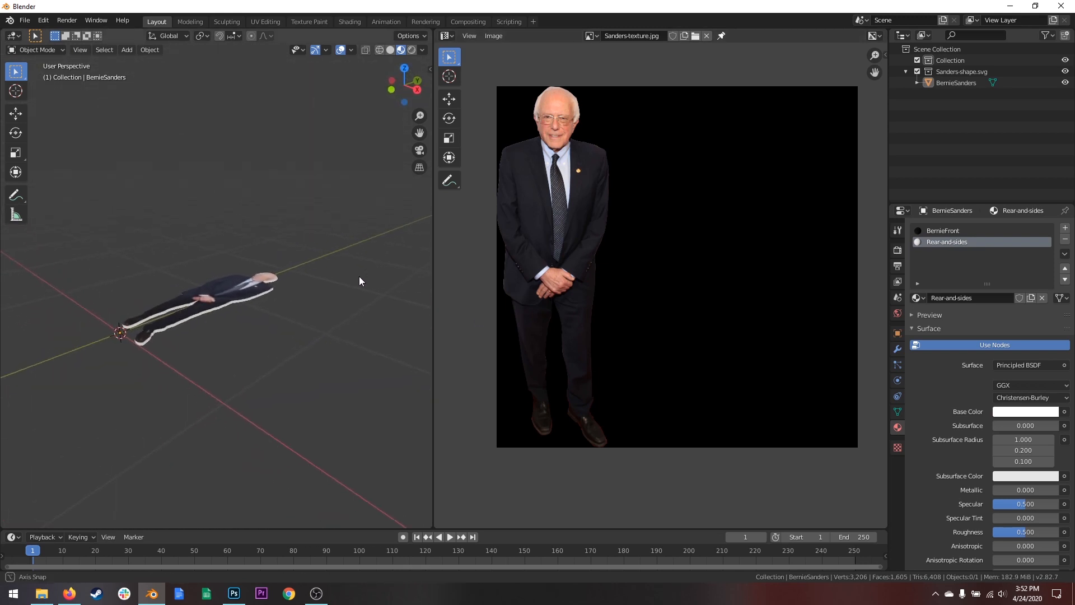
left_click(226, 287)
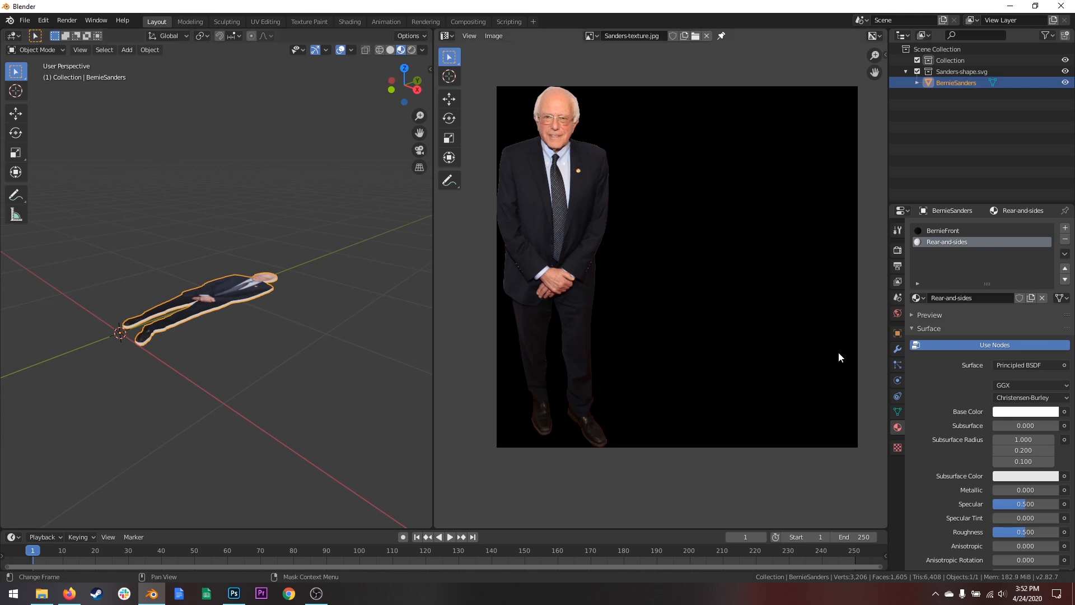
left_click(898, 333)
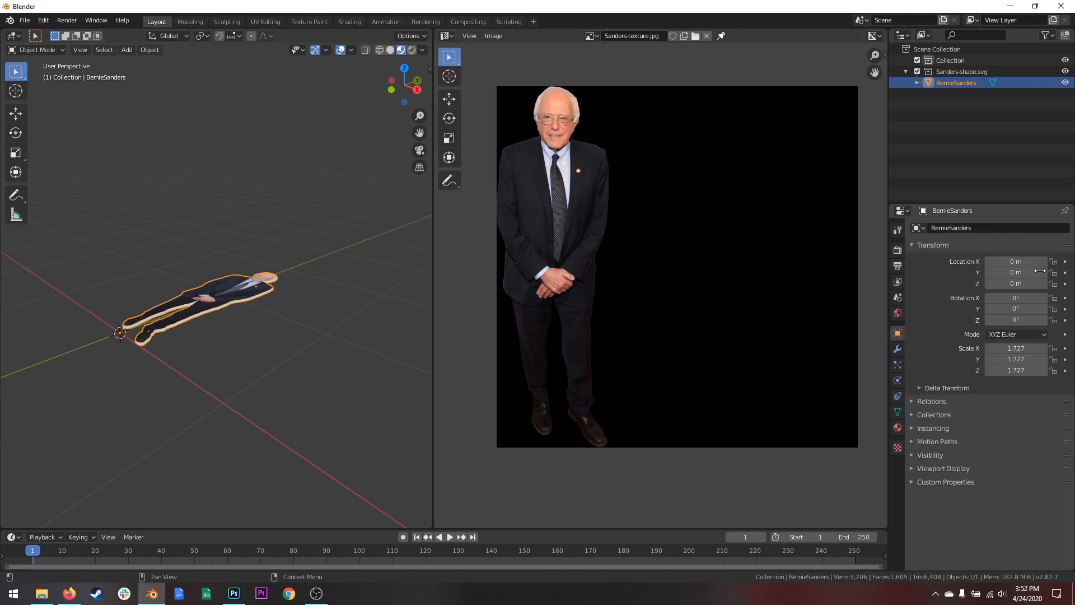
left_click(1026, 298)
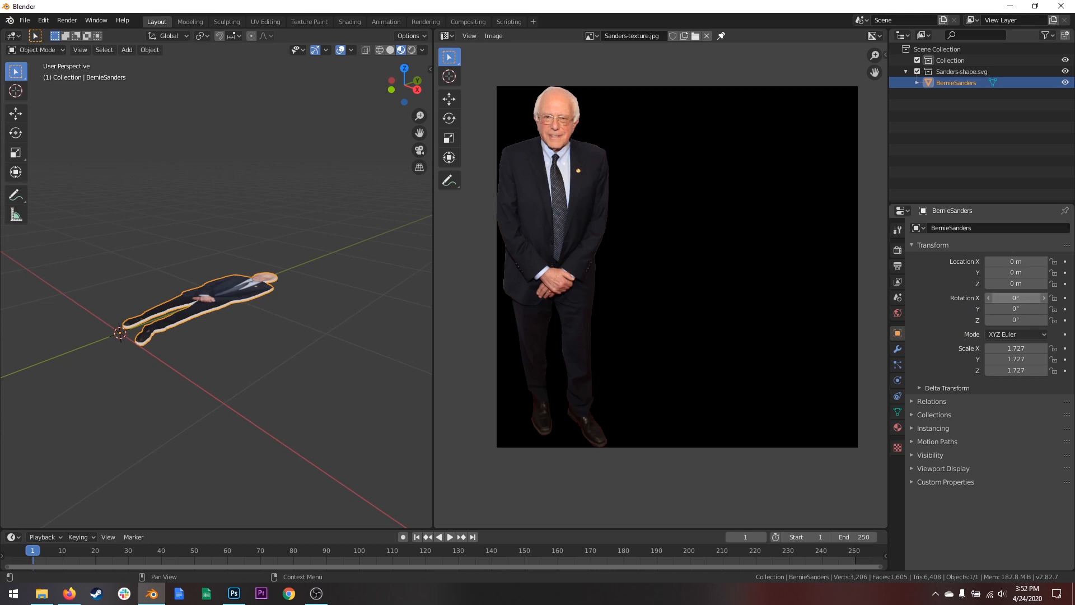
type("90")
key("Return")
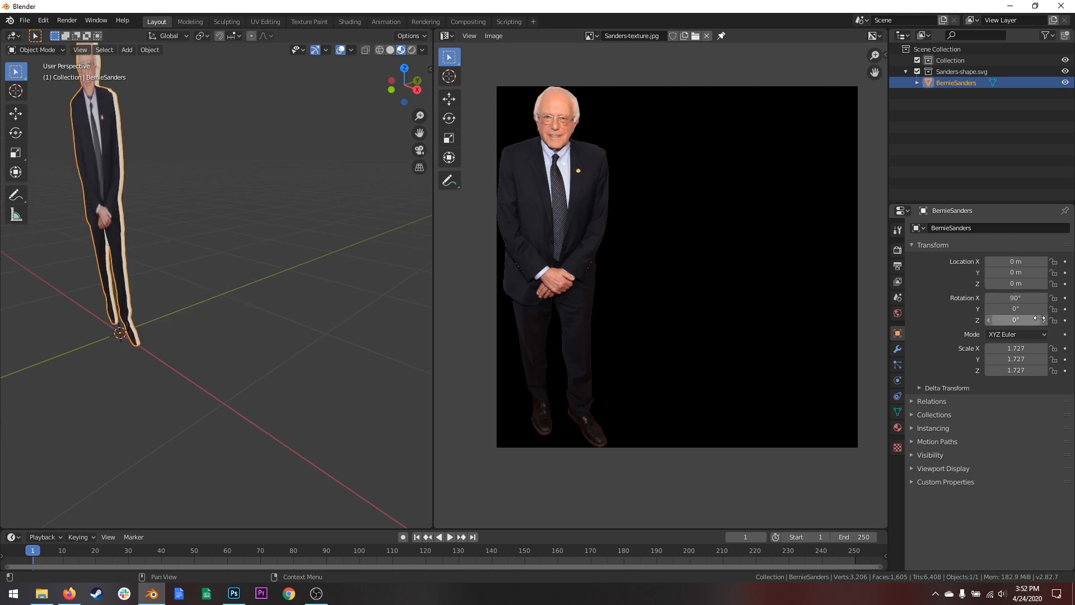
middle_click_drag(187, 226, 308, 289, "shift")
scroll(289, 283, "up", 1)
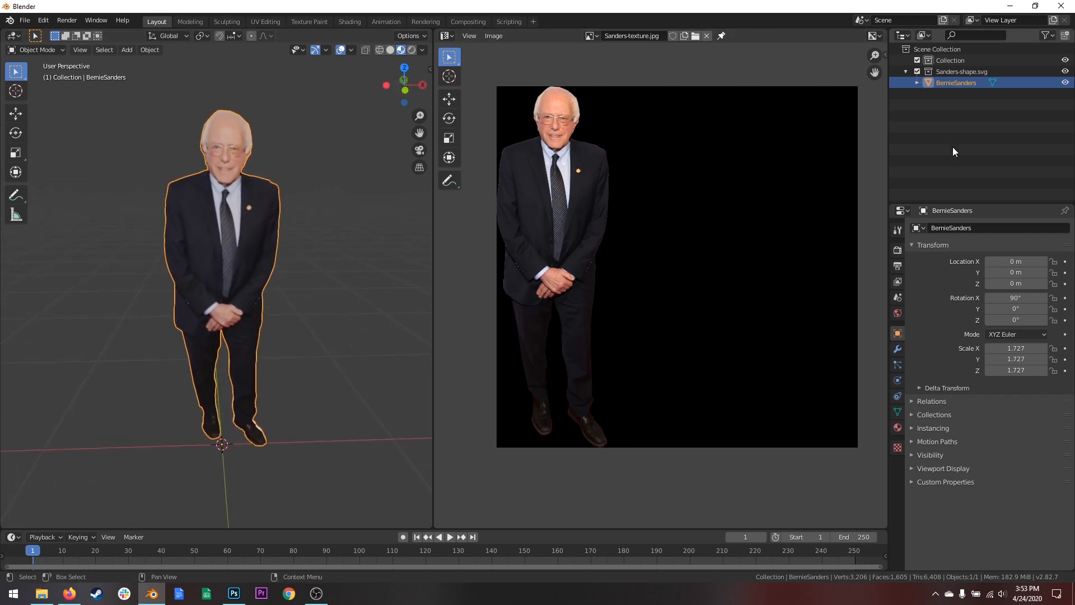
Expand the BernieSanders object's hierarchy down to its mesh and materials, and inspect the mesh briefly in Edit Mode.
left_click(917, 83)
left_click(927, 94)
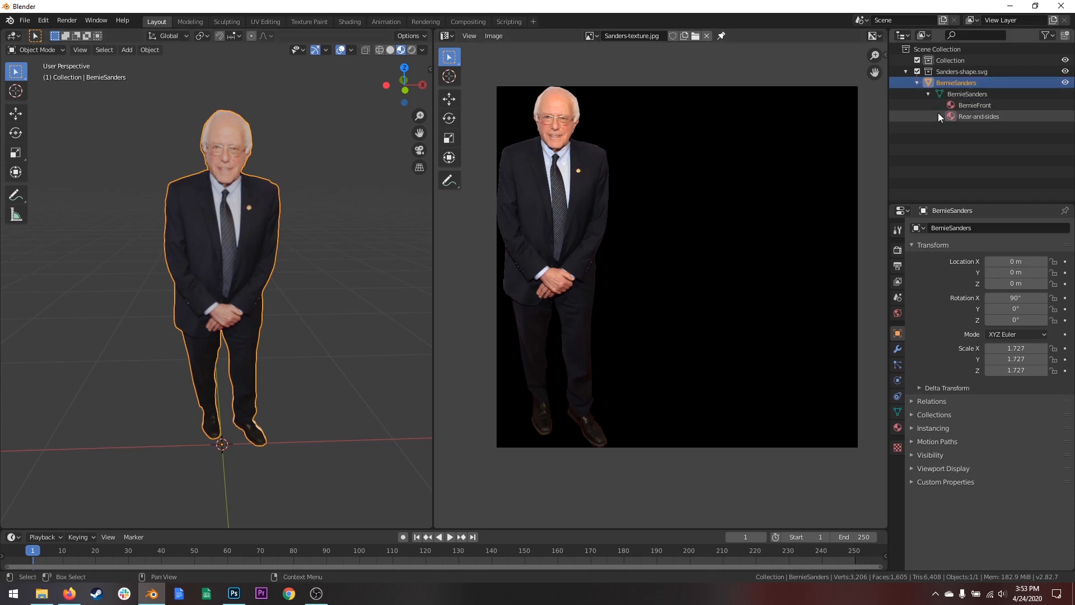
left_click(974, 95)
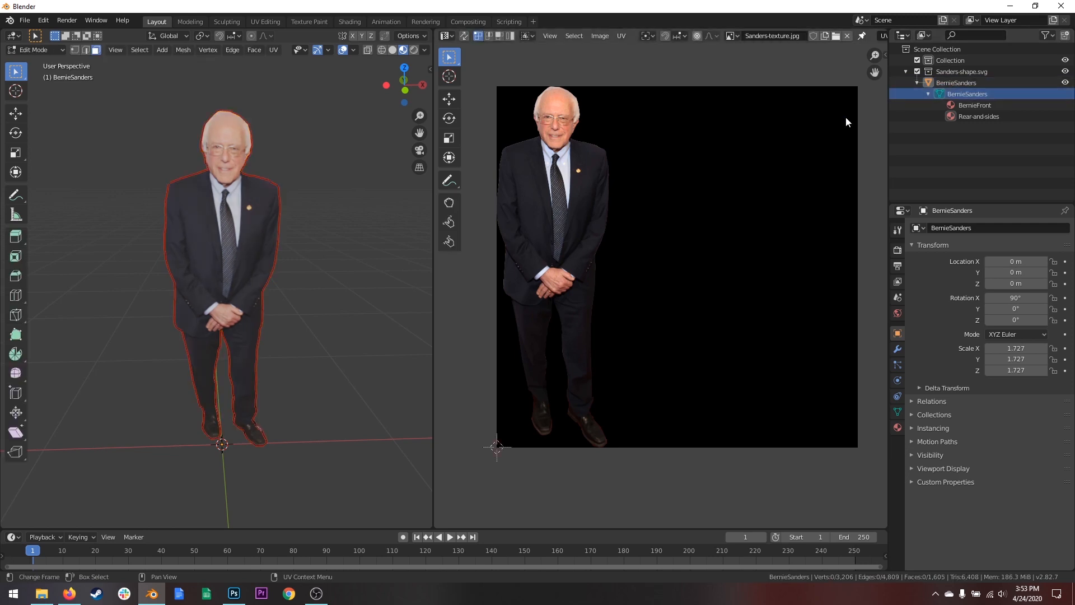
key("a")
middle_click_drag(304, 256, 317, 260)
key("alt+a")
key("Tab")
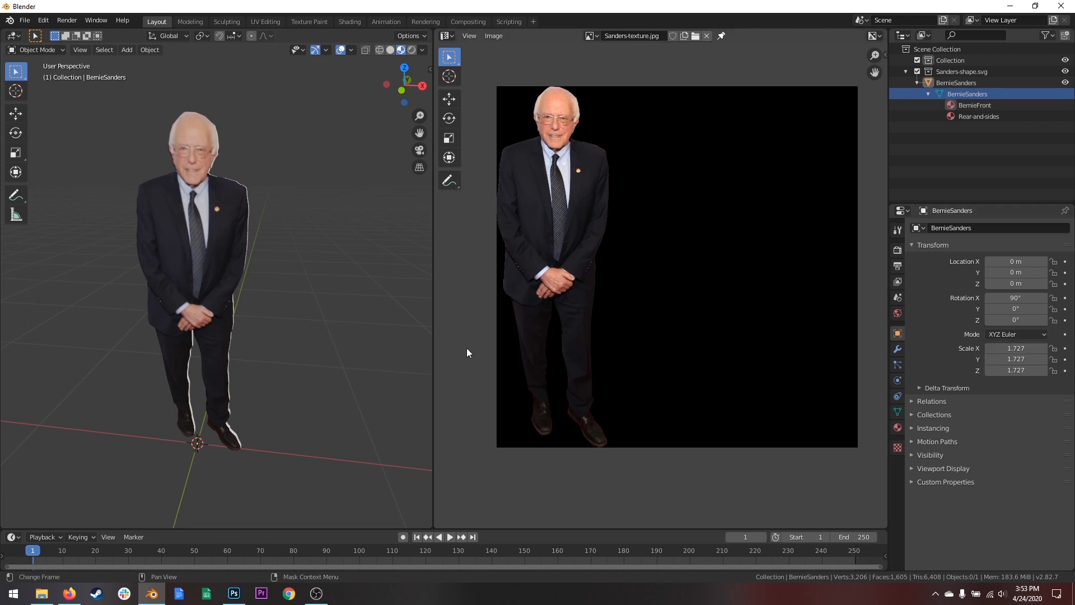
Apply all transforms to the BernieSanders cutout and deselect it.
middle_click_drag(275, 320, 278, 318)
left_click(218, 251)
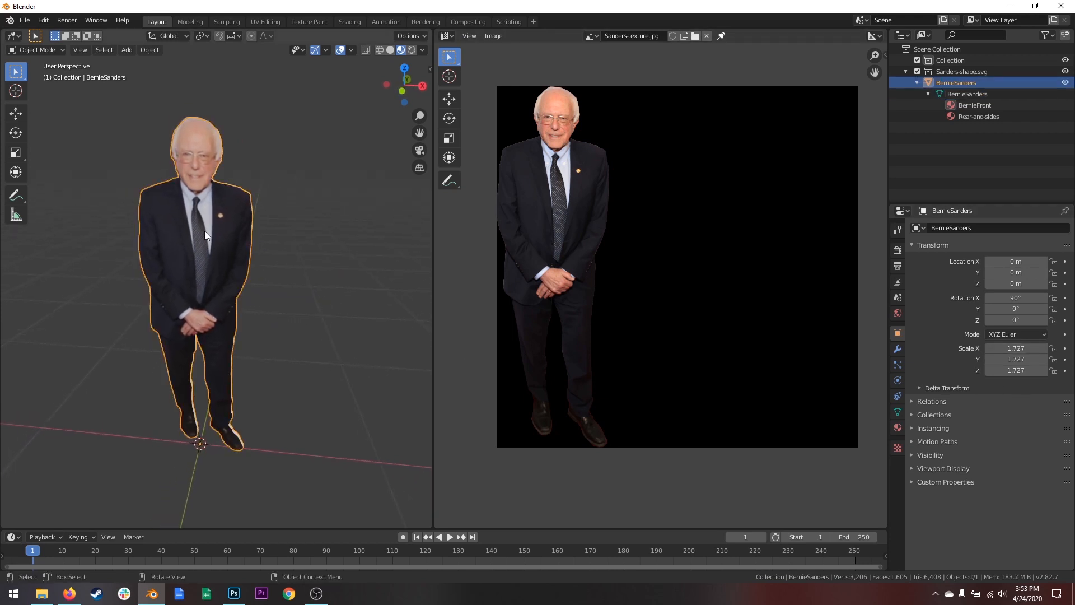
key("ctrl+a")
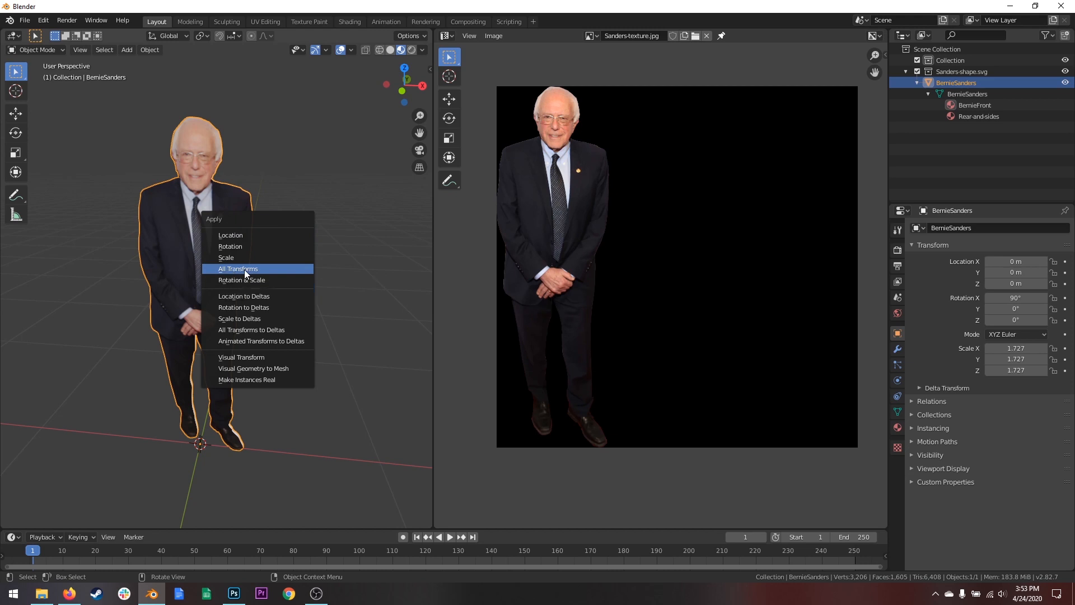
left_click(244, 270)
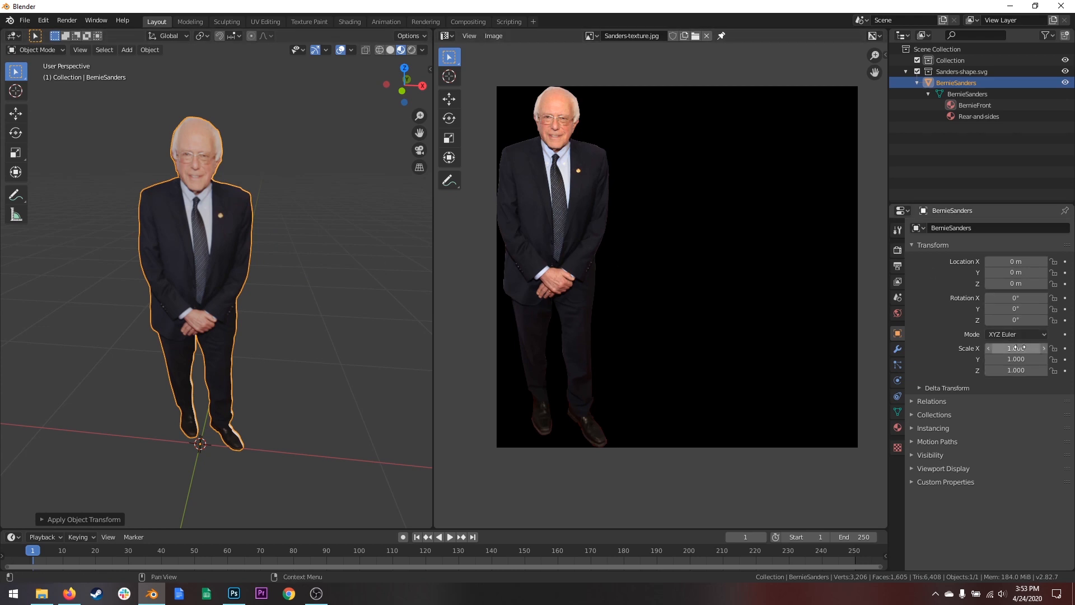
left_click(270, 267)
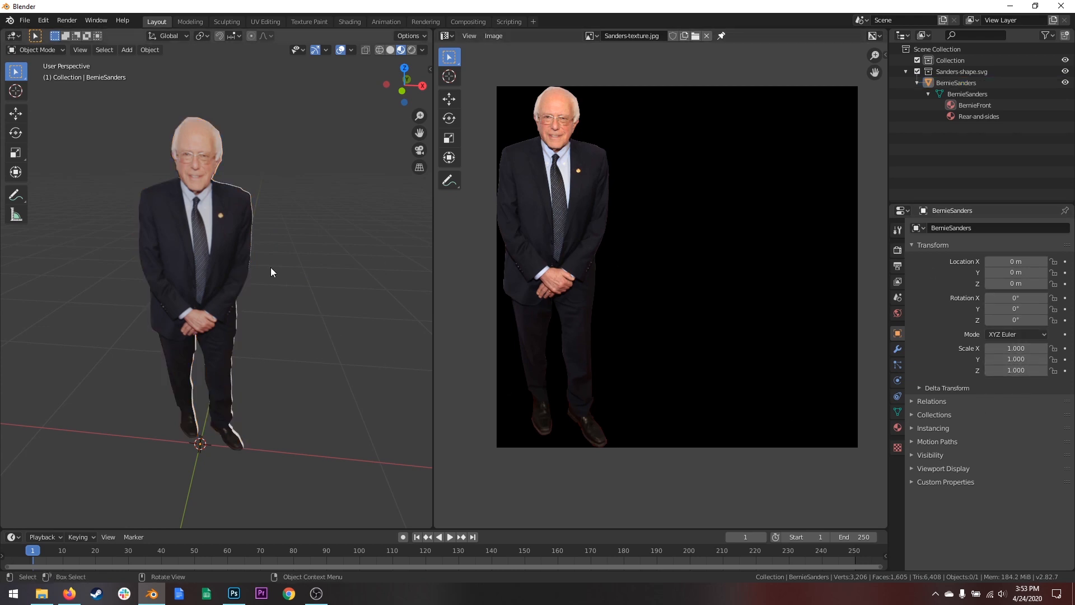
mouse_move(270, 267)
middle_mouse_down()
mouse_move(261, 269)
mouse_move(279, 265)
middle_mouse_up()
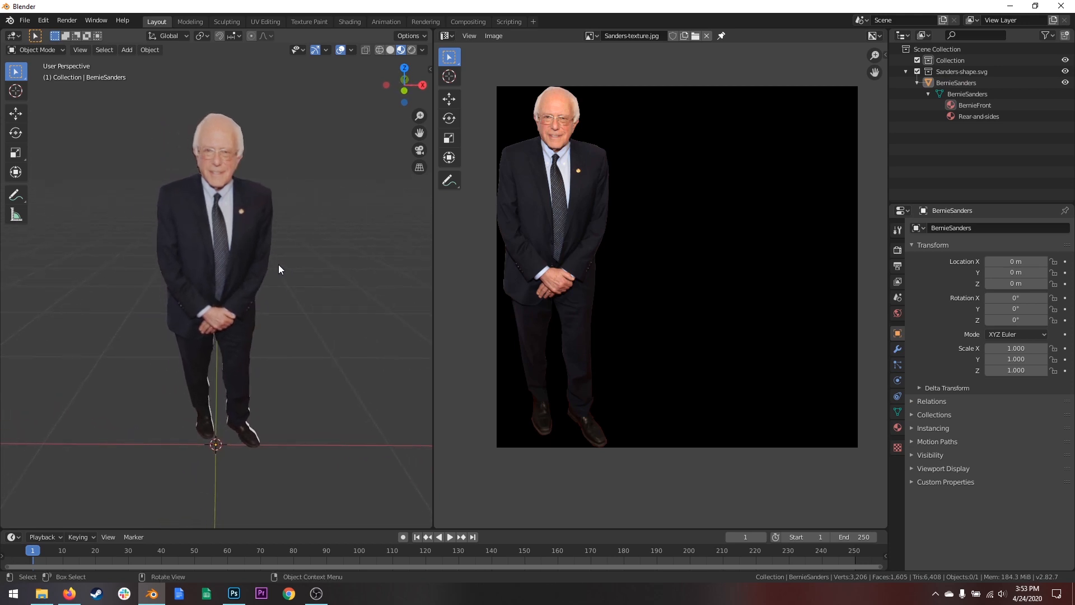
Triangulate all faces of the BernieSanders mesh in Edit Mode and check the resulting geometry.
left_click(240, 239)
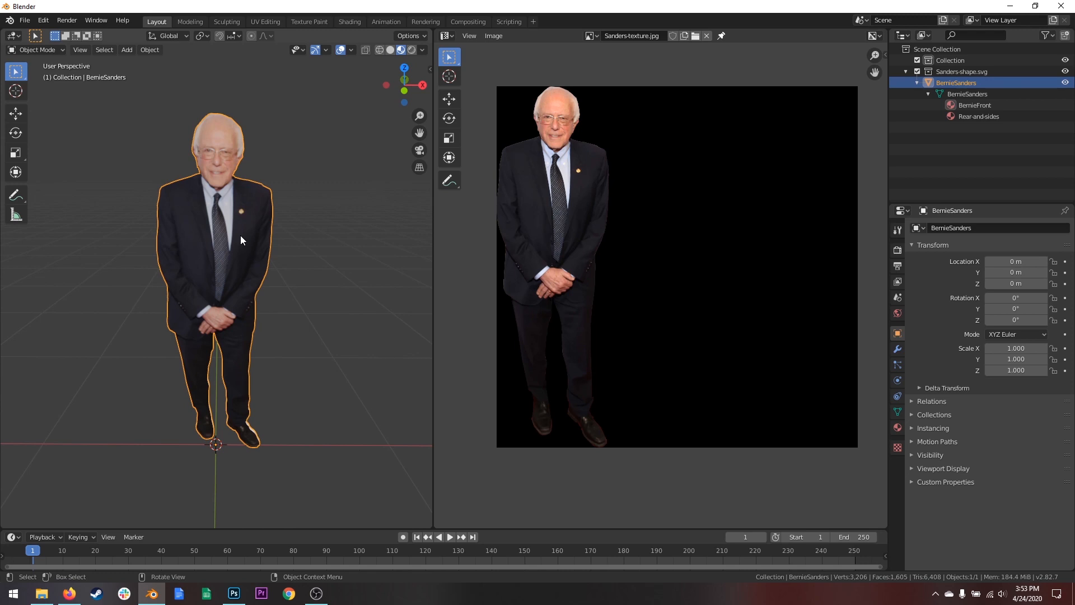
key("Tab")
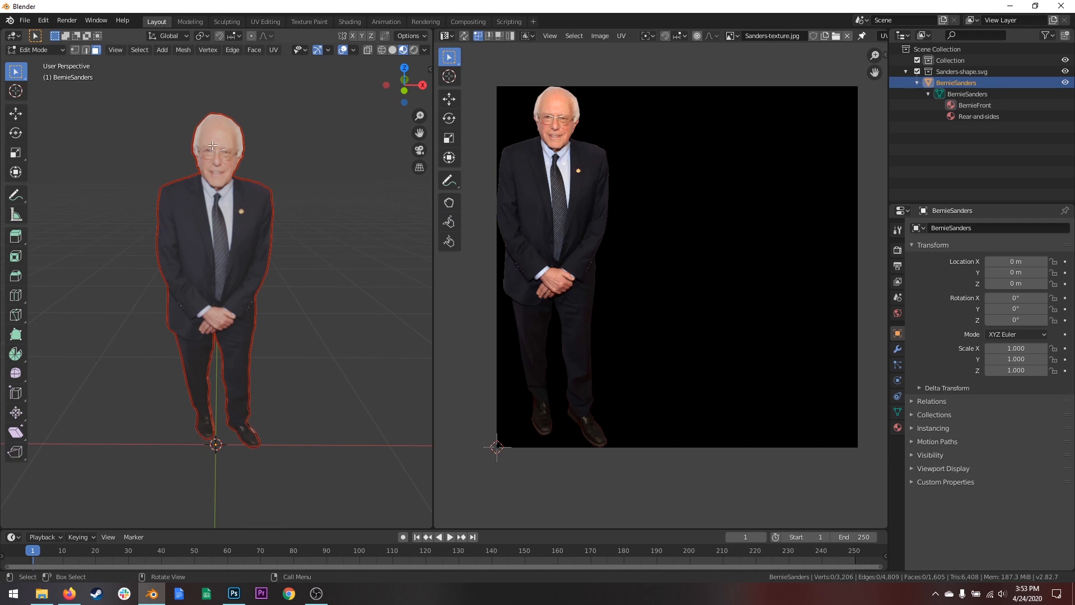
mouse_move(290, 223)
middle_mouse_down()
mouse_move(261, 242)
mouse_move(279, 240)
middle_mouse_up()
key("a")
key("ctrl+t")
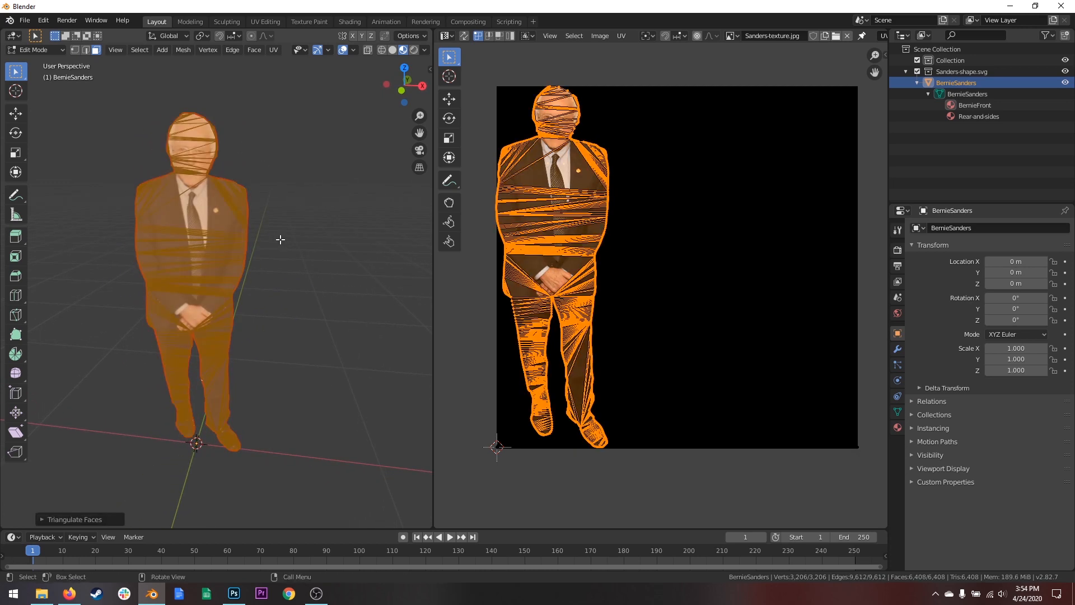
scroll(264, 224, "up", 6)
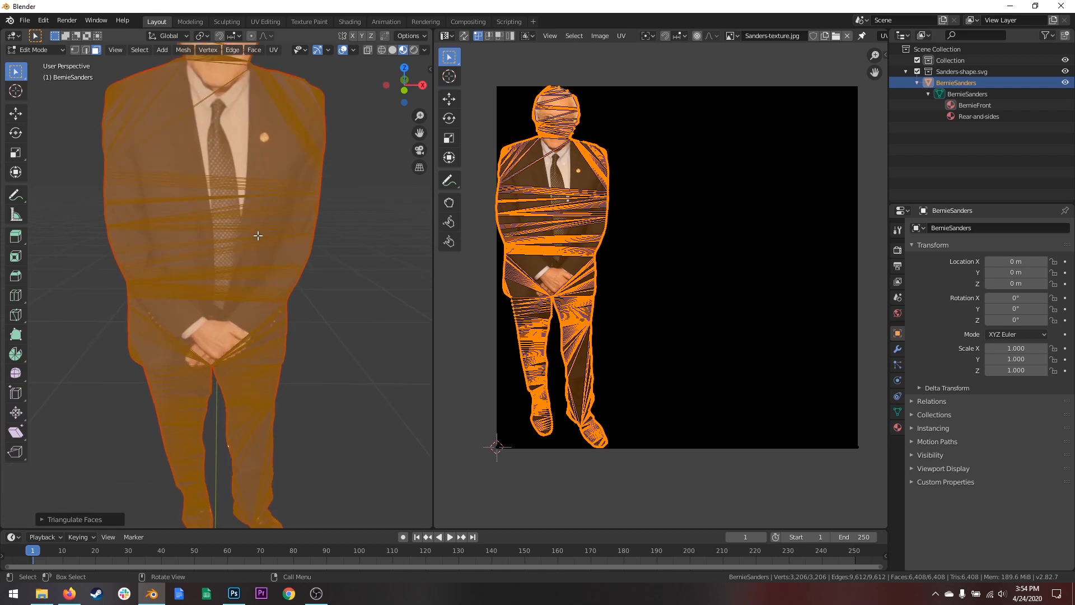
scroll(253, 238, "down", 6)
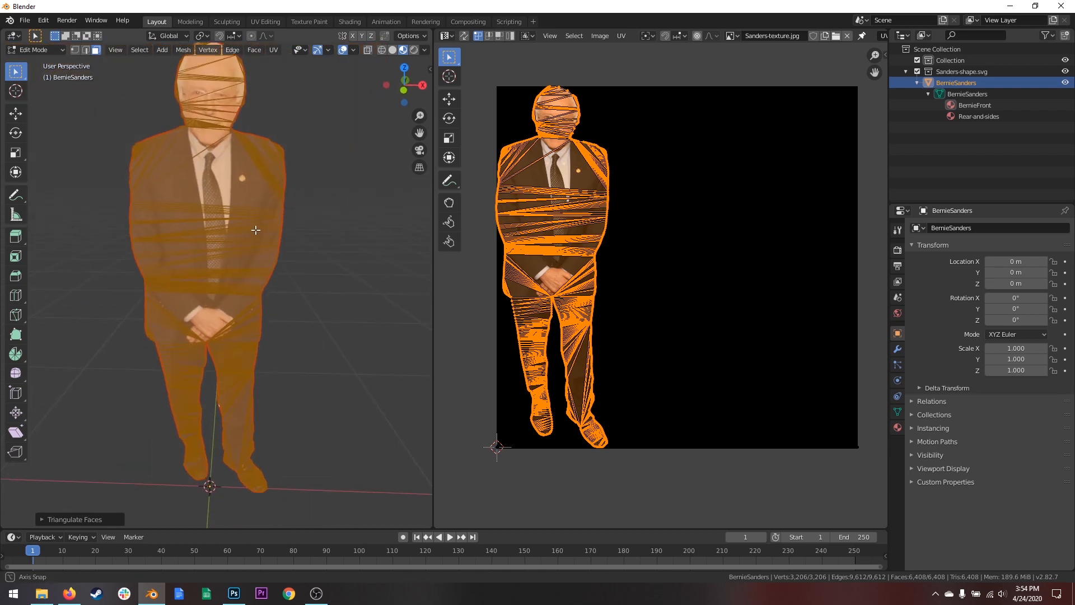
Return the BernieSanders object to Object Mode and examine the finished cutout from several angles.
scroll(256, 225, "down", 2)
key("Tab")
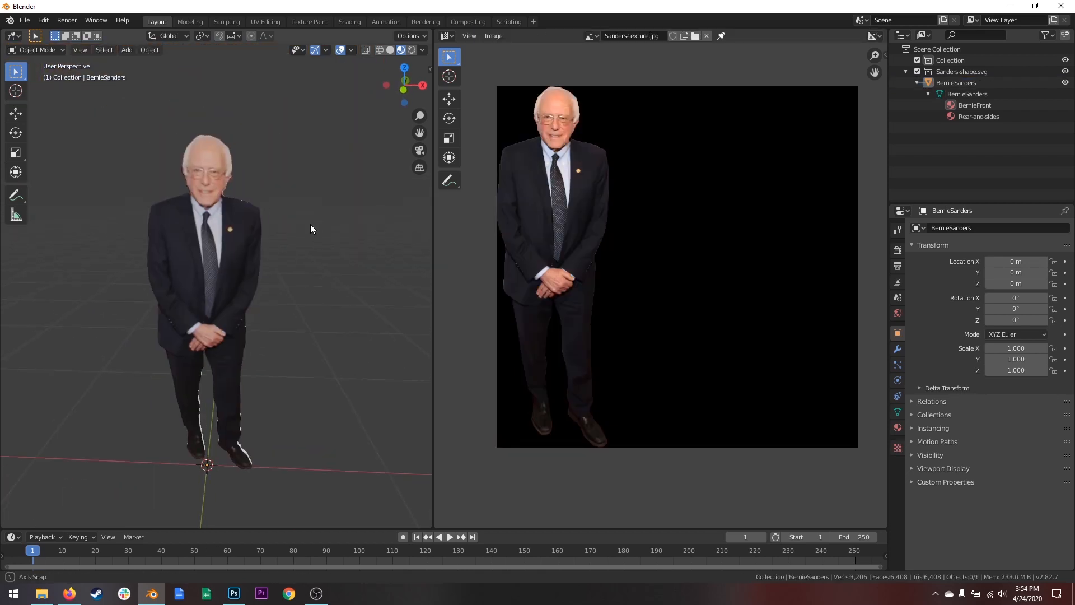
middle_click_drag(310, 224, 290, 235)
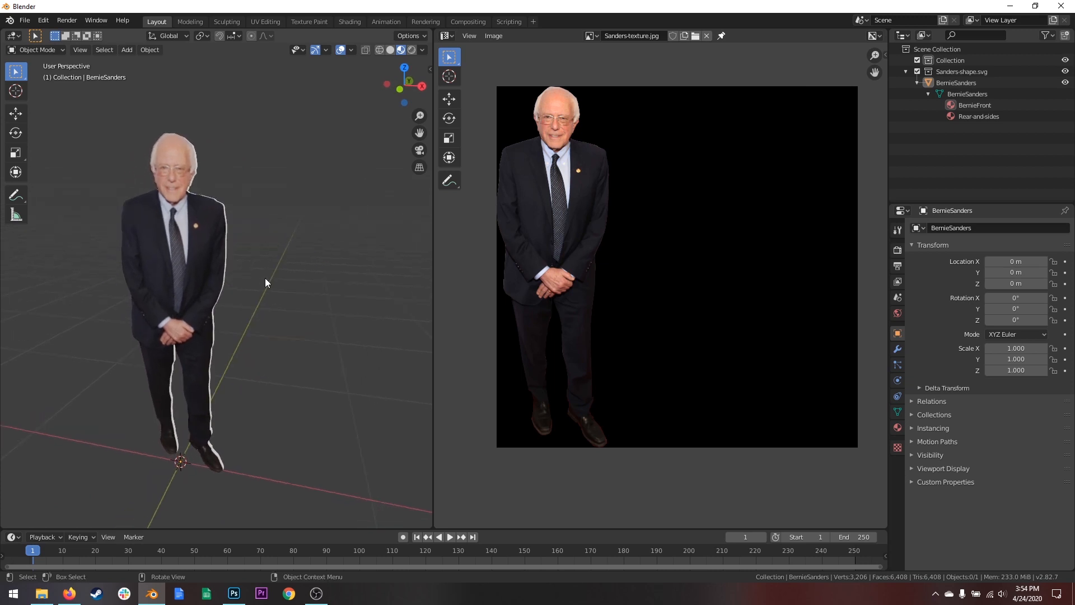
middle_click_drag(243, 317, 267, 306)
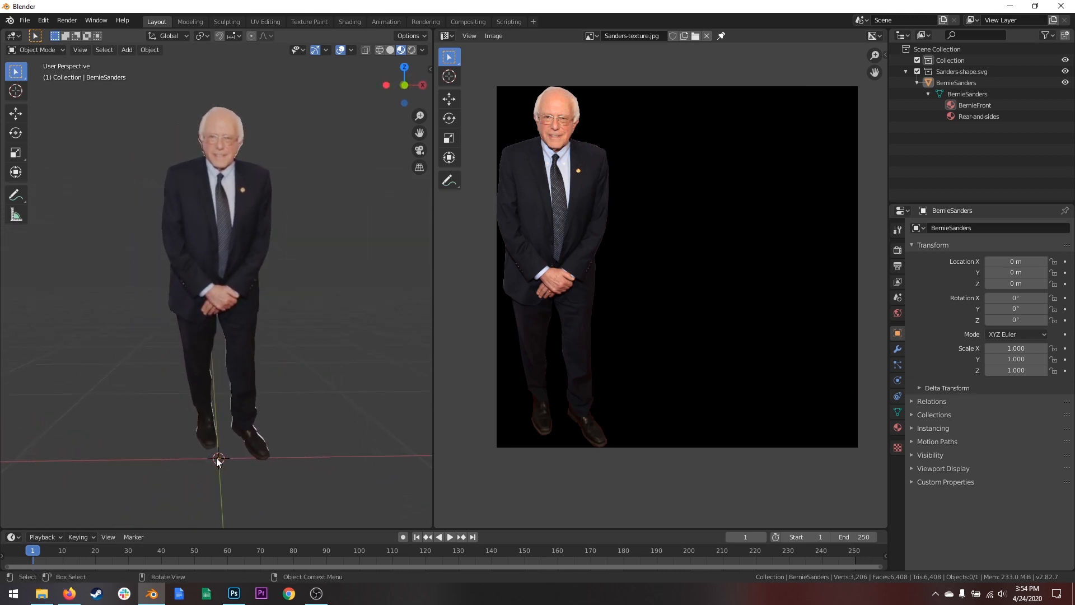
middle_click_drag(218, 460, 229, 418)
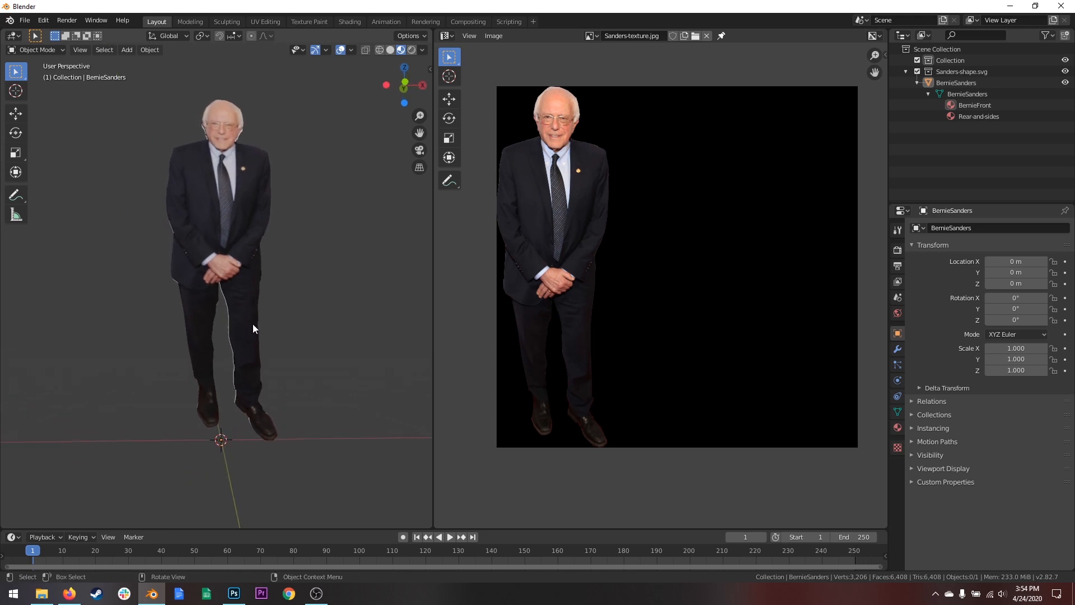
middle_click_drag(253, 325, 200, 410)
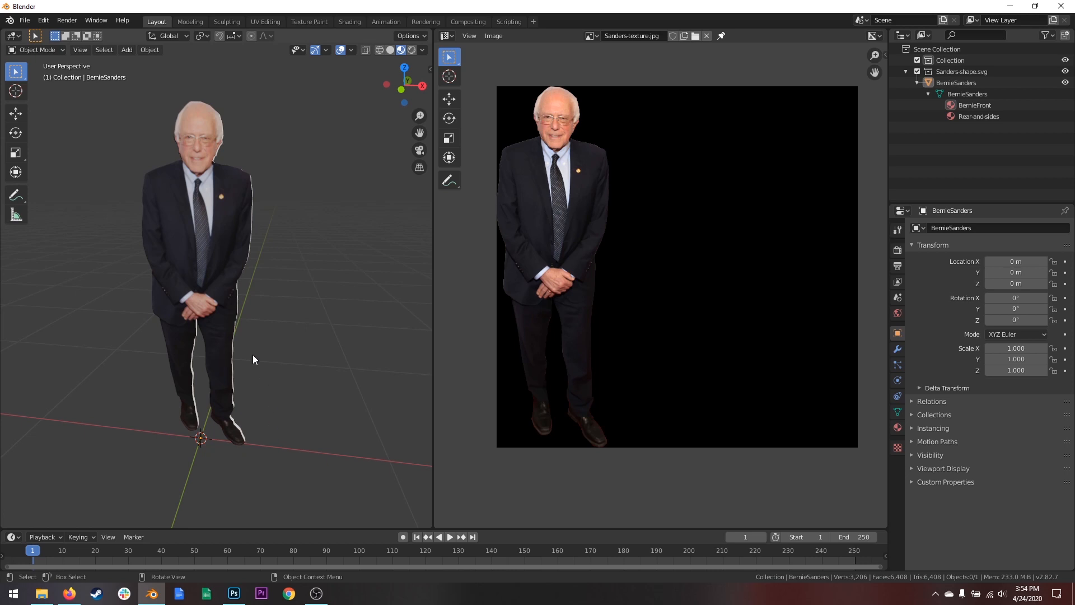
middle_click_drag(232, 434, 279, 331)
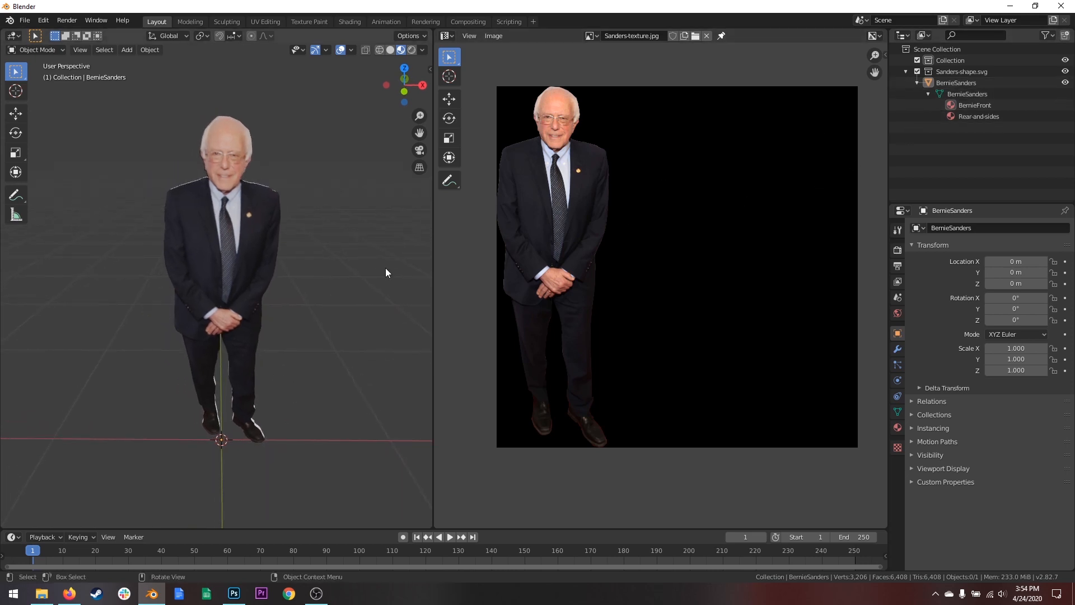
middle_click_drag(179, 290, 285, 288)
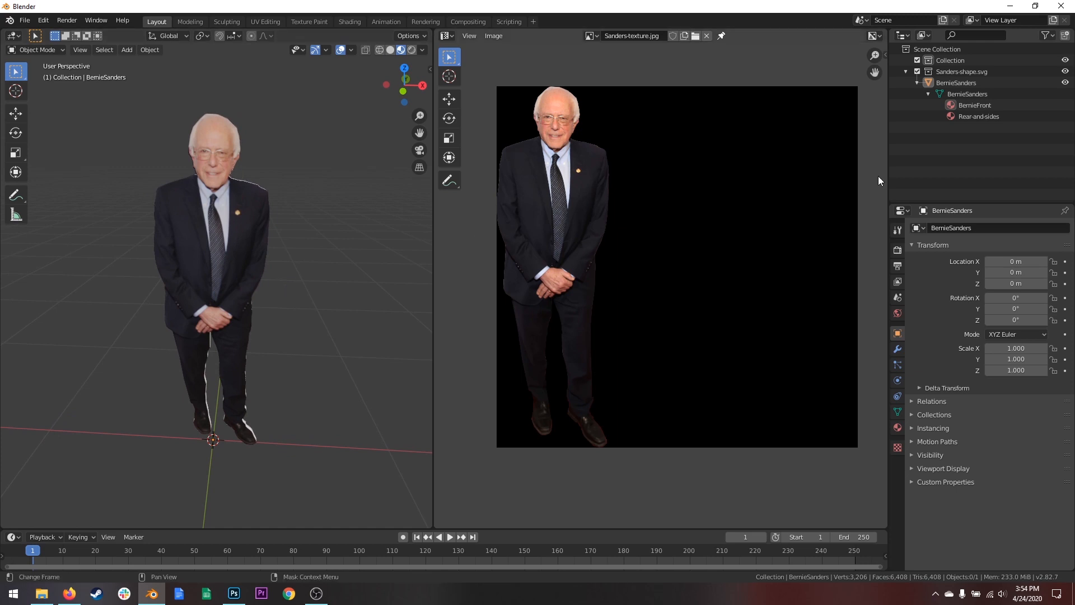
Start a Collada export of the BernieSanders cutout and create a folder named export inside the Tutorial folder.
left_click(953, 83)
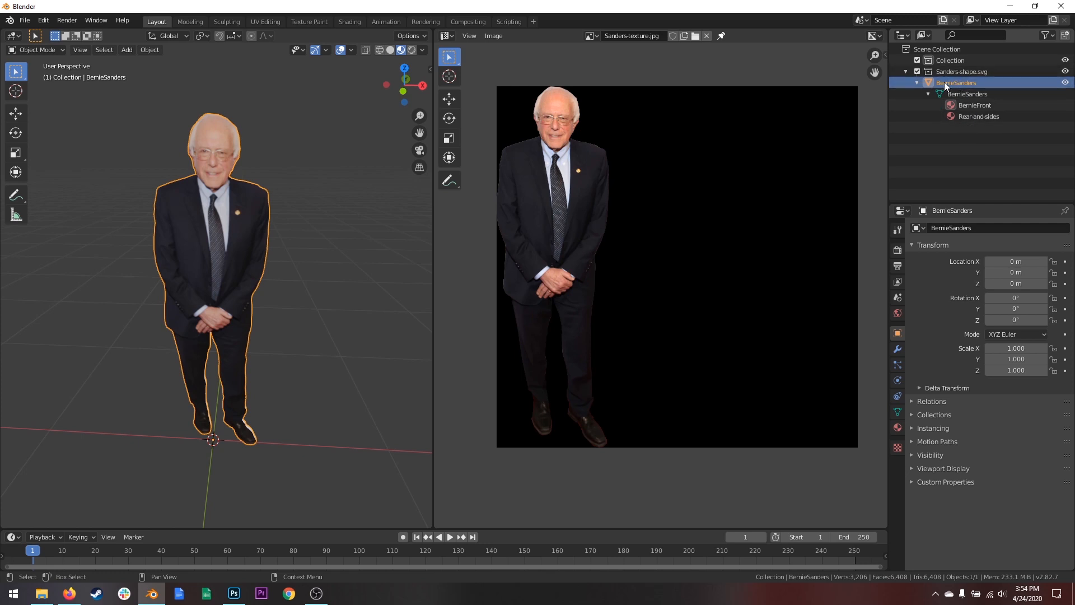
left_click(24, 21)
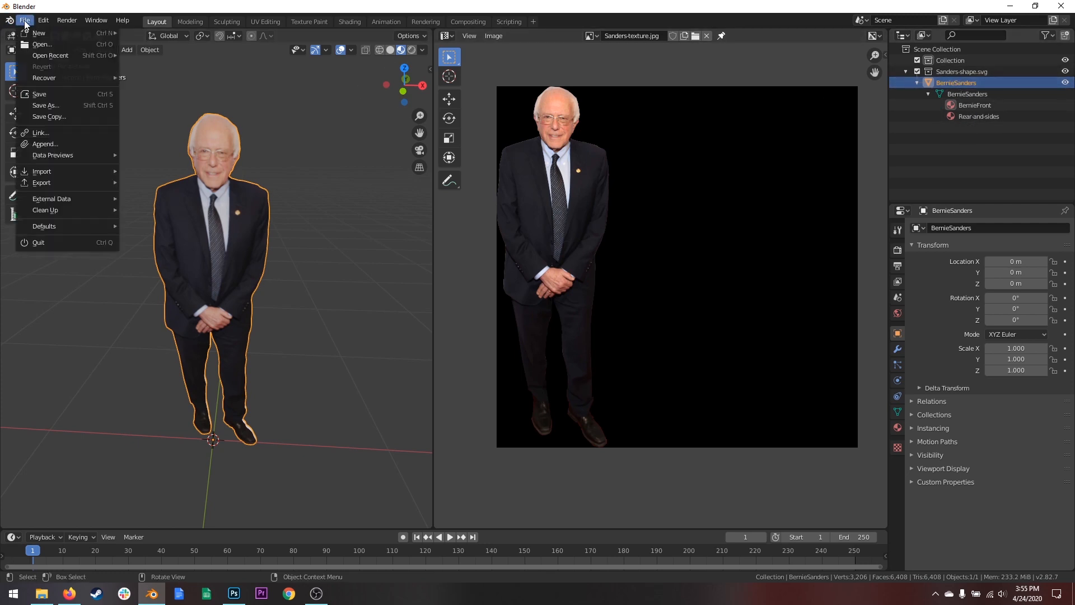
mouse_move(63, 187)
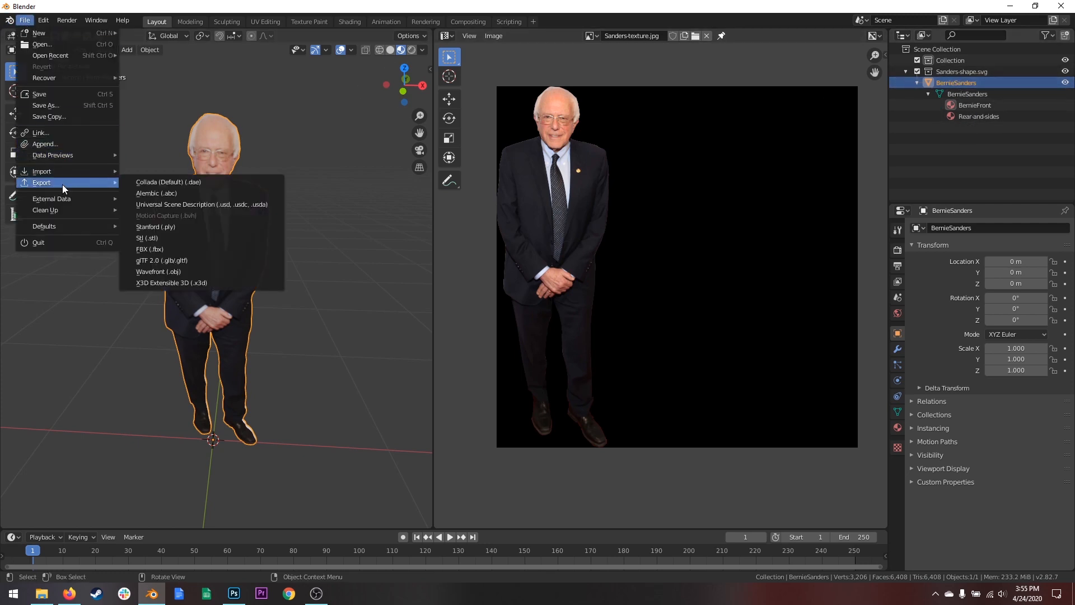
left_click(172, 183)
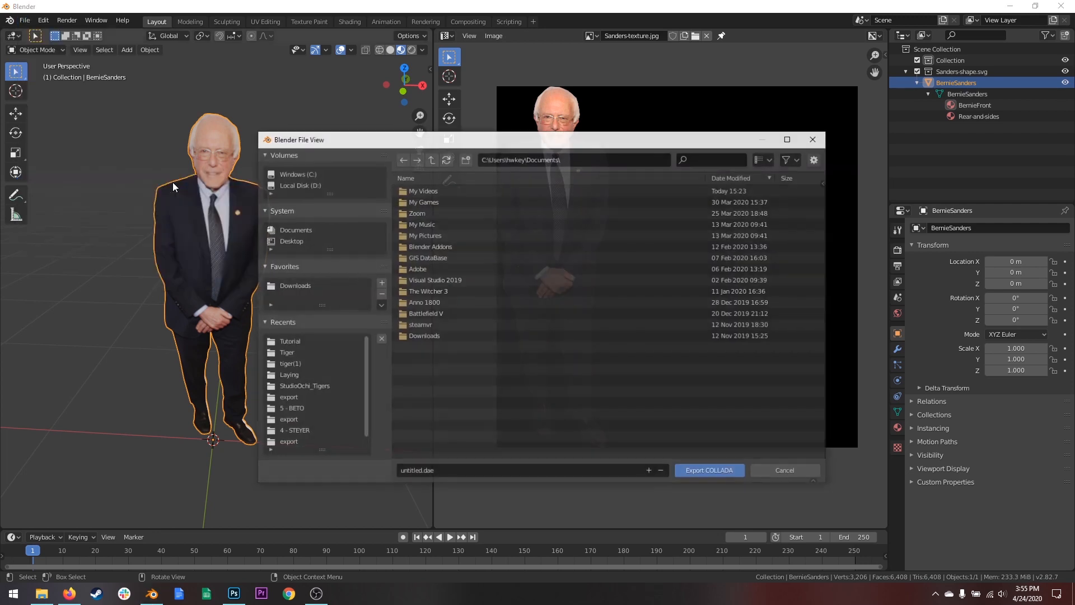
left_click(291, 341)
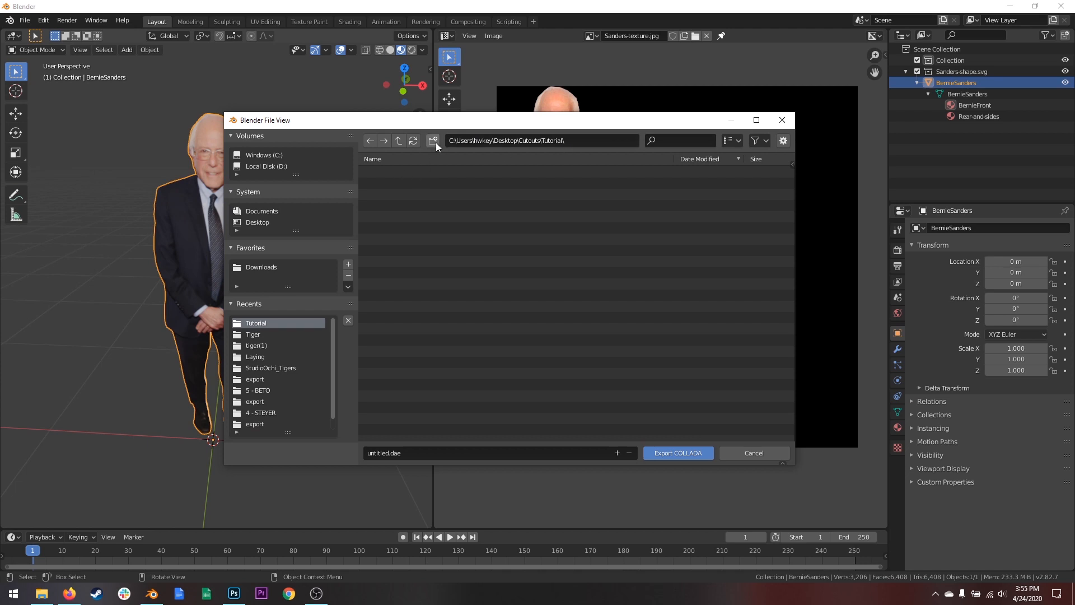
left_click(434, 141)
type("export")
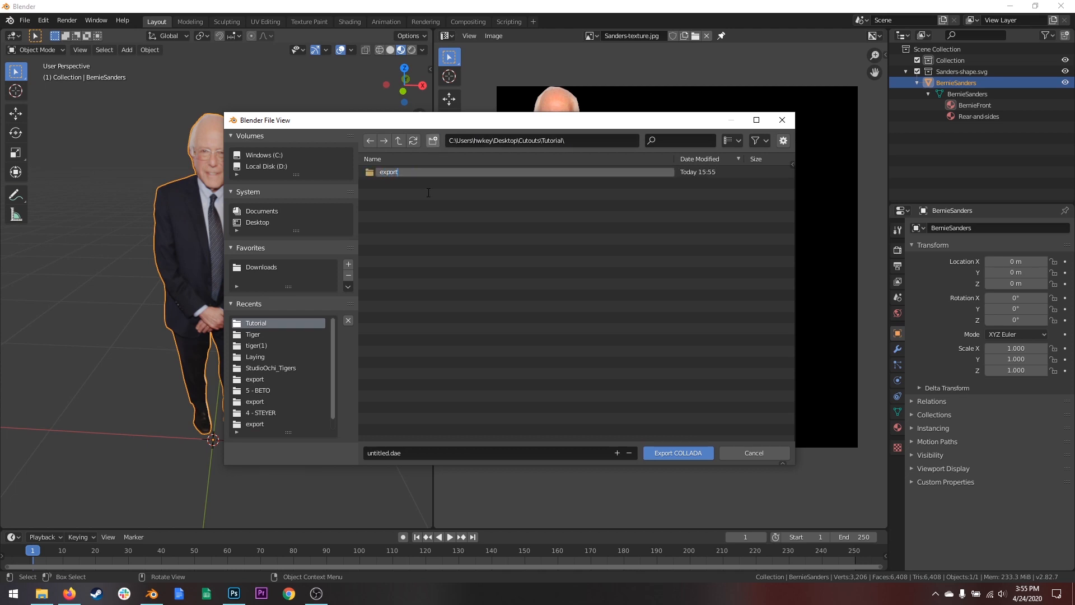
key("Return")
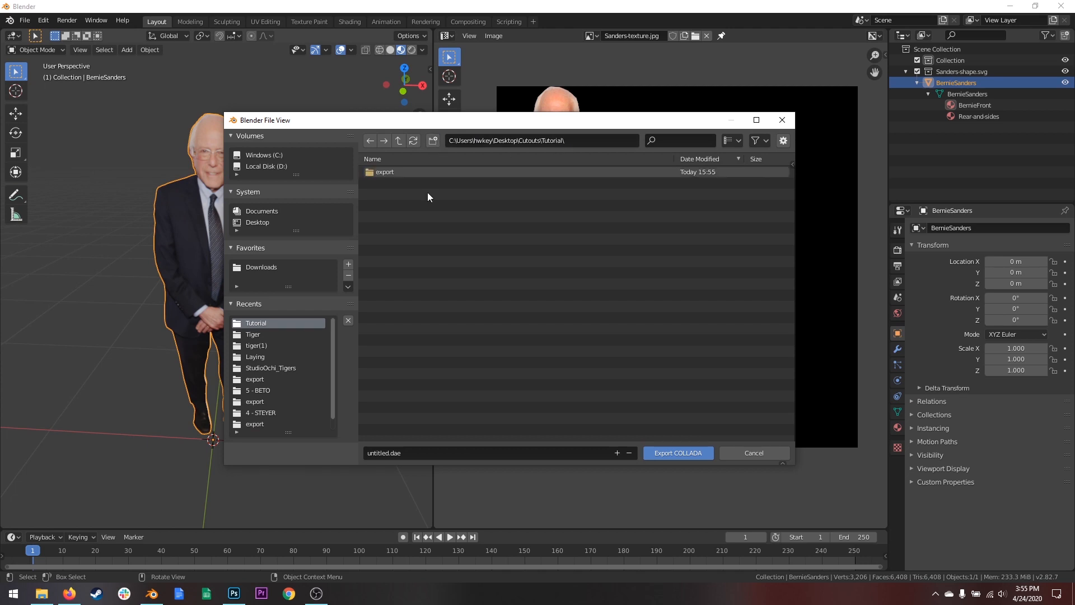
Export the cutout as bernie-cutout.dae into the new export folder.
double_click(375, 173)
left_click(384, 453)
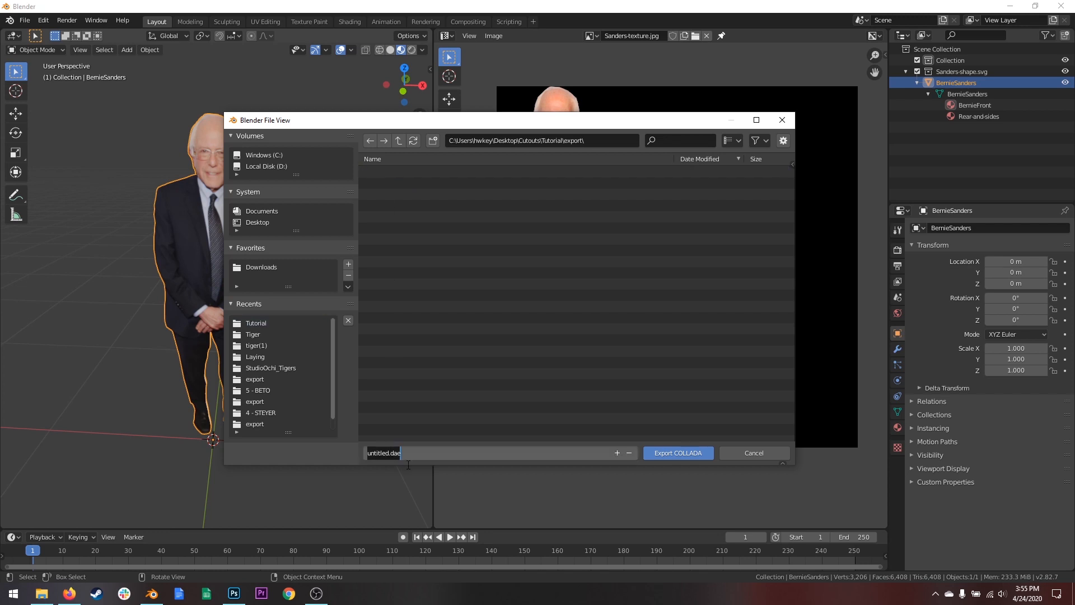
type("bernie-cutout.dae")
left_click(670, 453)
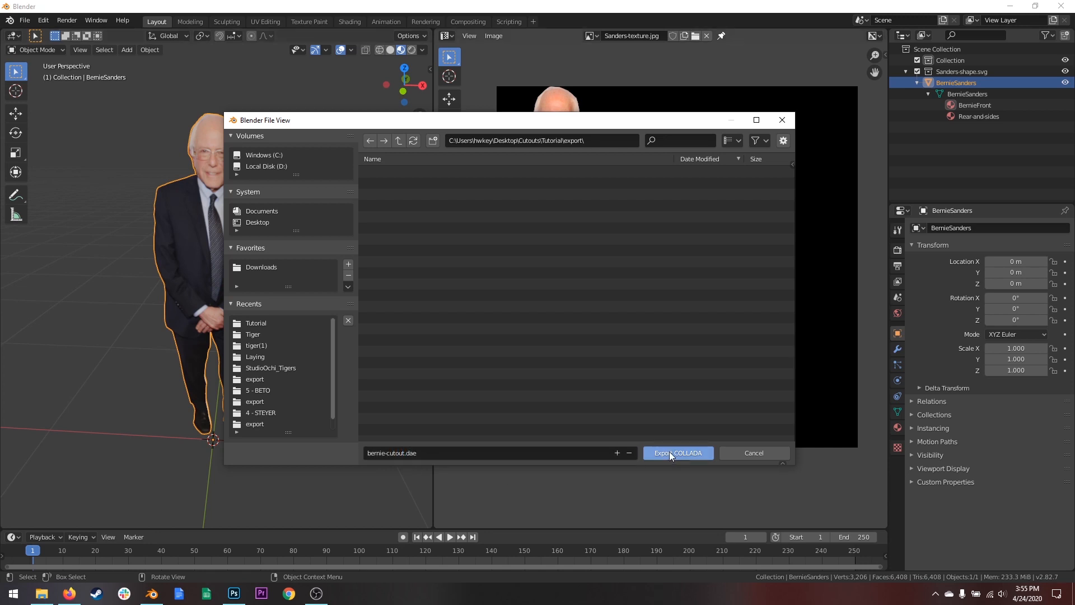
left_click(671, 452)
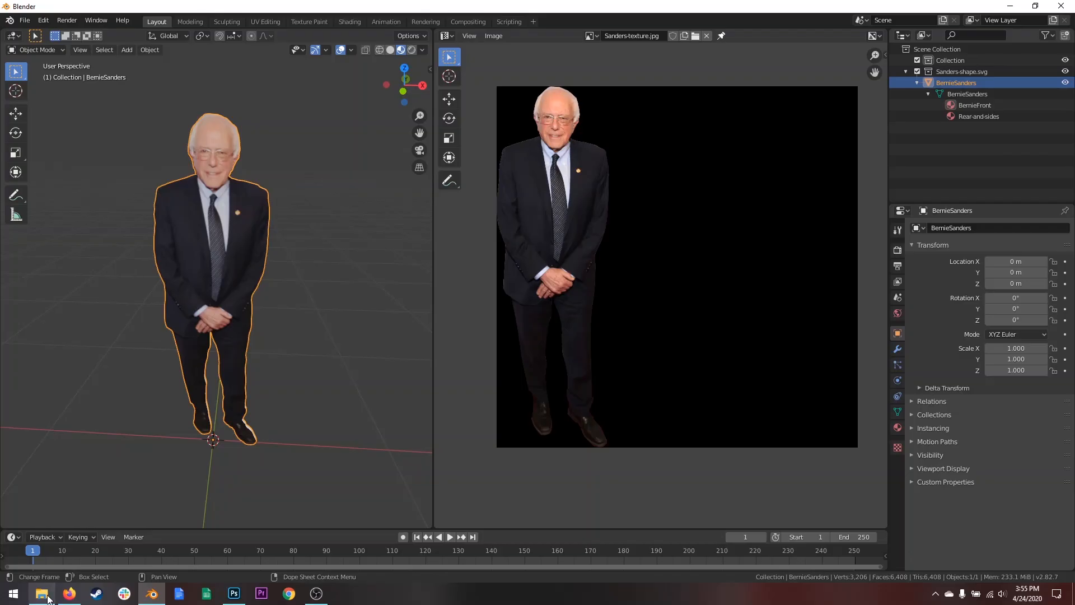
Switch to File Explorer, look over the source files in the Tutorial folder and open its export subfolder.
left_click(41, 593)
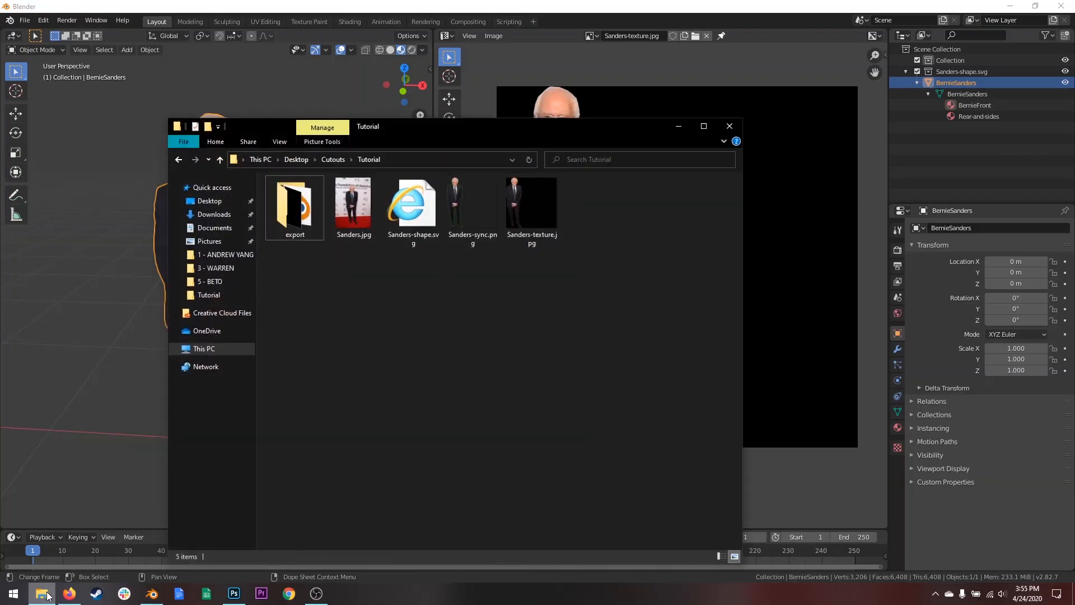
left_click_drag(411, 126, 427, 118)
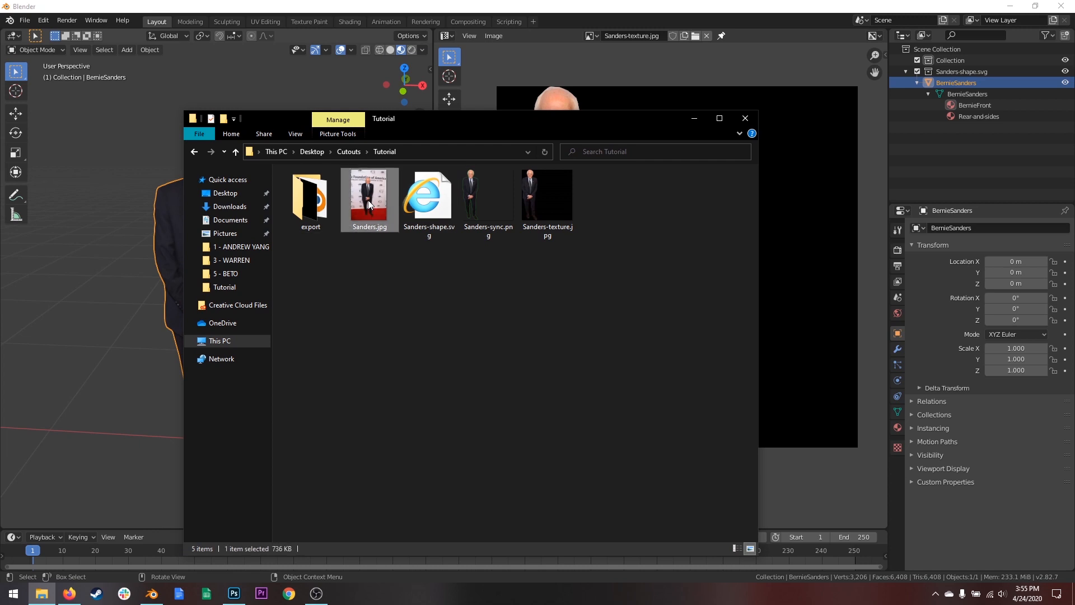
left_click(430, 208)
left_click(554, 210)
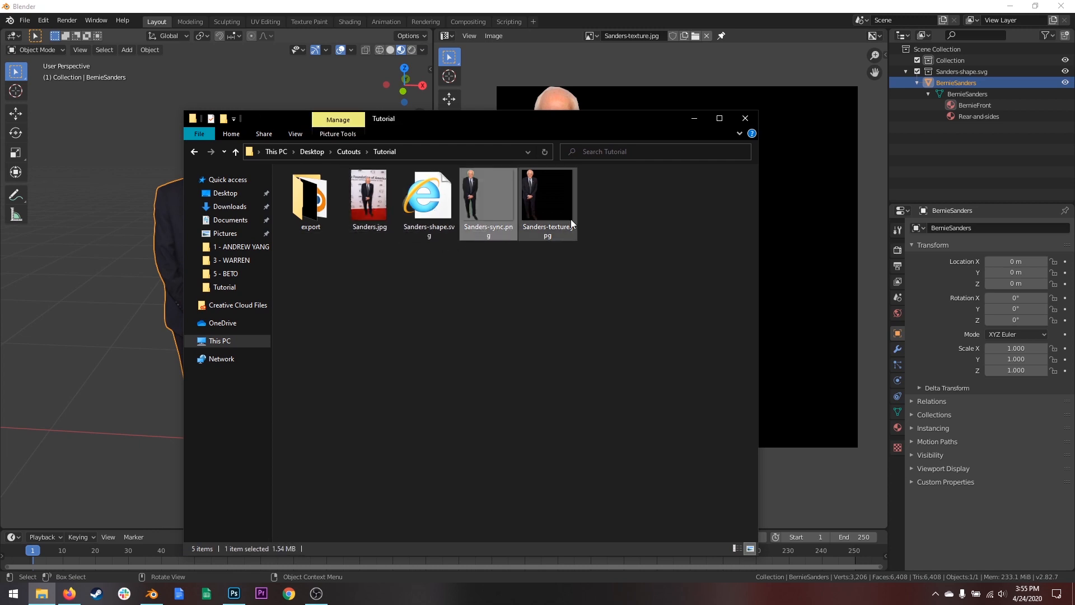
double_click(312, 184)
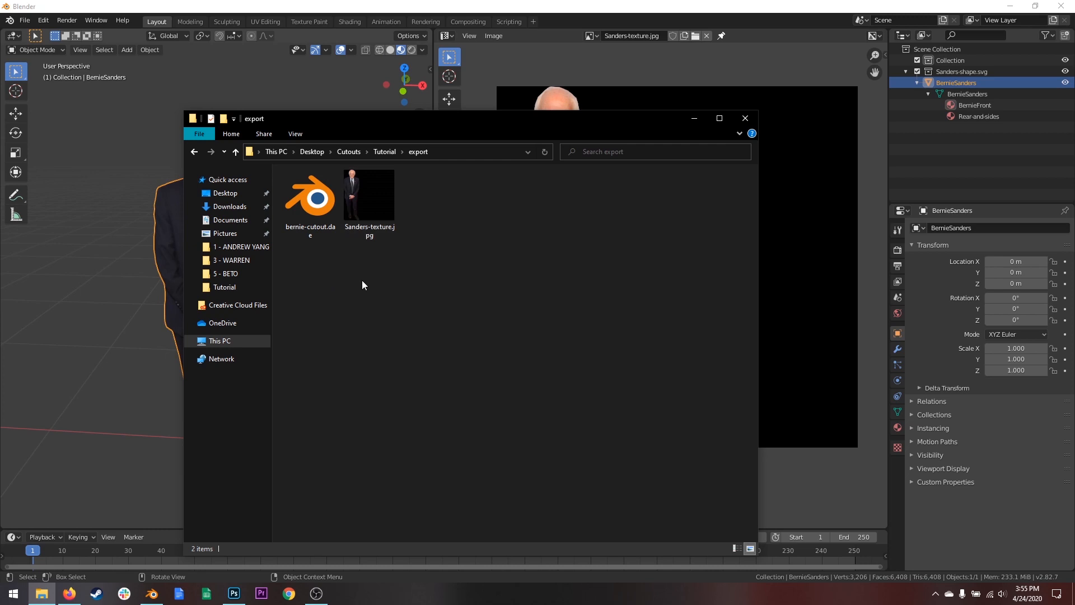
Compress bernie-cutout.dae and Sanders-texture.jpg together into one zip archive and minimise the folder window.
left_click_drag(362, 280, 308, 218)
right_click(308, 217)
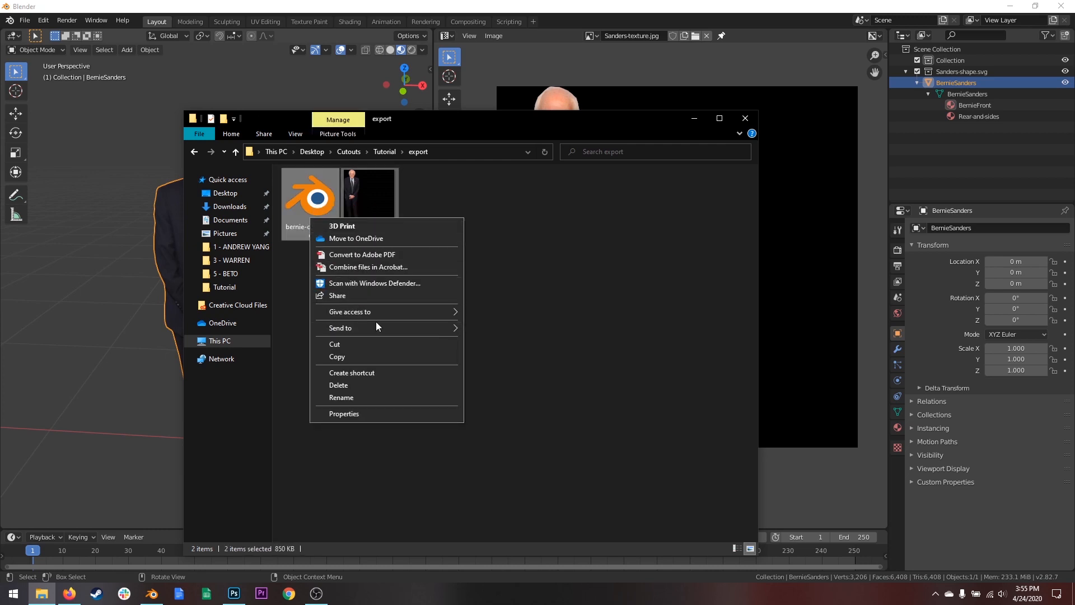
mouse_move(376, 328)
left_click(491, 342)
left_click(490, 261)
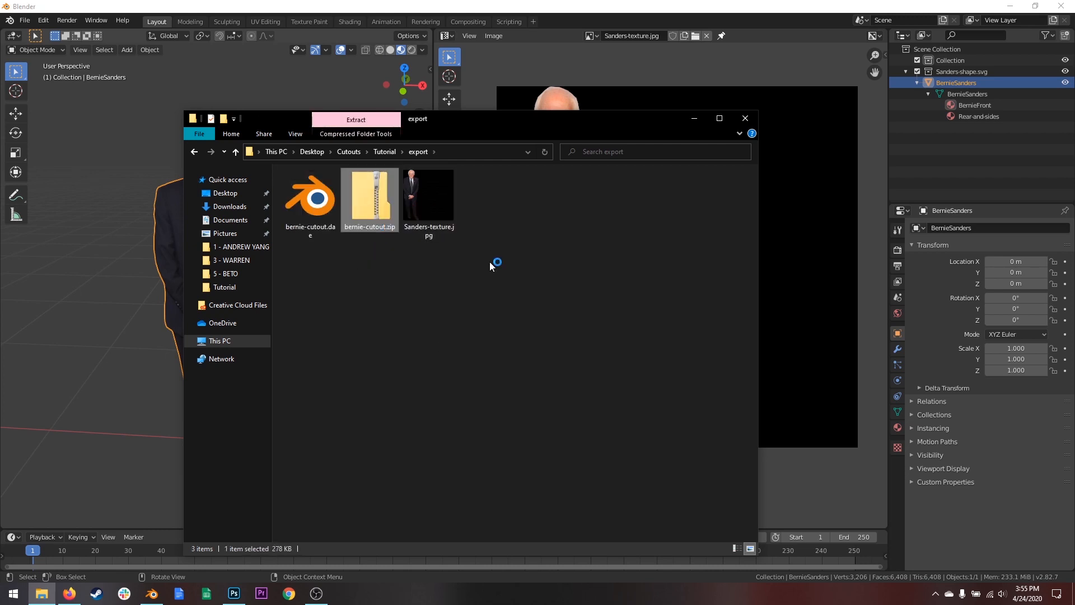
mouse_move(374, 213)
left_mouse_down()
mouse_move(530, 220)
mouse_move(291, 212)
mouse_move(358, 220)
left_mouse_up()
left_click(693, 118)
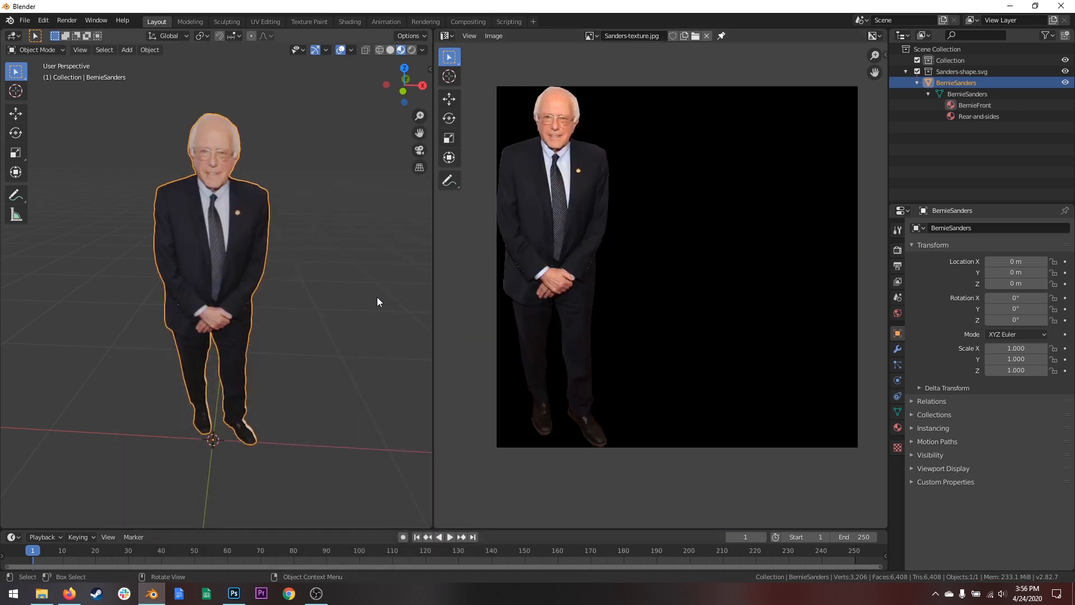
Switch to Photoshop to view the layered source image, and return to Blender to examine the cutout from several angles.
left_click(234, 593)
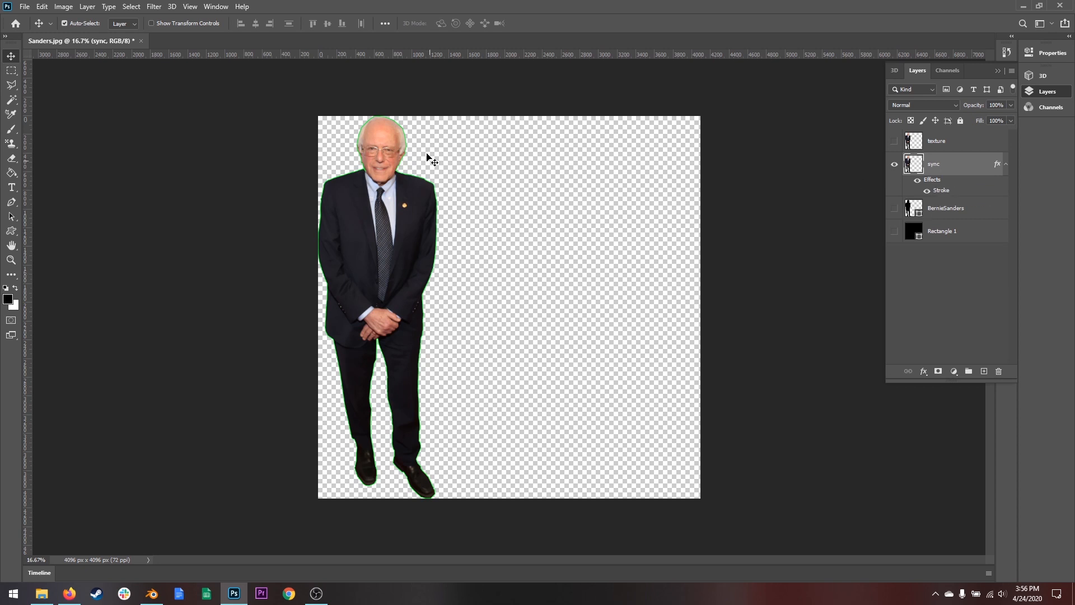
left_click(146, 600)
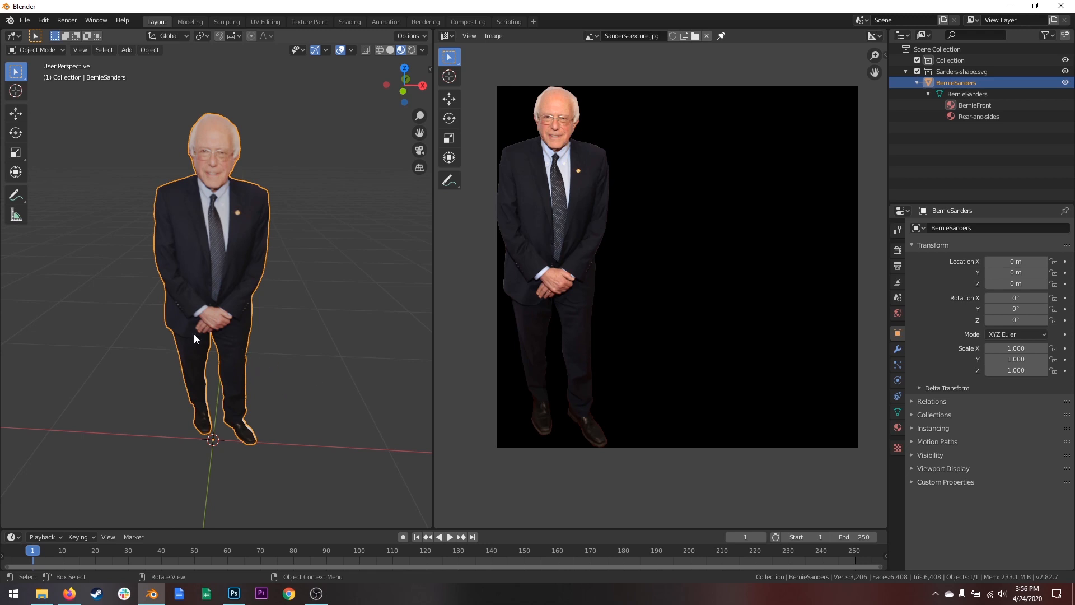
middle_click_drag(263, 224, 201, 224)
middle_click_drag(174, 387, 217, 292)
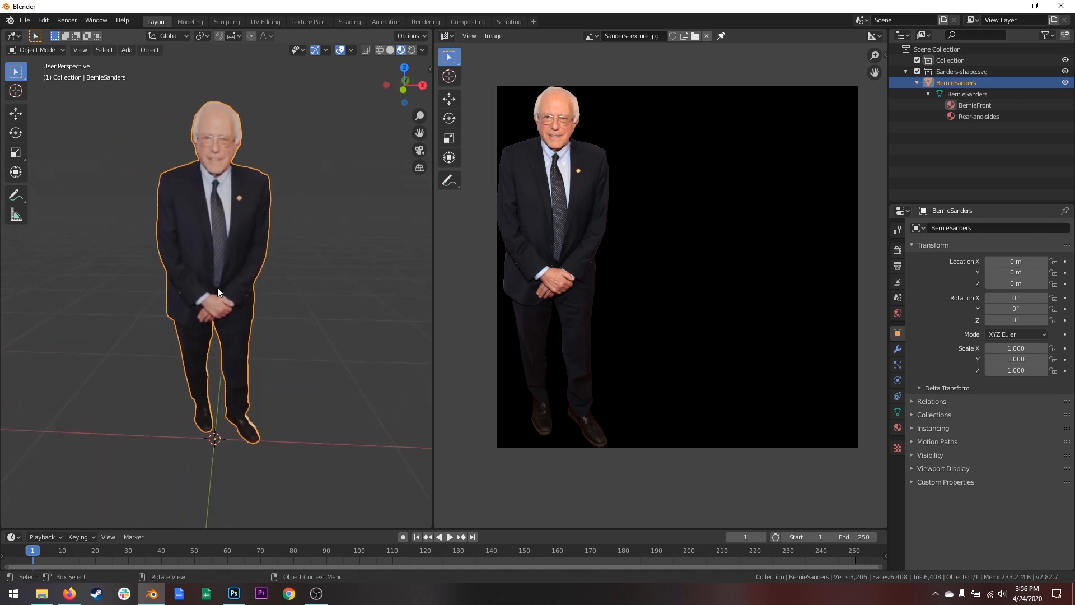
mouse_move(291, 270)
middle_mouse_down()
mouse_move(303, 266)
mouse_move(288, 273)
middle_mouse_up()
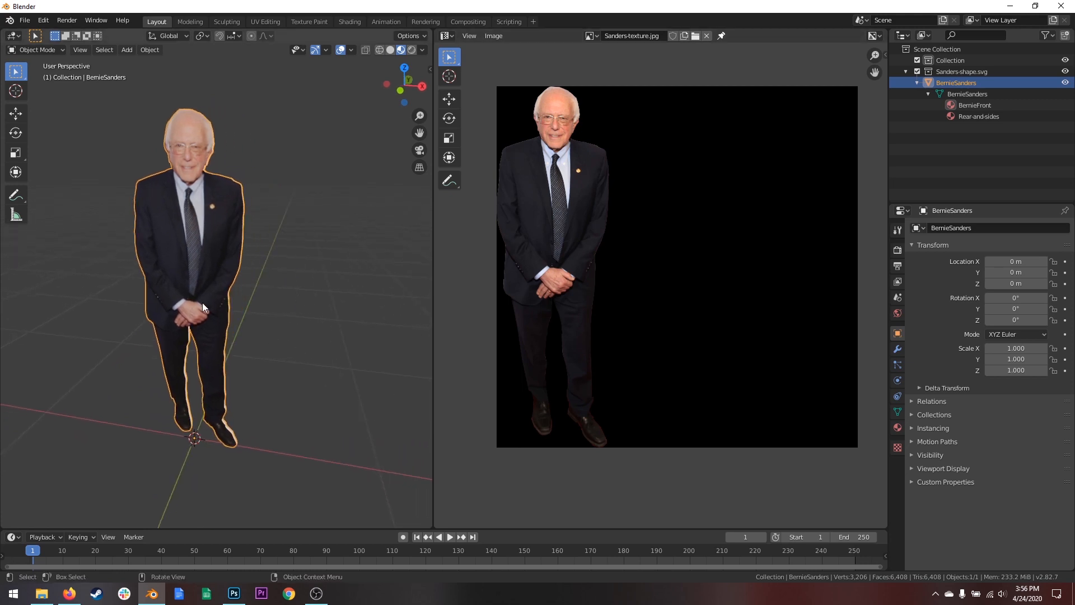